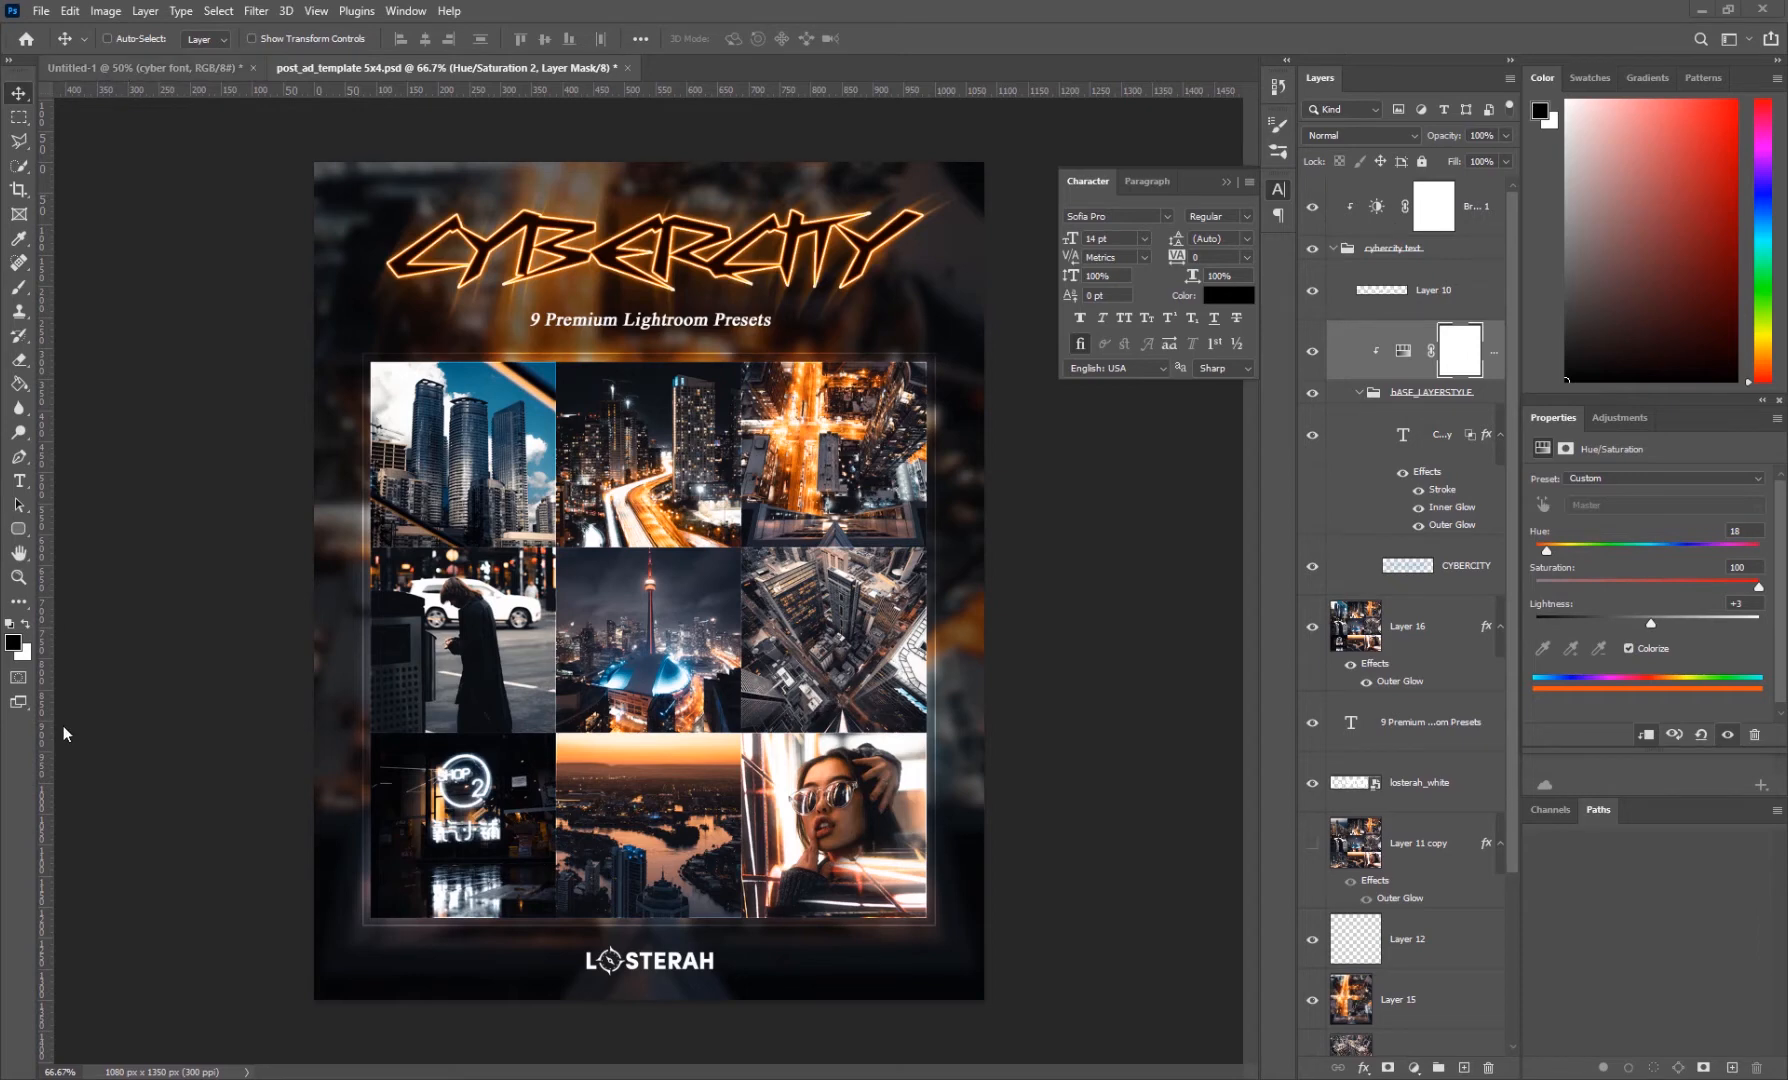
# - Bring up the untitled document with the "cyber font" text and collapse the floating Character settings
pyautogui.hotkey('ctrl', 'Tab')
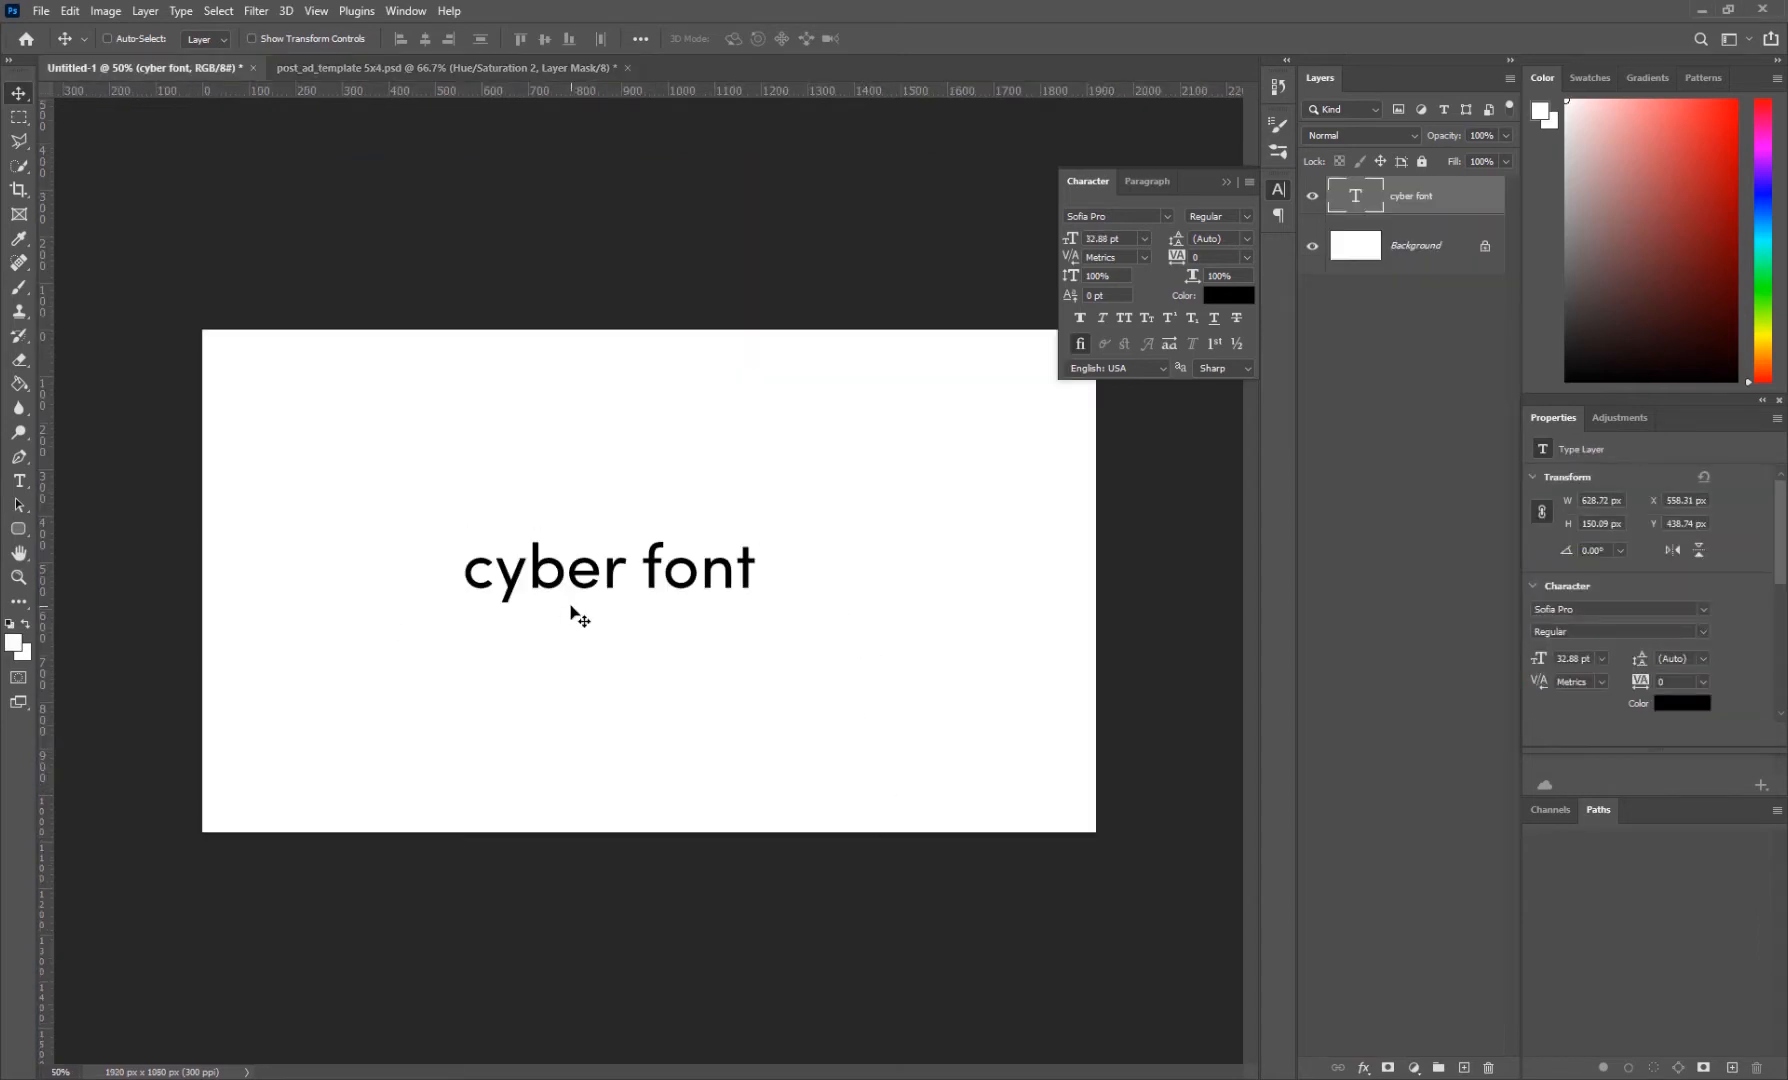
pyautogui.click(1226, 182)
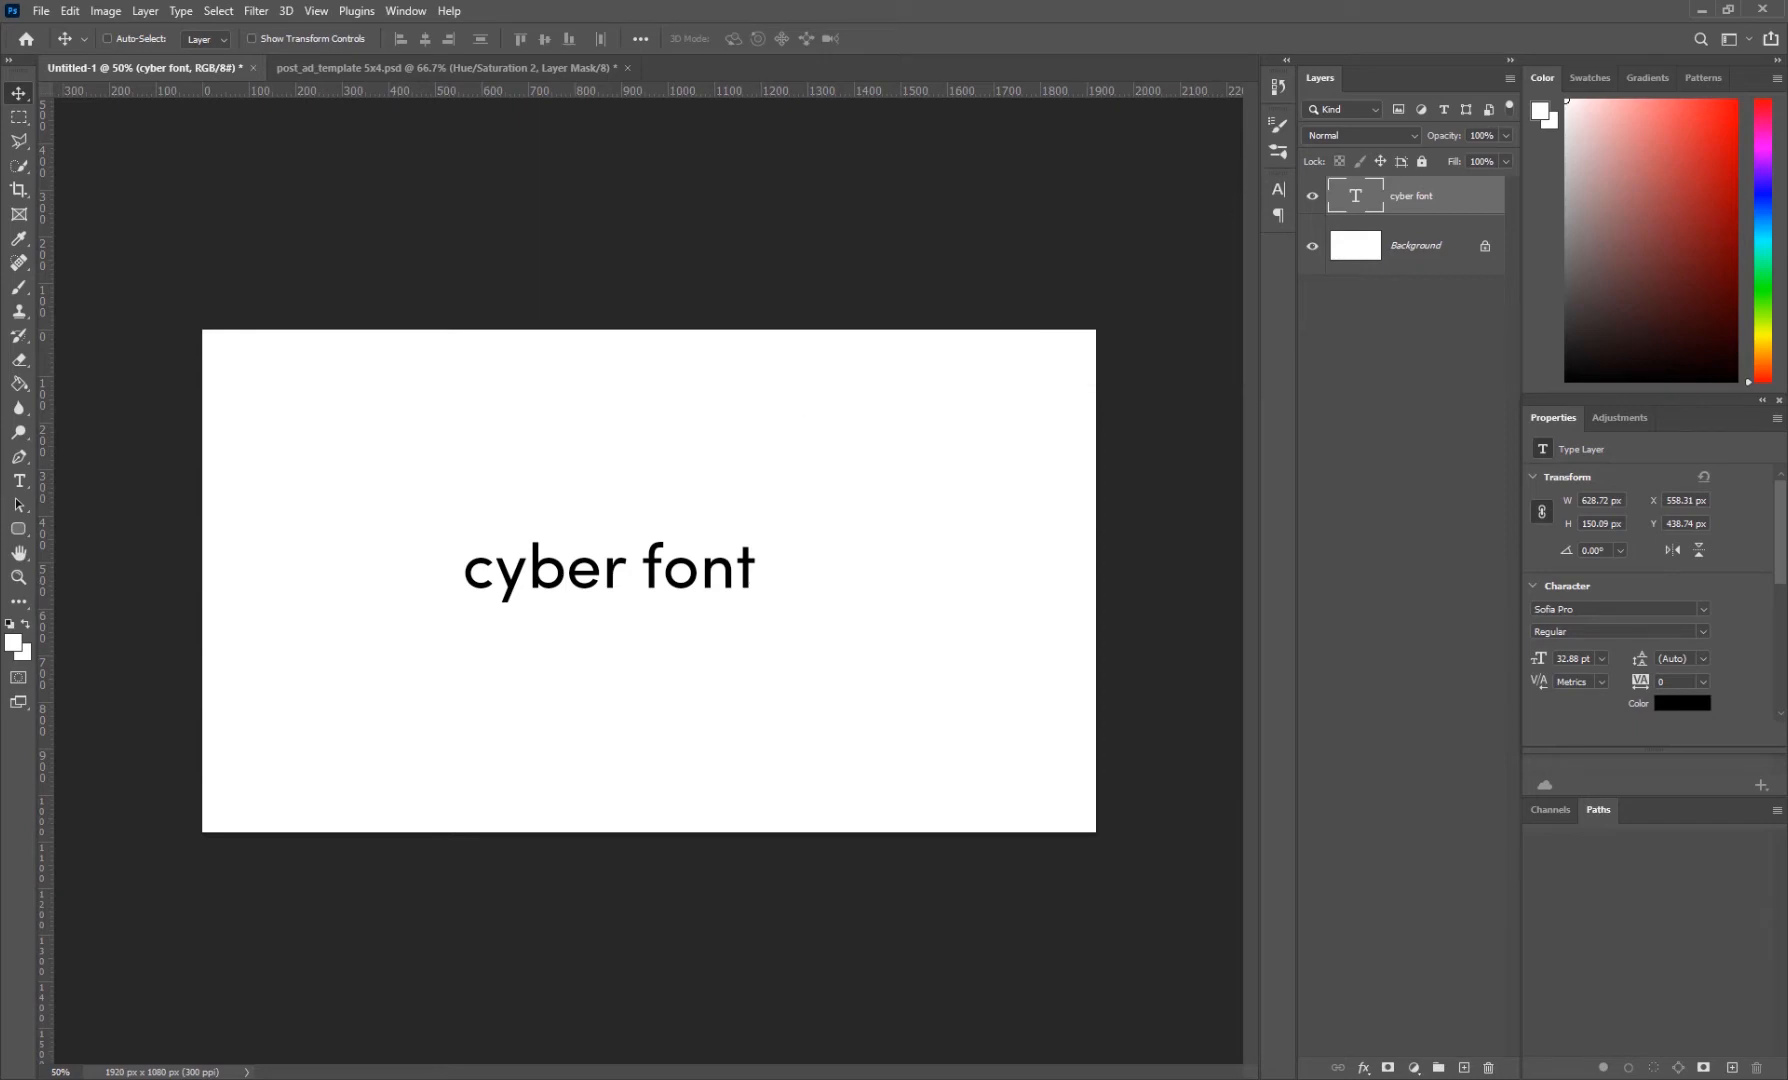
# - Switch to the DaFont website in the browser and search it for "cyber" fonts
pyautogui.hotkey('alt', 'Tab')
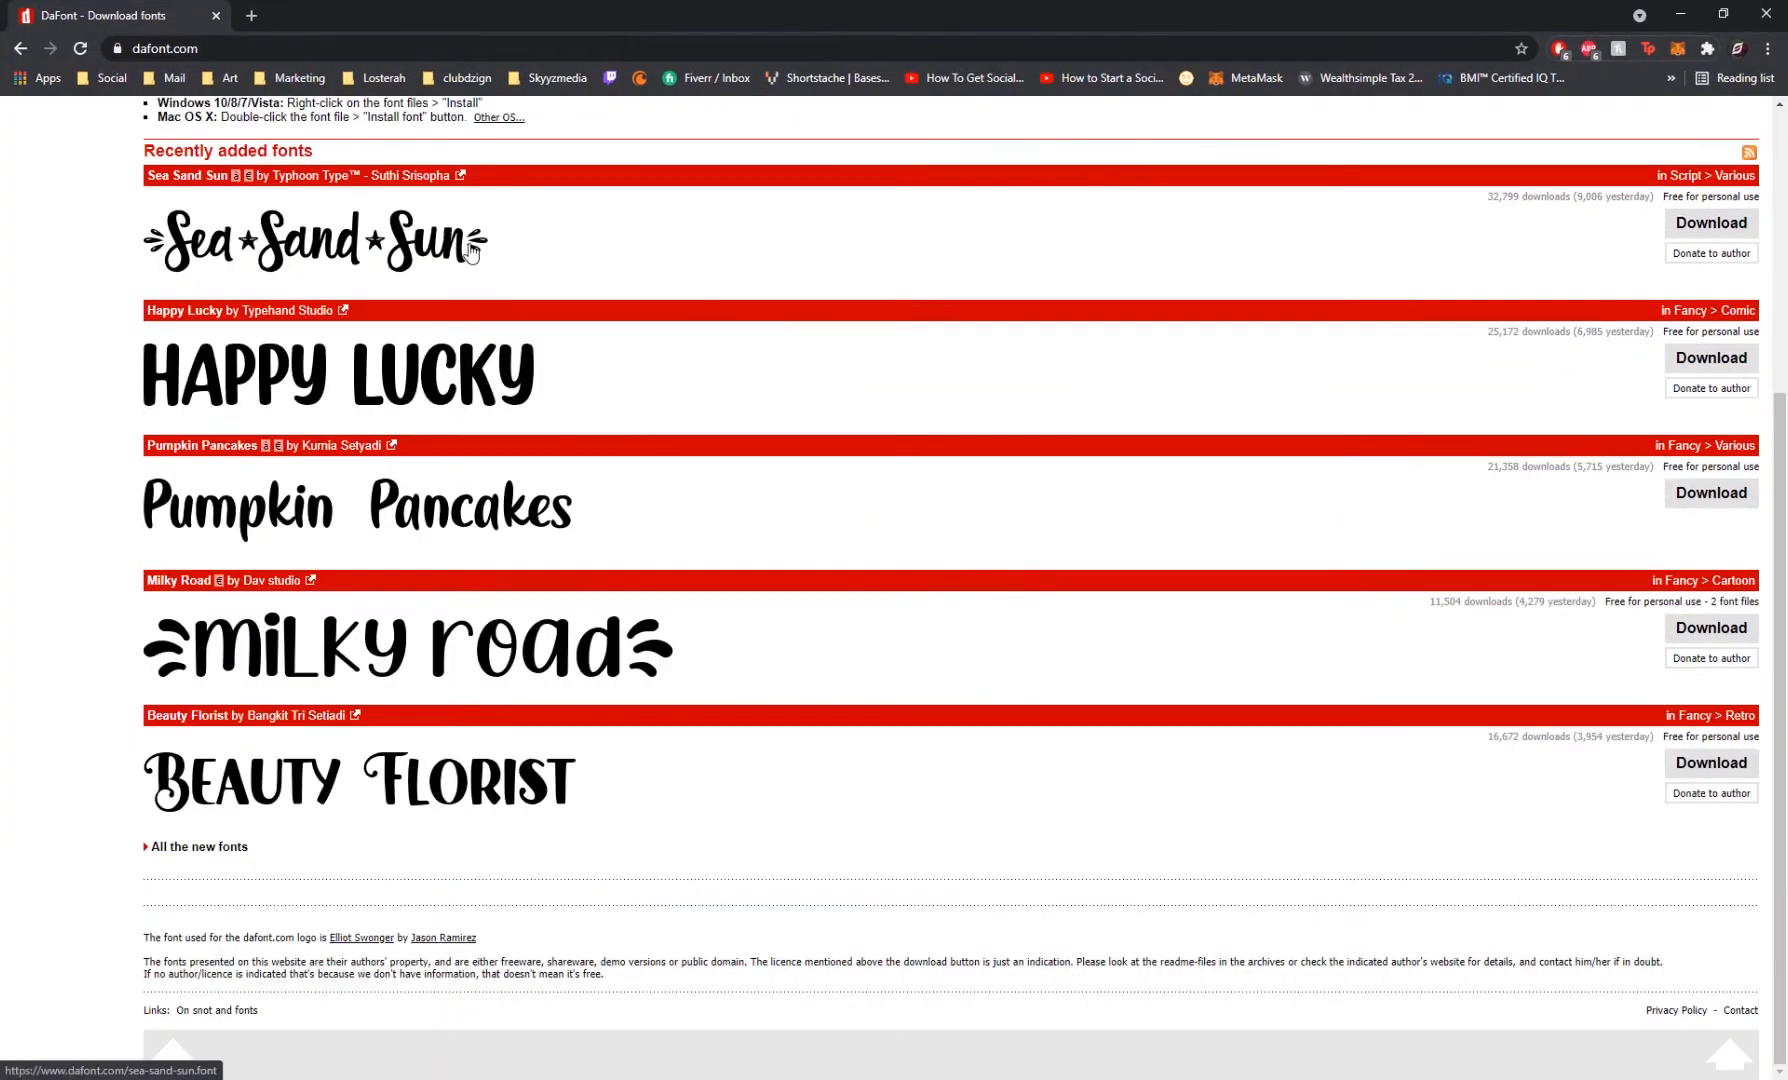
pyautogui.scroll(4, 686, 611)
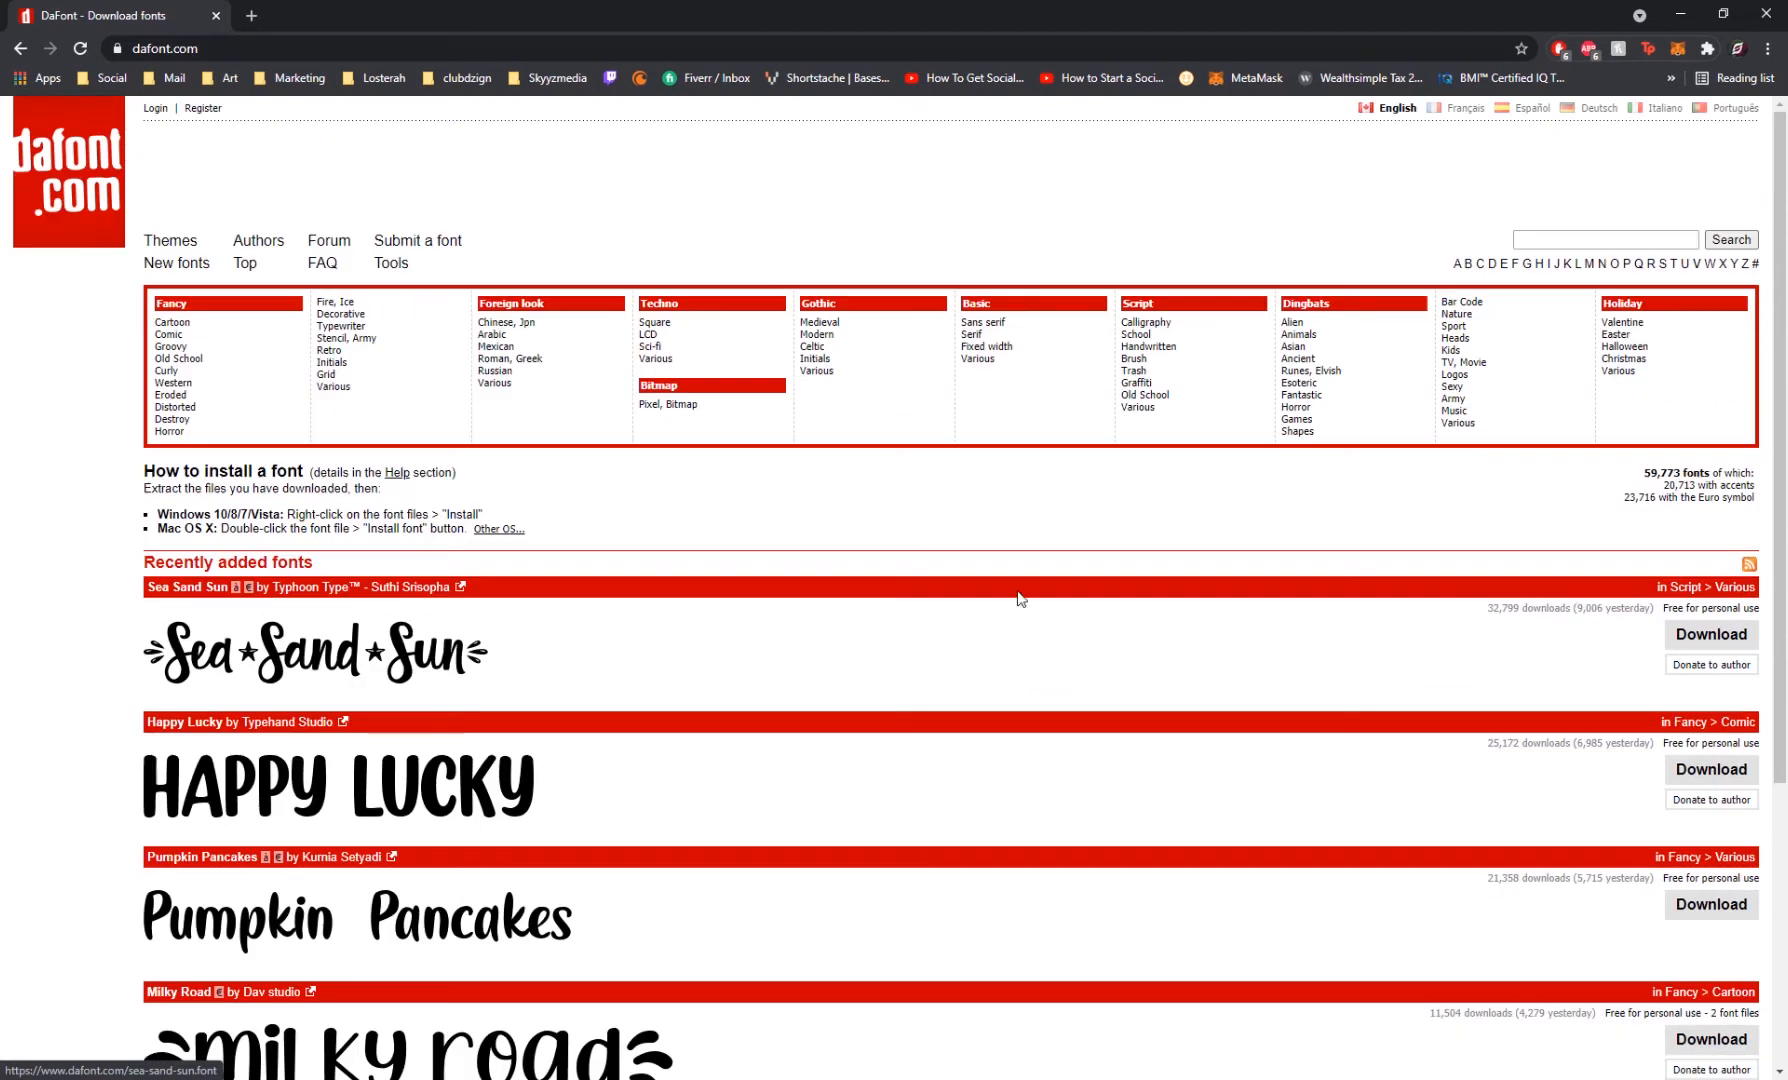
pyautogui.click(1595, 240)
pyautogui.write('cyb')
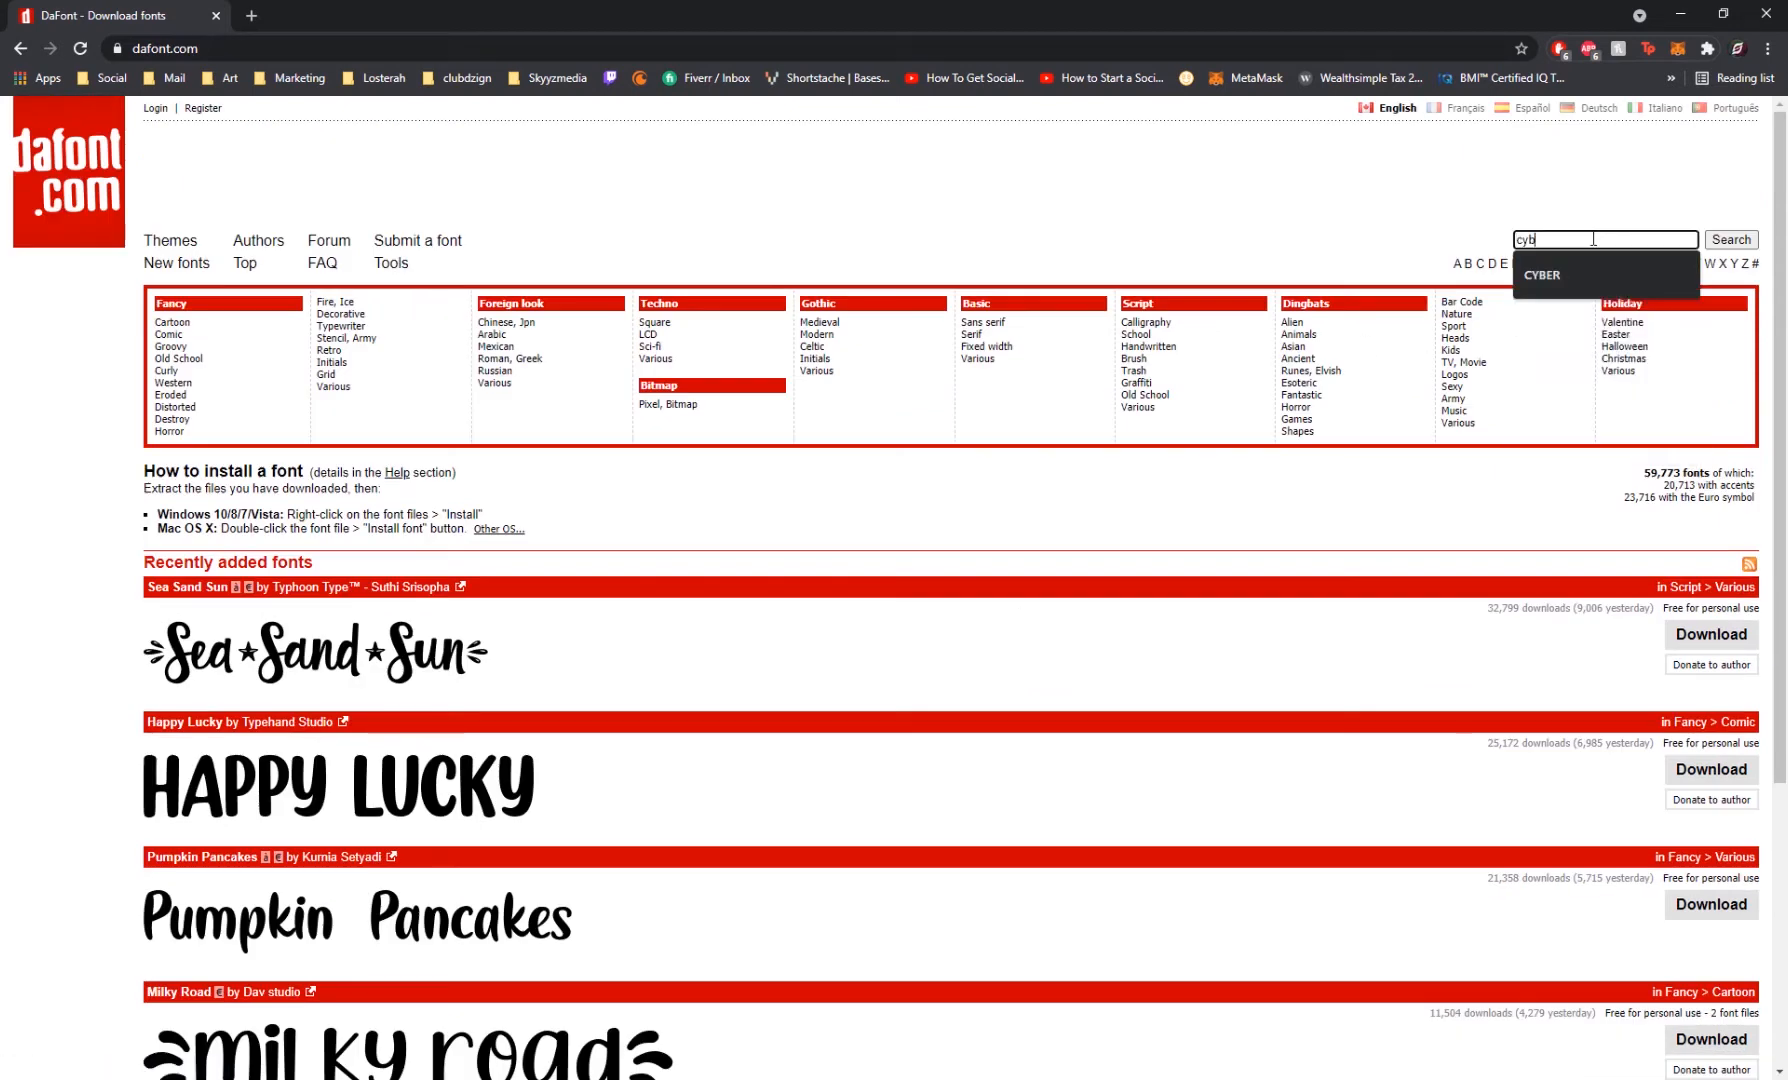
pyautogui.write('er')
pyautogui.press('Return')
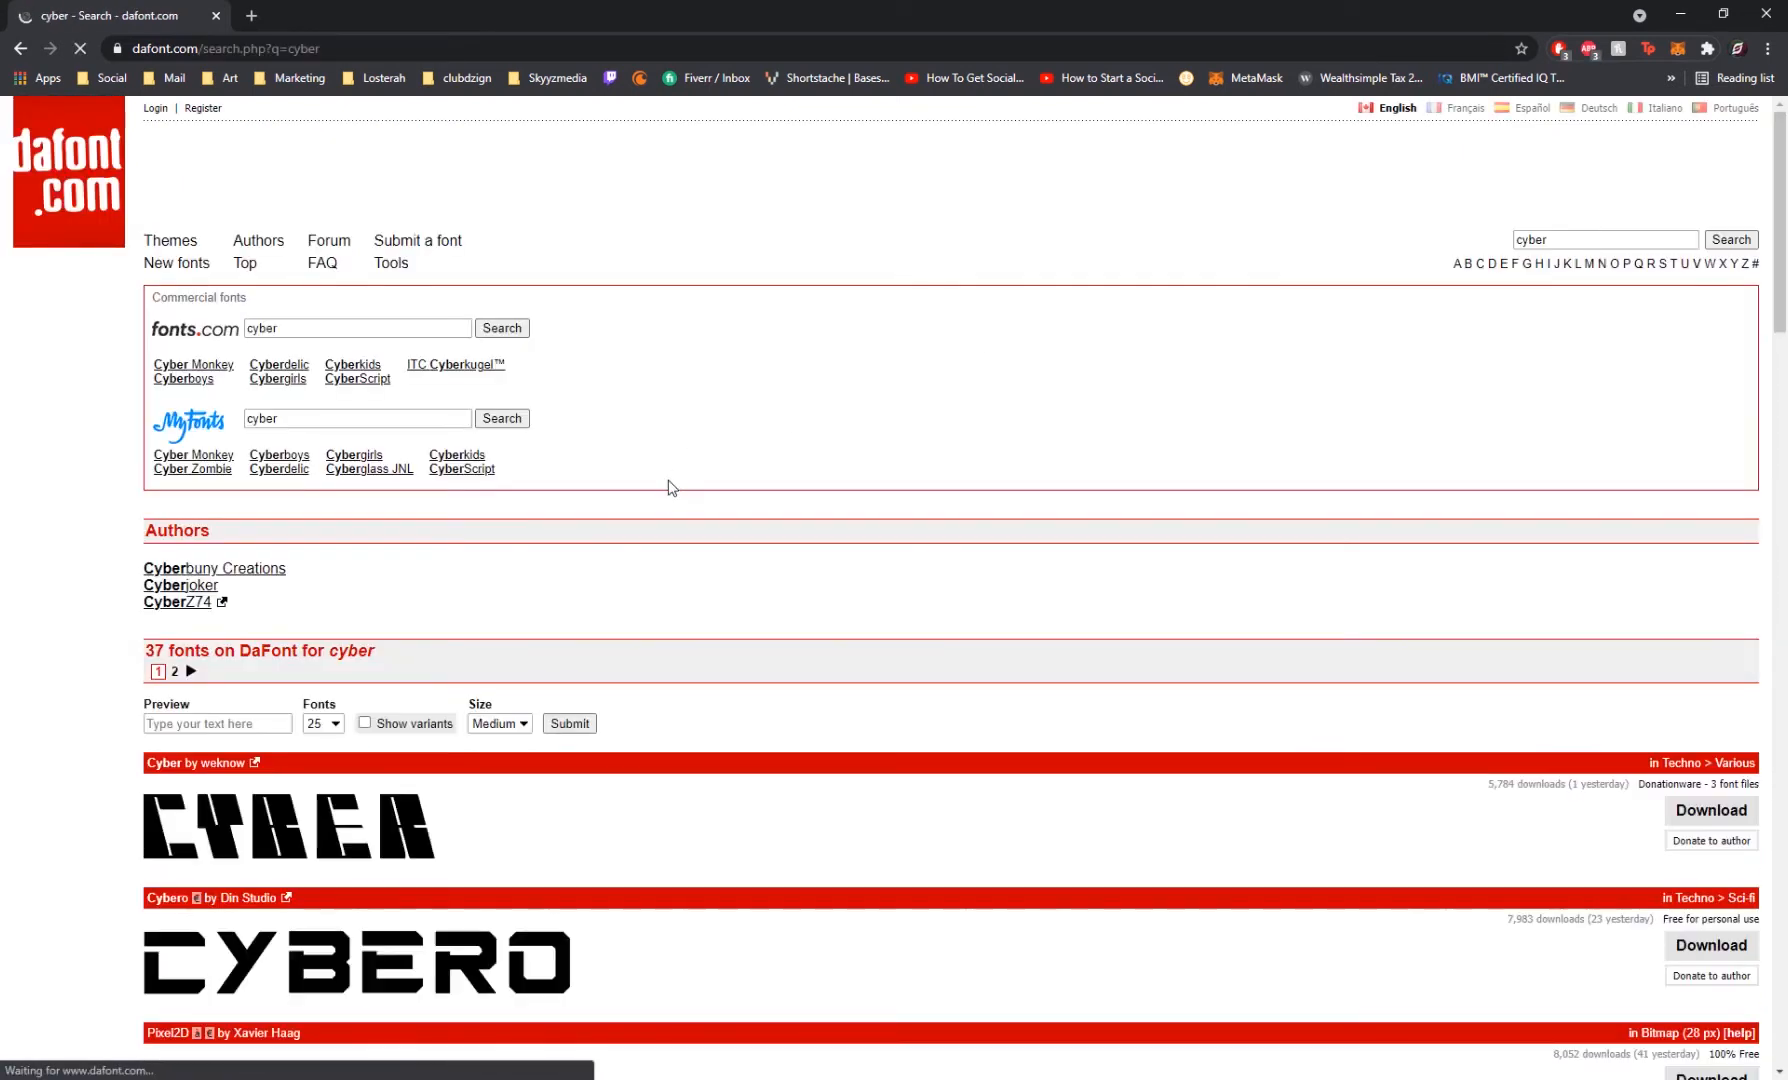
# - Browse the DaFont search results and compare the previews of the cyber-style fonts
pyautogui.scroll(-12, 670, 487)
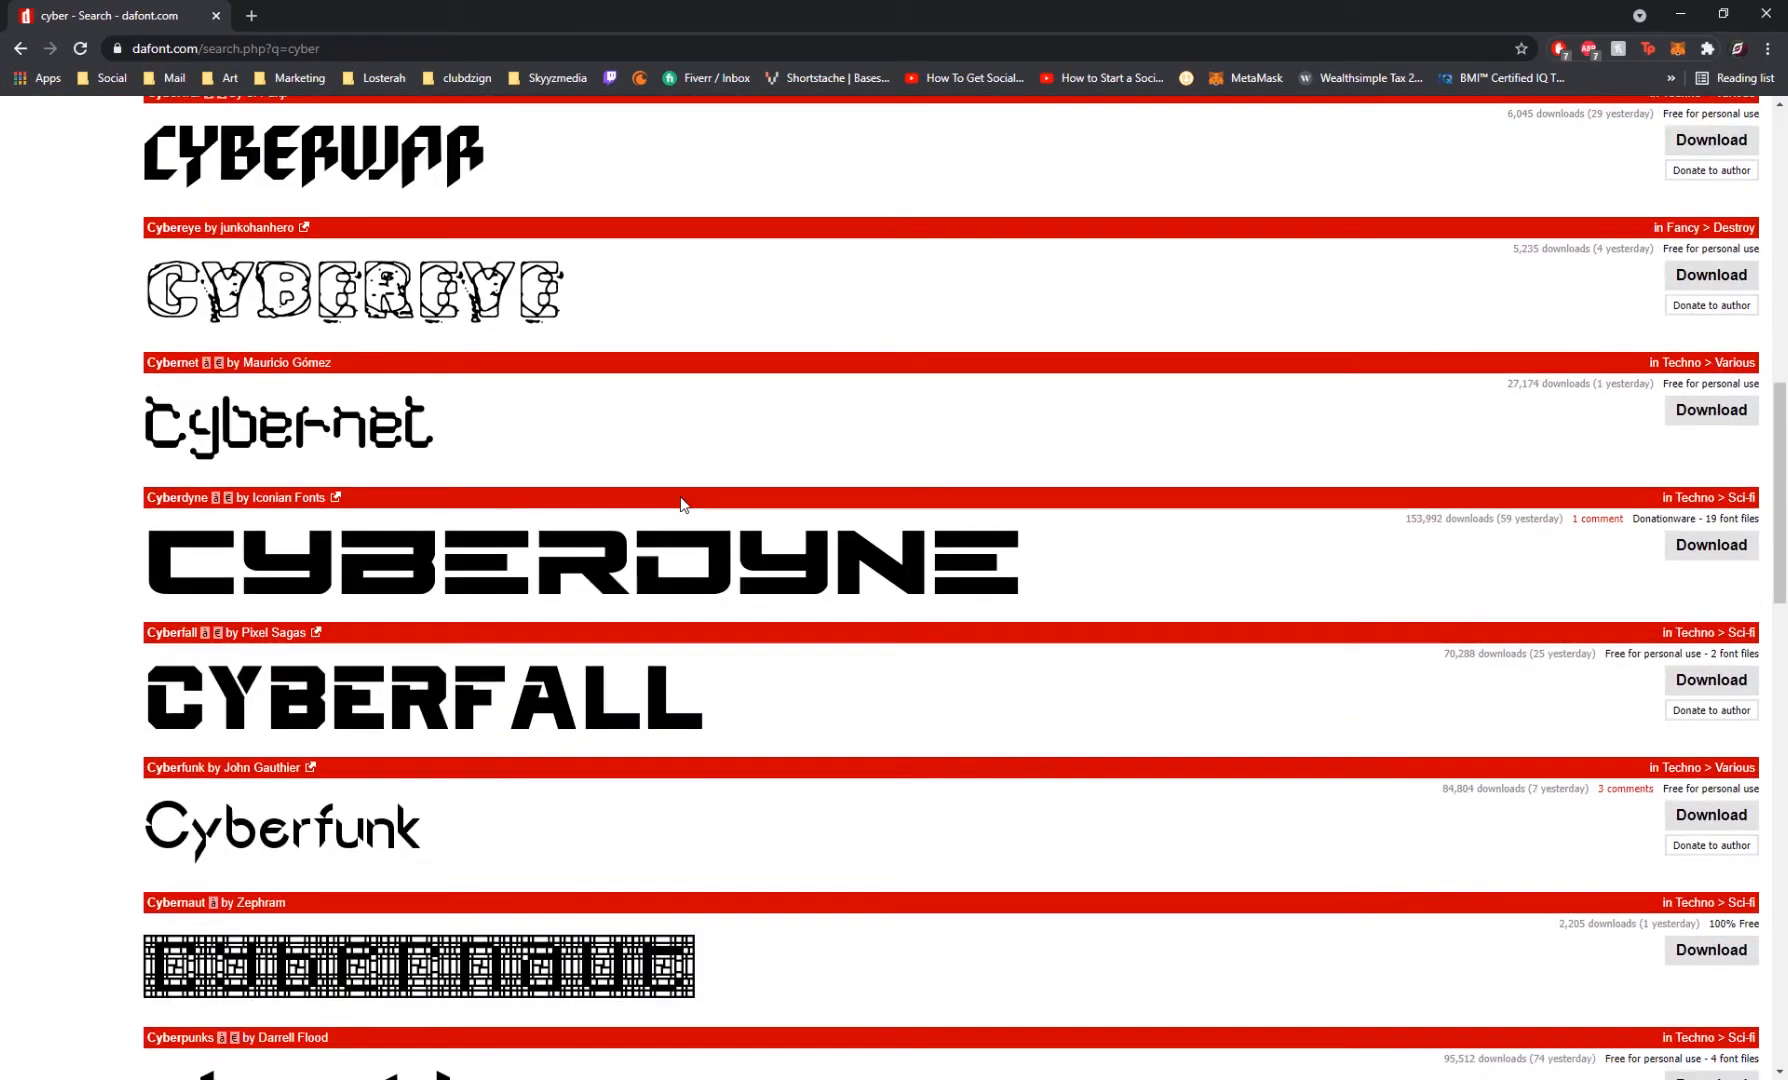
pyautogui.scroll(-9, 681, 504)
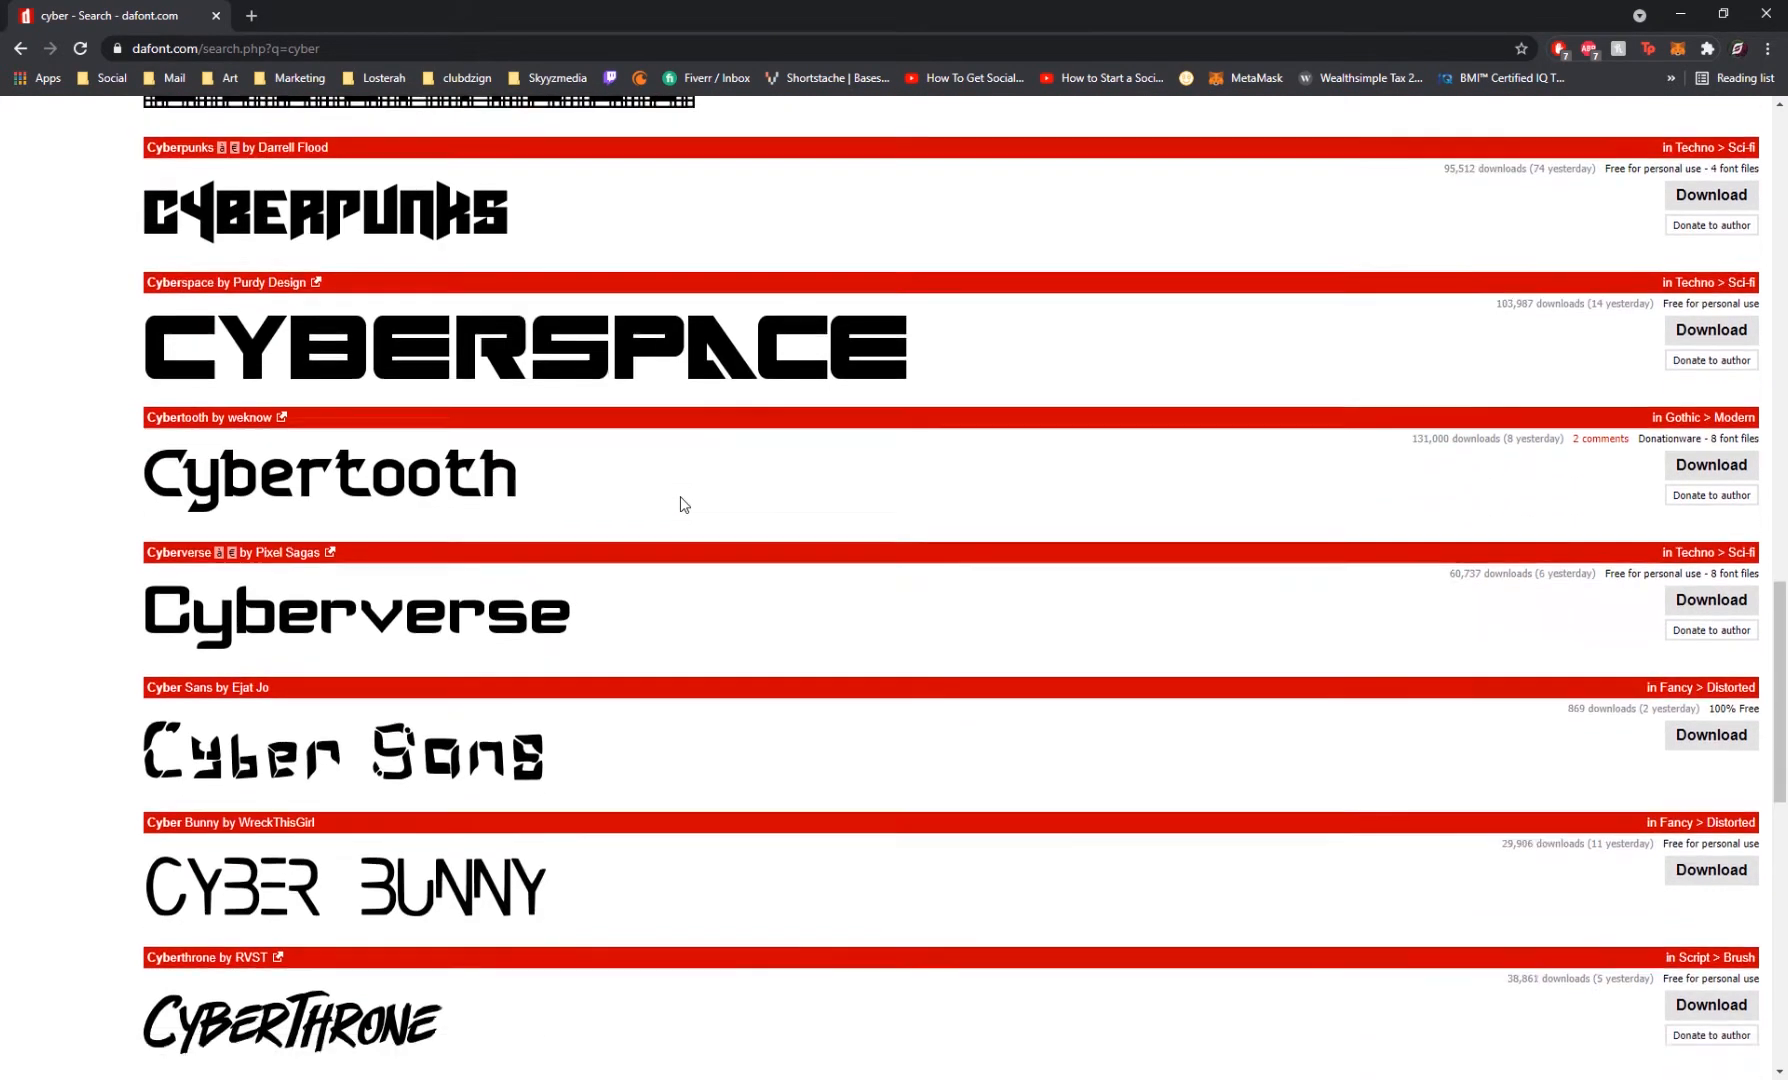
pyautogui.scroll(-9, 683, 503)
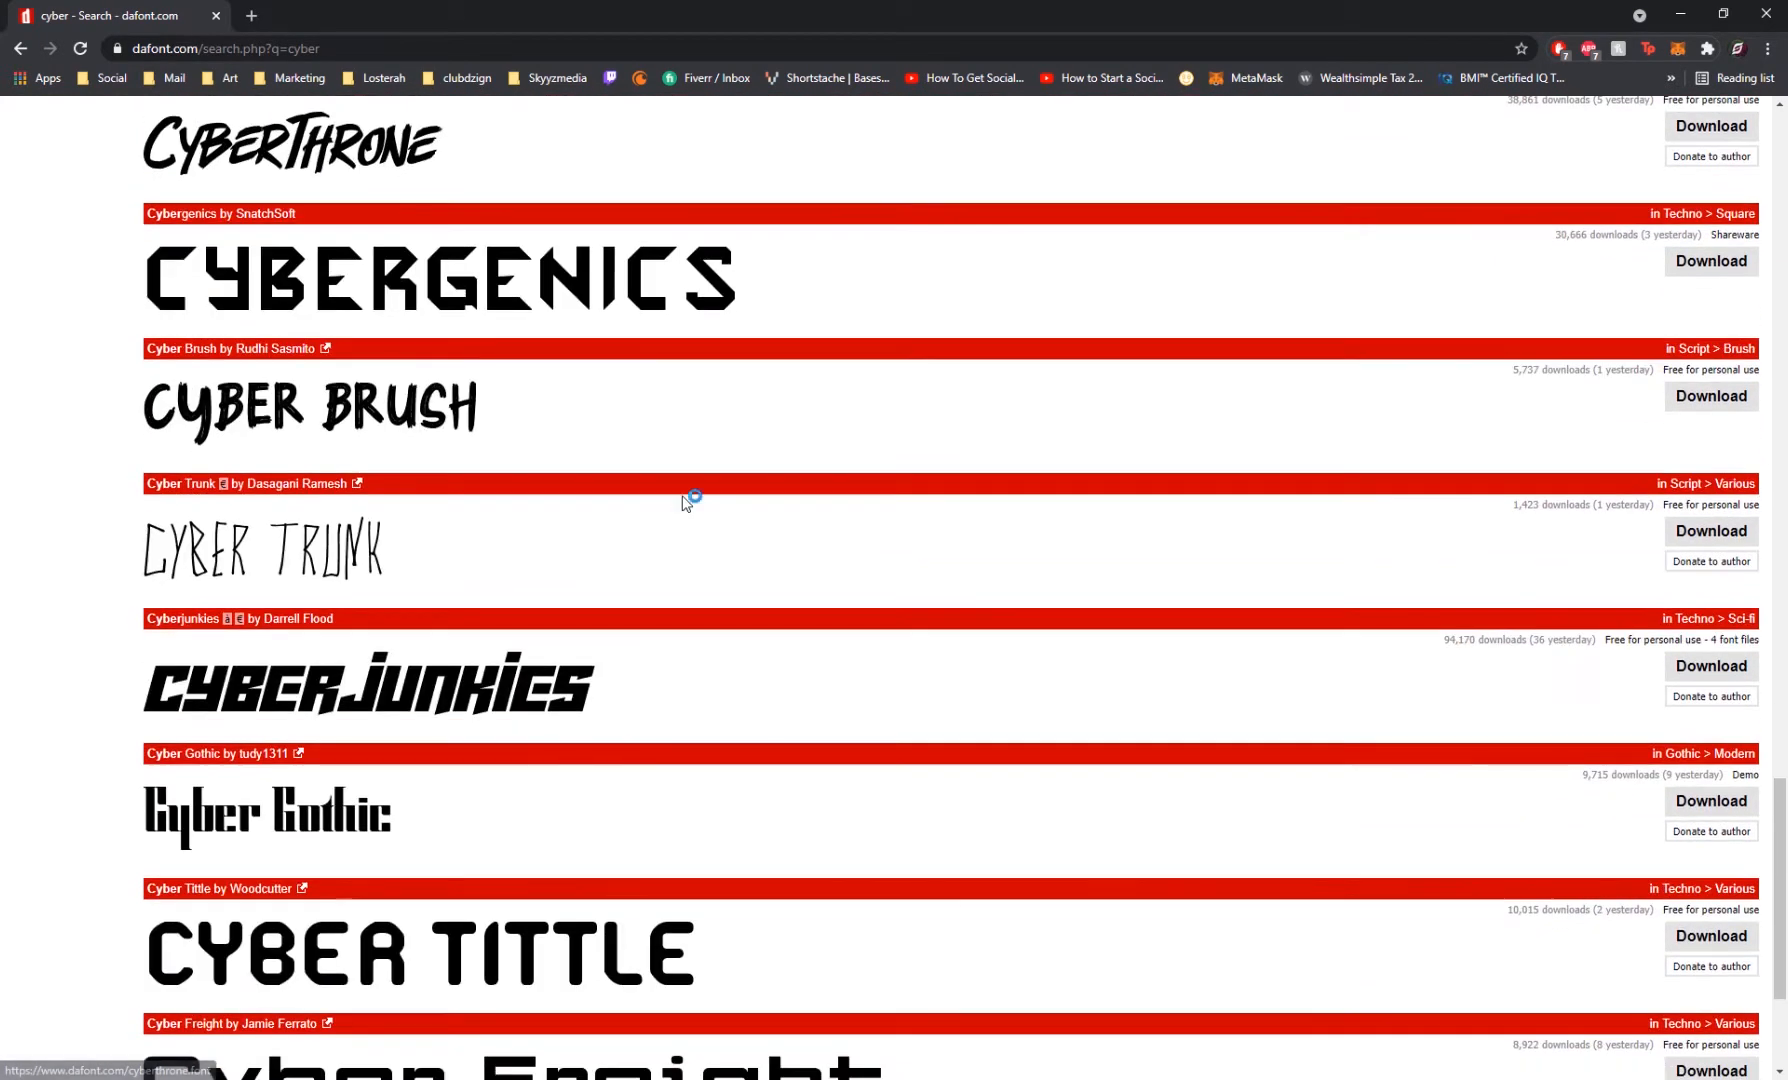
pyautogui.scroll(-3, 683, 503)
pyautogui.scroll(7, 683, 503)
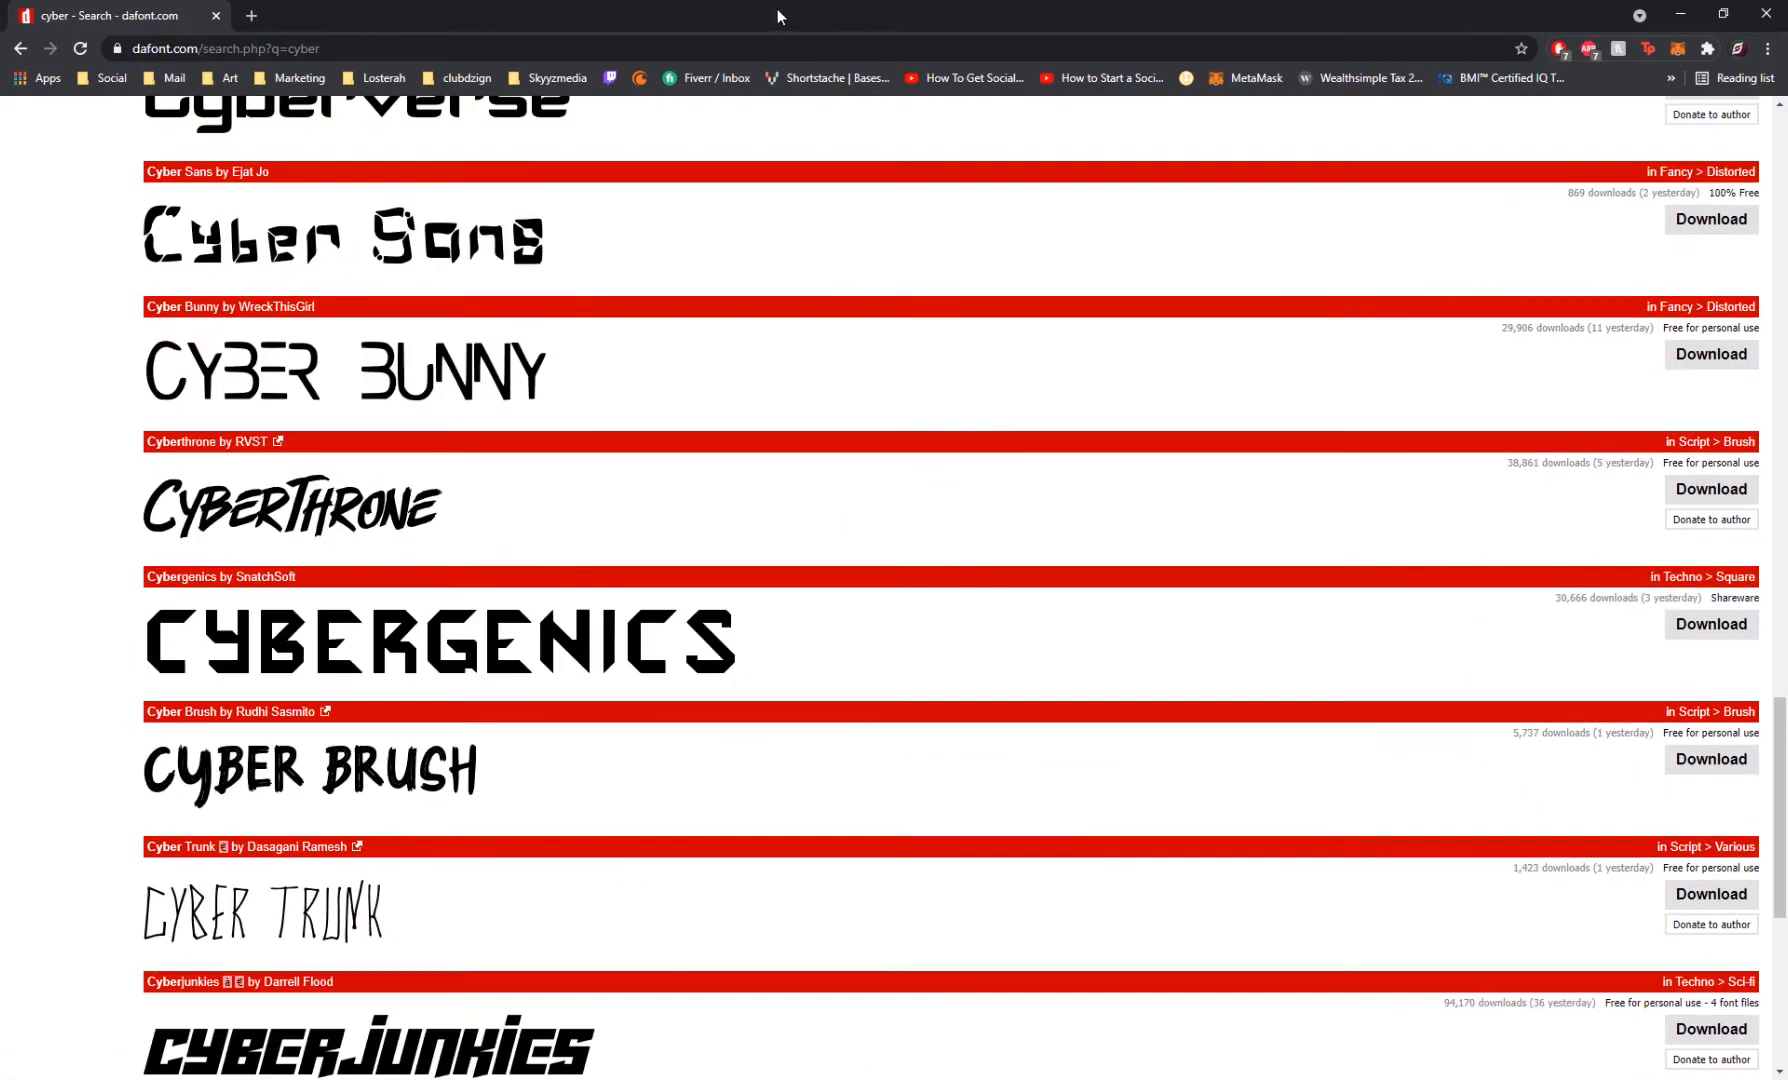
pyautogui.scroll(-1, 730, 387)
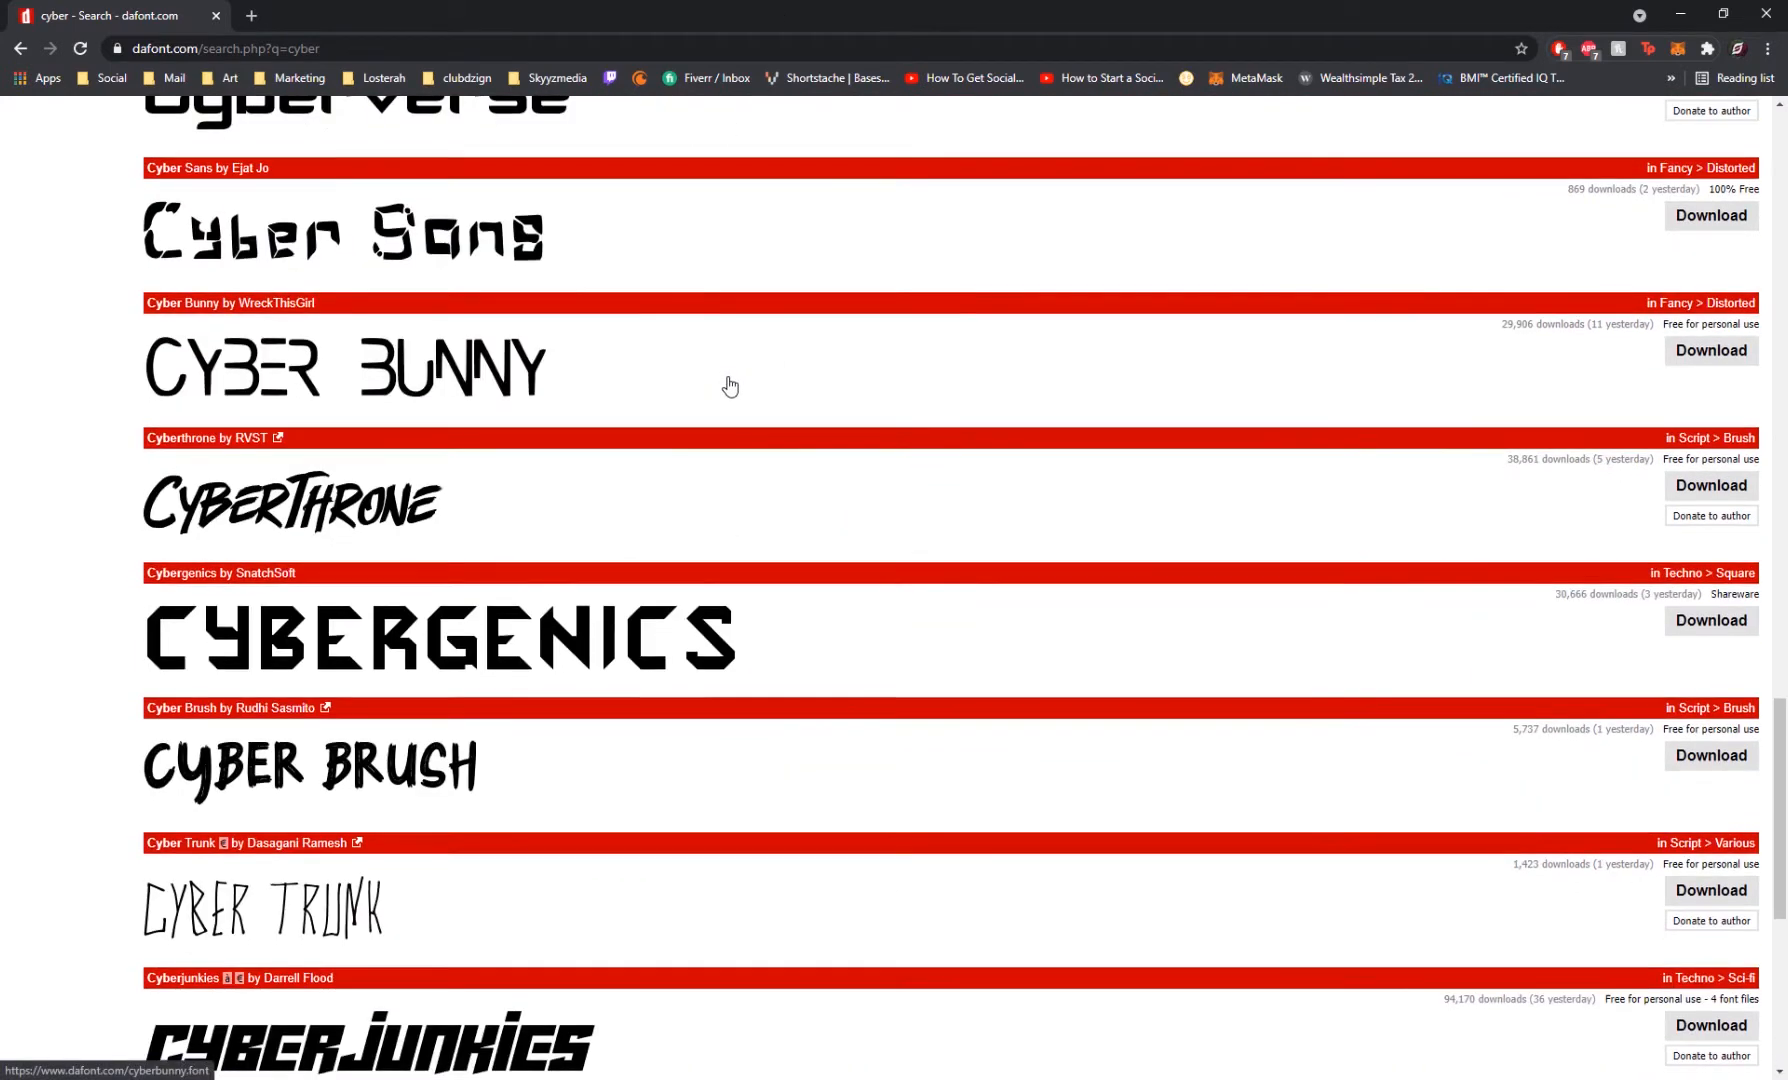
pyautogui.scroll(-6, 730, 387)
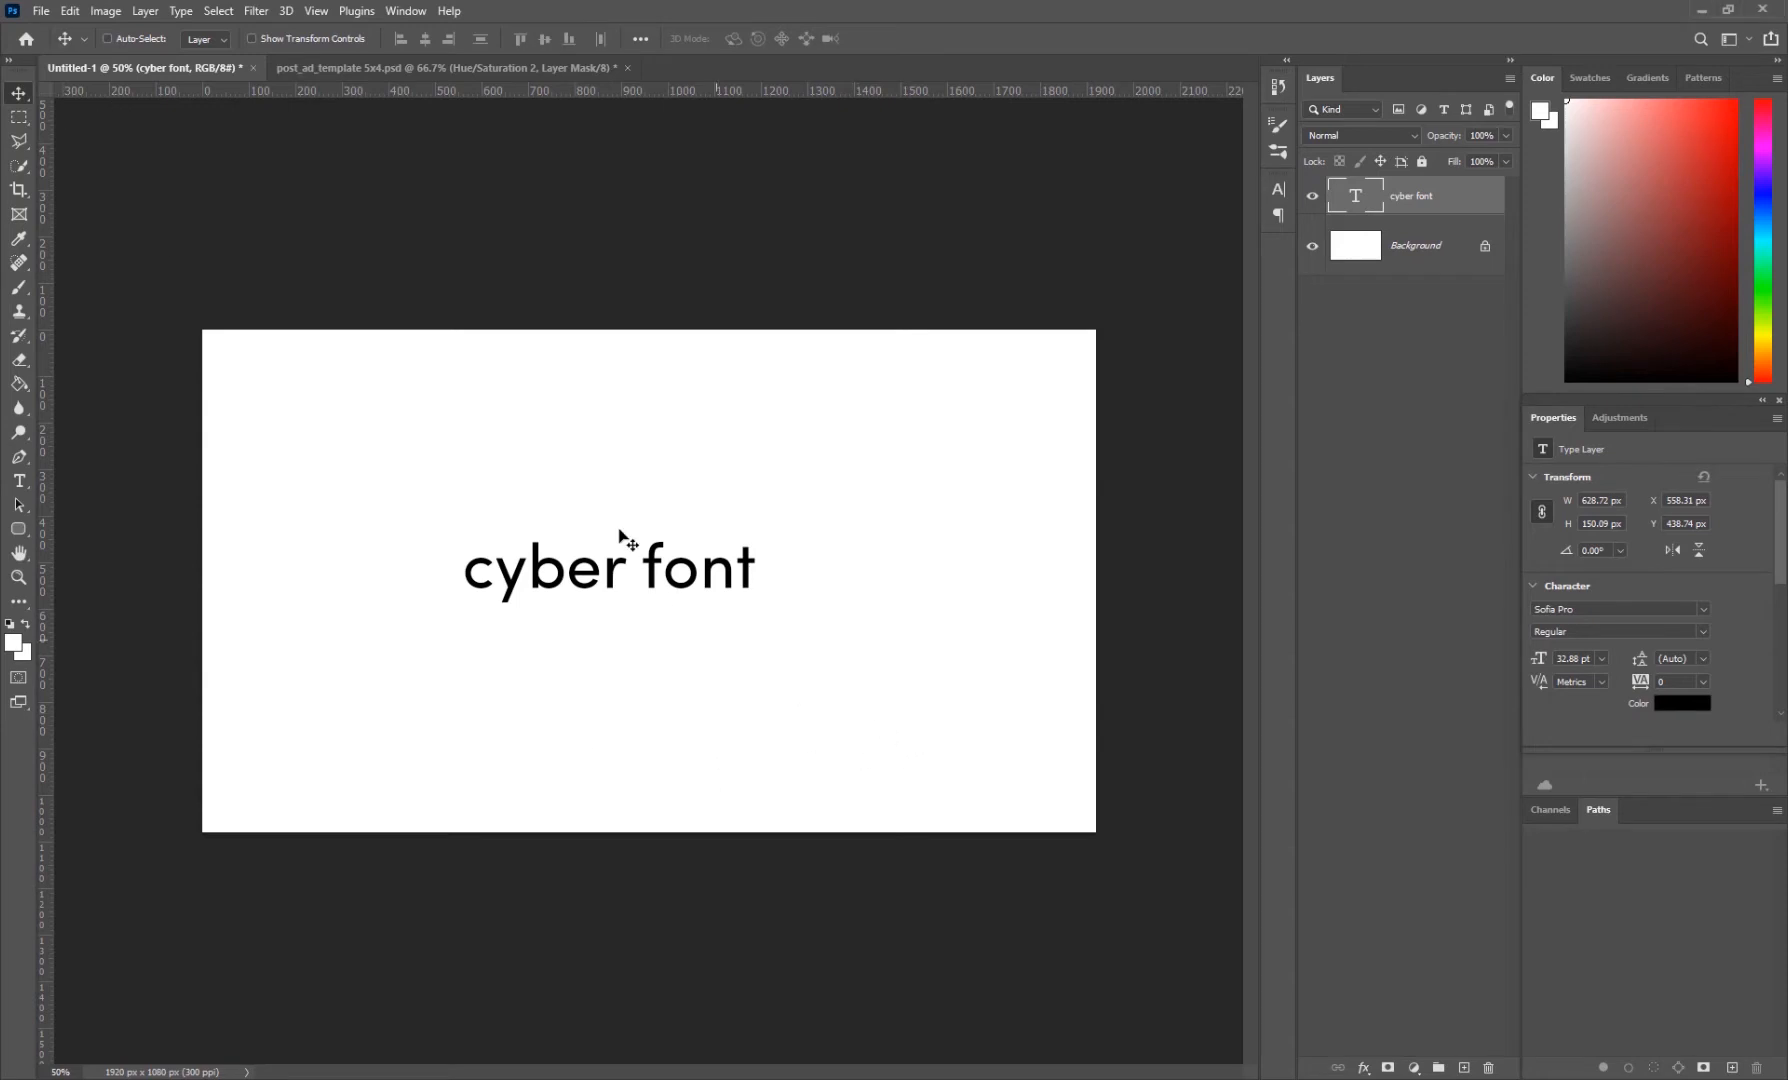
# - Back in Photoshop, shift the "cyber font" text toward the canvas's right side and change its typeface to Cyberpunk
pyautogui.moveTo(685, 589); pyautogui.dragTo(913, 568)
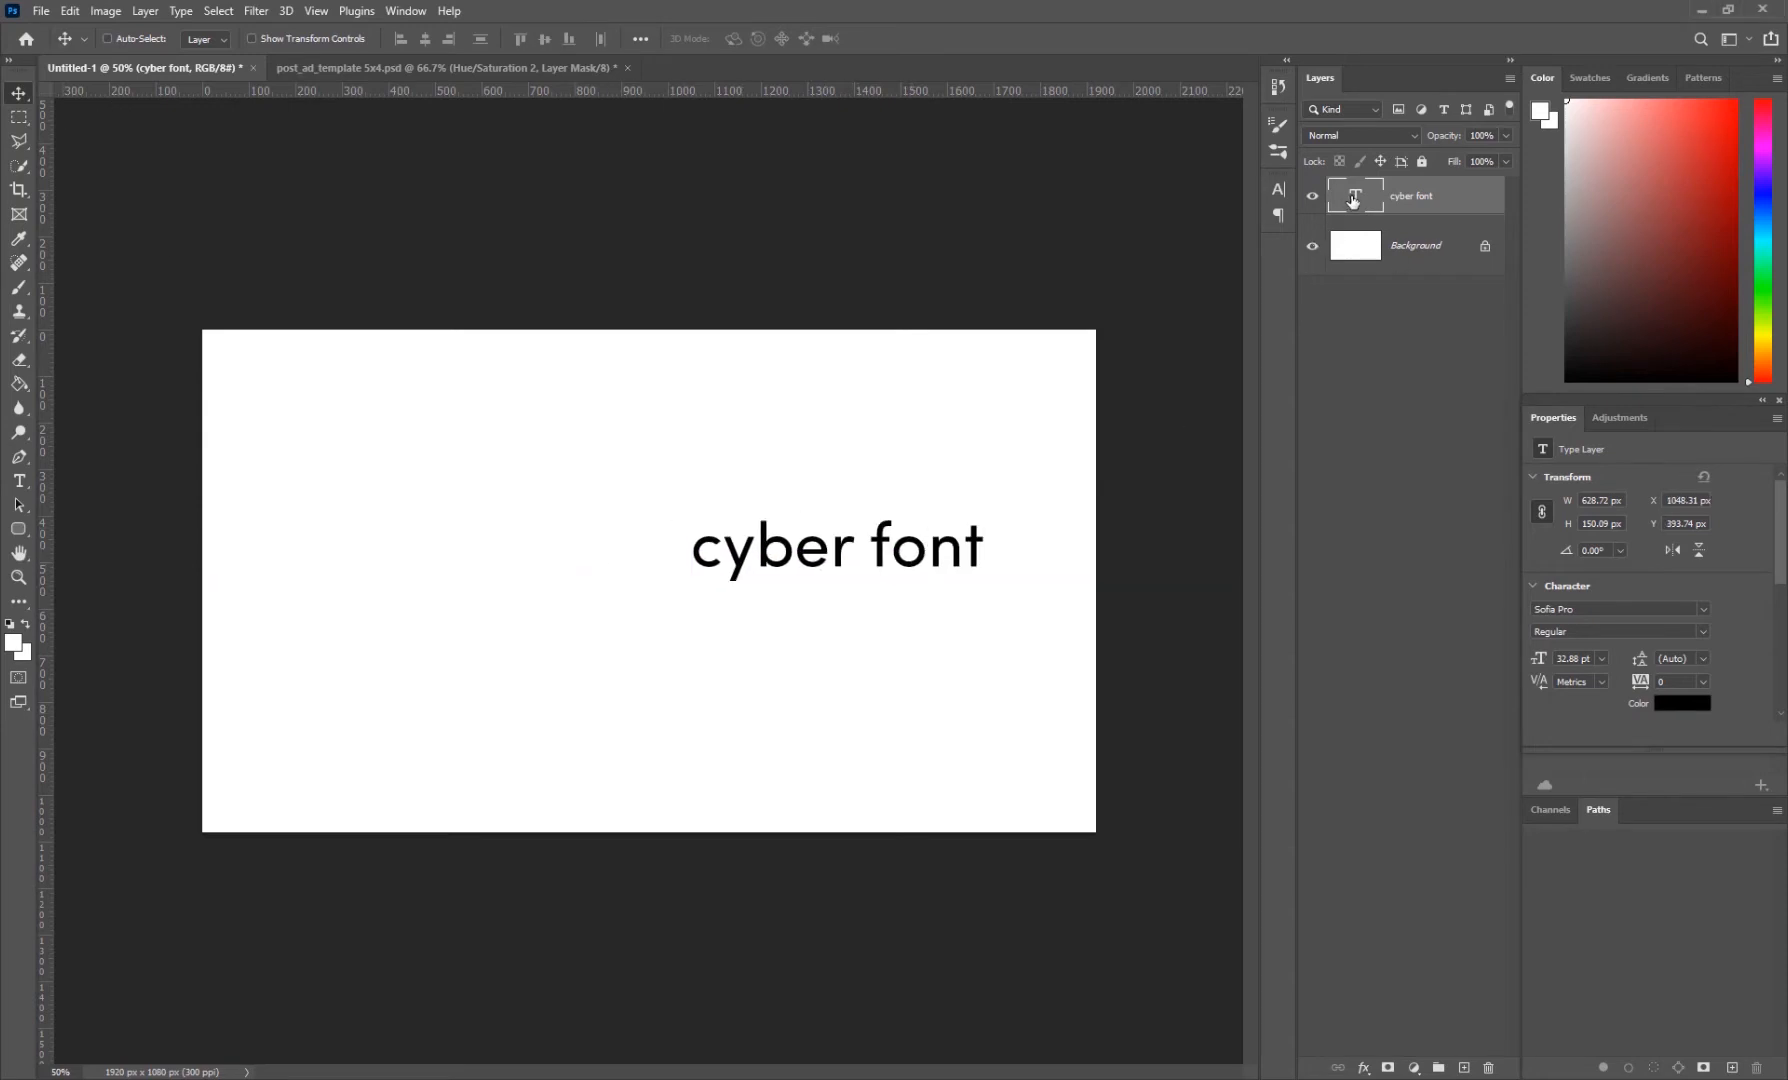
pyautogui.doubleClick(1352, 200)
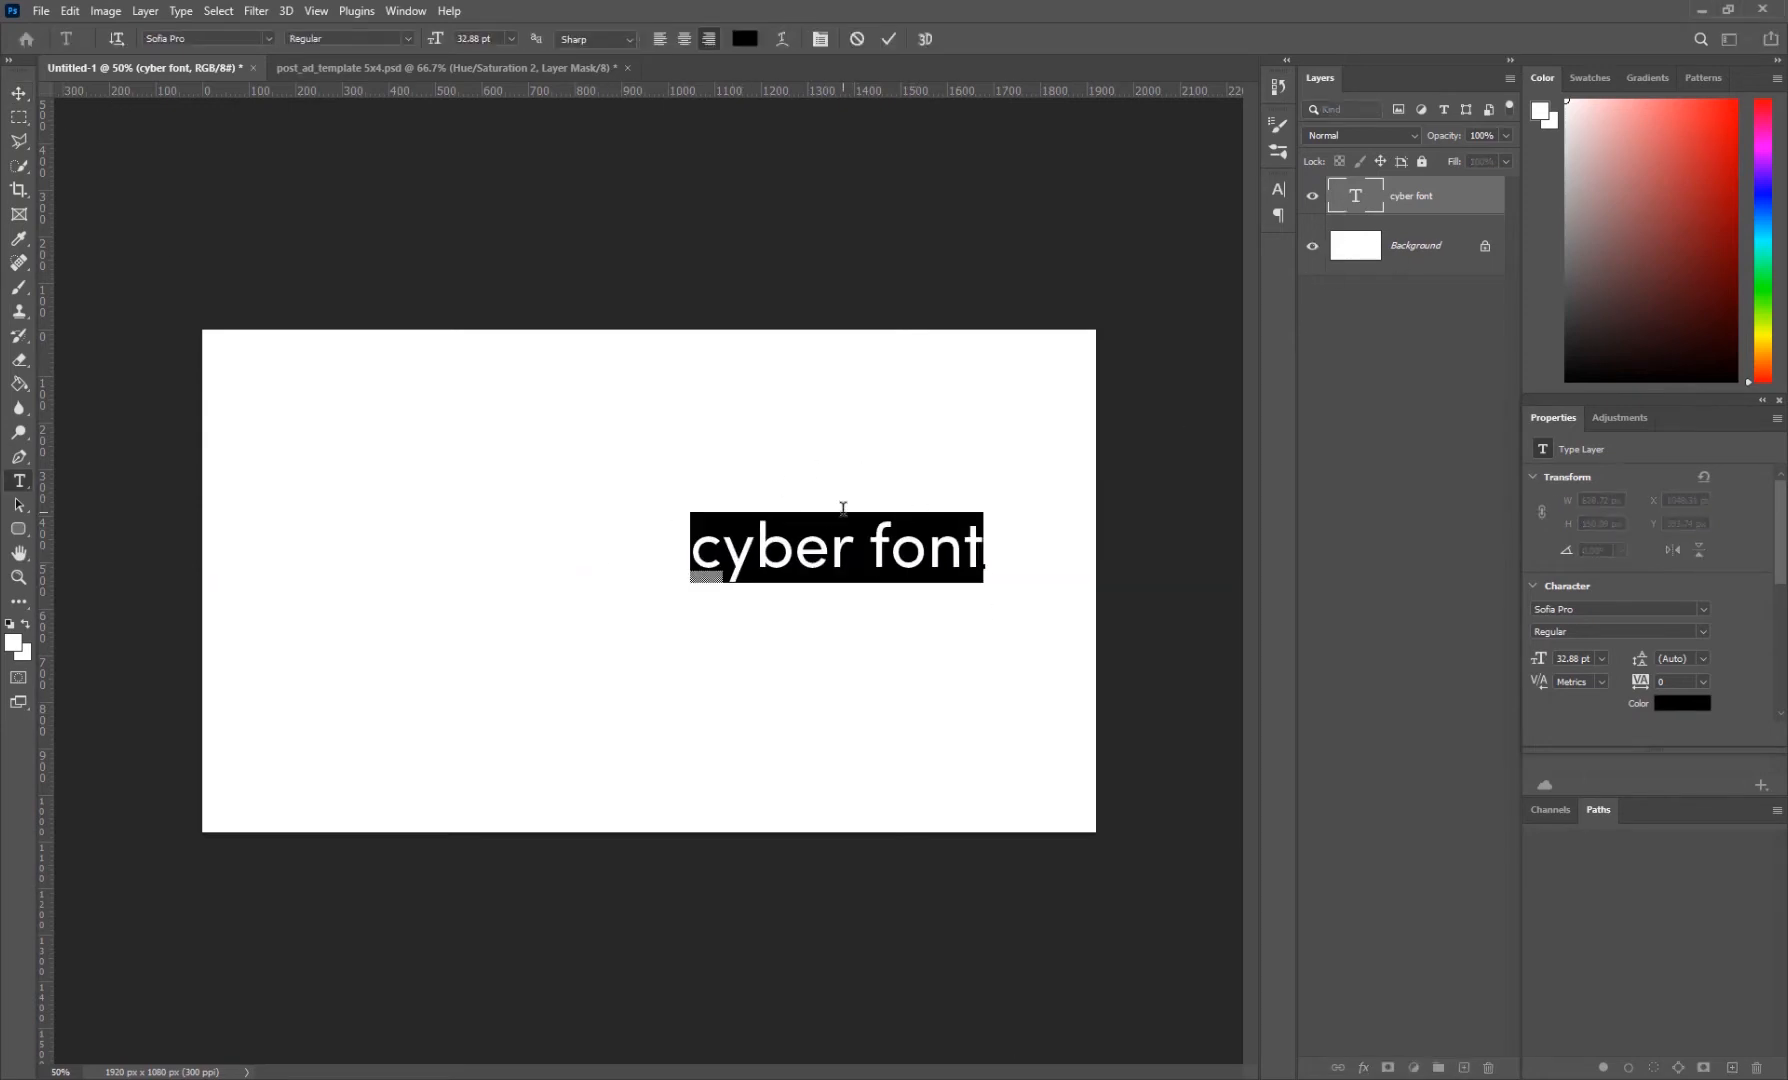
pyautogui.click(267, 39)
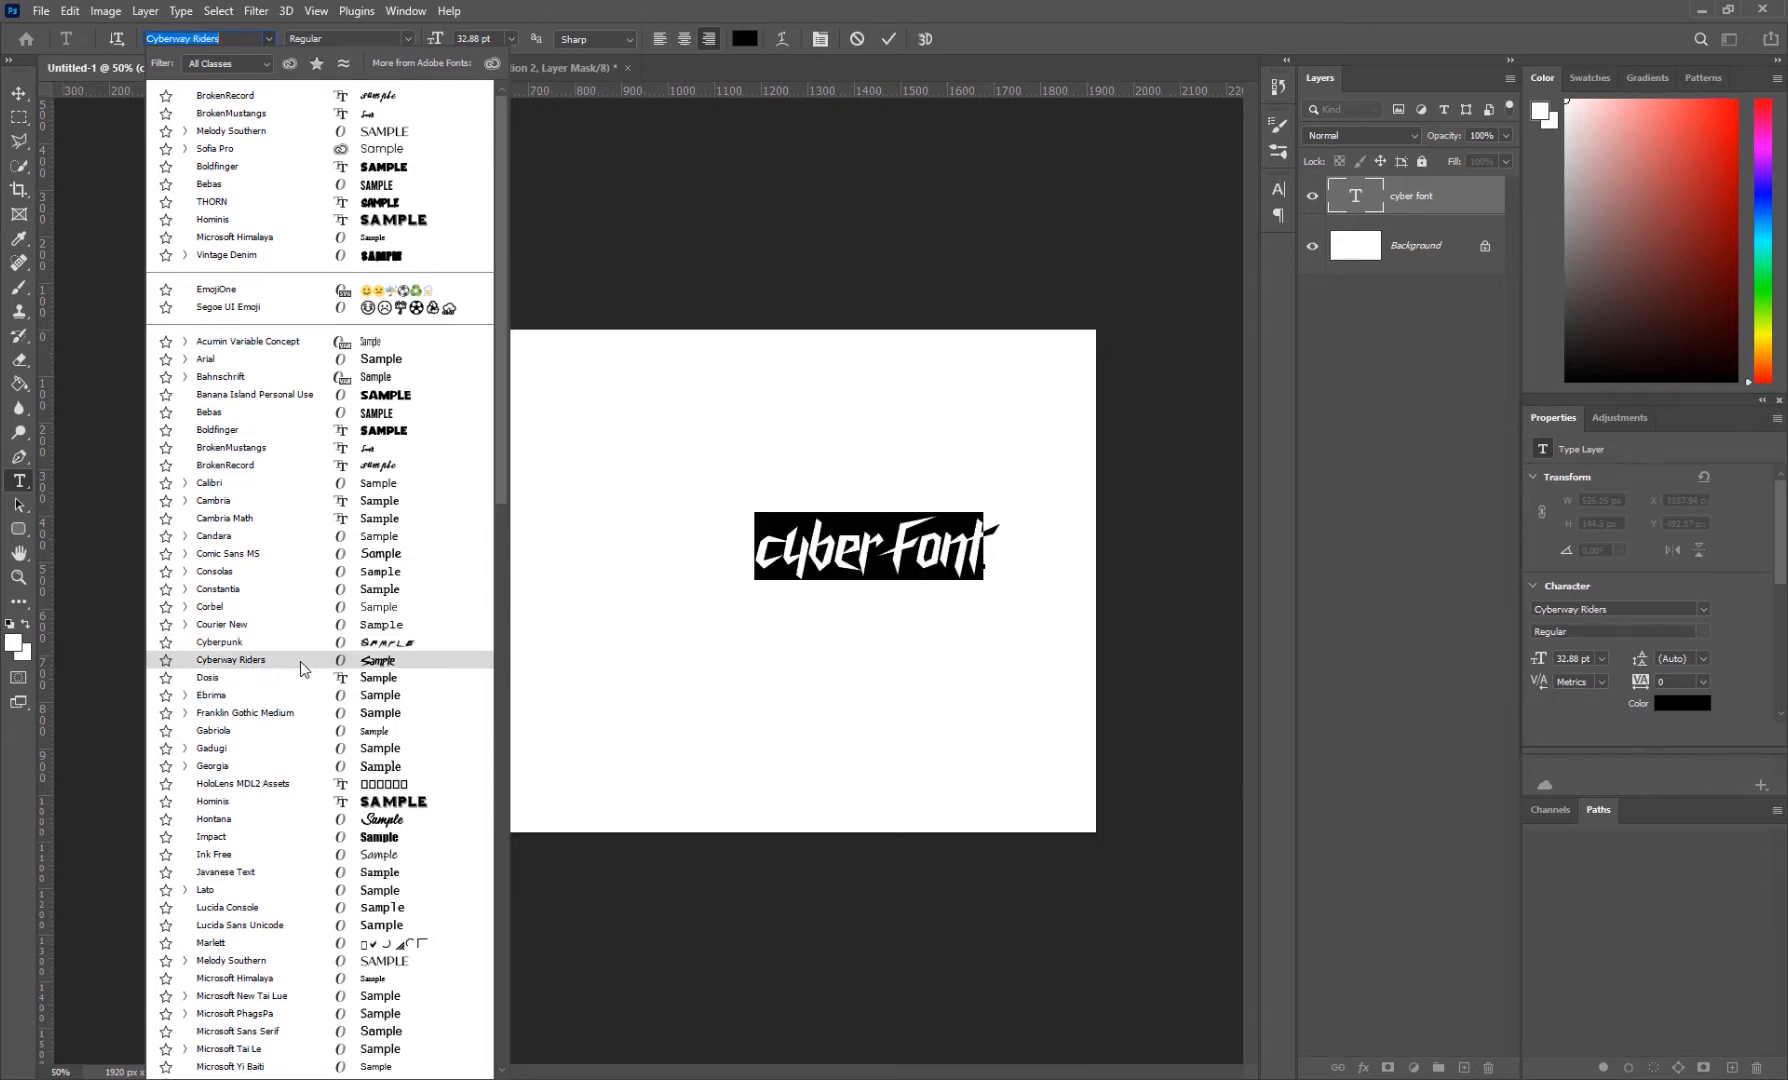
pyautogui.click(233, 643)
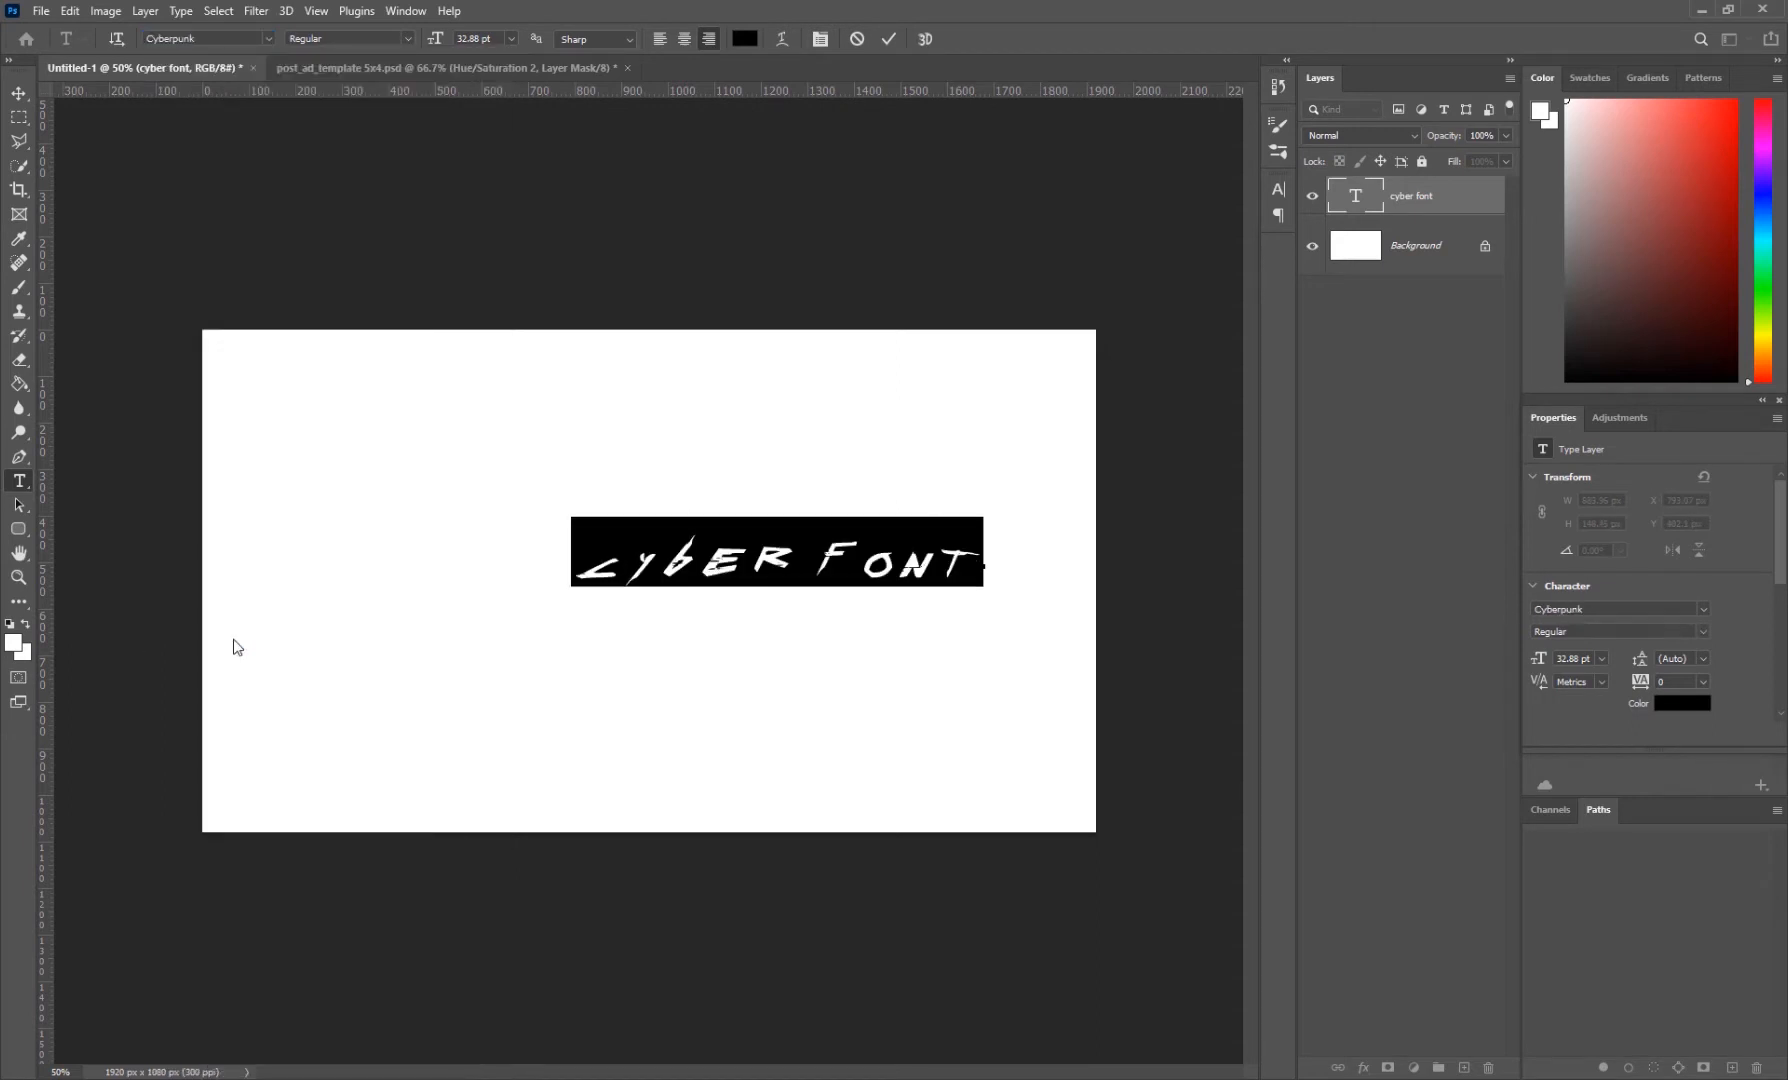
pyautogui.click(22, 95)
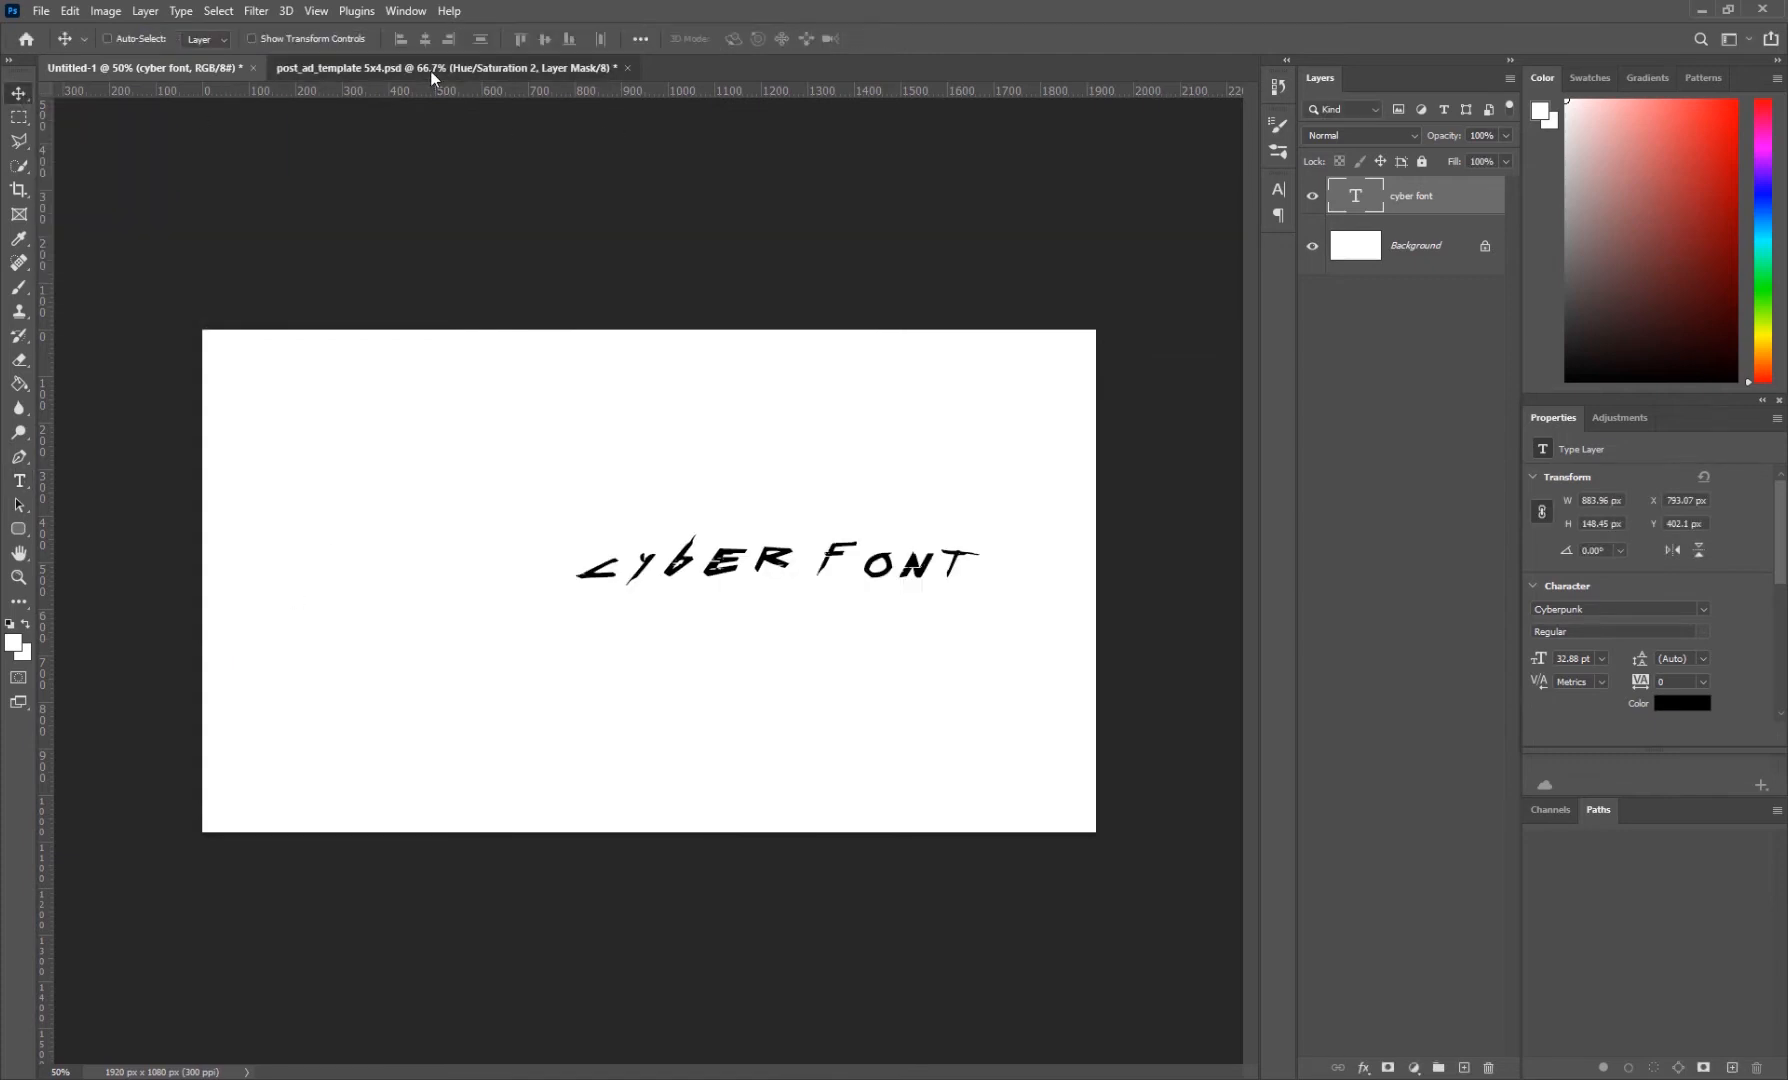
# - Centre the "cyber font" text on the canvas and scale it up to about 50 pt
pyautogui.click(430, 68)
pyautogui.click(140, 68)
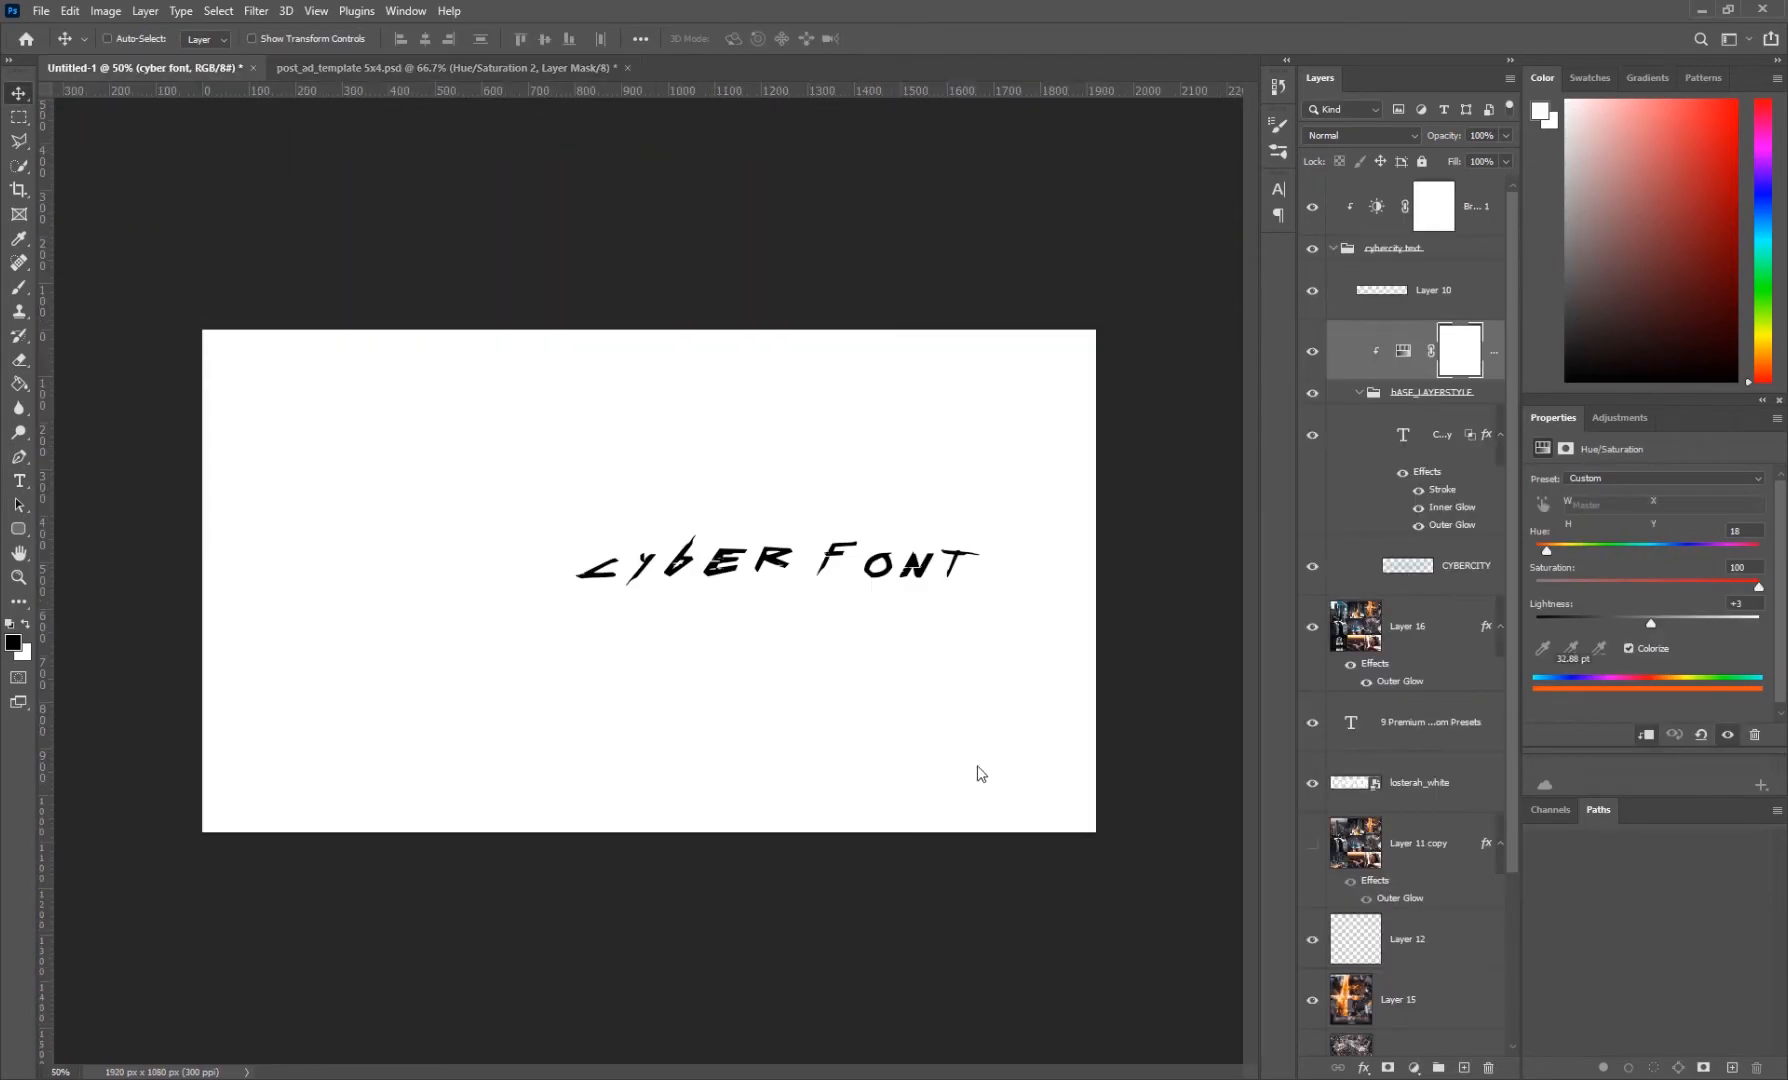
pyautogui.moveTo(928, 606); pyautogui.dragTo(790, 634)
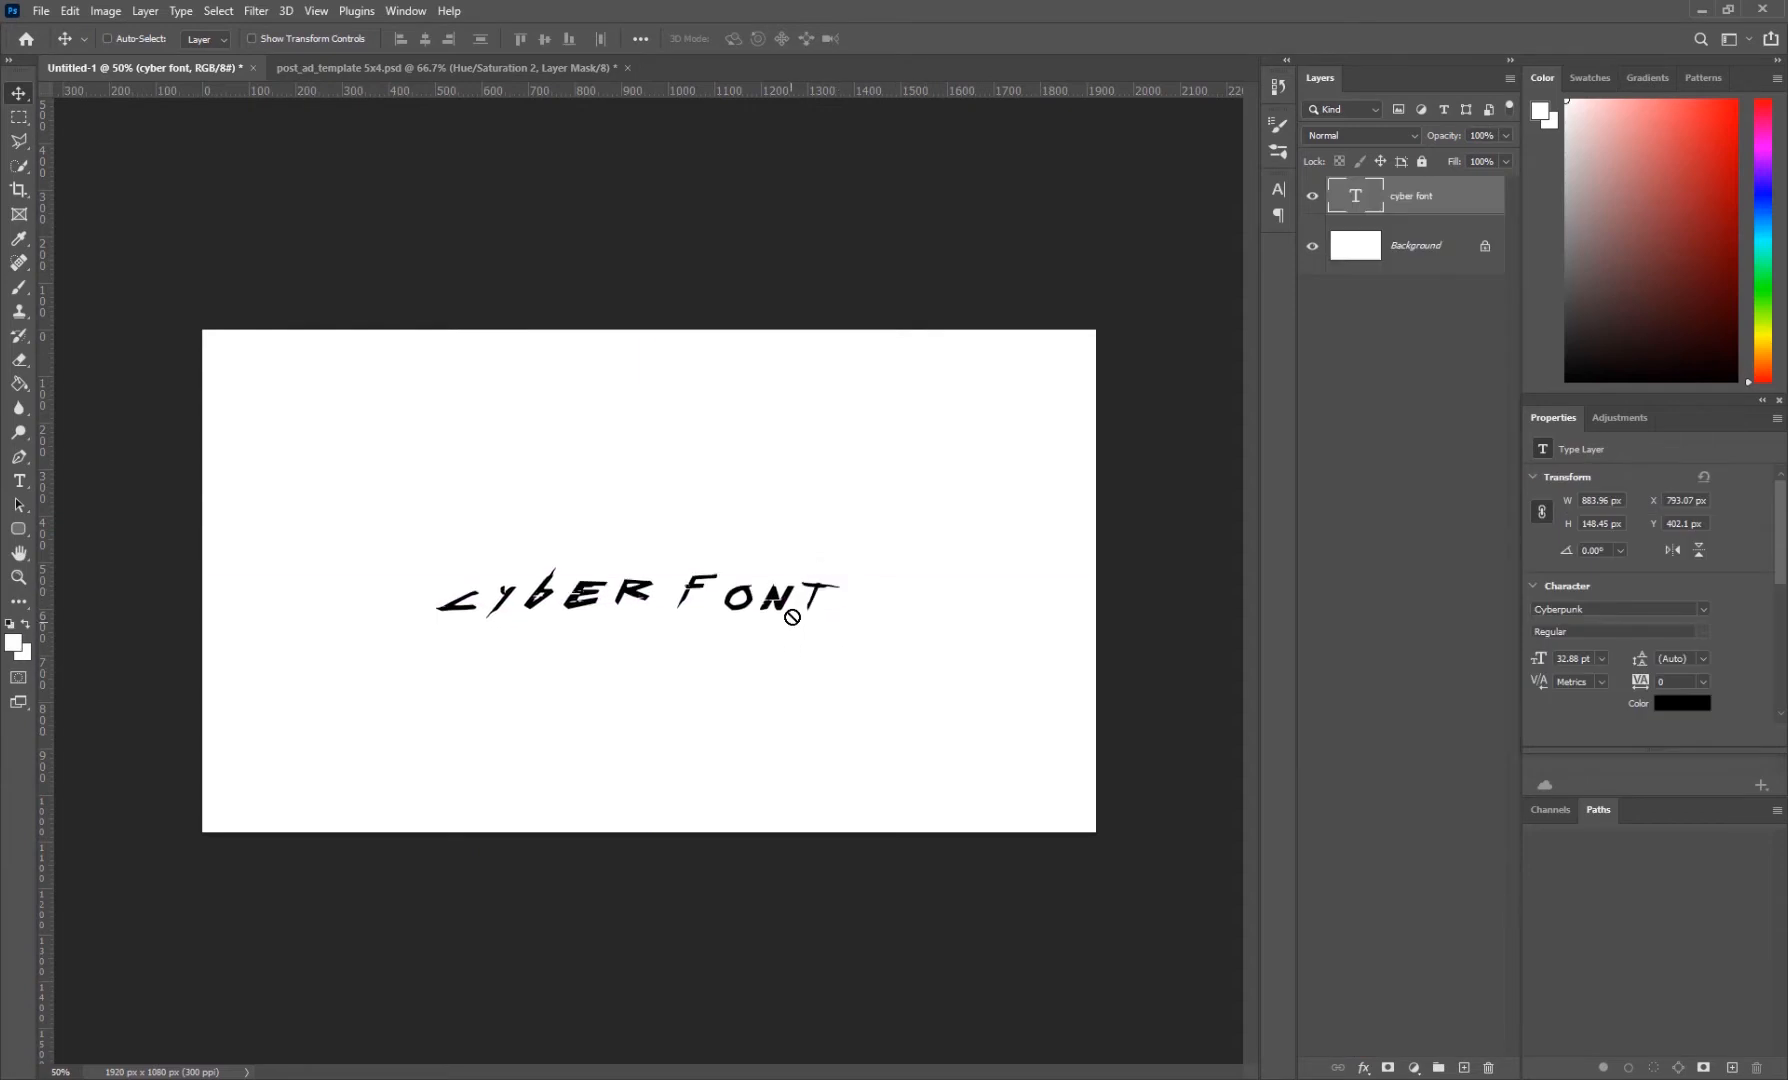
pyautogui.hotkey('ctrl', 't')
pyautogui.moveTo(845, 552); pyautogui.dragTo(942, 514)
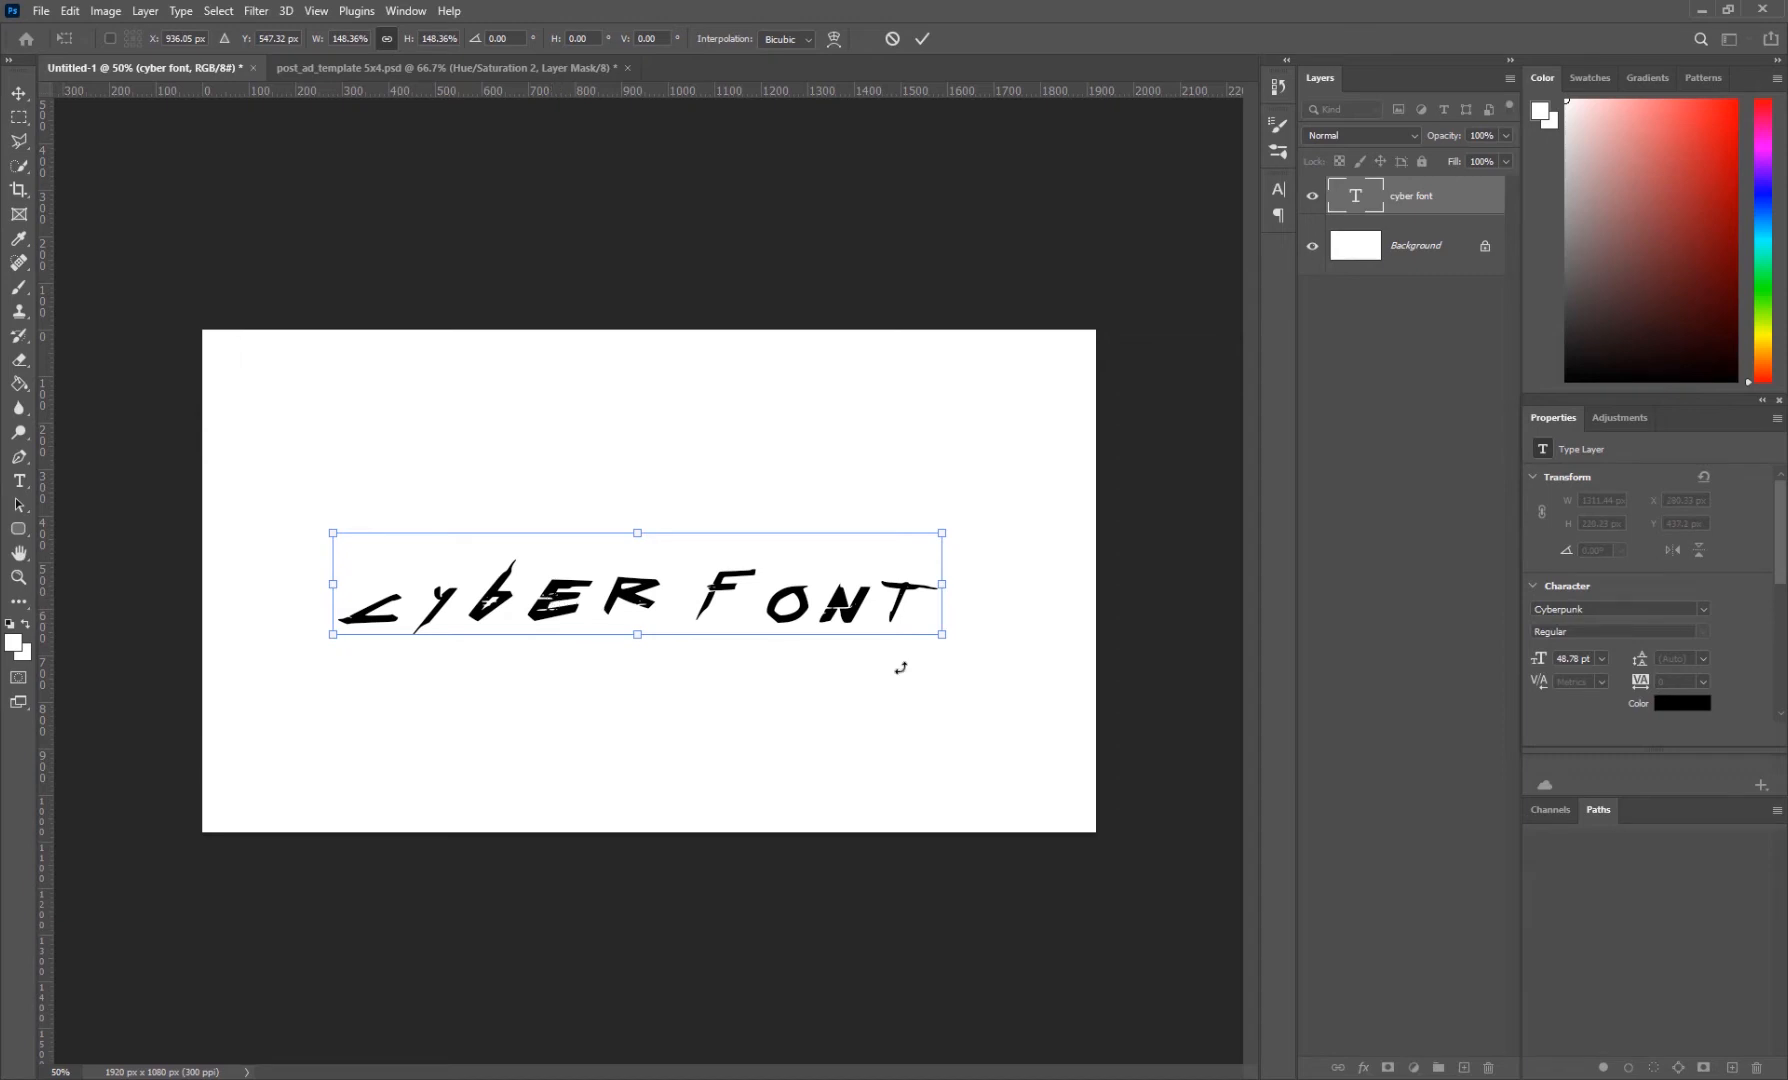
pyautogui.press('Return')
pyautogui.moveTo(855, 614); pyautogui.dragTo(866, 588)
pyautogui.hotkey('ctrl', 't')
pyautogui.moveTo(950, 505); pyautogui.dragTo(964, 499)
pyautogui.press('Return')
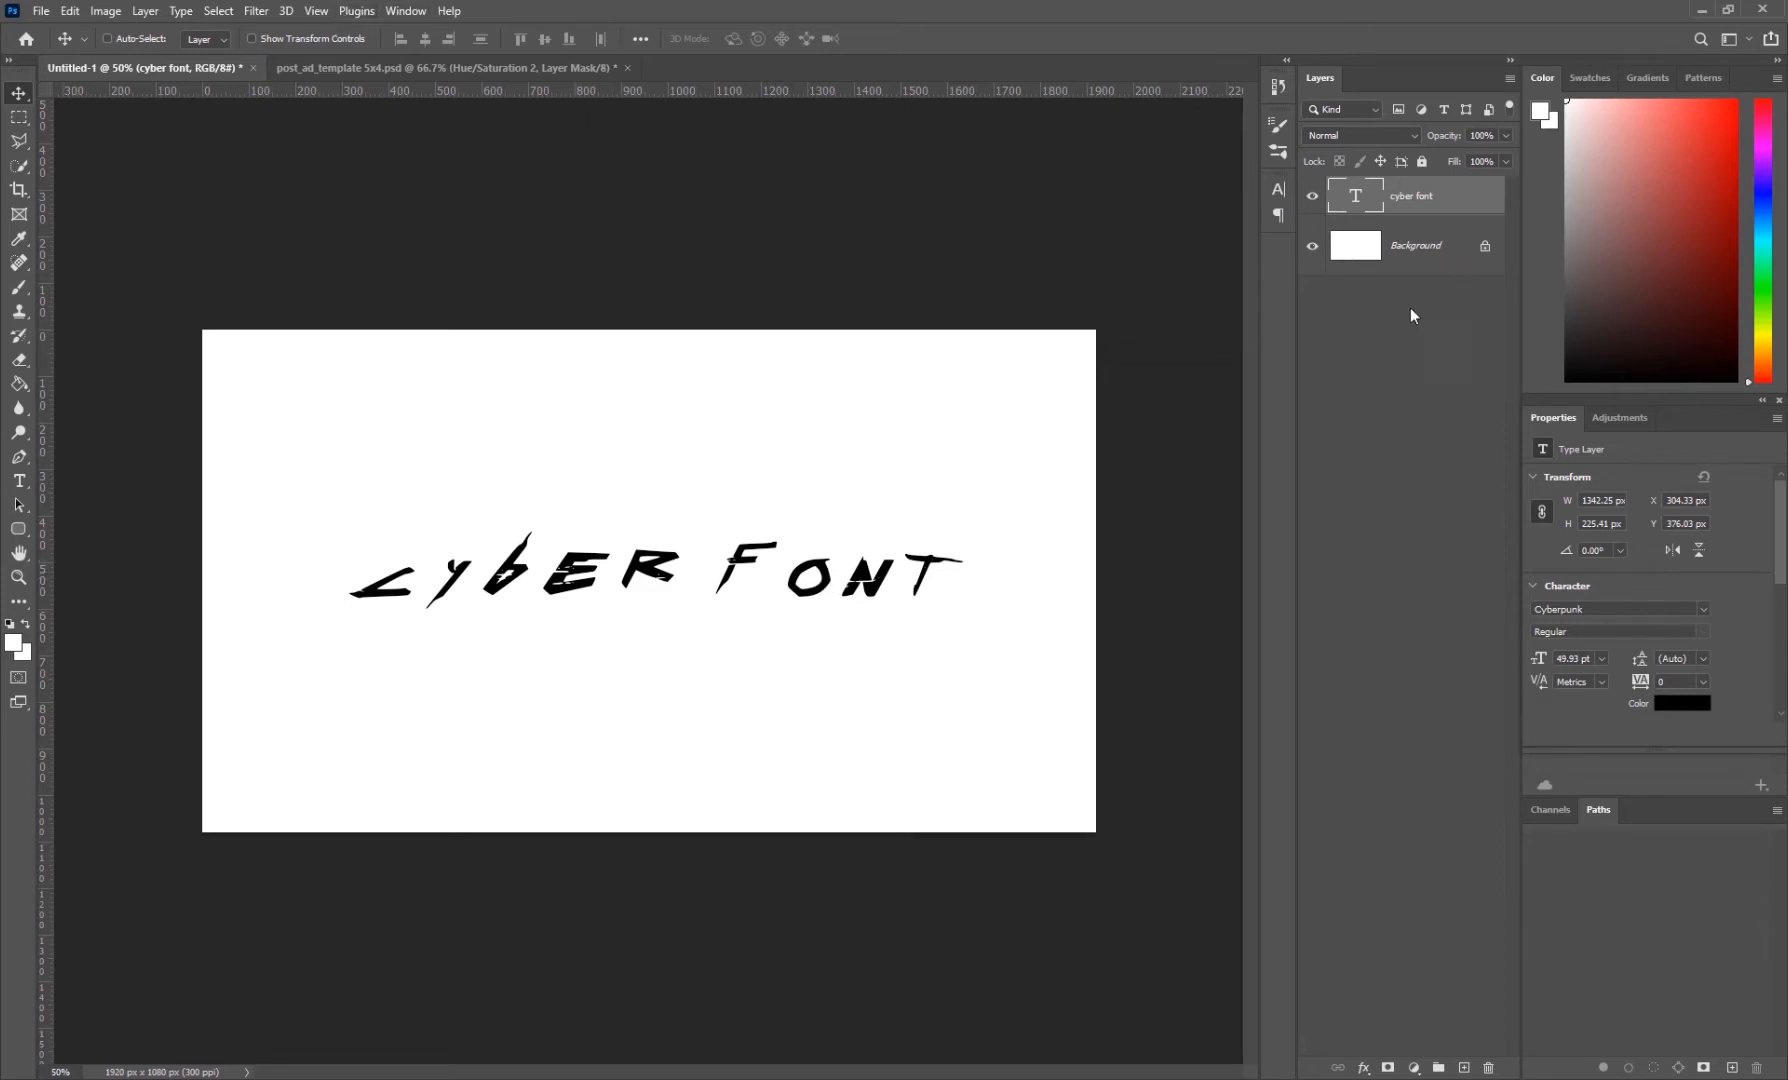
# - Show the Character settings and tighten the tracking of the whole "cyber font" text to -75, trying -50 first
pyautogui.click(418, 12)
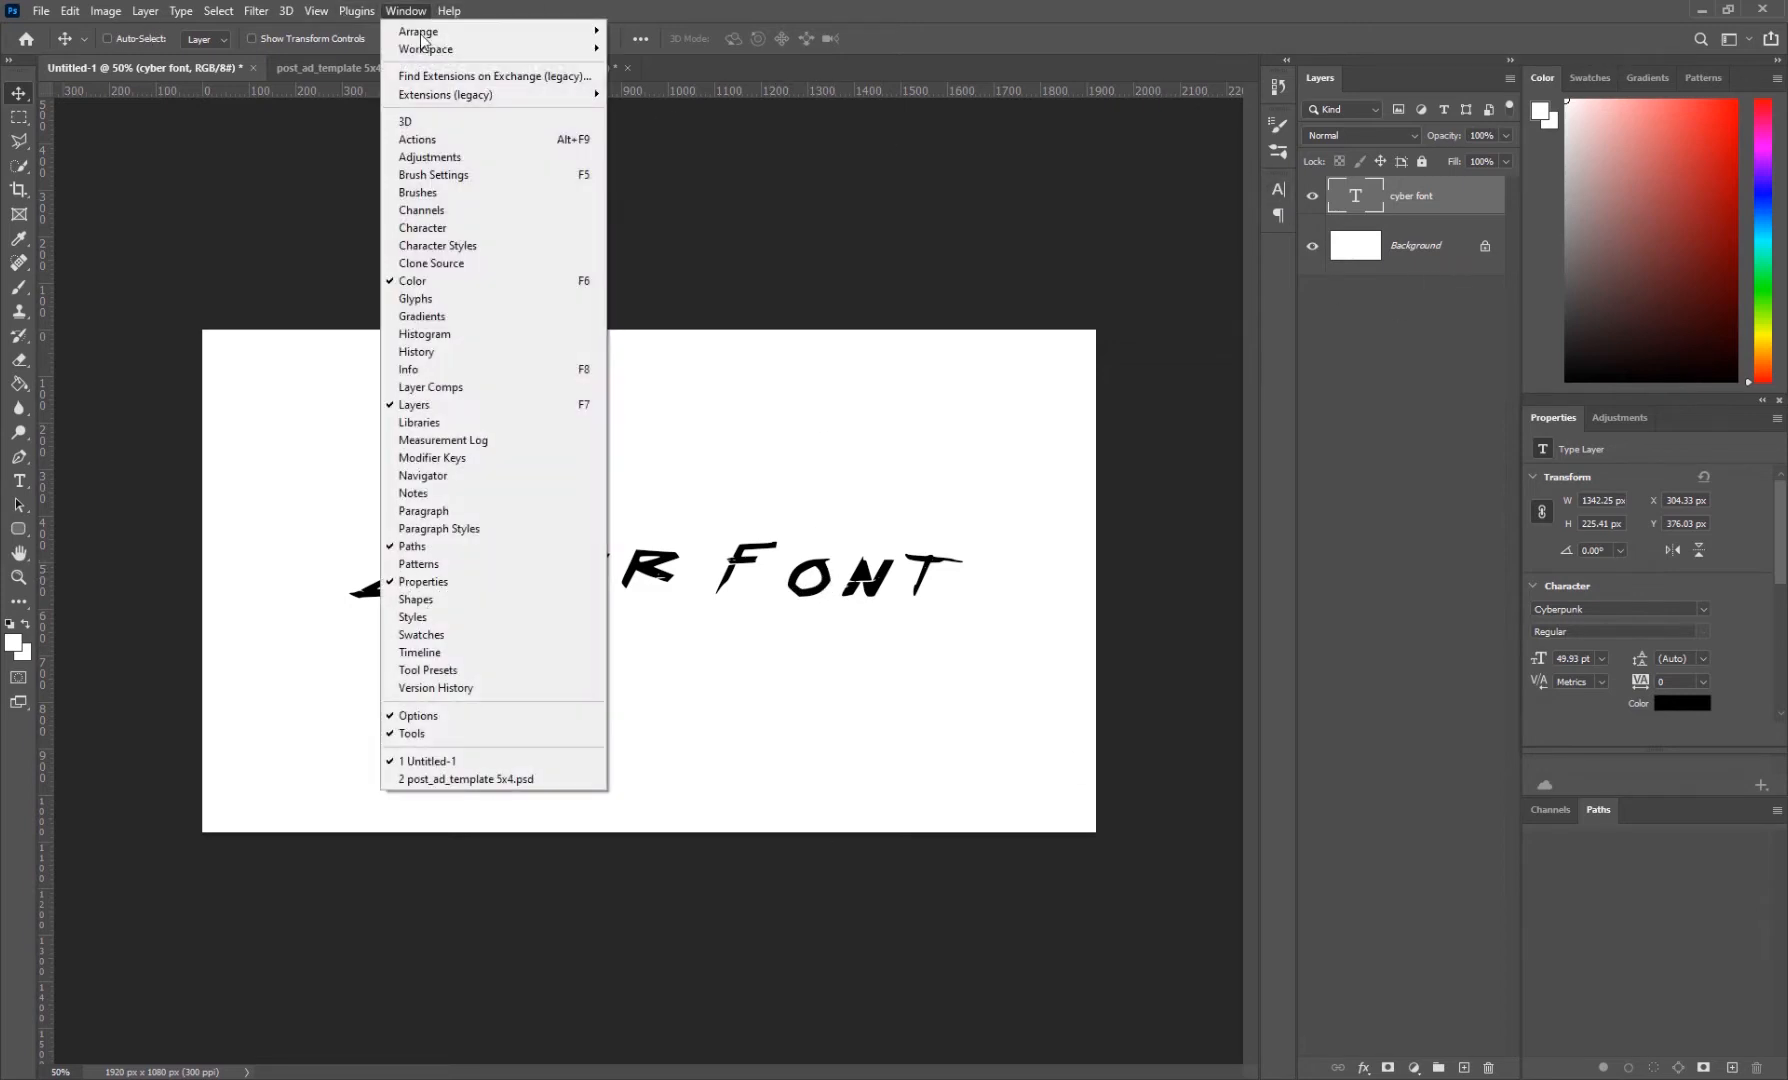
pyautogui.click(430, 228)
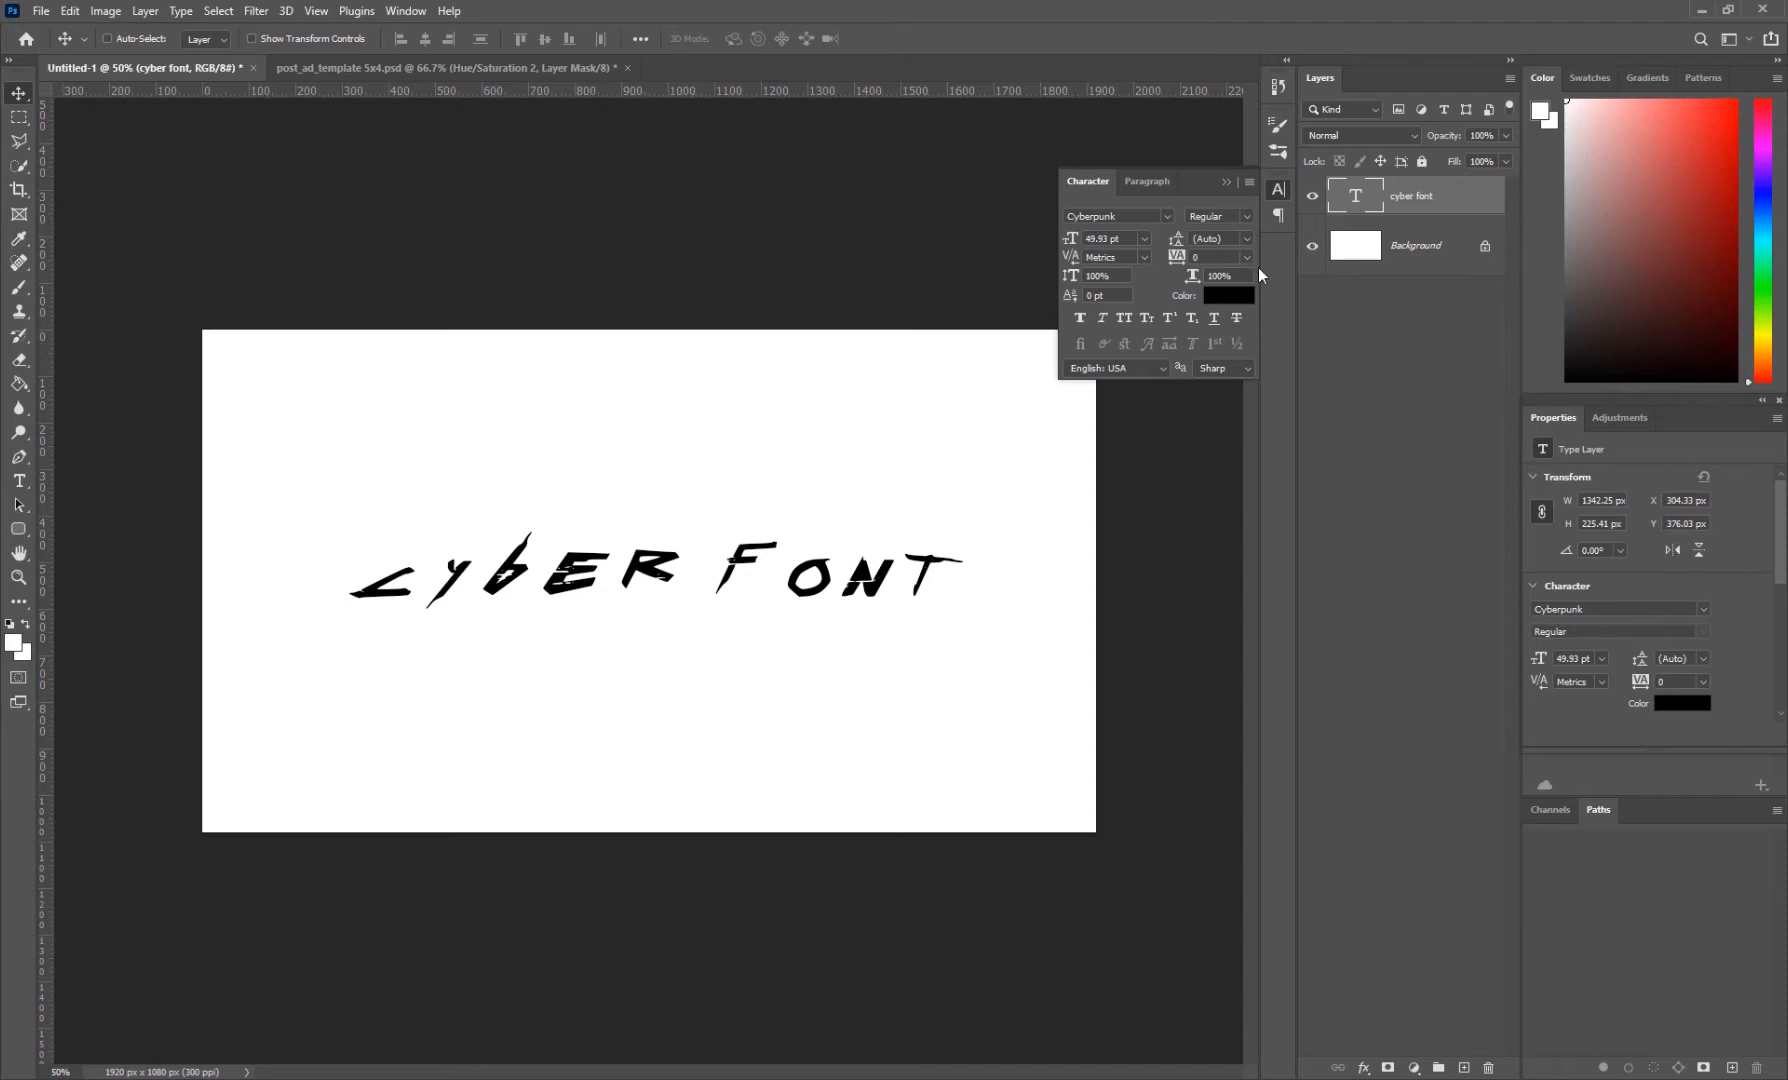
pyautogui.doubleClick(1355, 197)
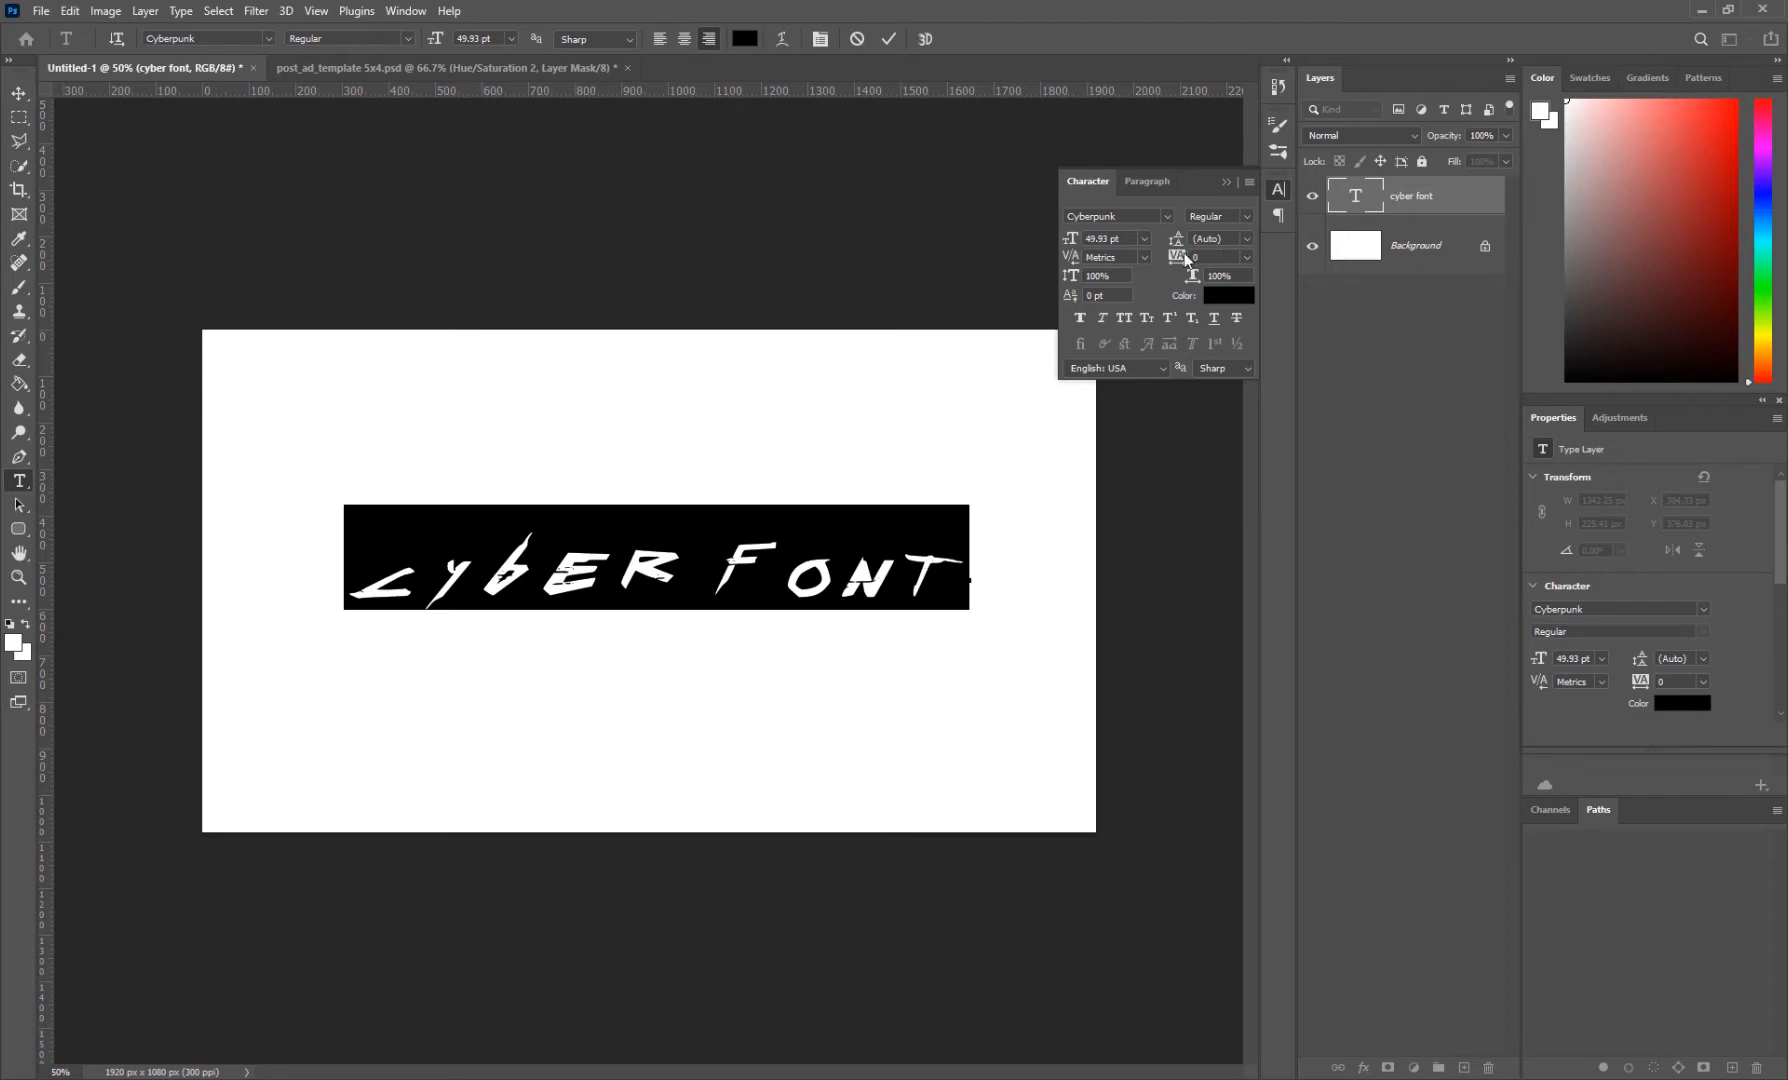
pyautogui.click(1246, 257)
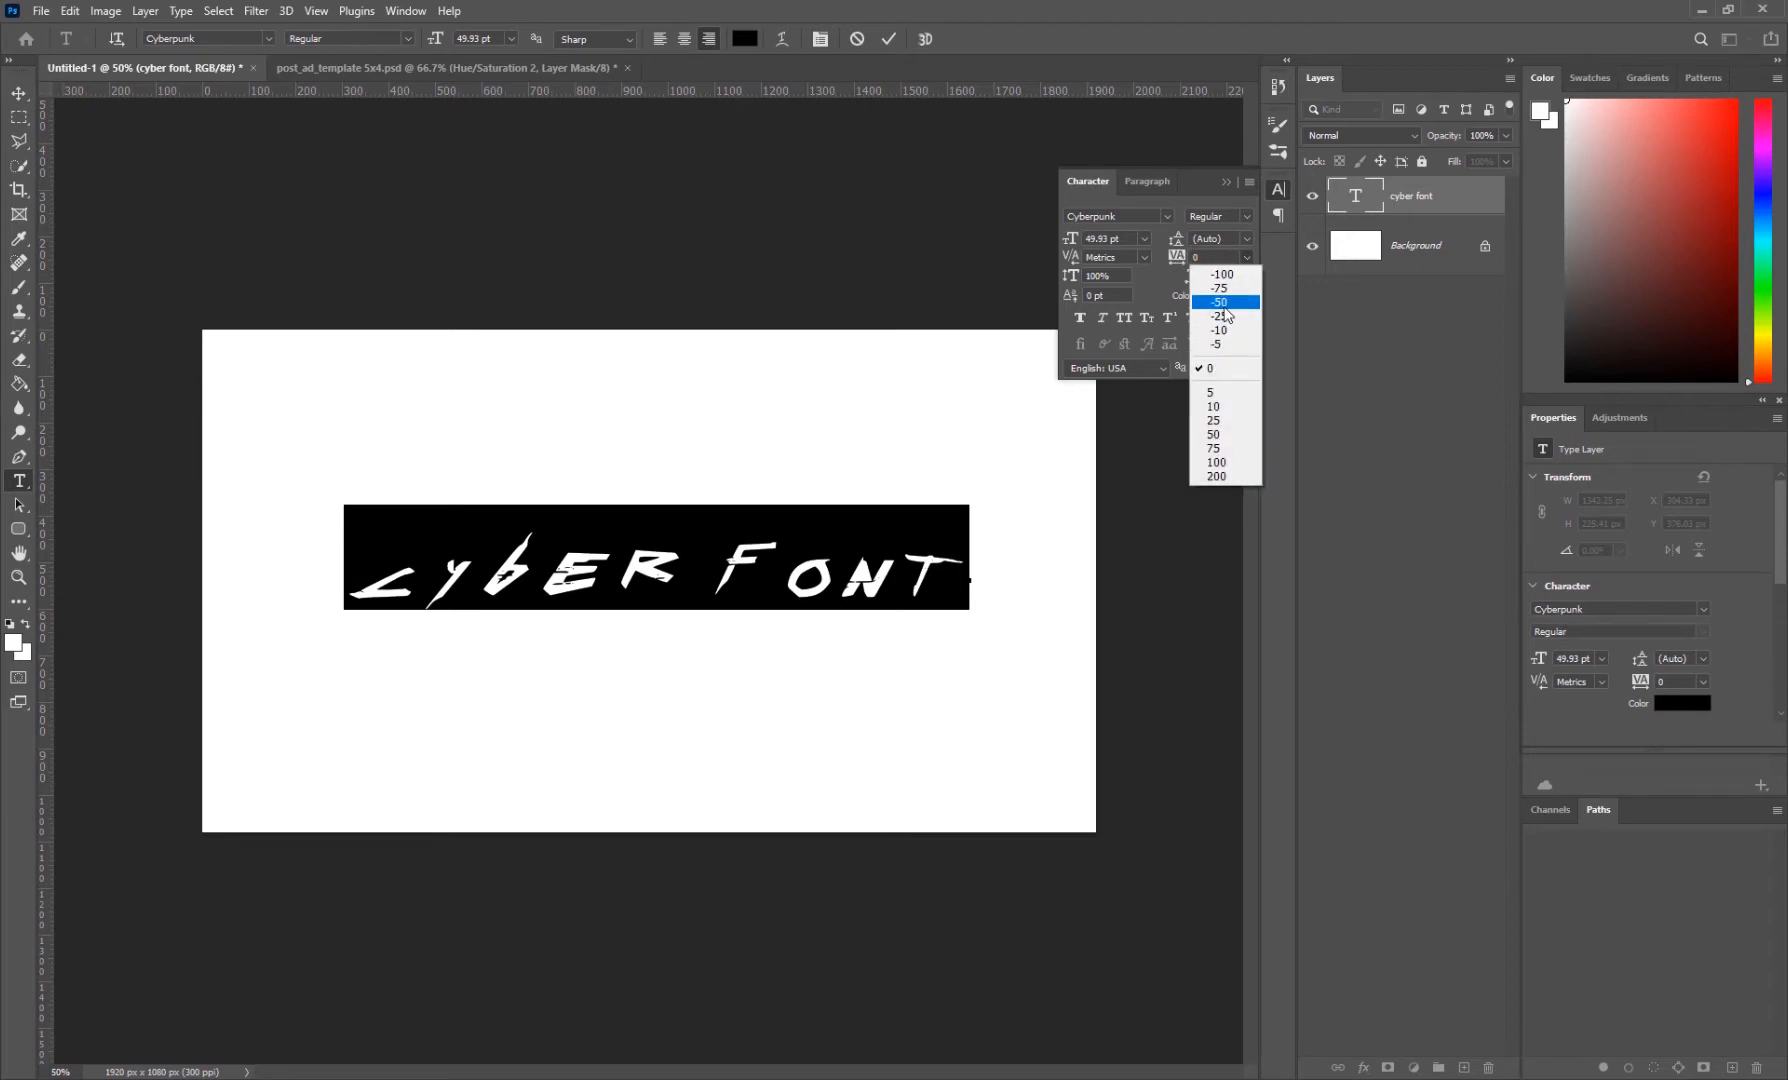
pyautogui.click(1220, 301)
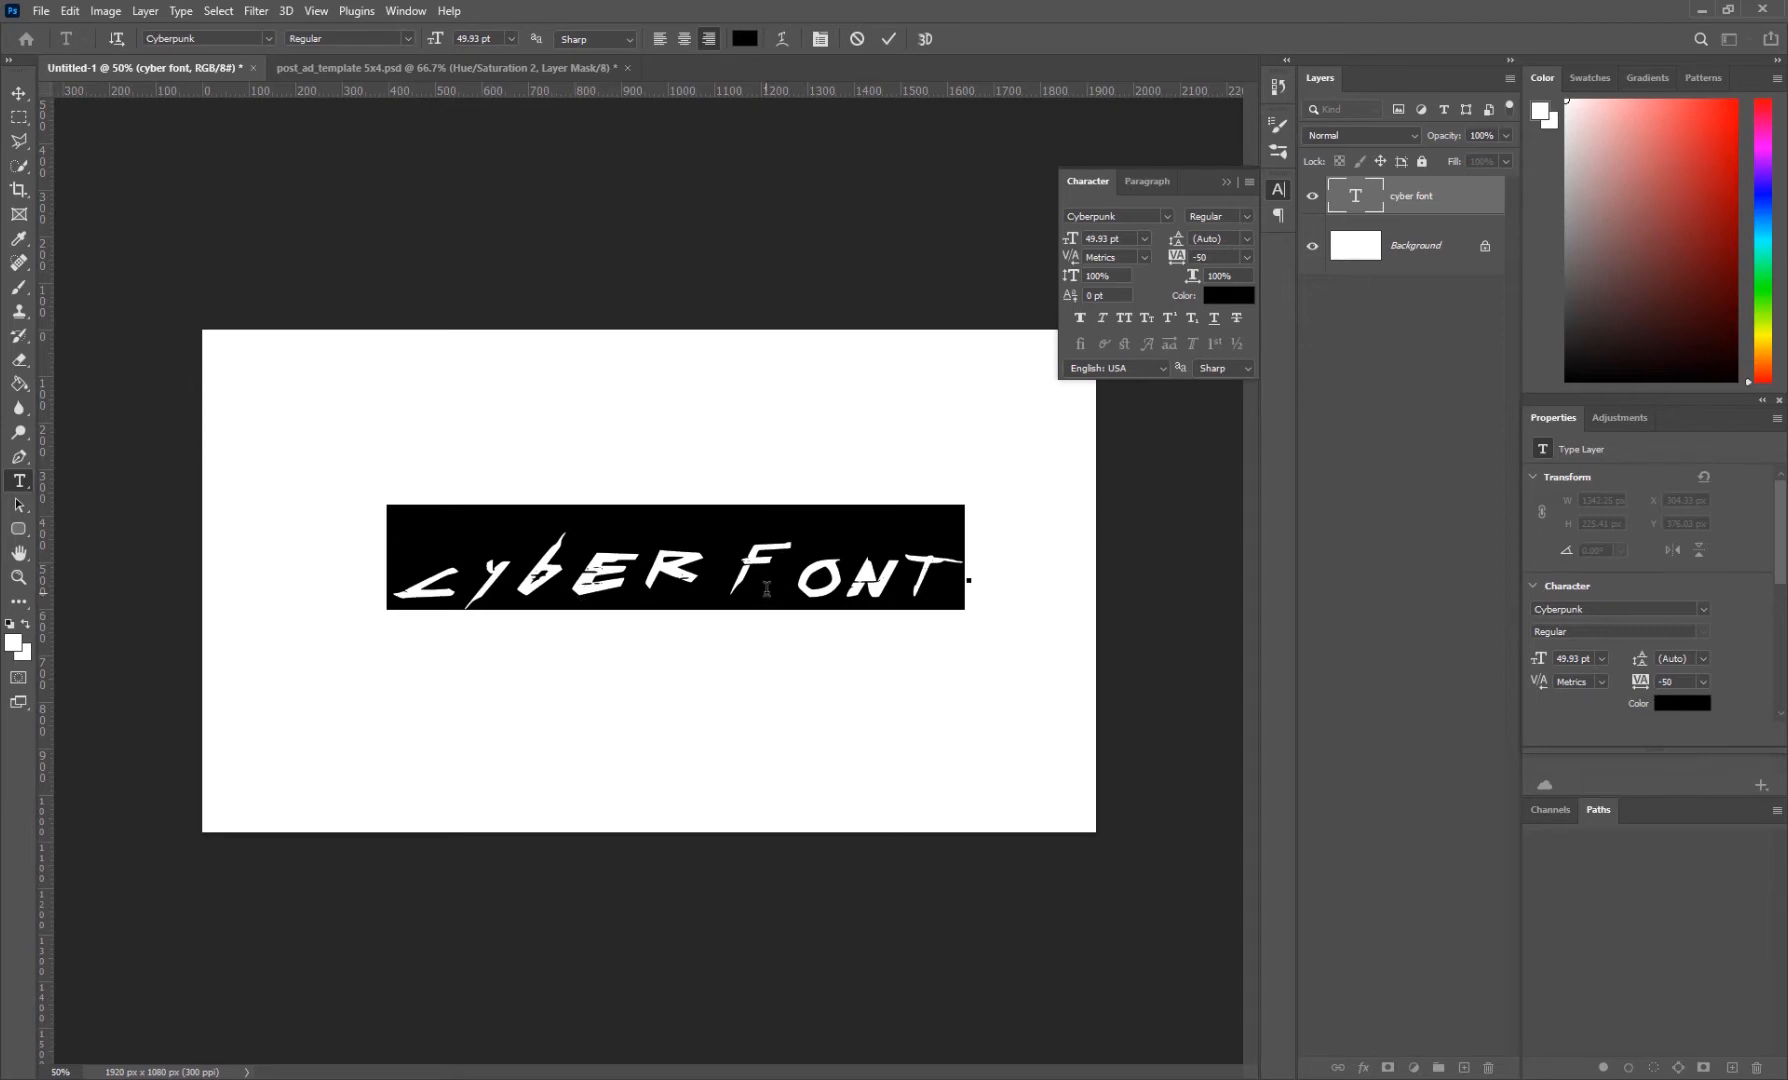
pyautogui.click(1246, 257)
pyautogui.click(1219, 288)
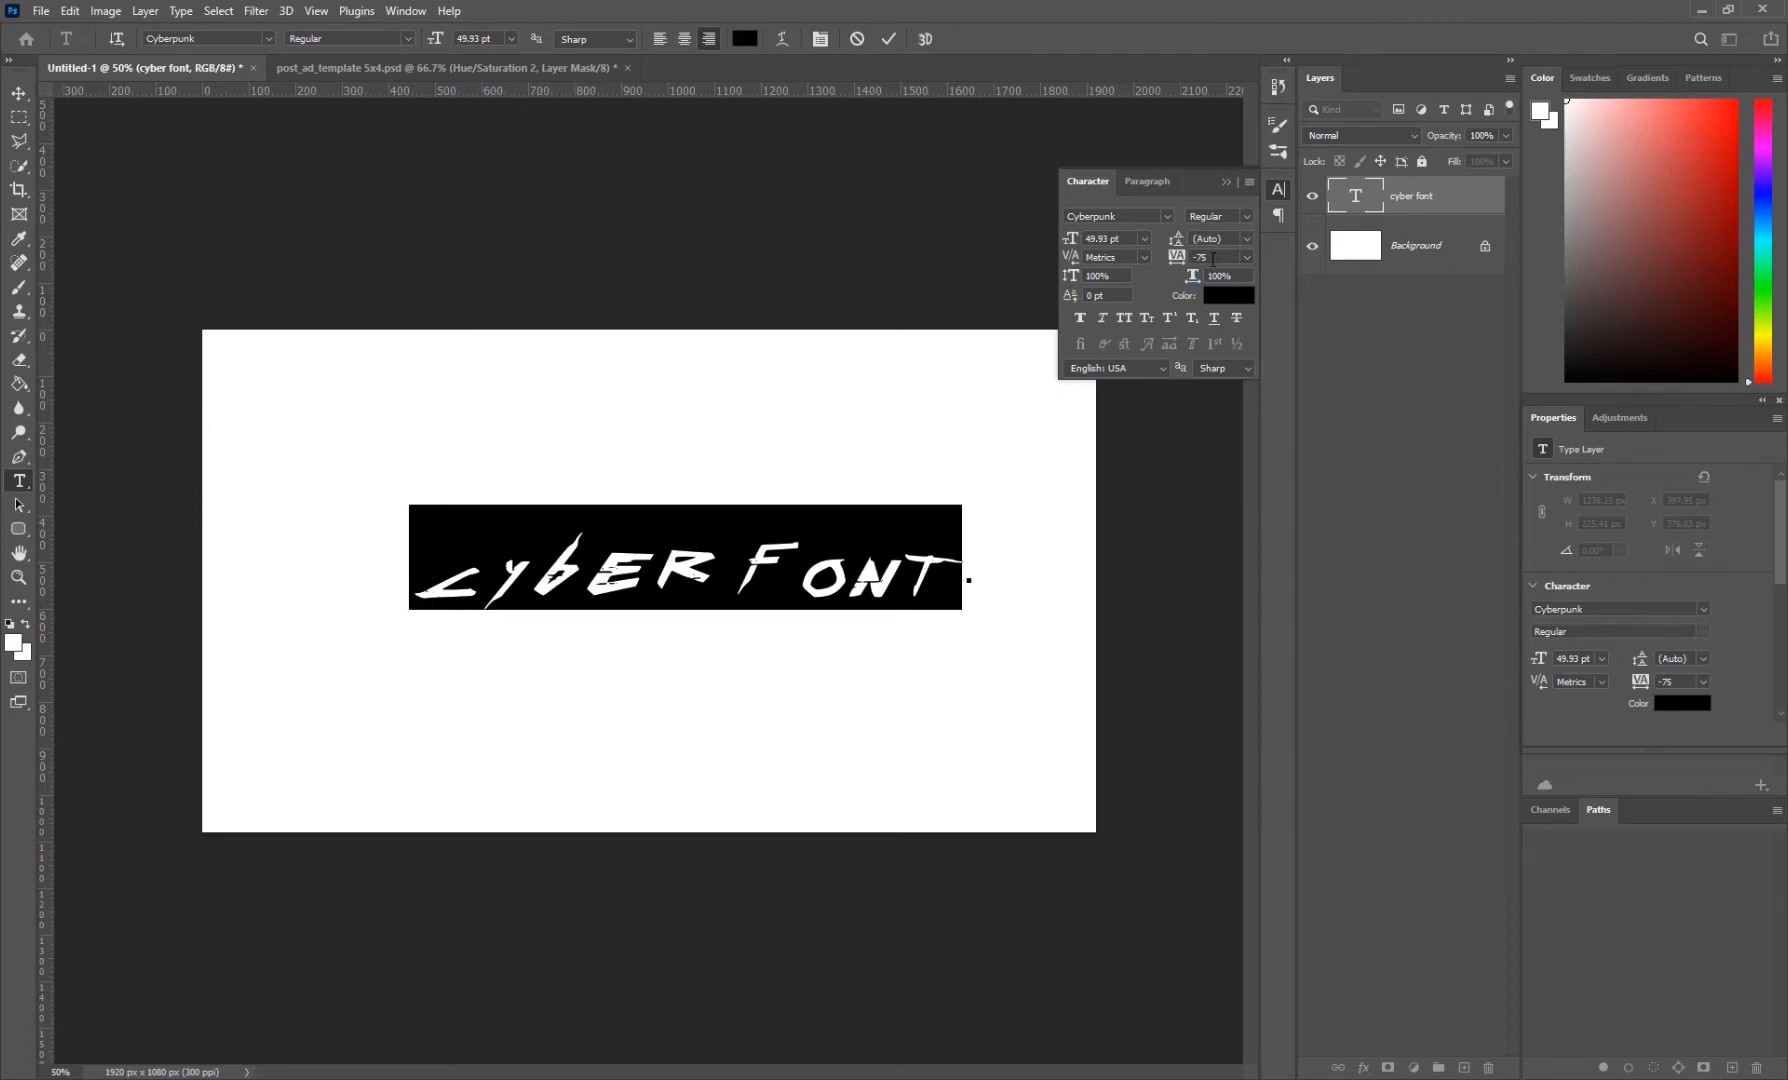
# - Try a tracking of 200 on the text and set it back to -75
pyautogui.click(1246, 257)
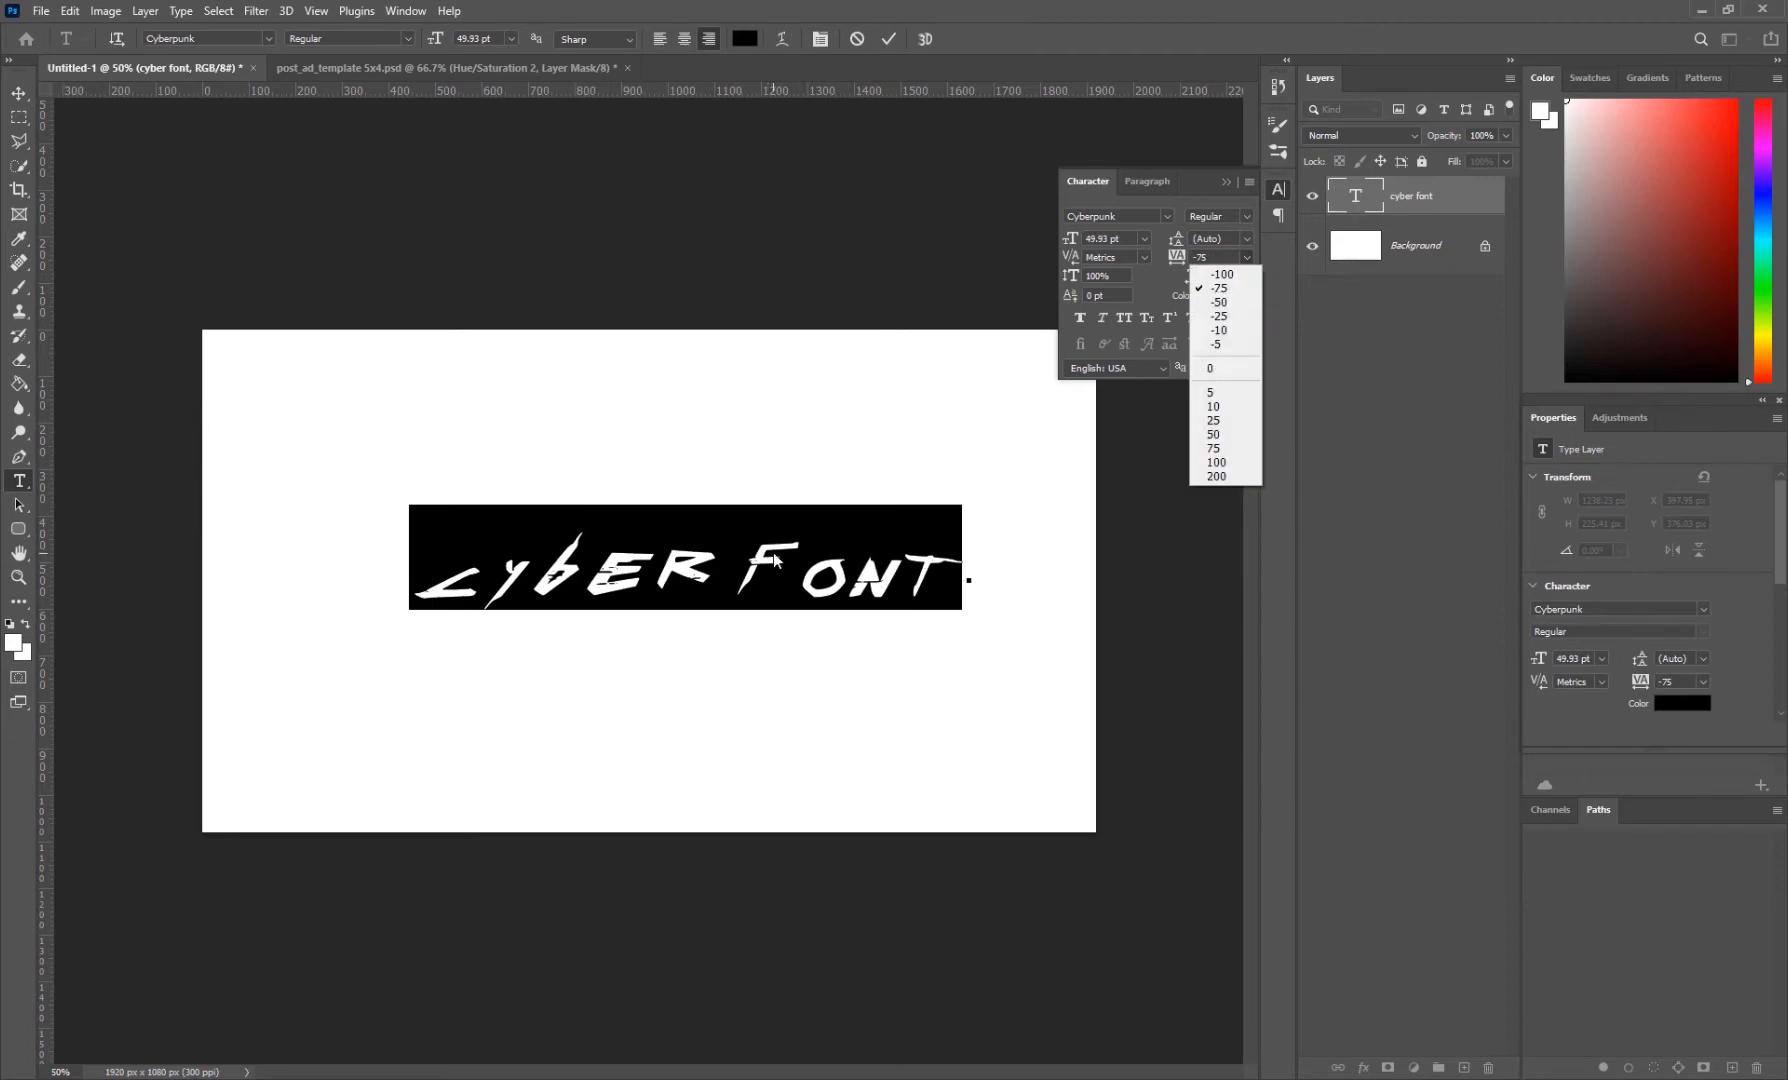
pyautogui.click(1217, 477)
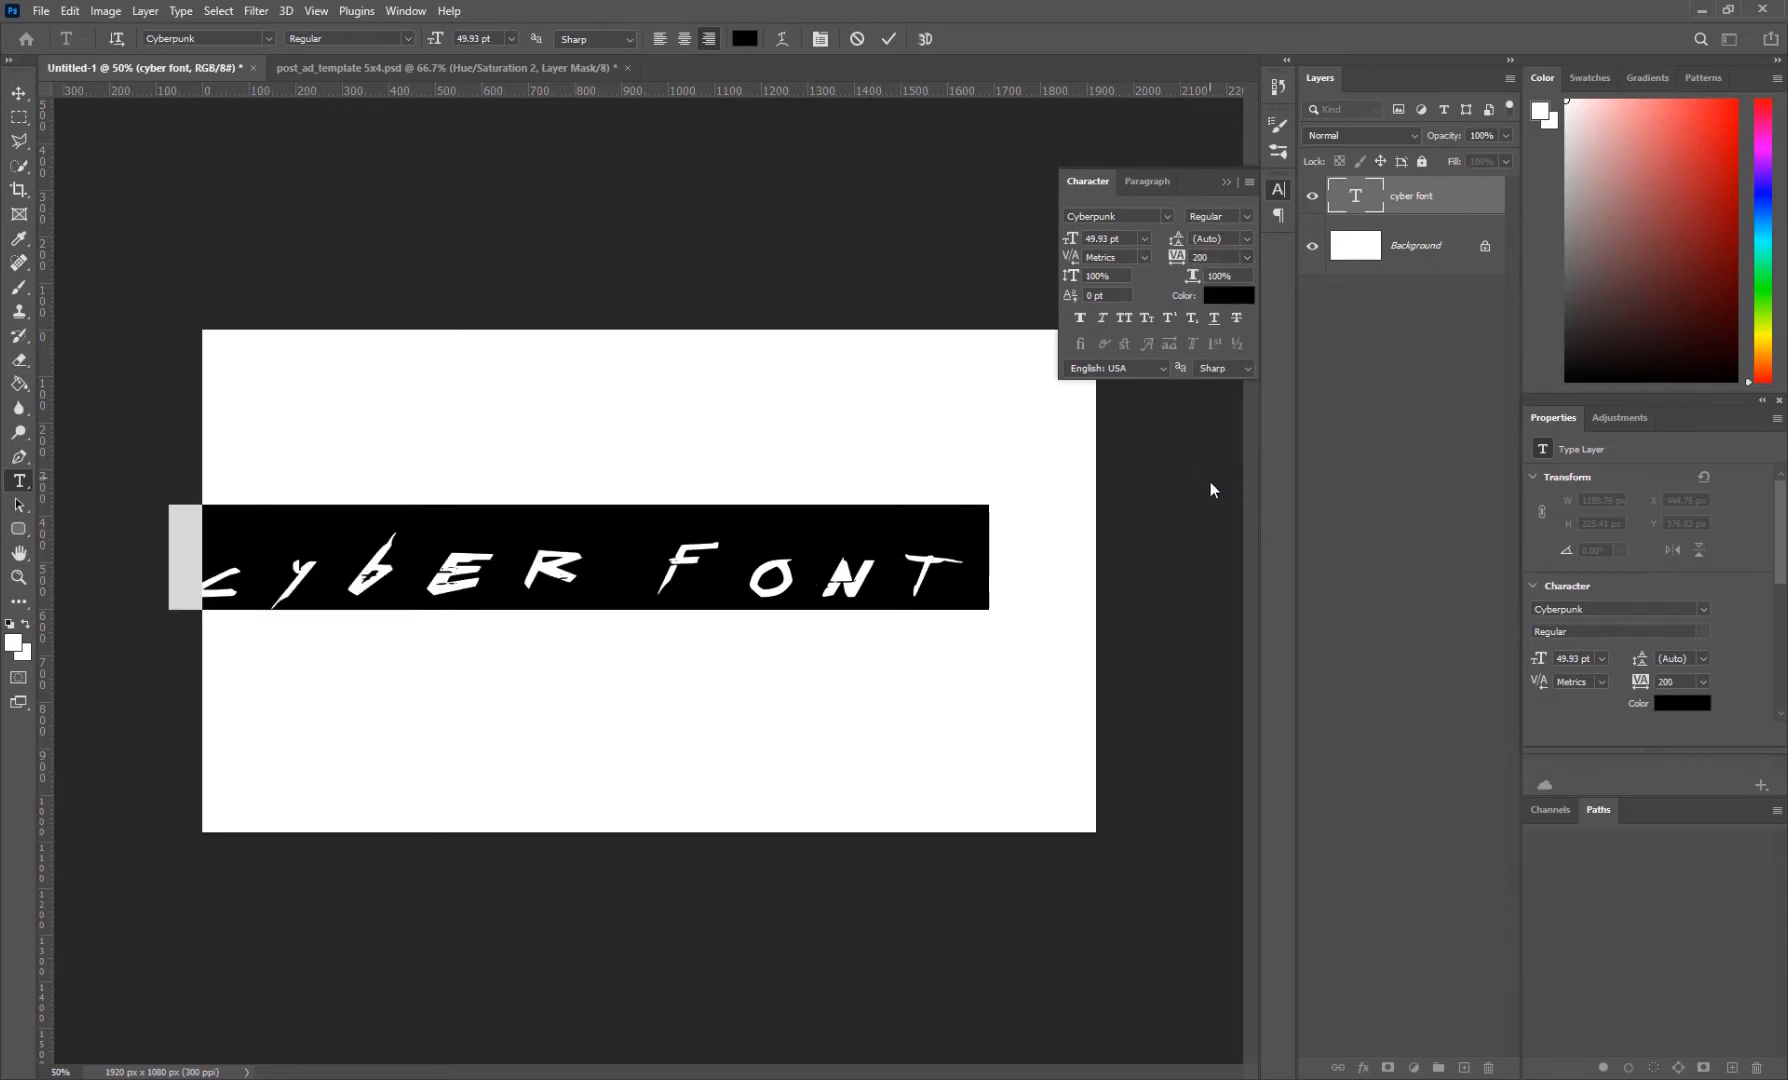
pyautogui.click(1246, 257)
pyautogui.click(1225, 289)
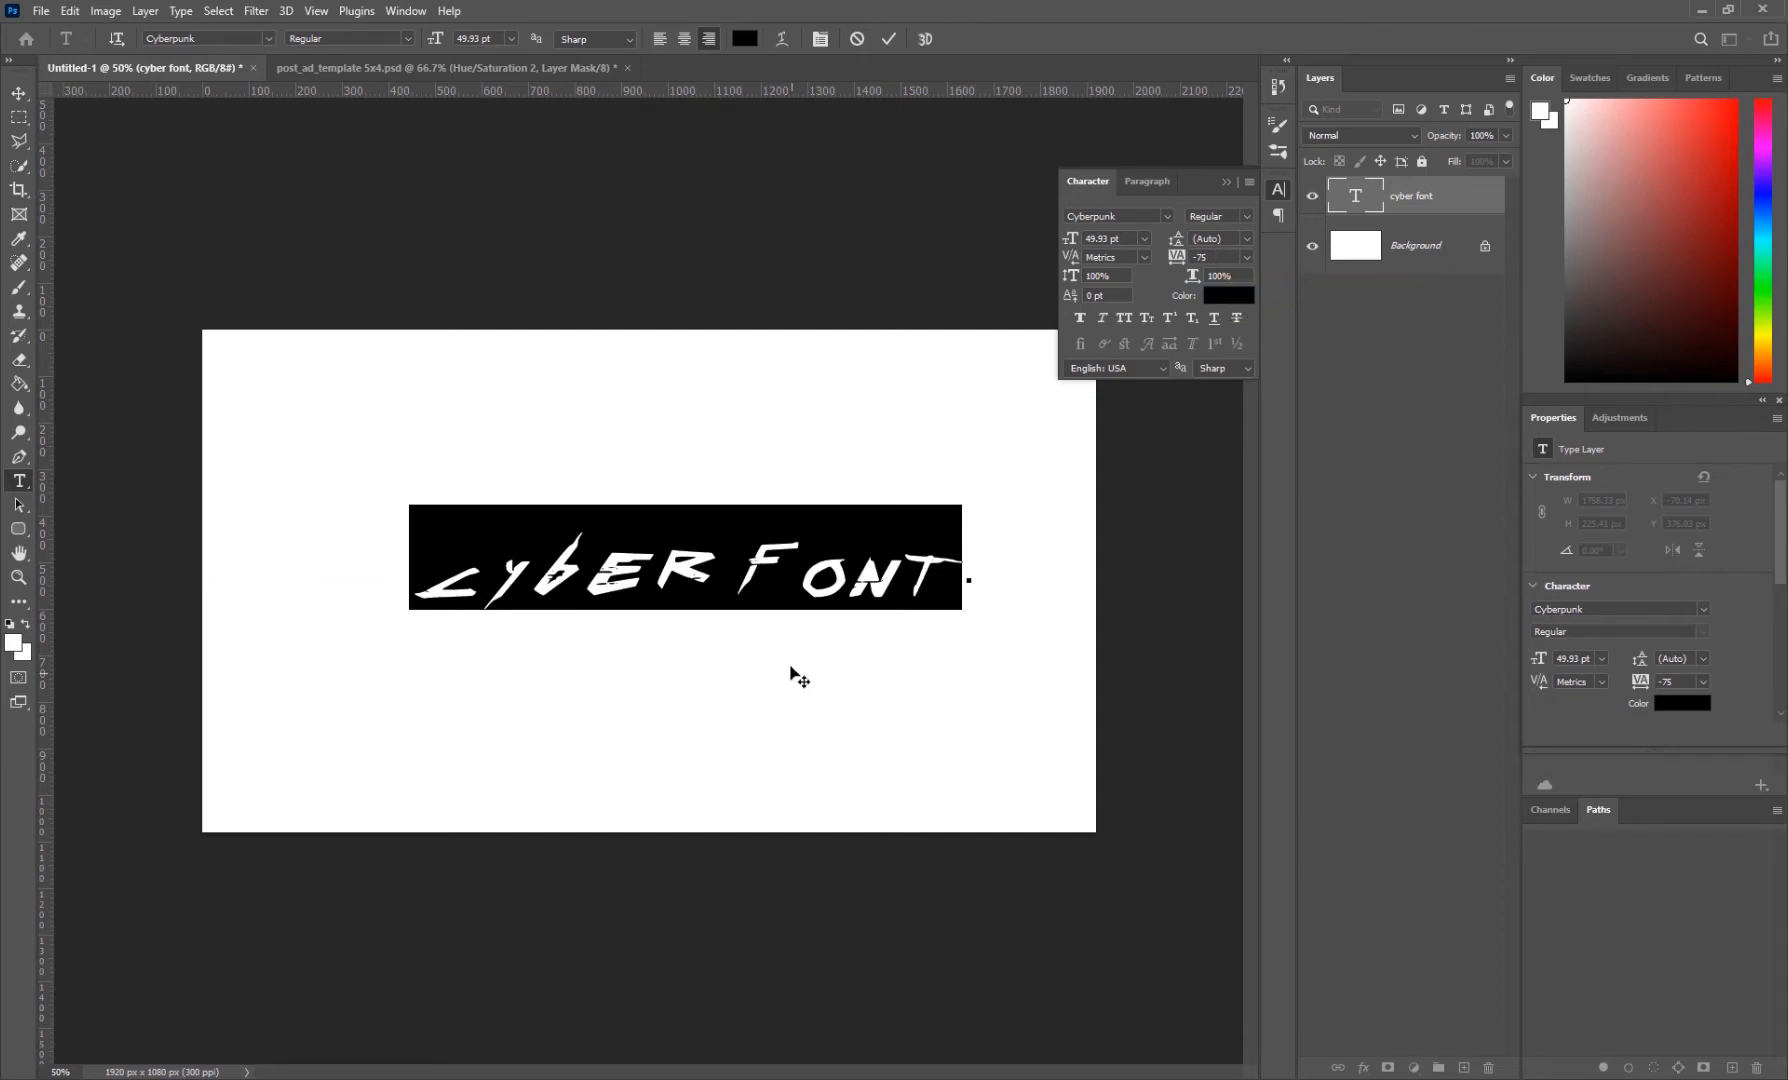
# - Apply Faux Bold to the "cyber font" text and nudge it slightly up on the canvas
pyautogui.click(1079, 319)
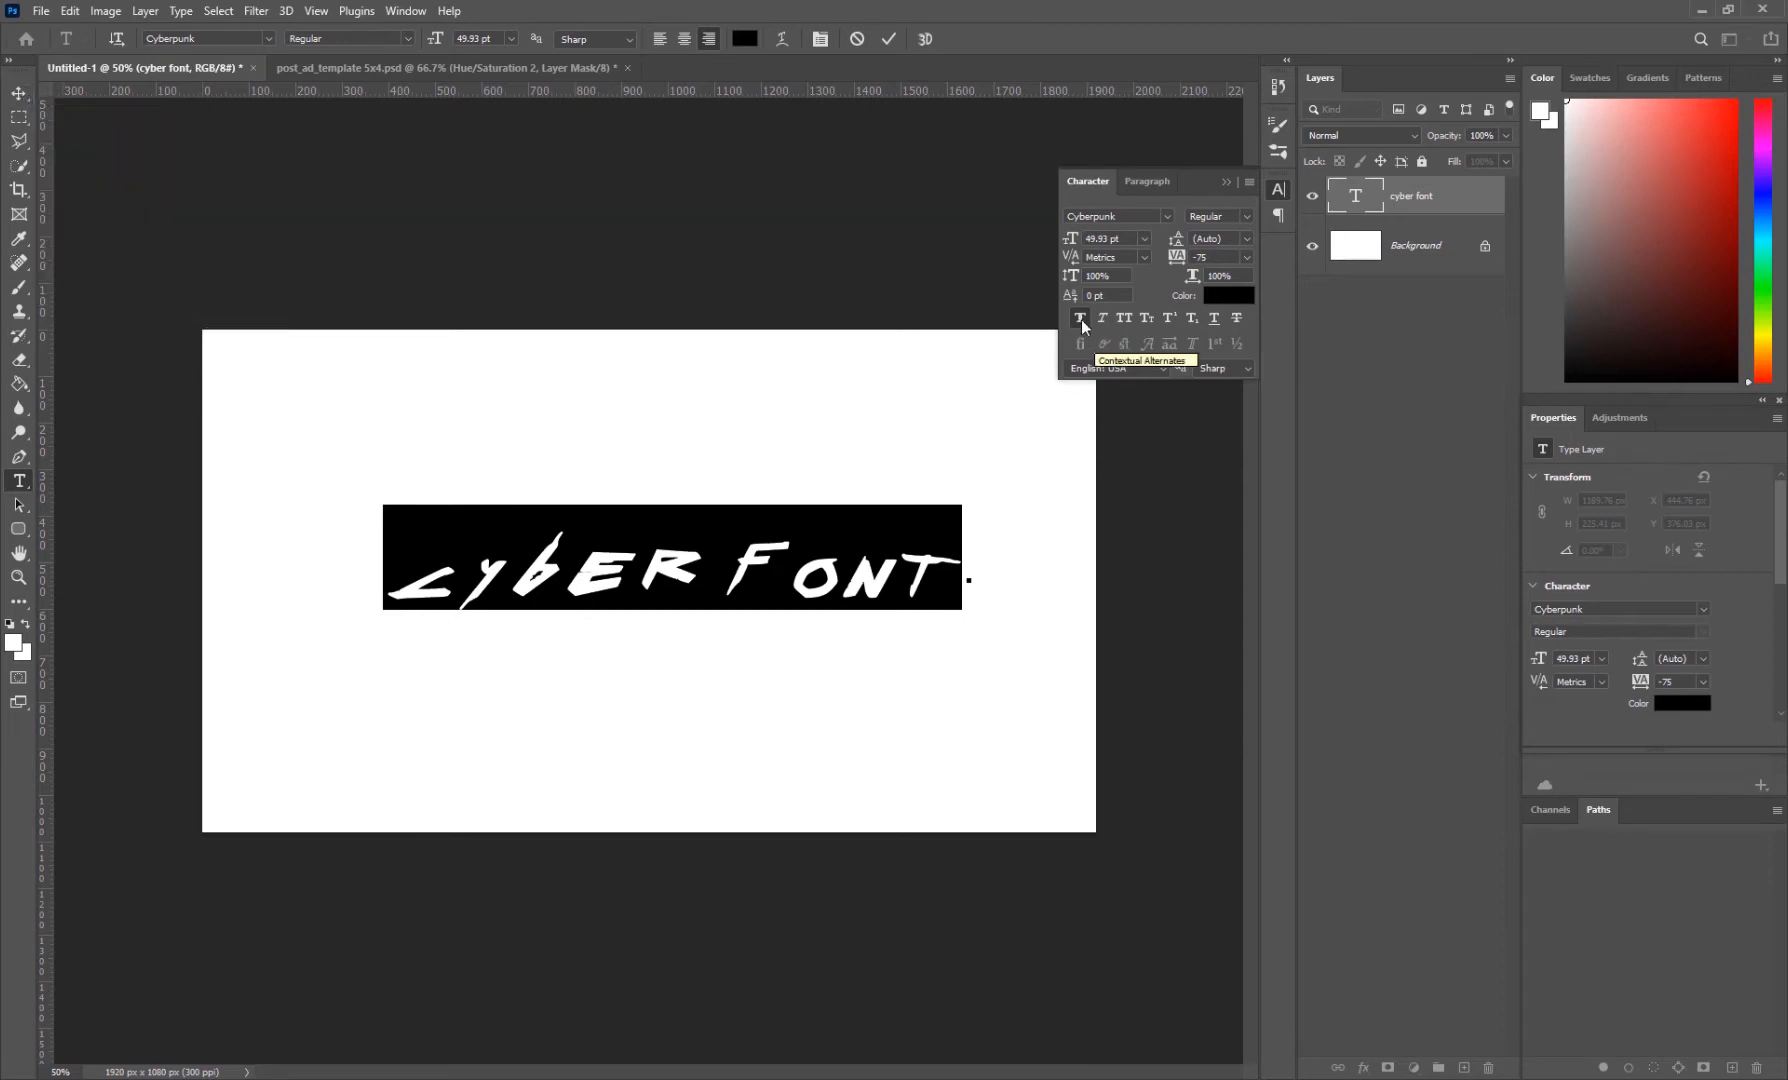
pyautogui.click(18, 92)
pyautogui.moveTo(742, 610); pyautogui.dragTo(745, 597)
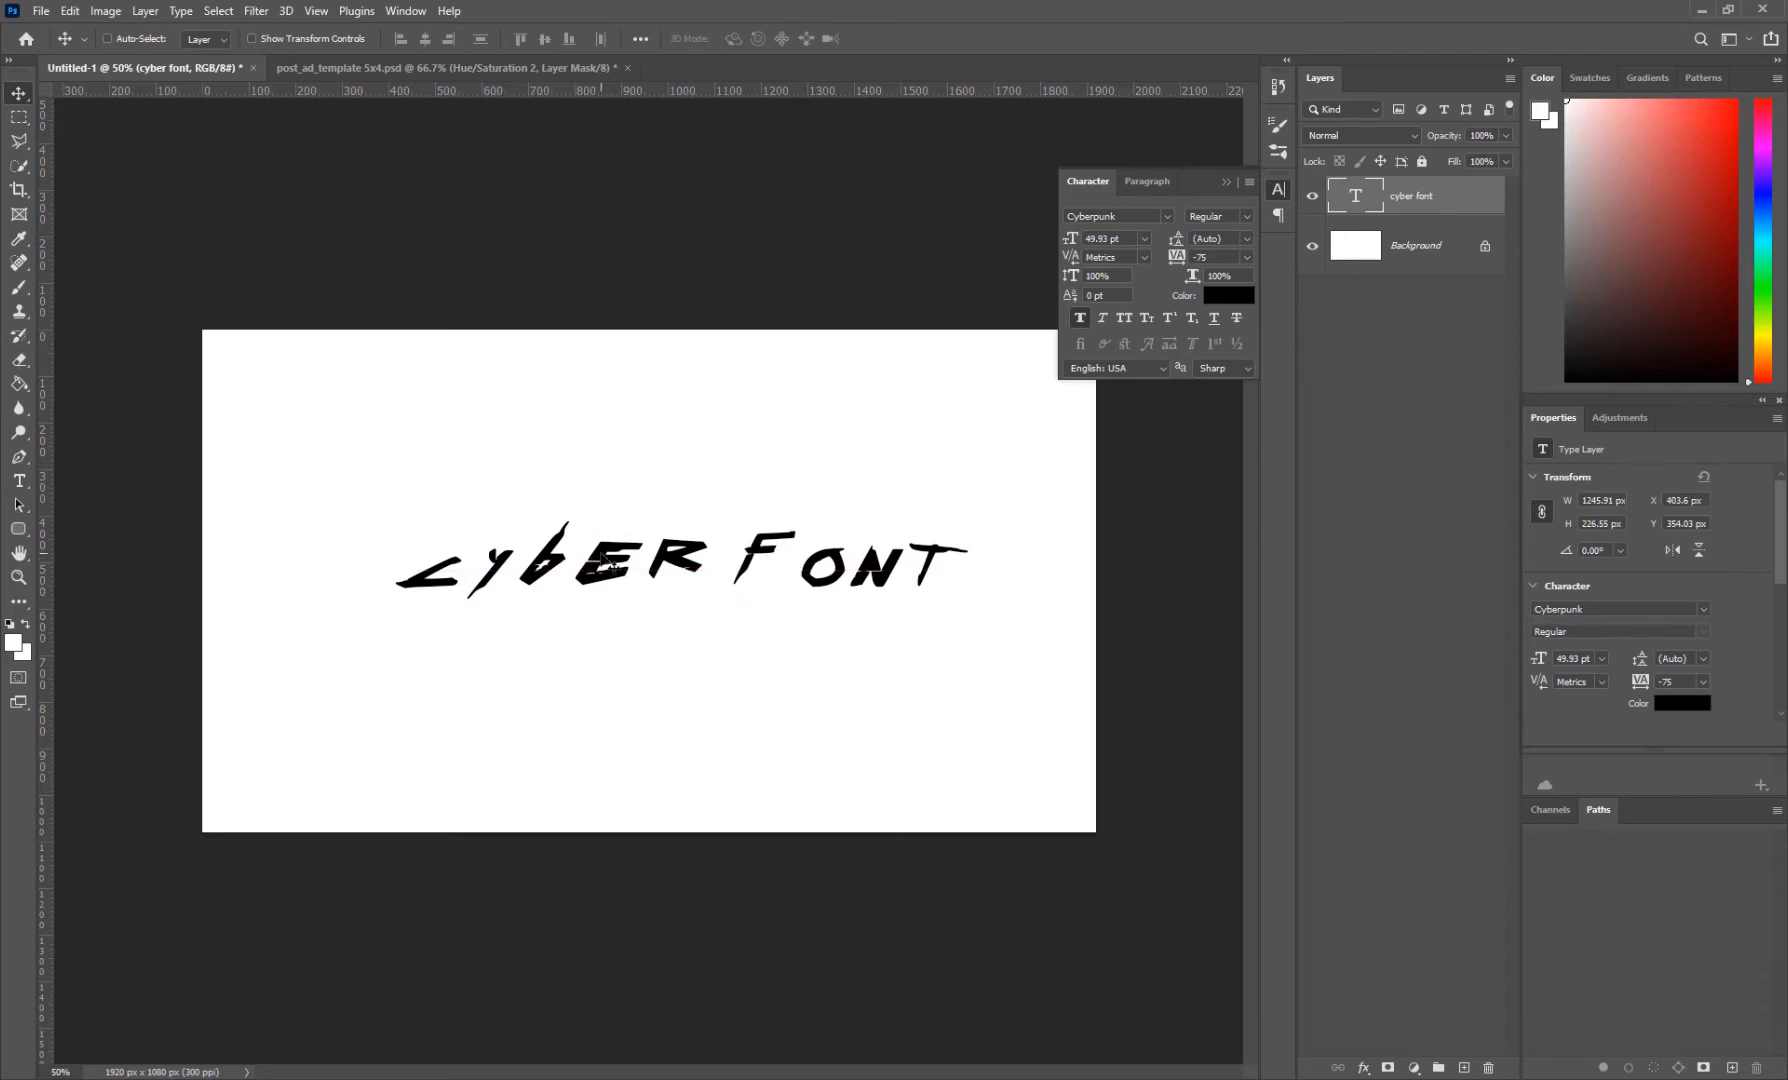
# - Try Faux Italic on the "cyber font" text, turn it off again and hide the Character settings
pyautogui.press('z')
pyautogui.click(589, 564)
pyautogui.click(589, 564)
pyautogui.click(589, 564)
pyautogui.press('v')
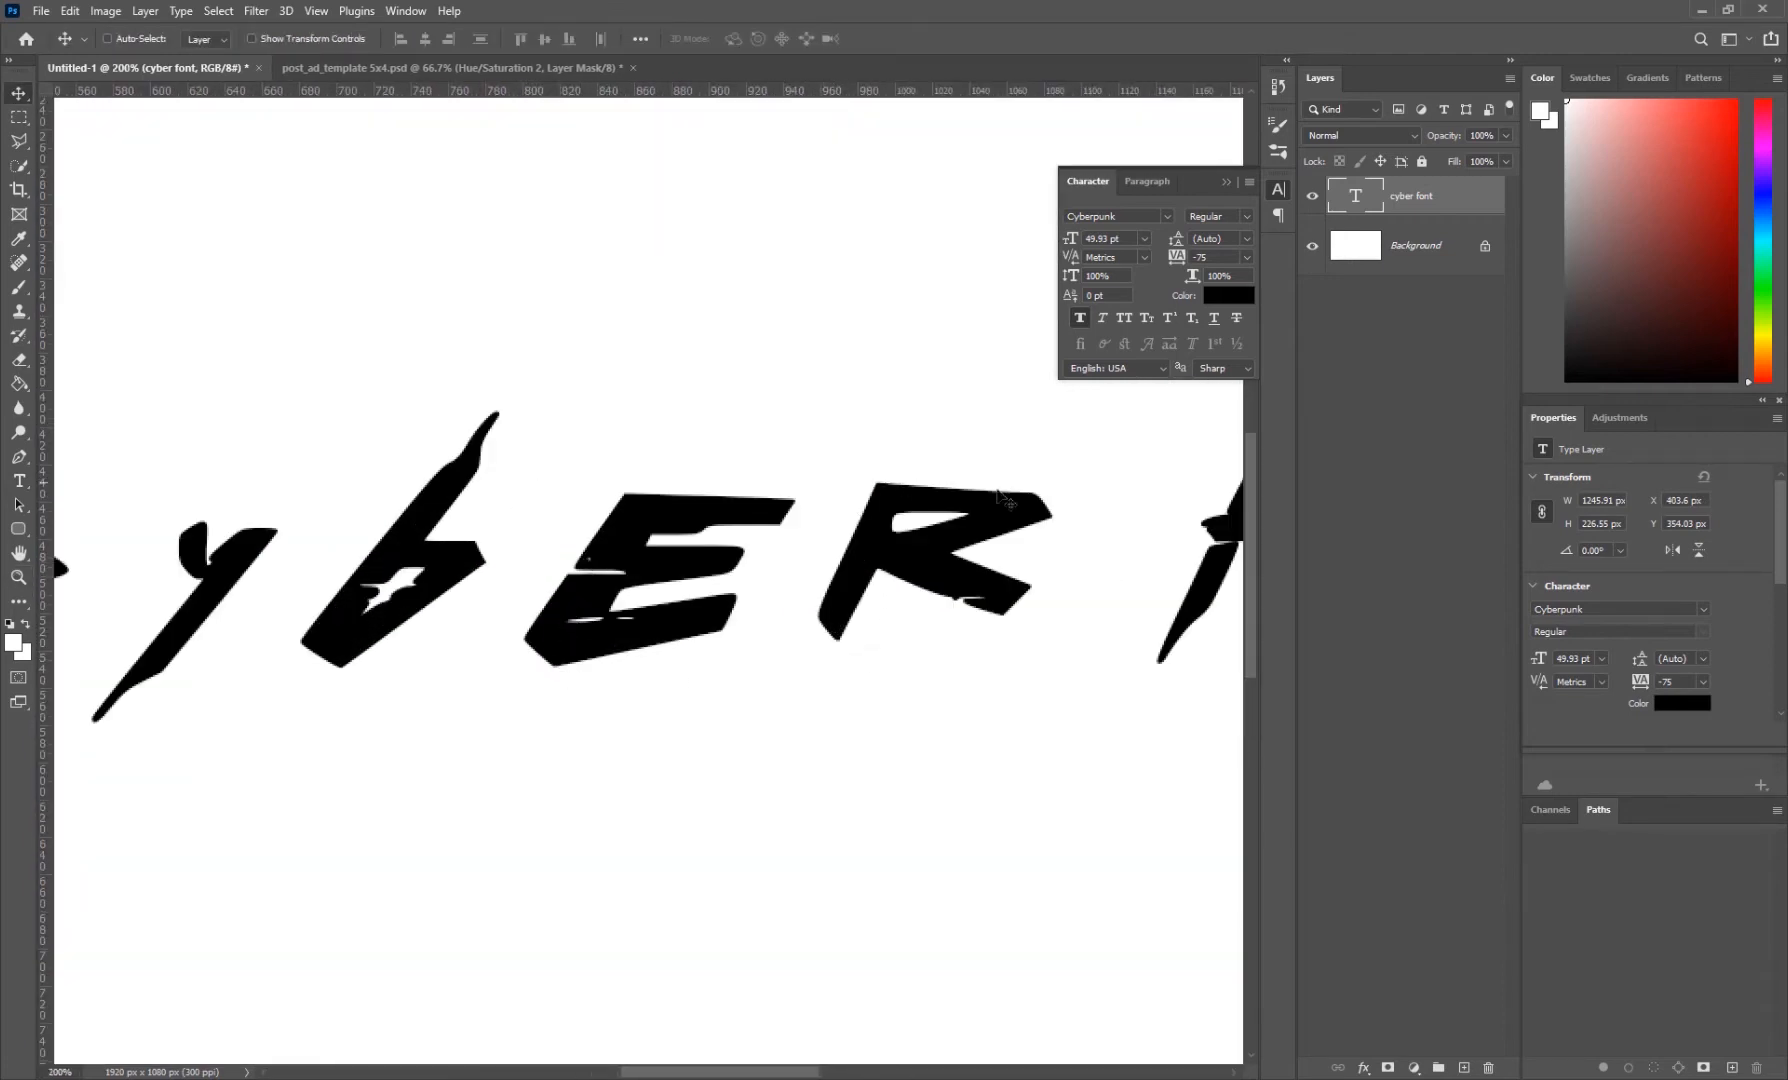
pyautogui.doubleClick(1356, 200)
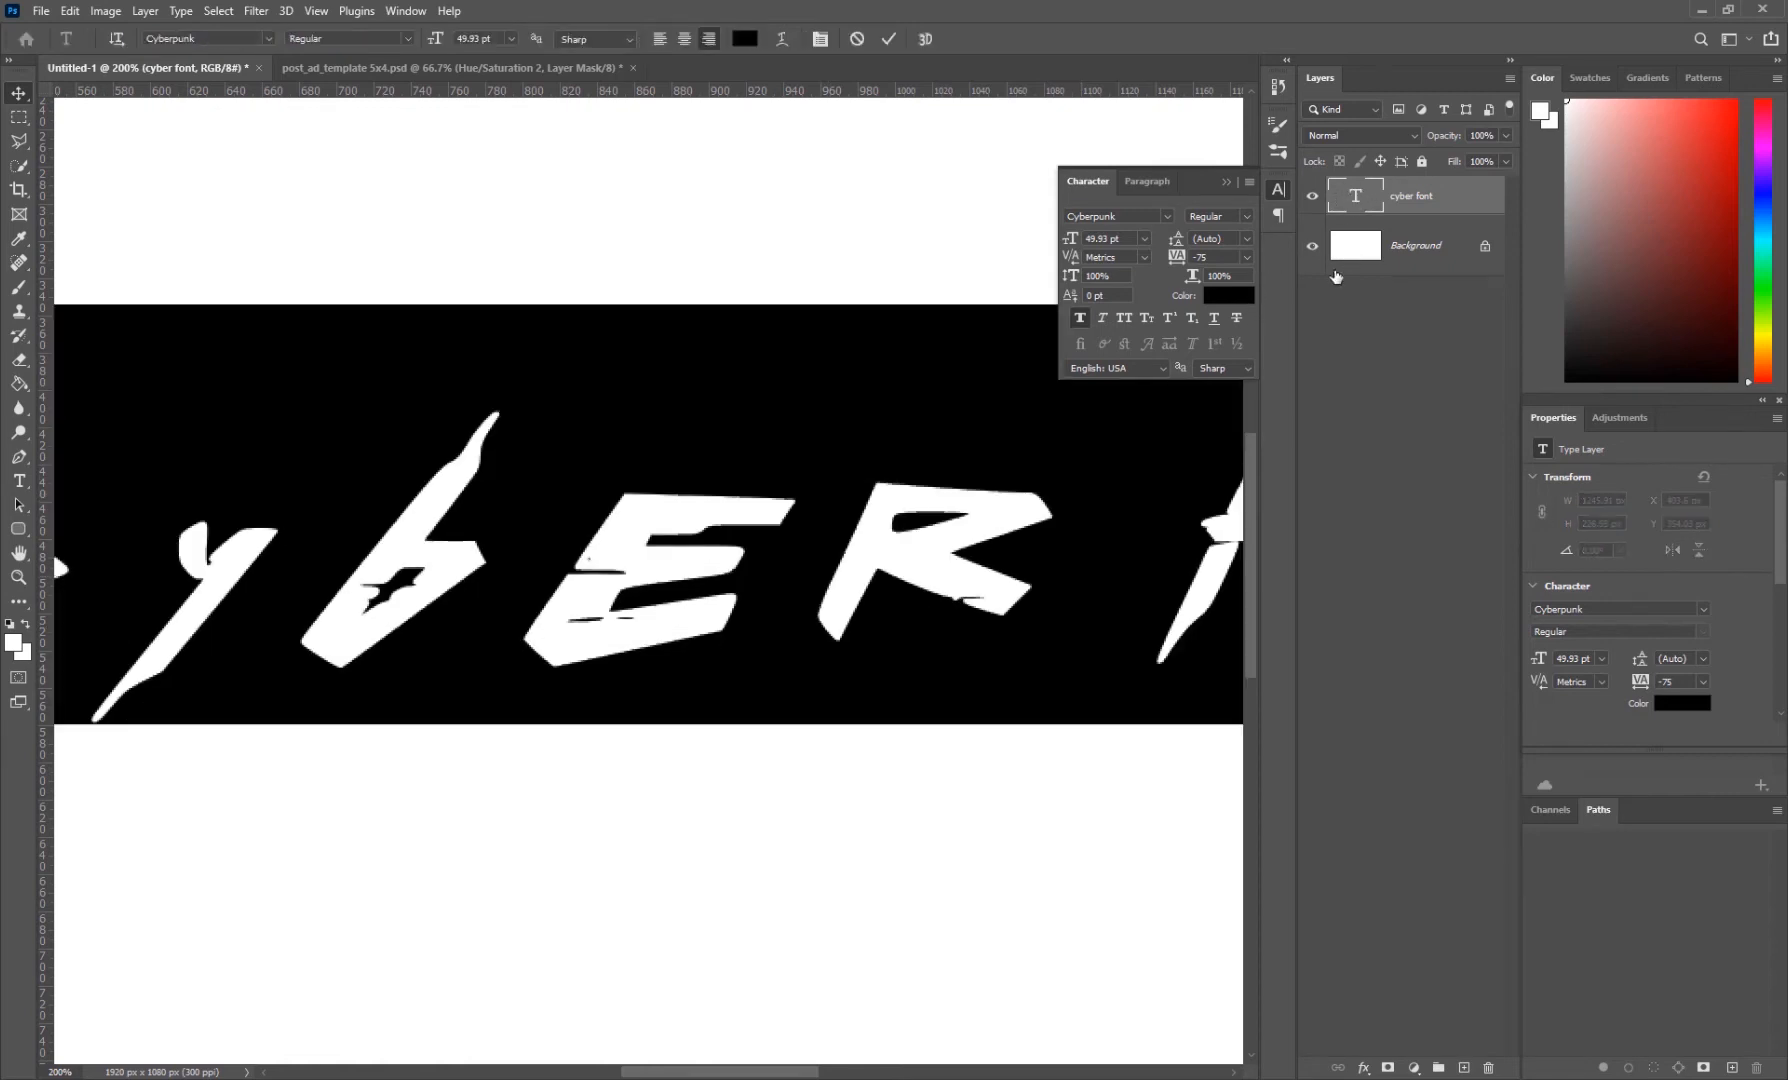
pyautogui.click(1103, 319)
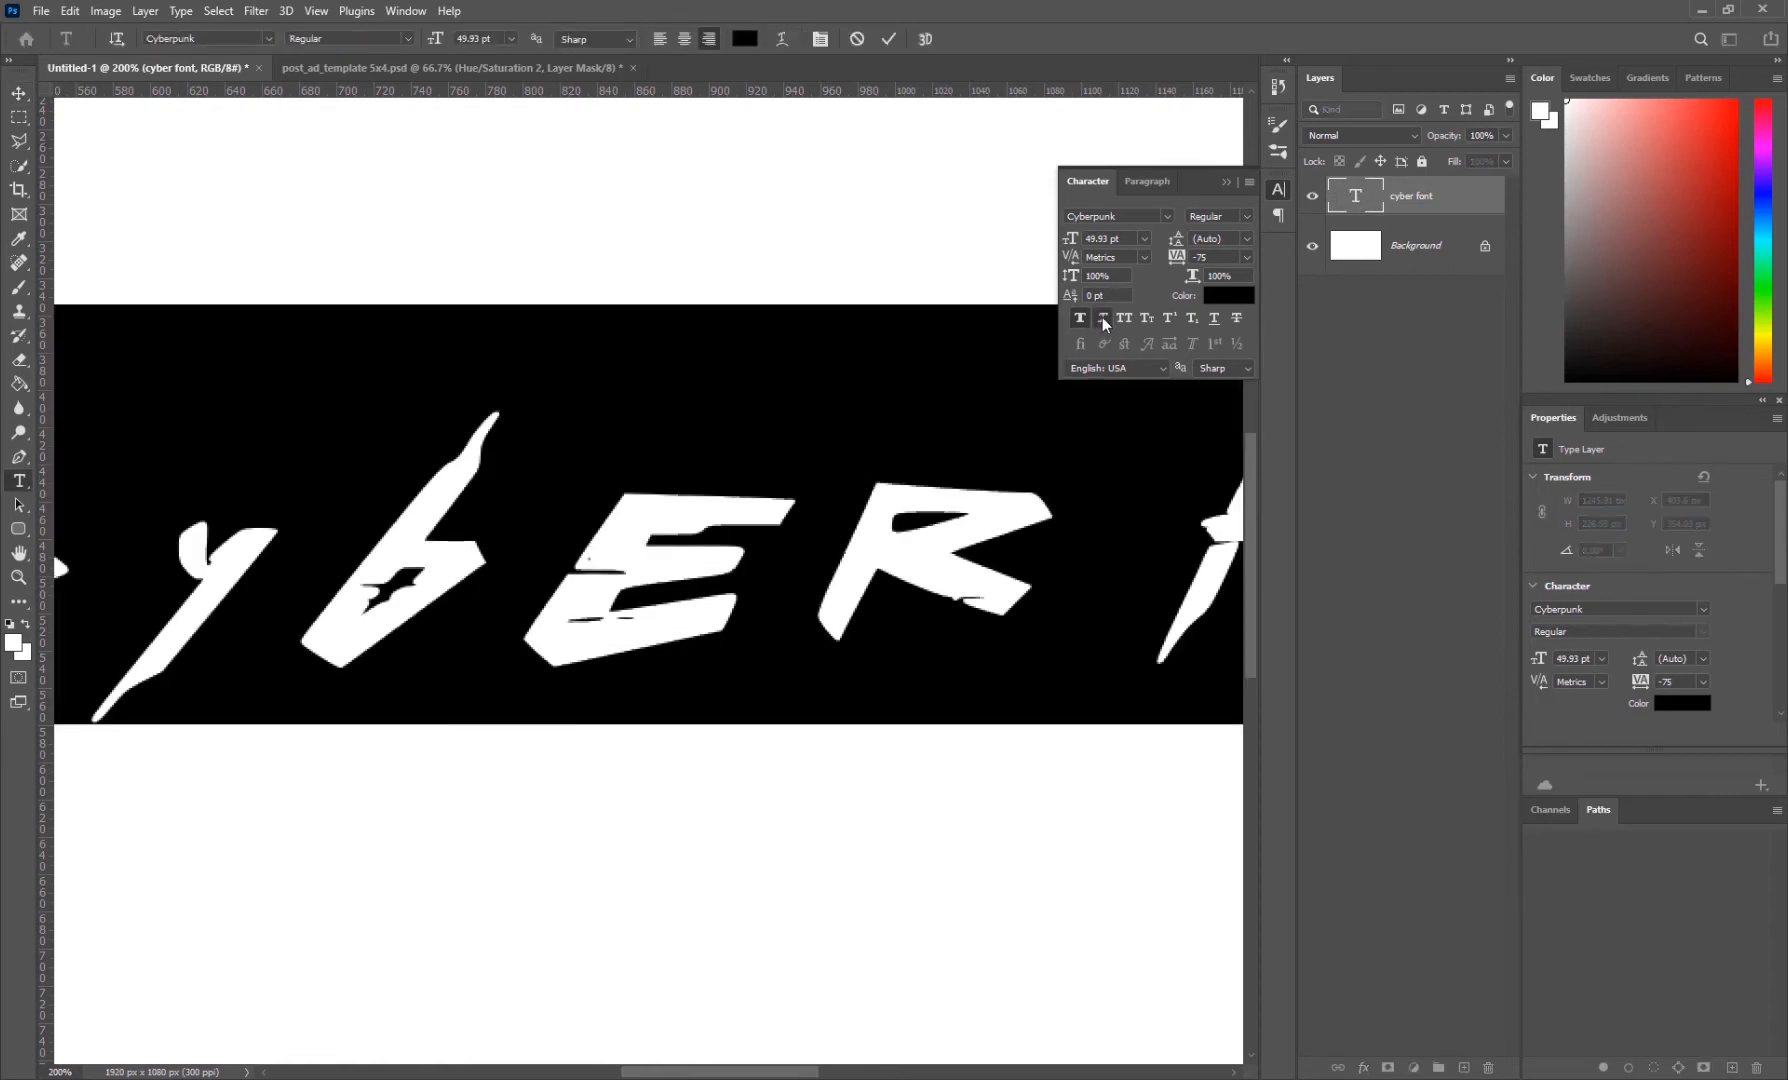
pyautogui.click(1104, 319)
pyautogui.click(1226, 181)
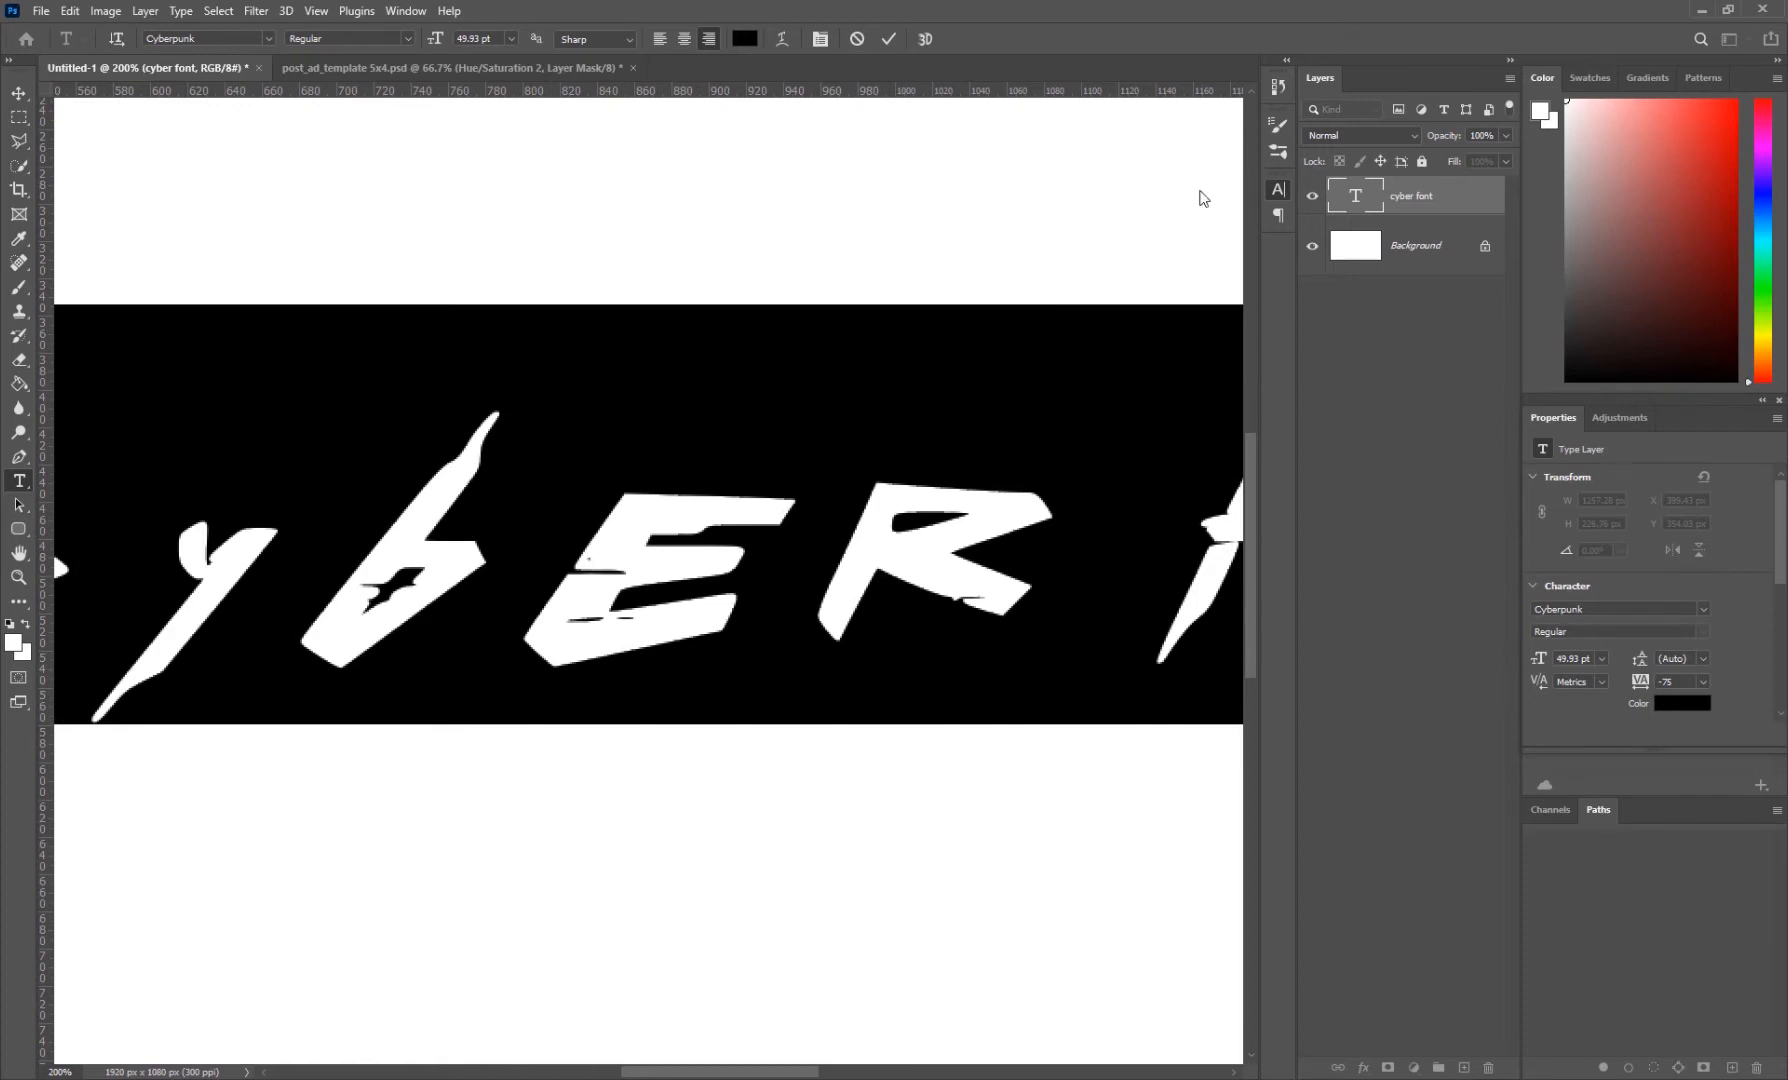
pyautogui.click(22, 94)
# - Unlock the Background so that it becomes a regular layer
pyautogui.press('z')
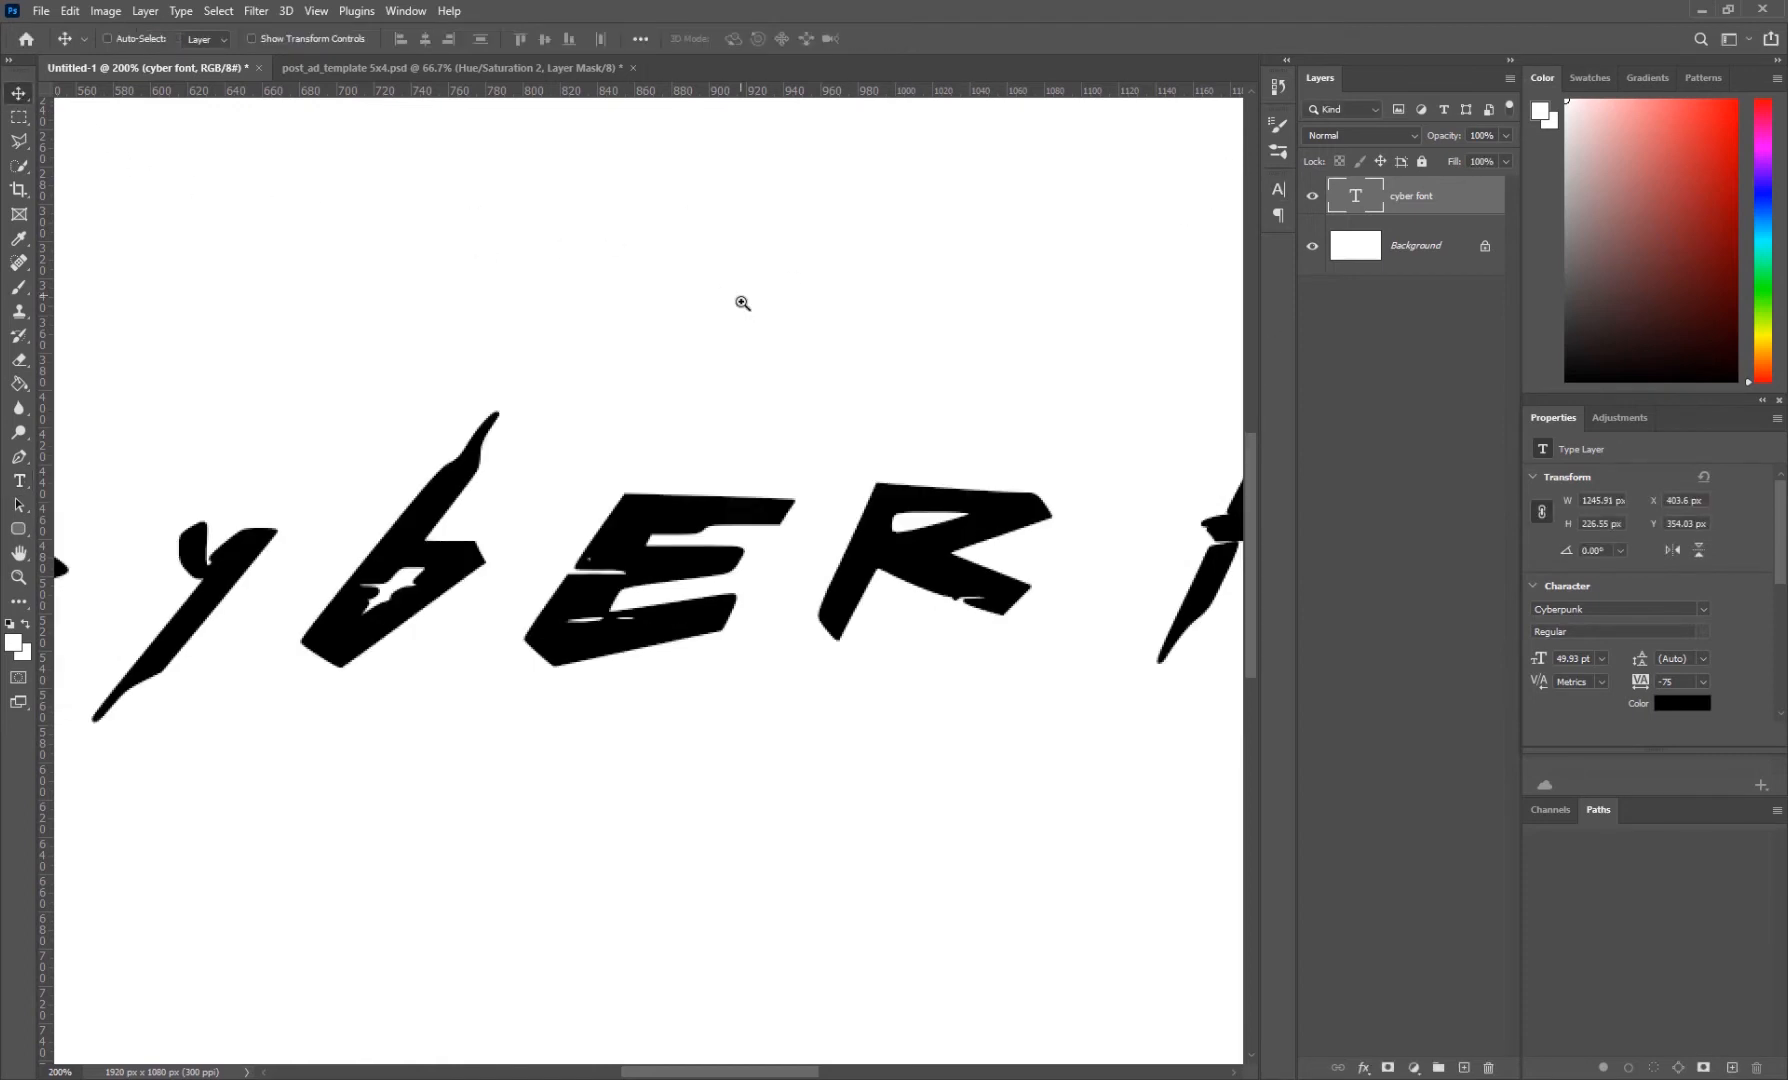
pyautogui.keyDown('alt'); pyautogui.click(742, 302); pyautogui.keyUp('alt')
pyautogui.keyDown('alt'); pyautogui.click(742, 302); pyautogui.keyUp('alt')
pyautogui.keyDown('alt'); pyautogui.click(741, 302); pyautogui.keyUp('alt')
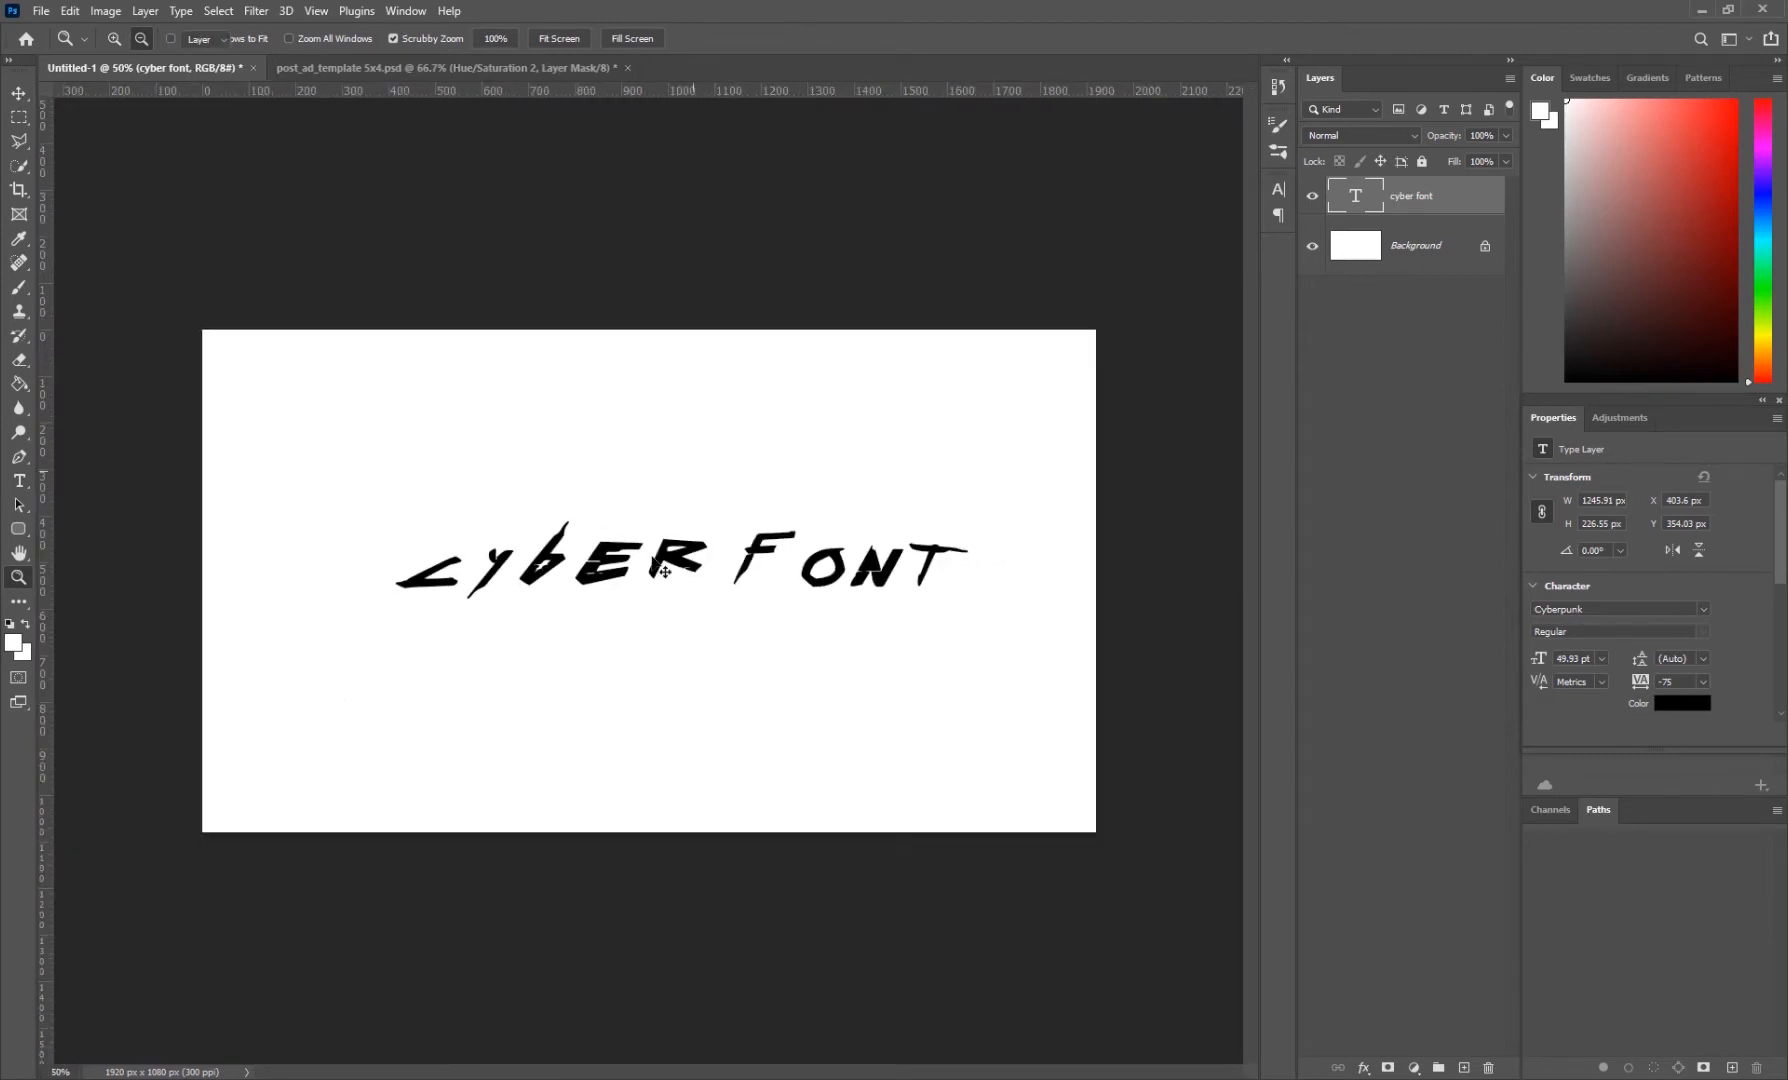
pyautogui.press('v')
pyautogui.click(1486, 249)
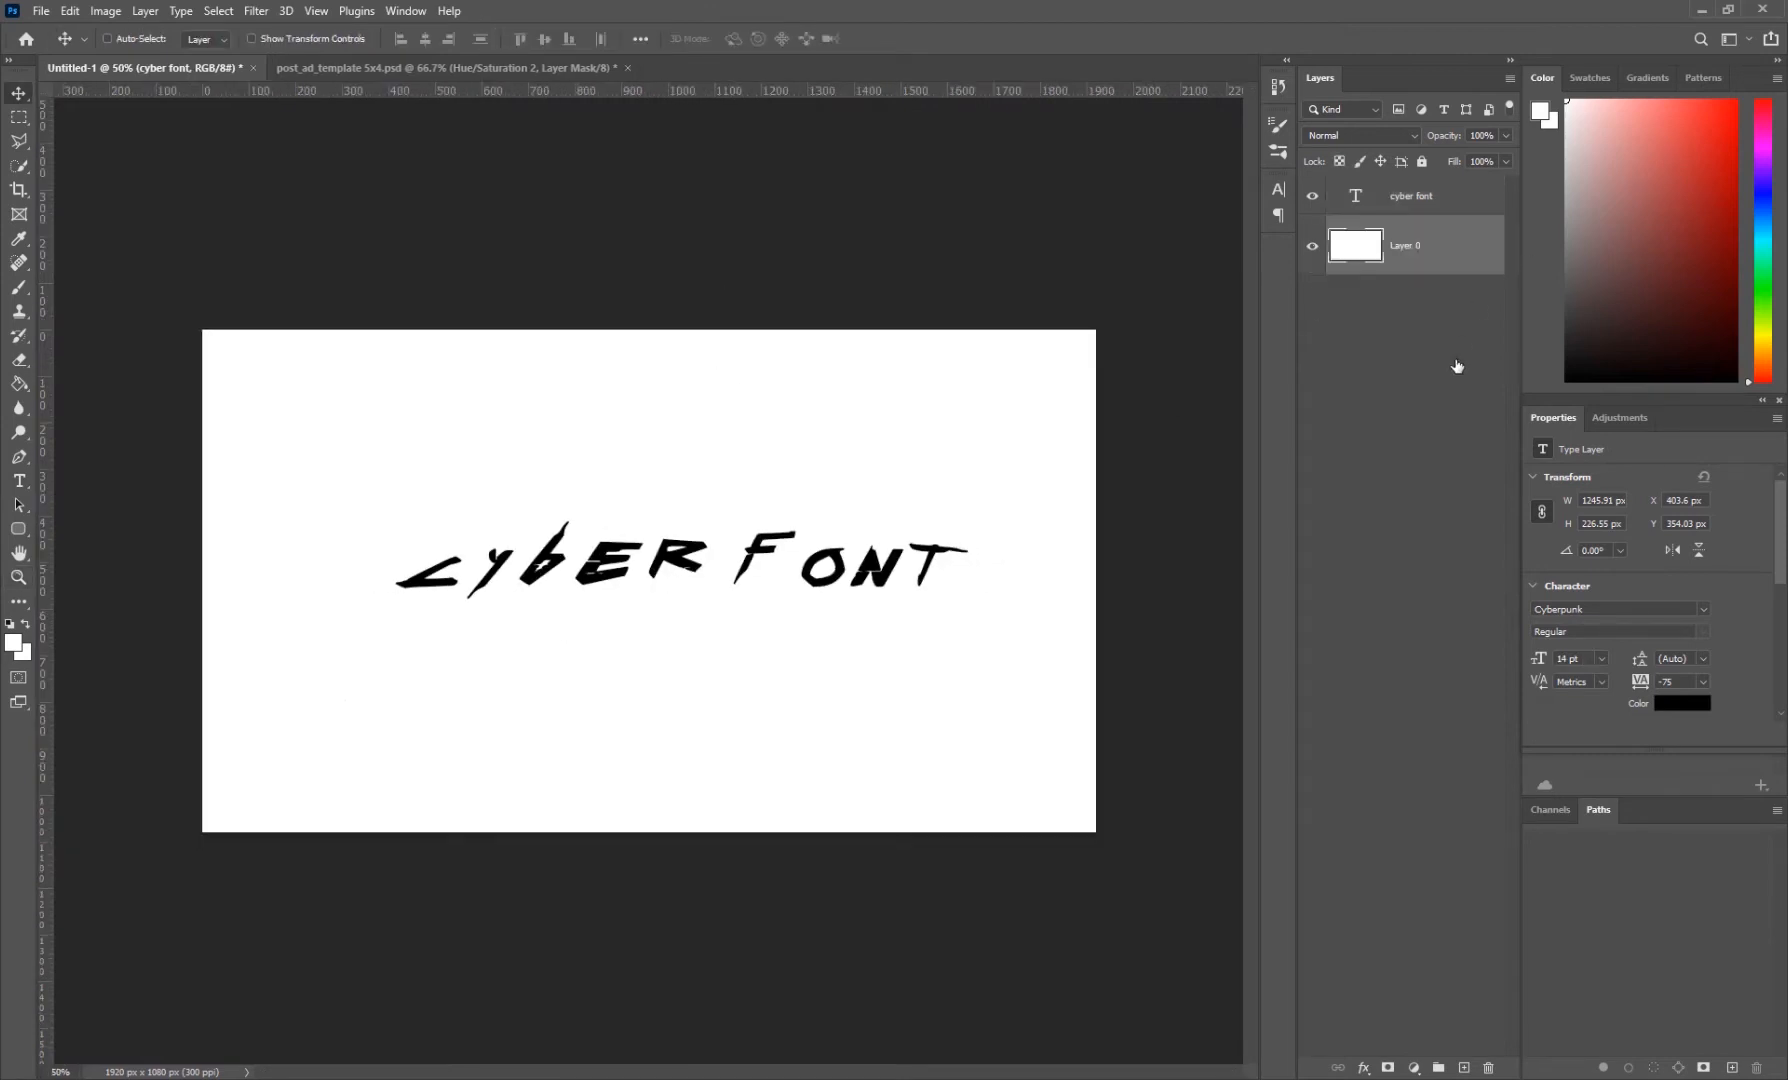
# - Give the unlocked background layer a Color Overlay in a near-black neutral colour
pyautogui.doubleClick(1450, 247)
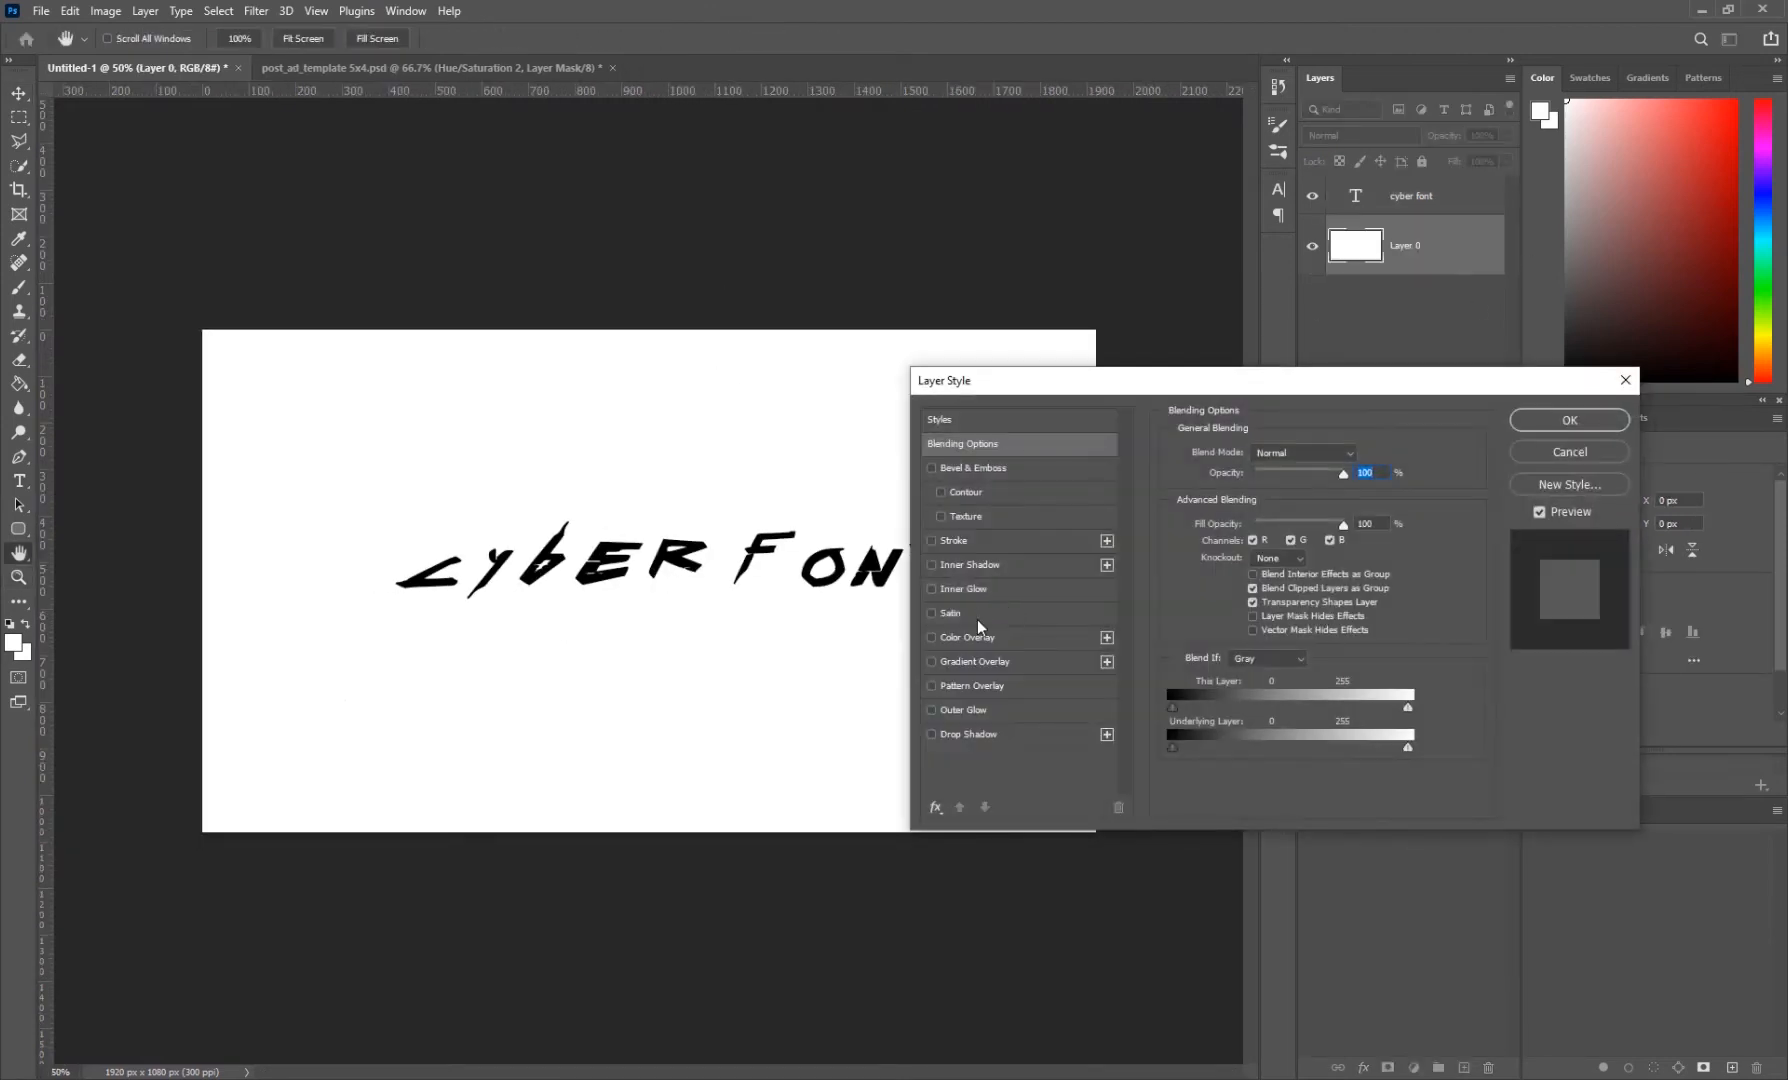
pyautogui.click(1055, 637)
pyautogui.click(1361, 455)
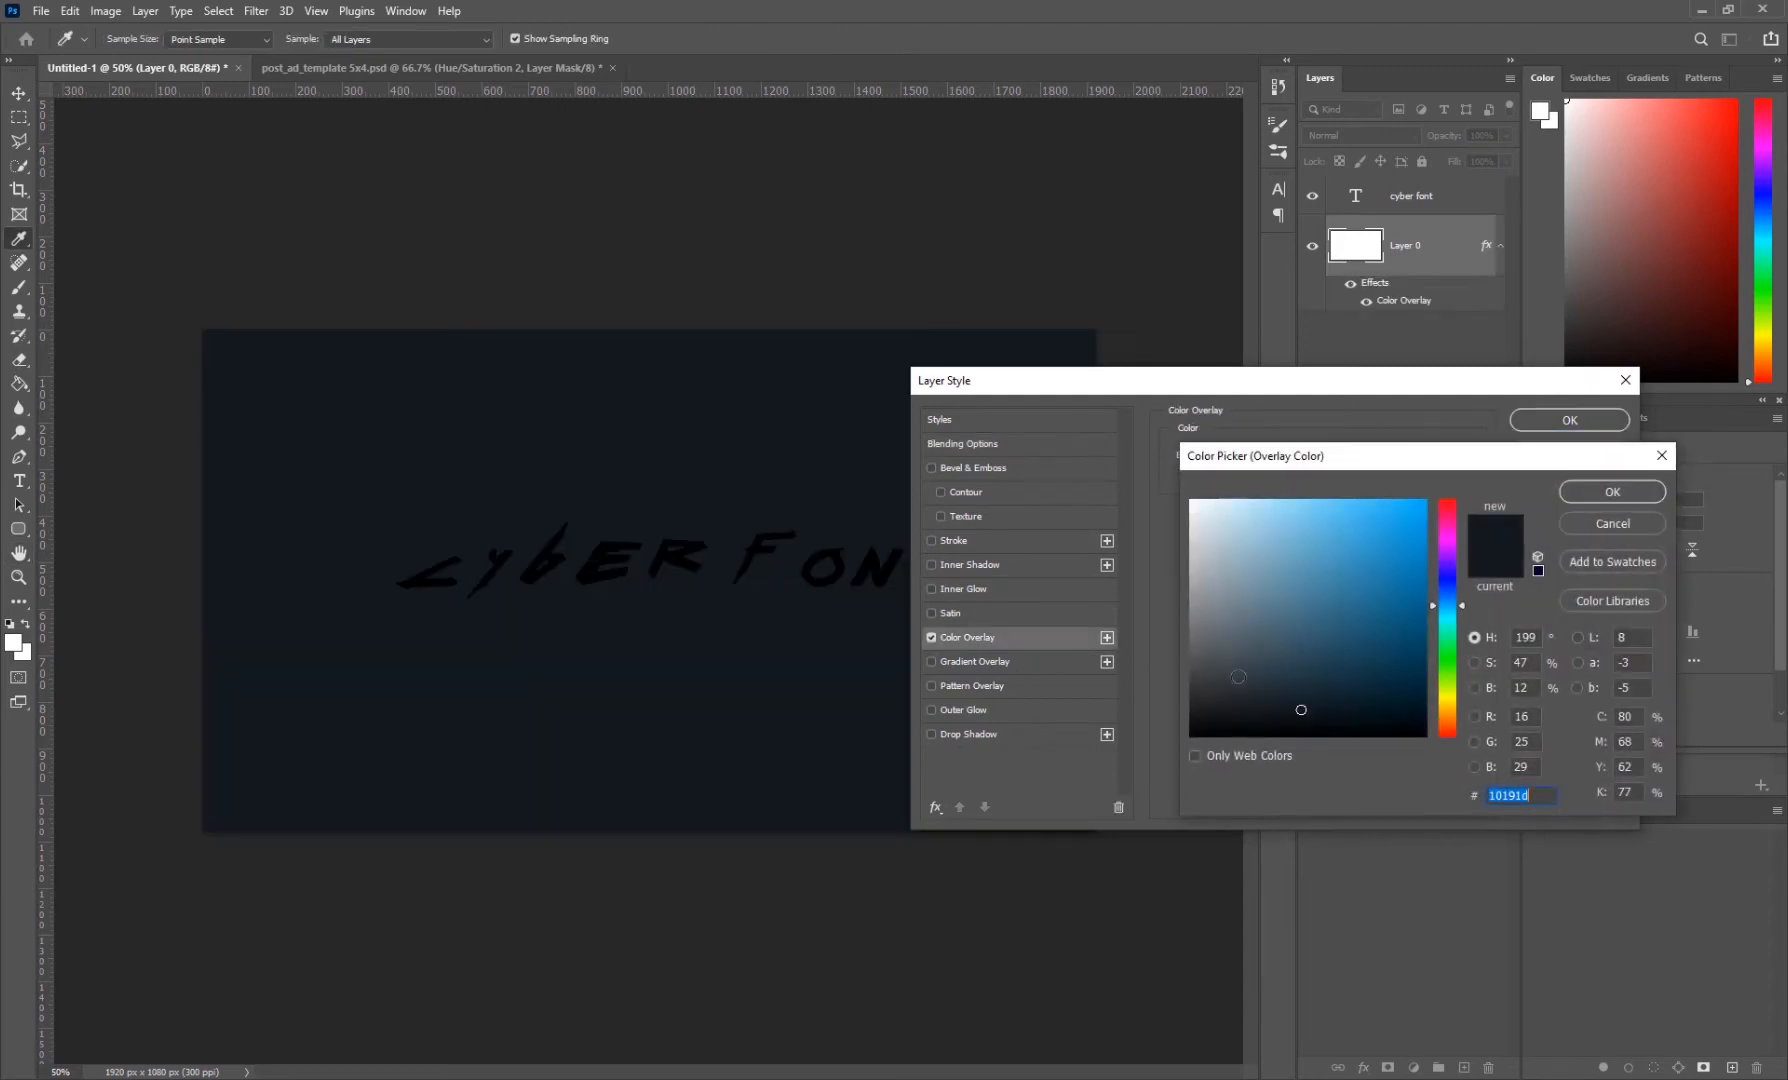
pyautogui.click(1614, 491)
pyautogui.click(1569, 420)
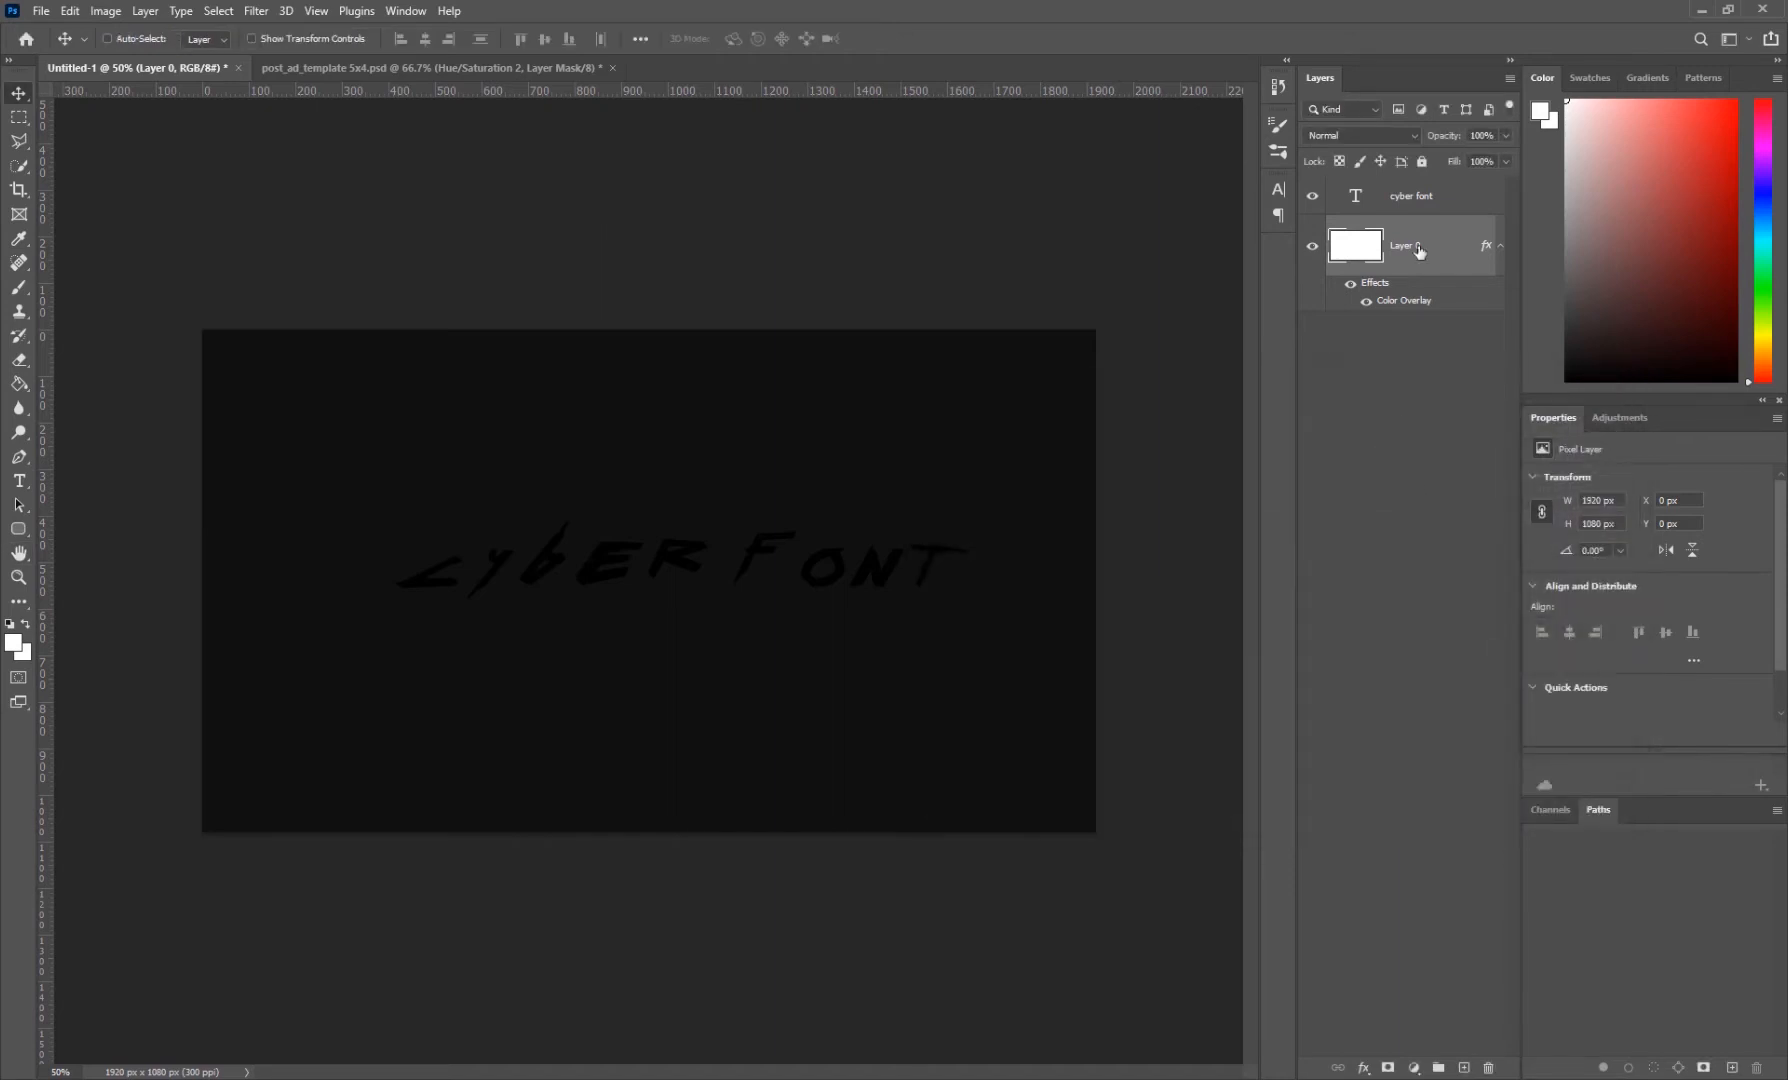
# - Move the "cyber font" text slightly left and down on the canvas, to about X 335 px and Y 377 px
pyautogui.click(1467, 205)
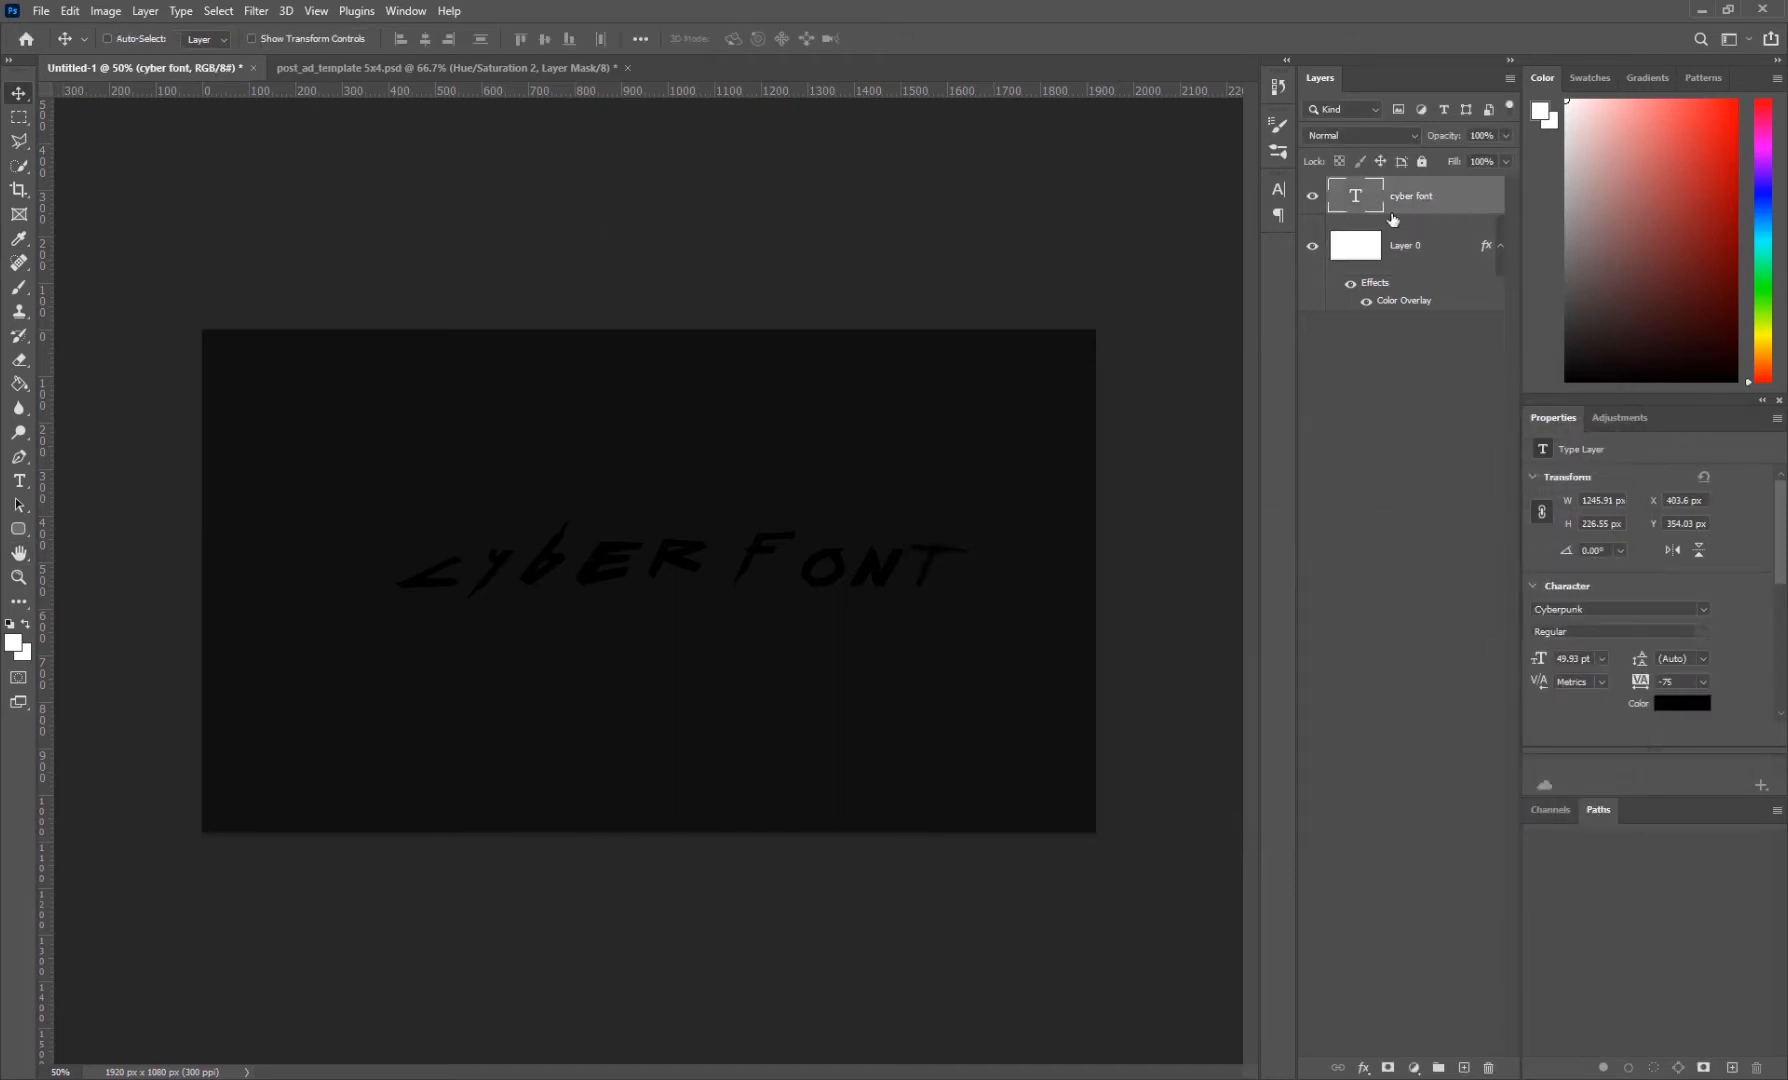
pyautogui.moveTo(929, 602); pyautogui.dragTo(909, 610)
pyautogui.moveTo(907, 612); pyautogui.dragTo(908, 612)
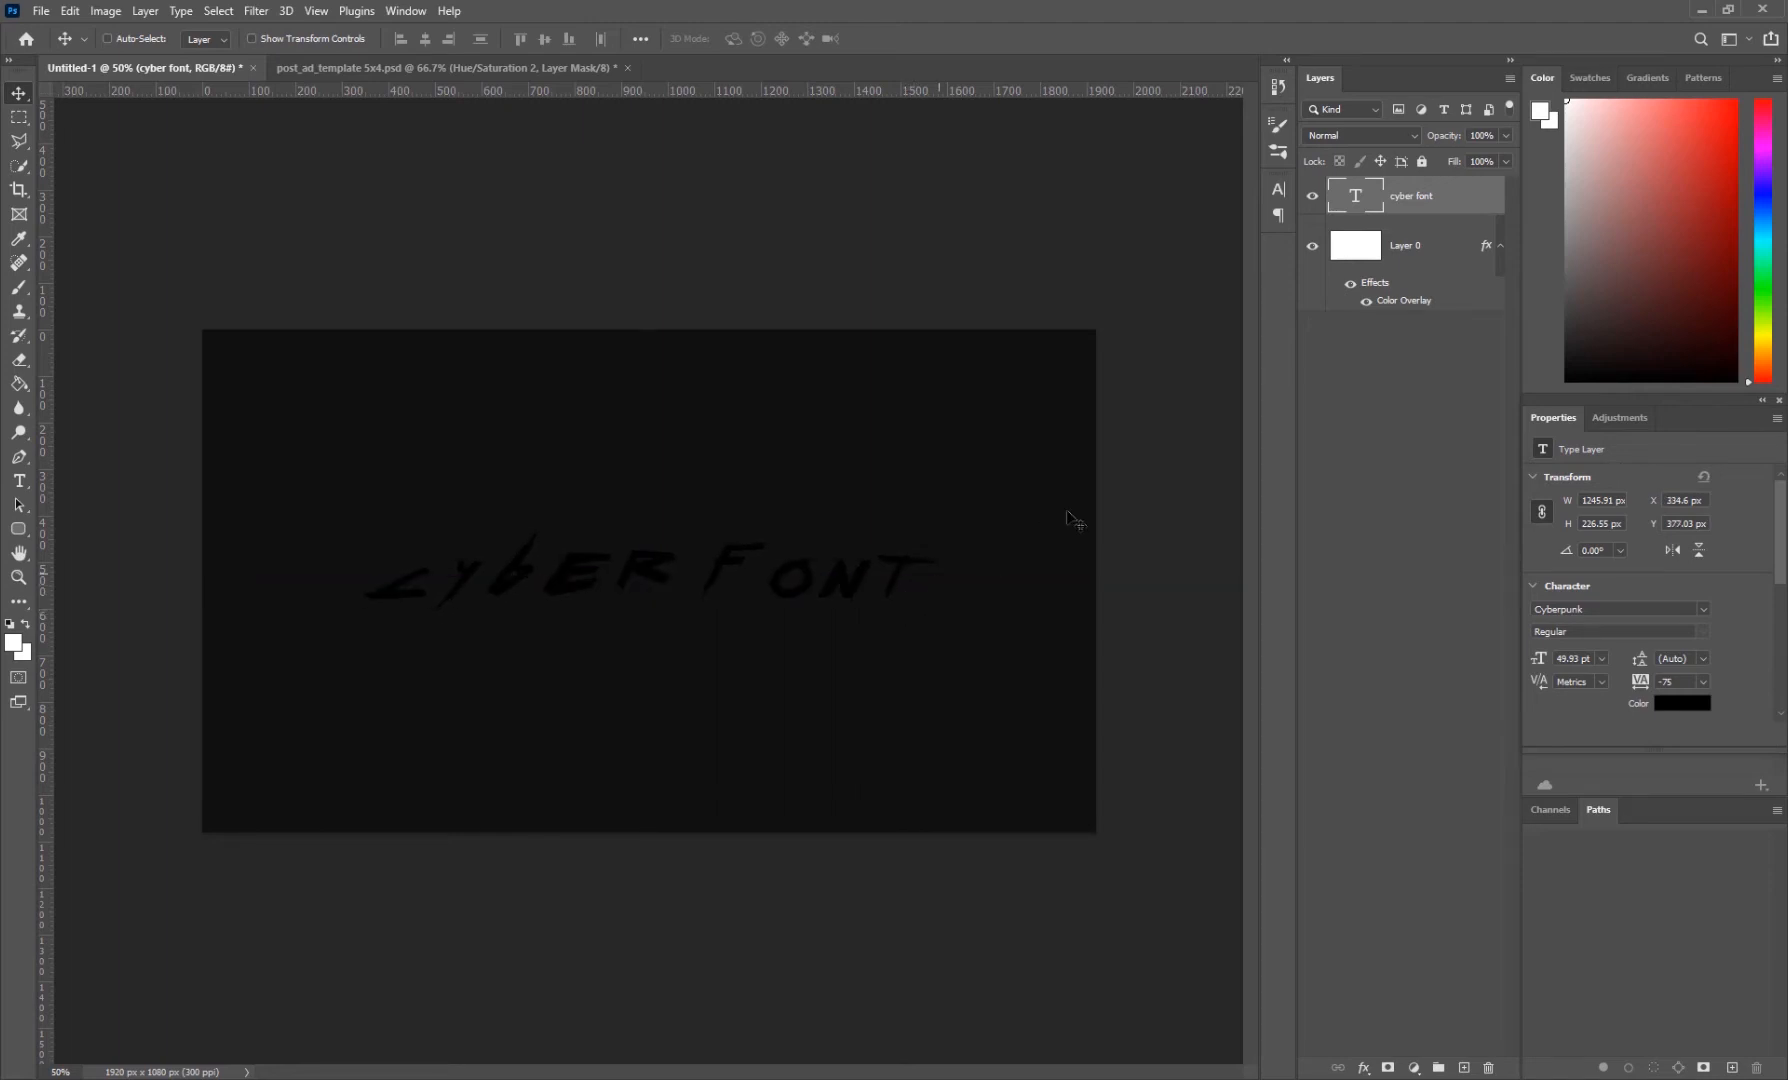
# - Add a 2 px Stroke to the "cyber font" layer with Outside position, Normal blend mode and 100% opacity
pyautogui.doubleClick(1465, 201)
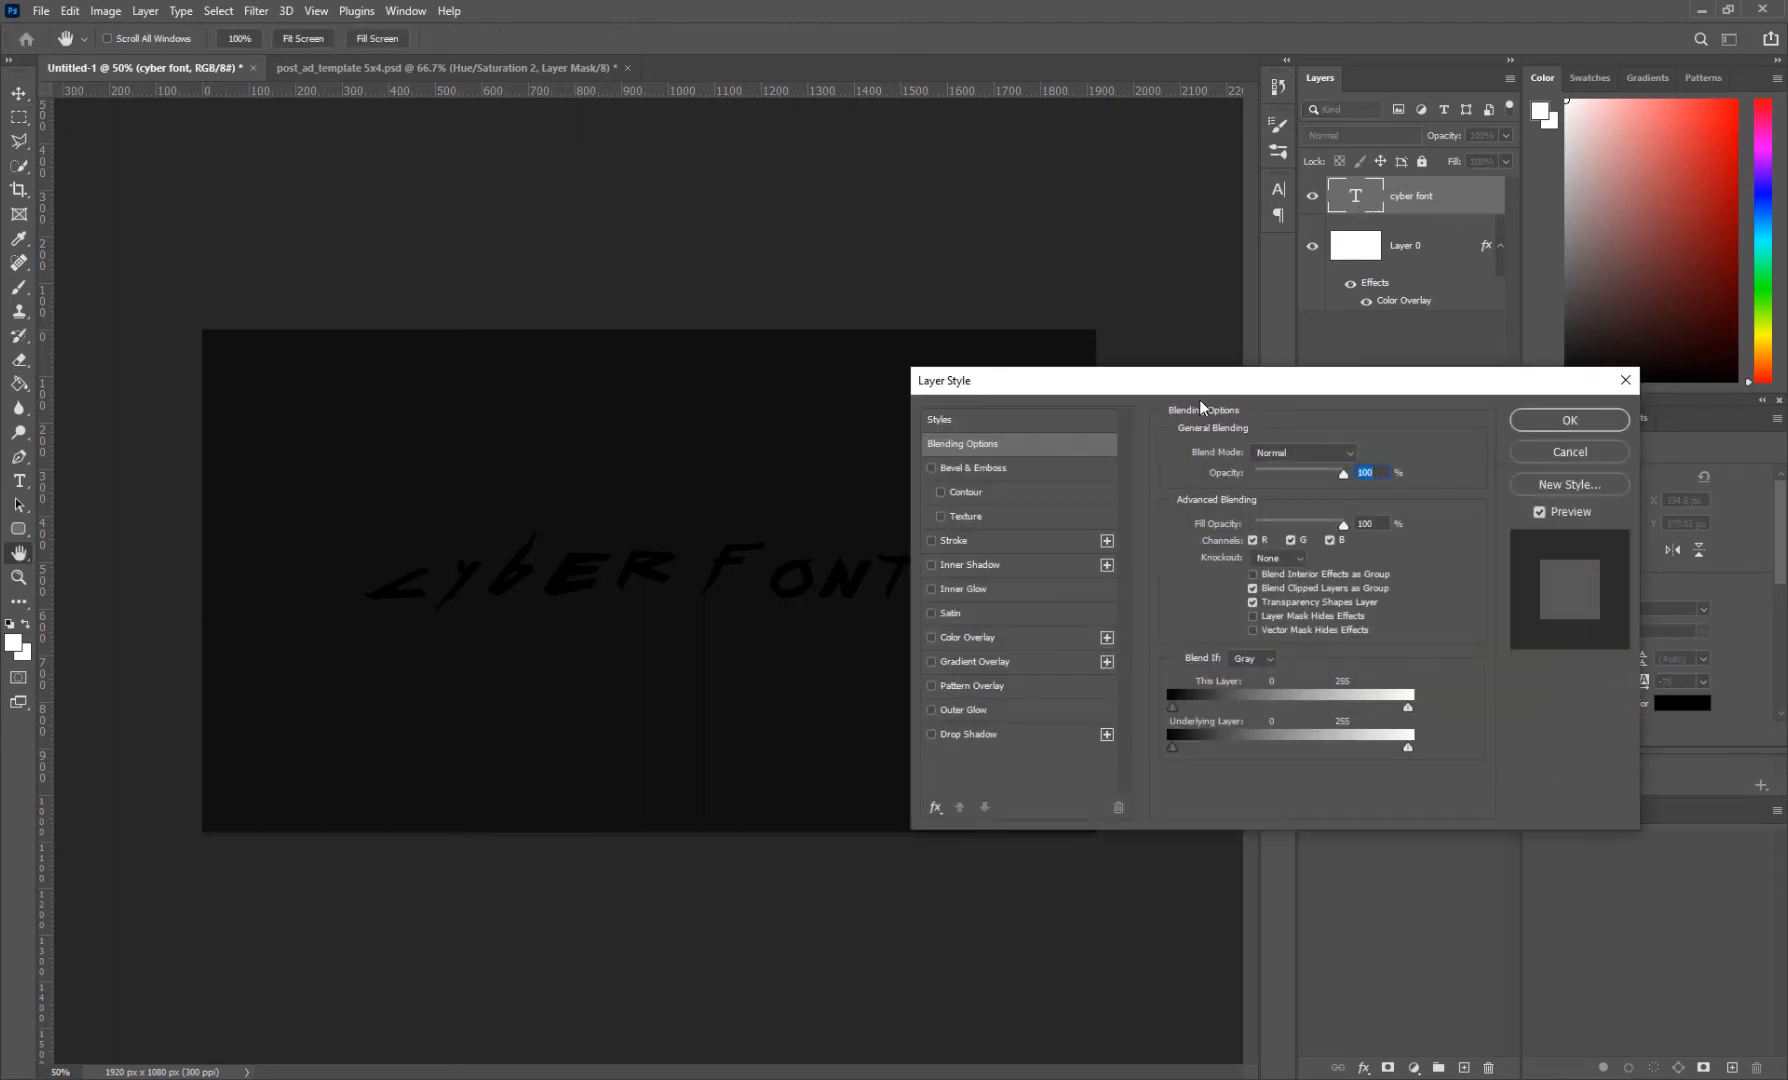
pyautogui.moveTo(1199, 393); pyautogui.dragTo(1268, 403)
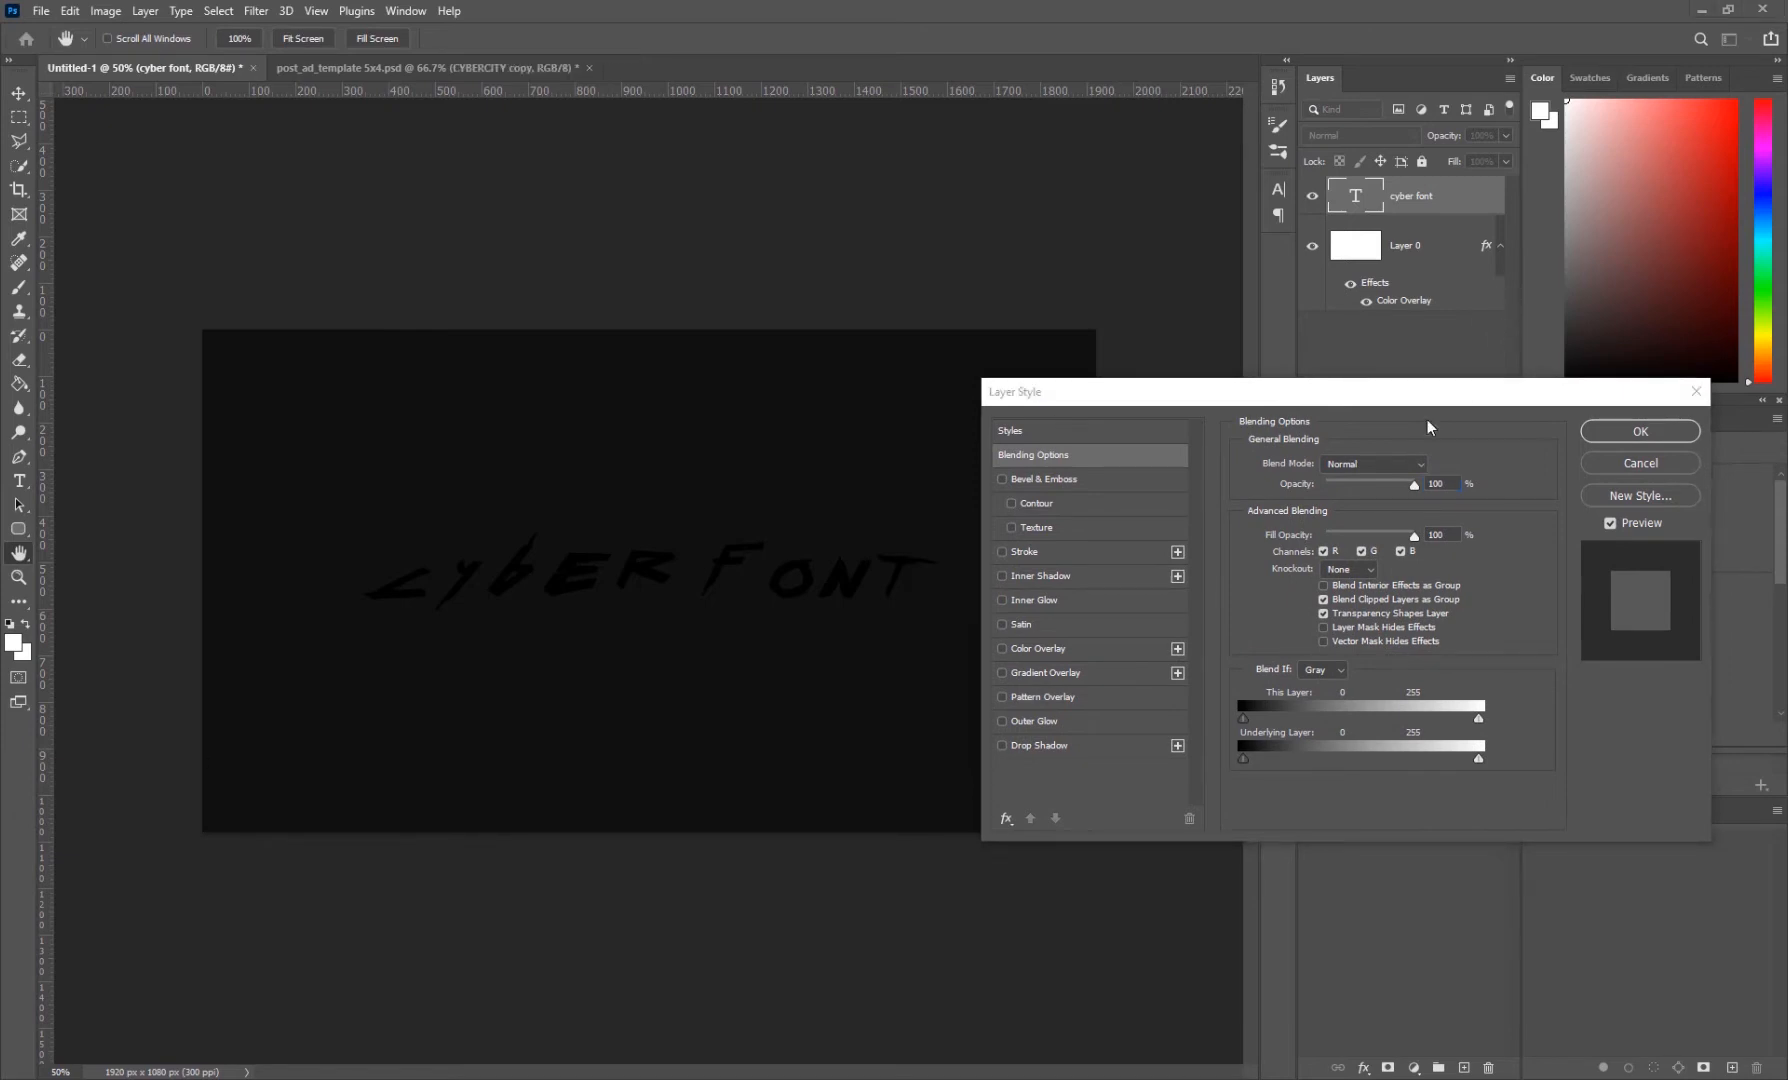
pyautogui.click(1025, 552)
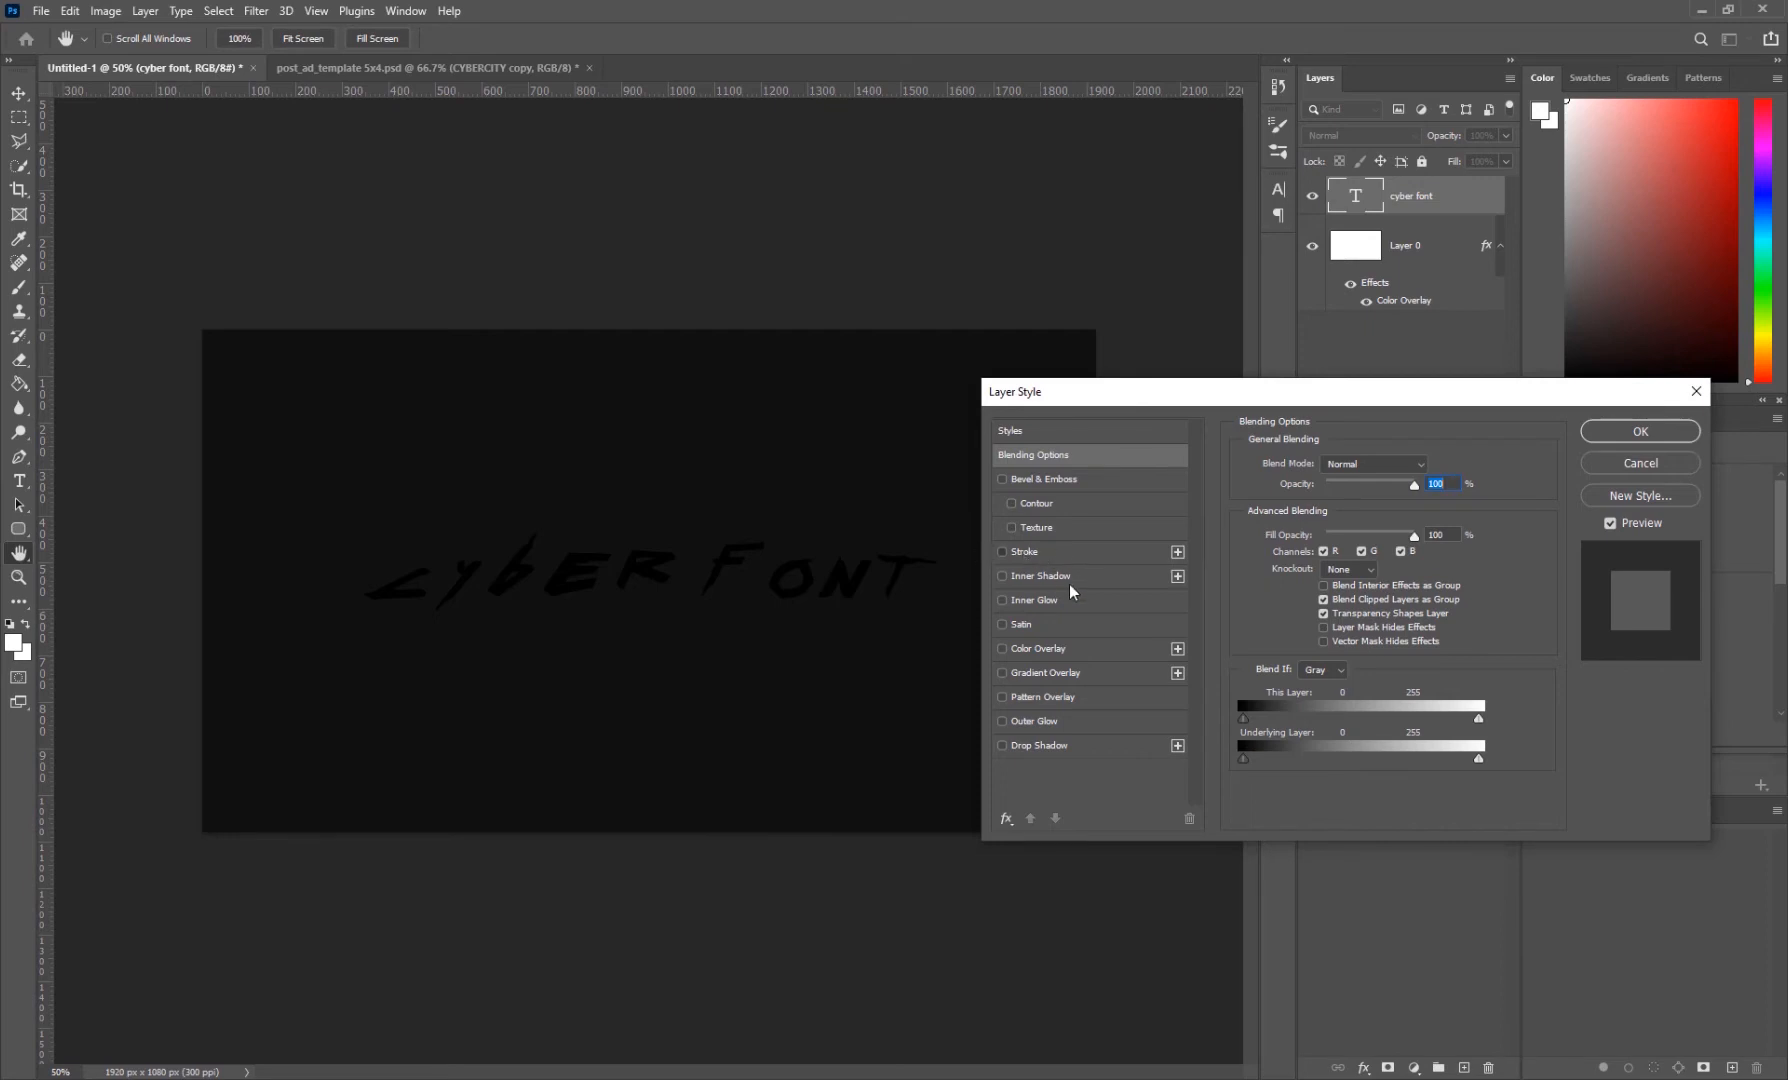
pyautogui.click(1036, 553)
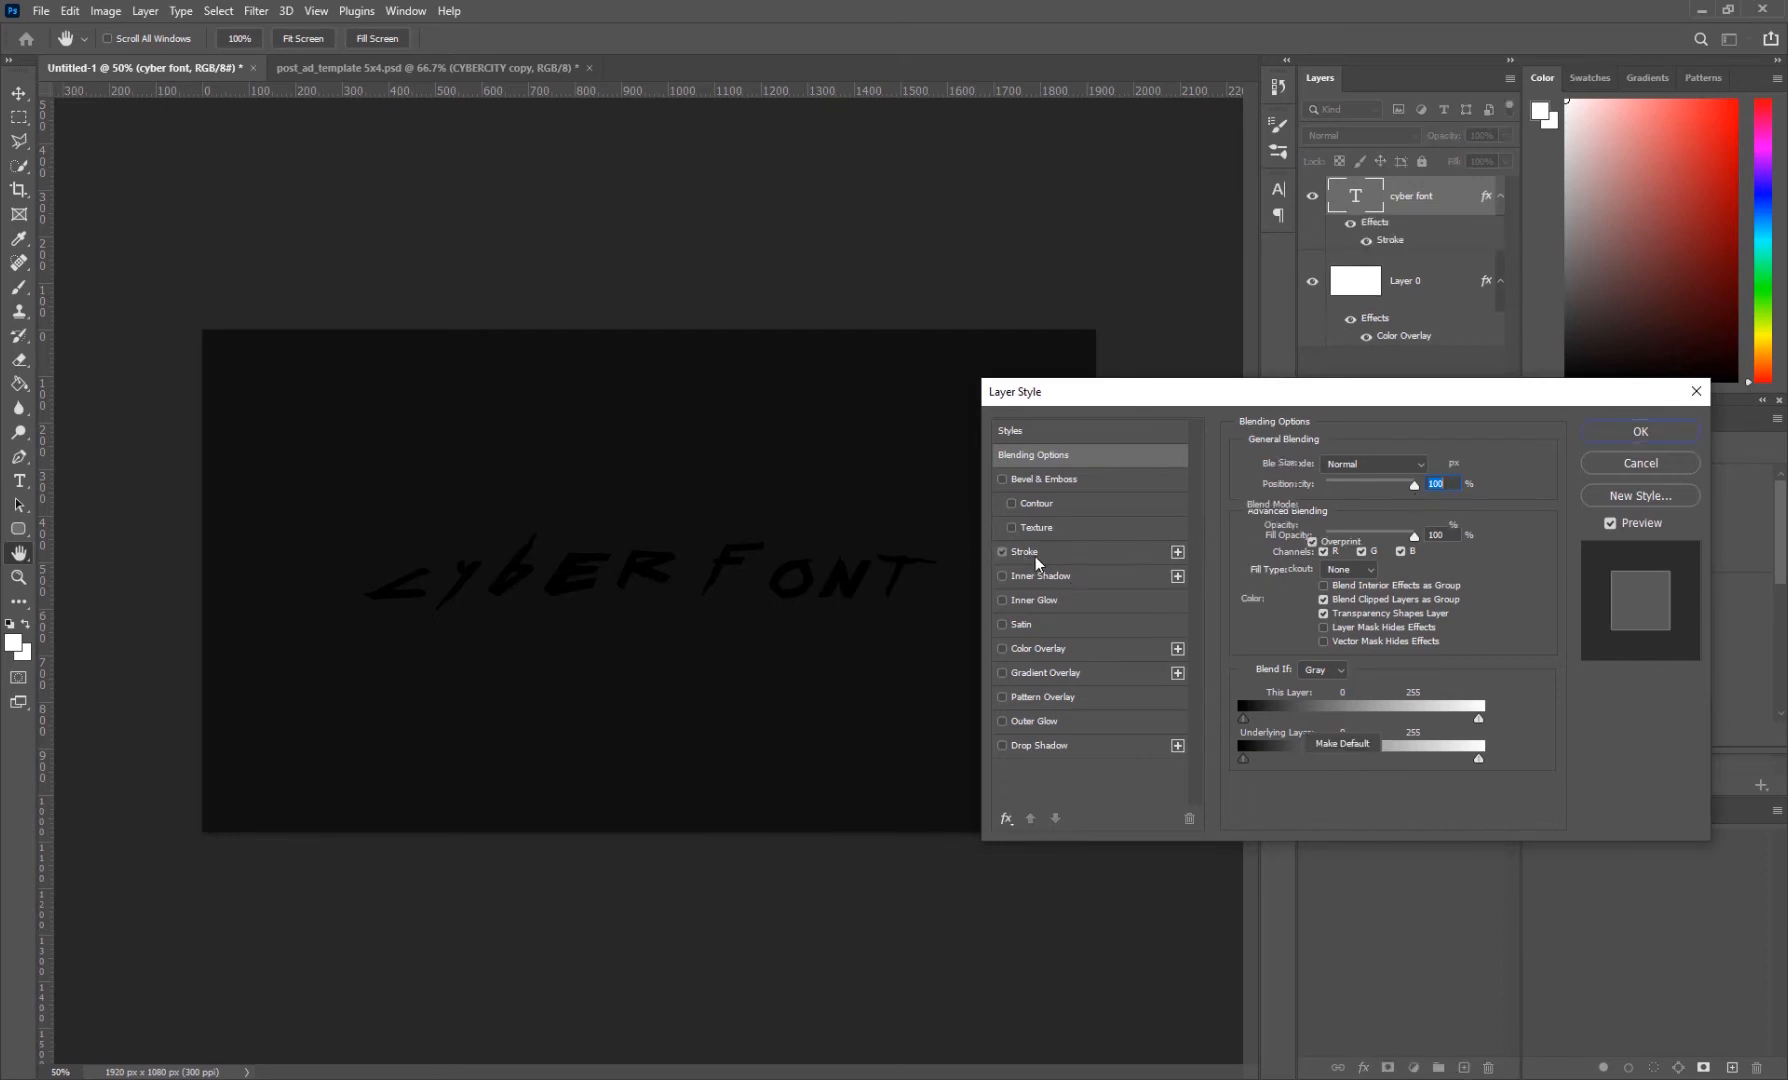
pyautogui.click(1035, 556)
pyautogui.click(1356, 504)
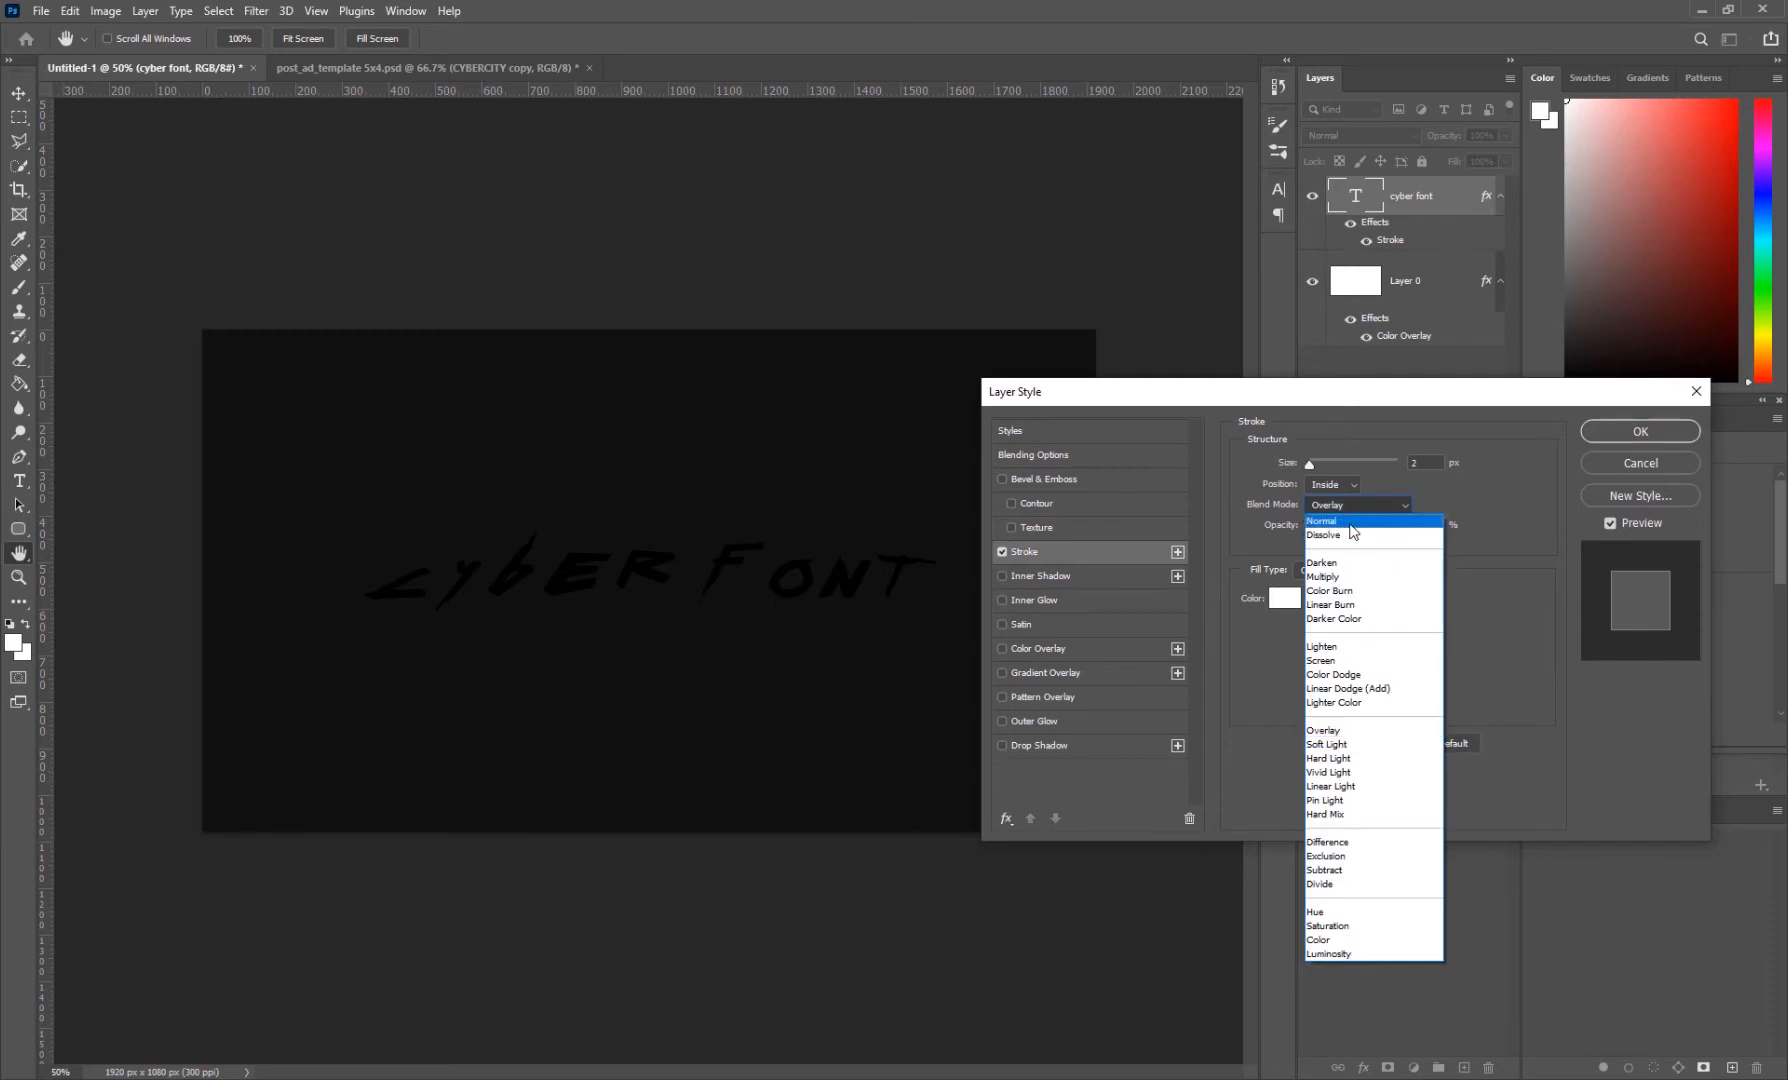
pyautogui.click(1351, 522)
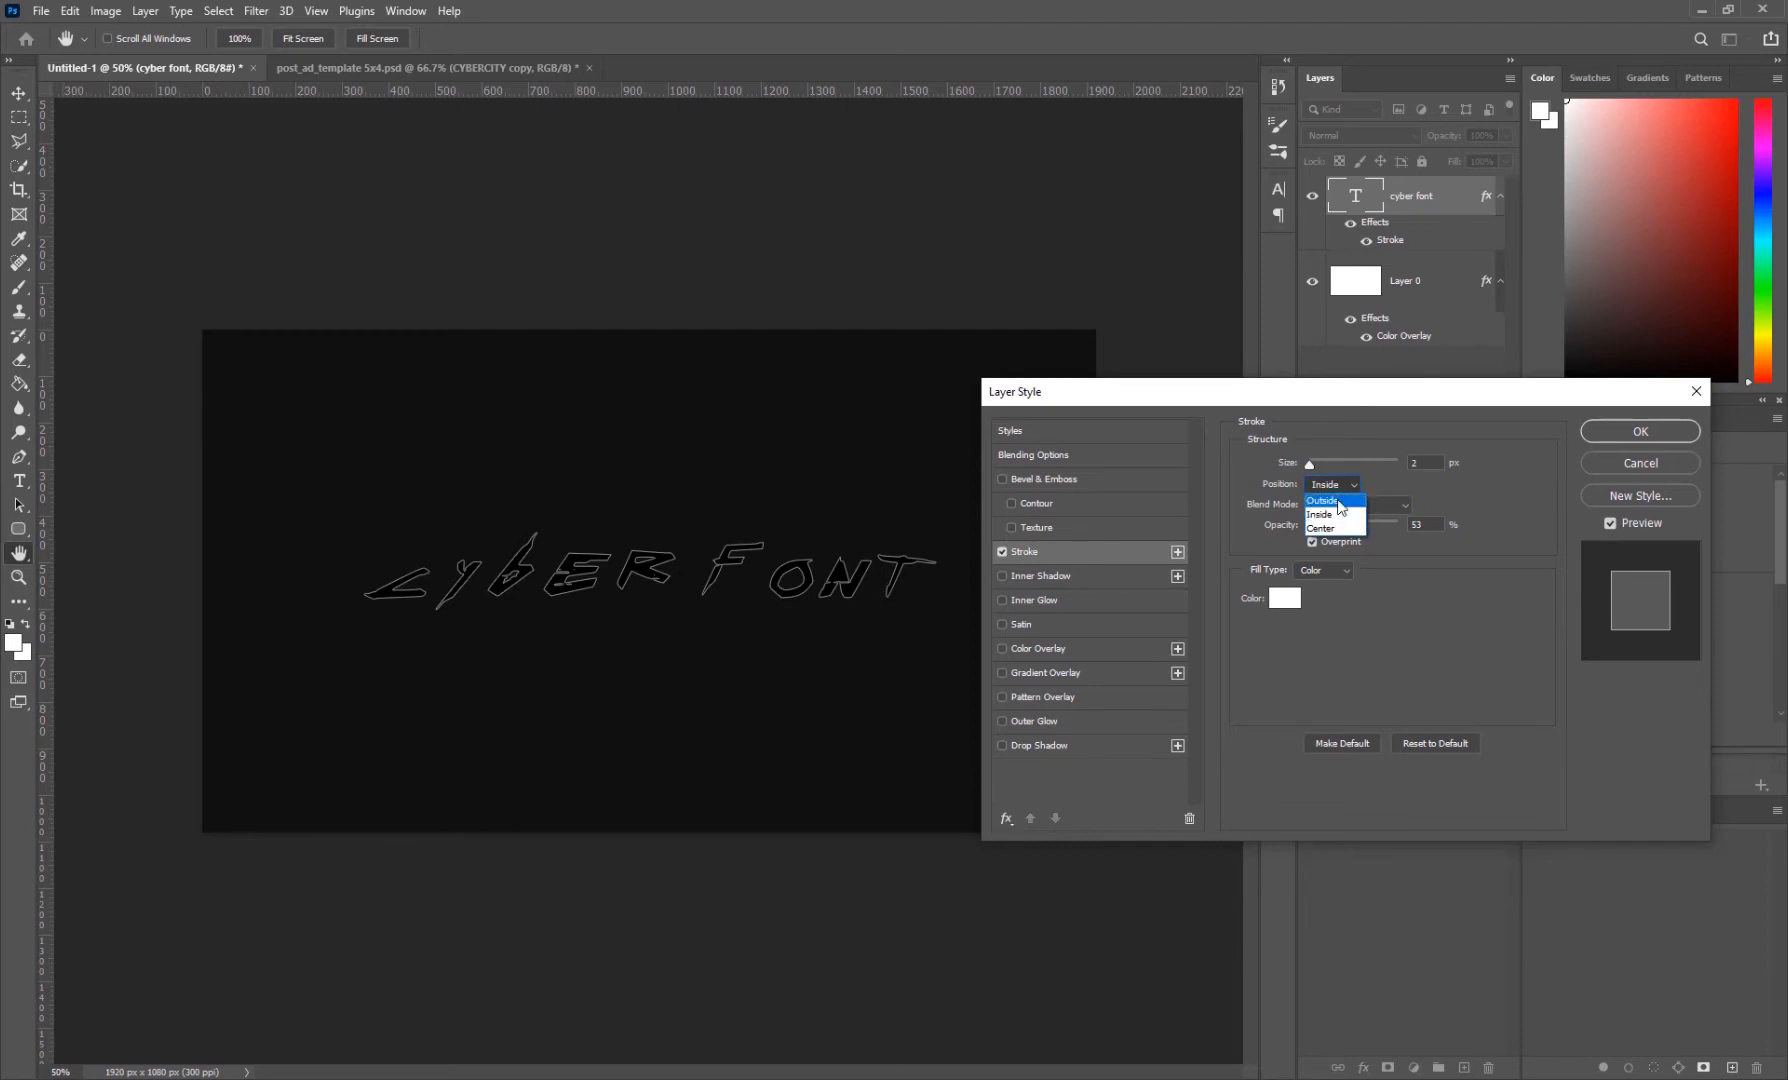
pyautogui.click(1336, 495)
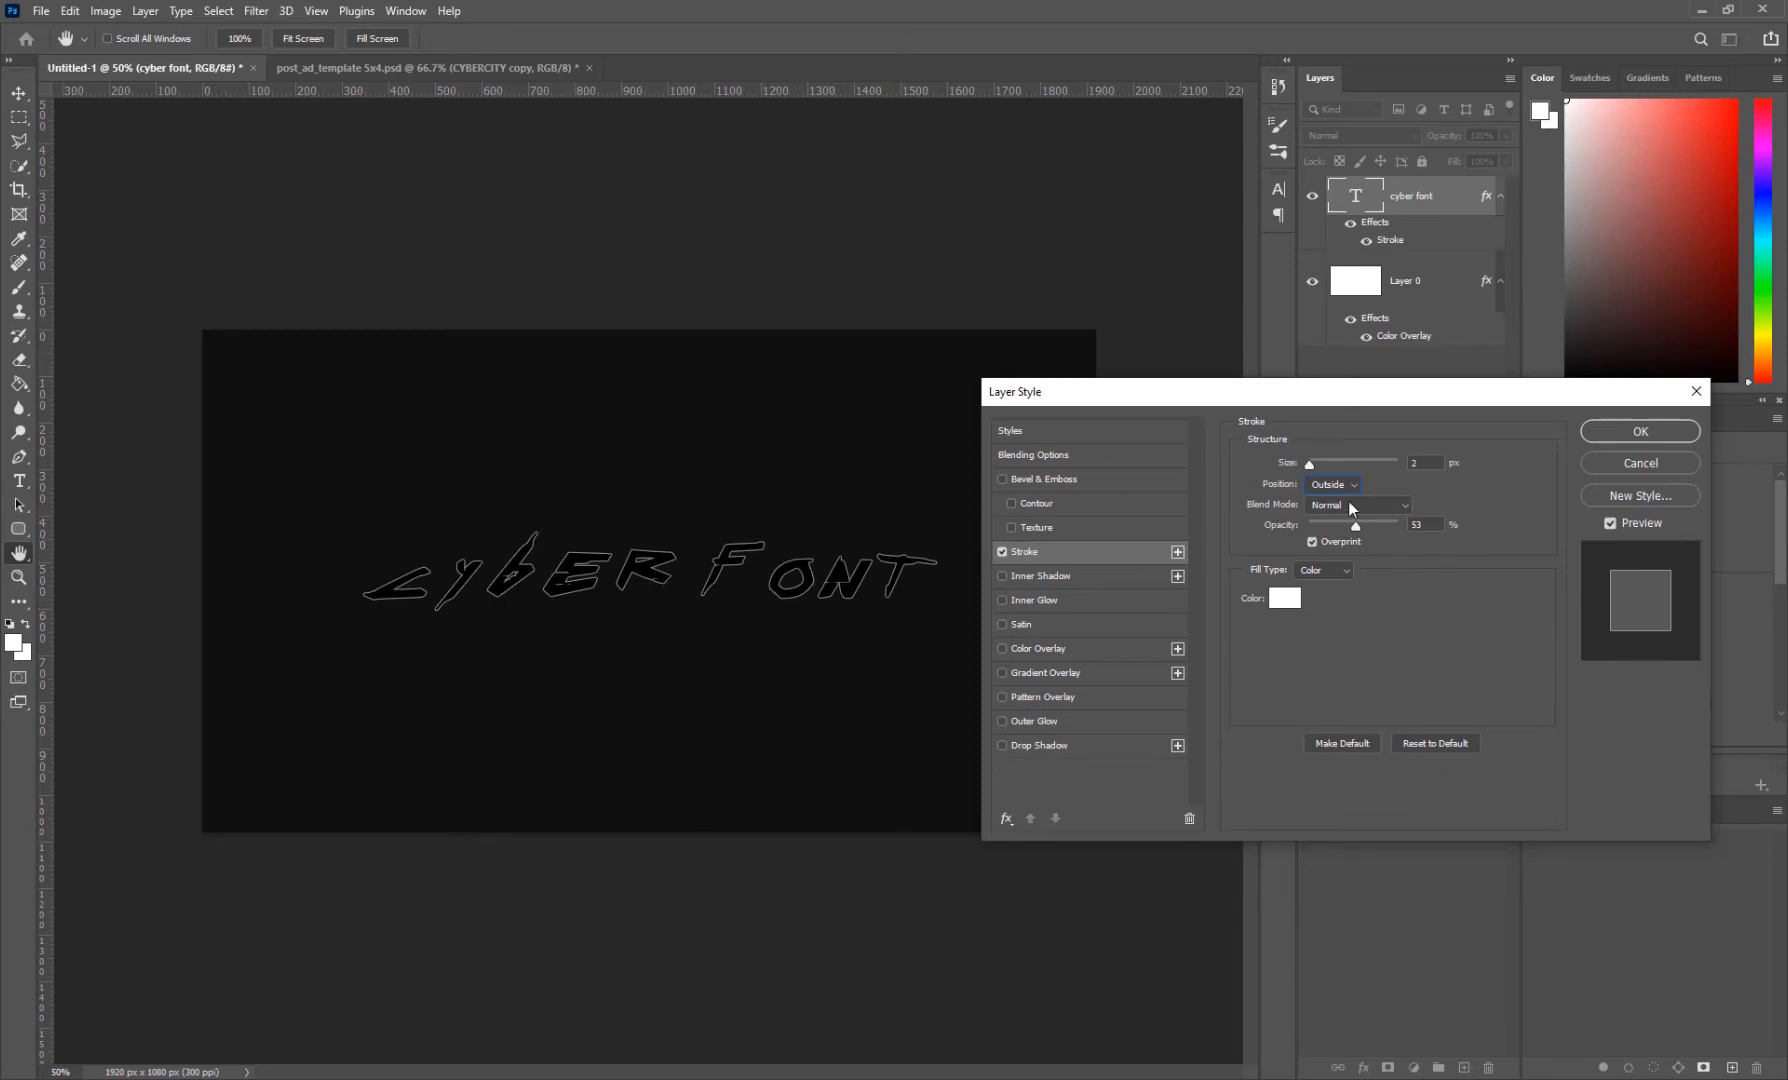
pyautogui.moveTo(1356, 525); pyautogui.dragTo(1410, 526)
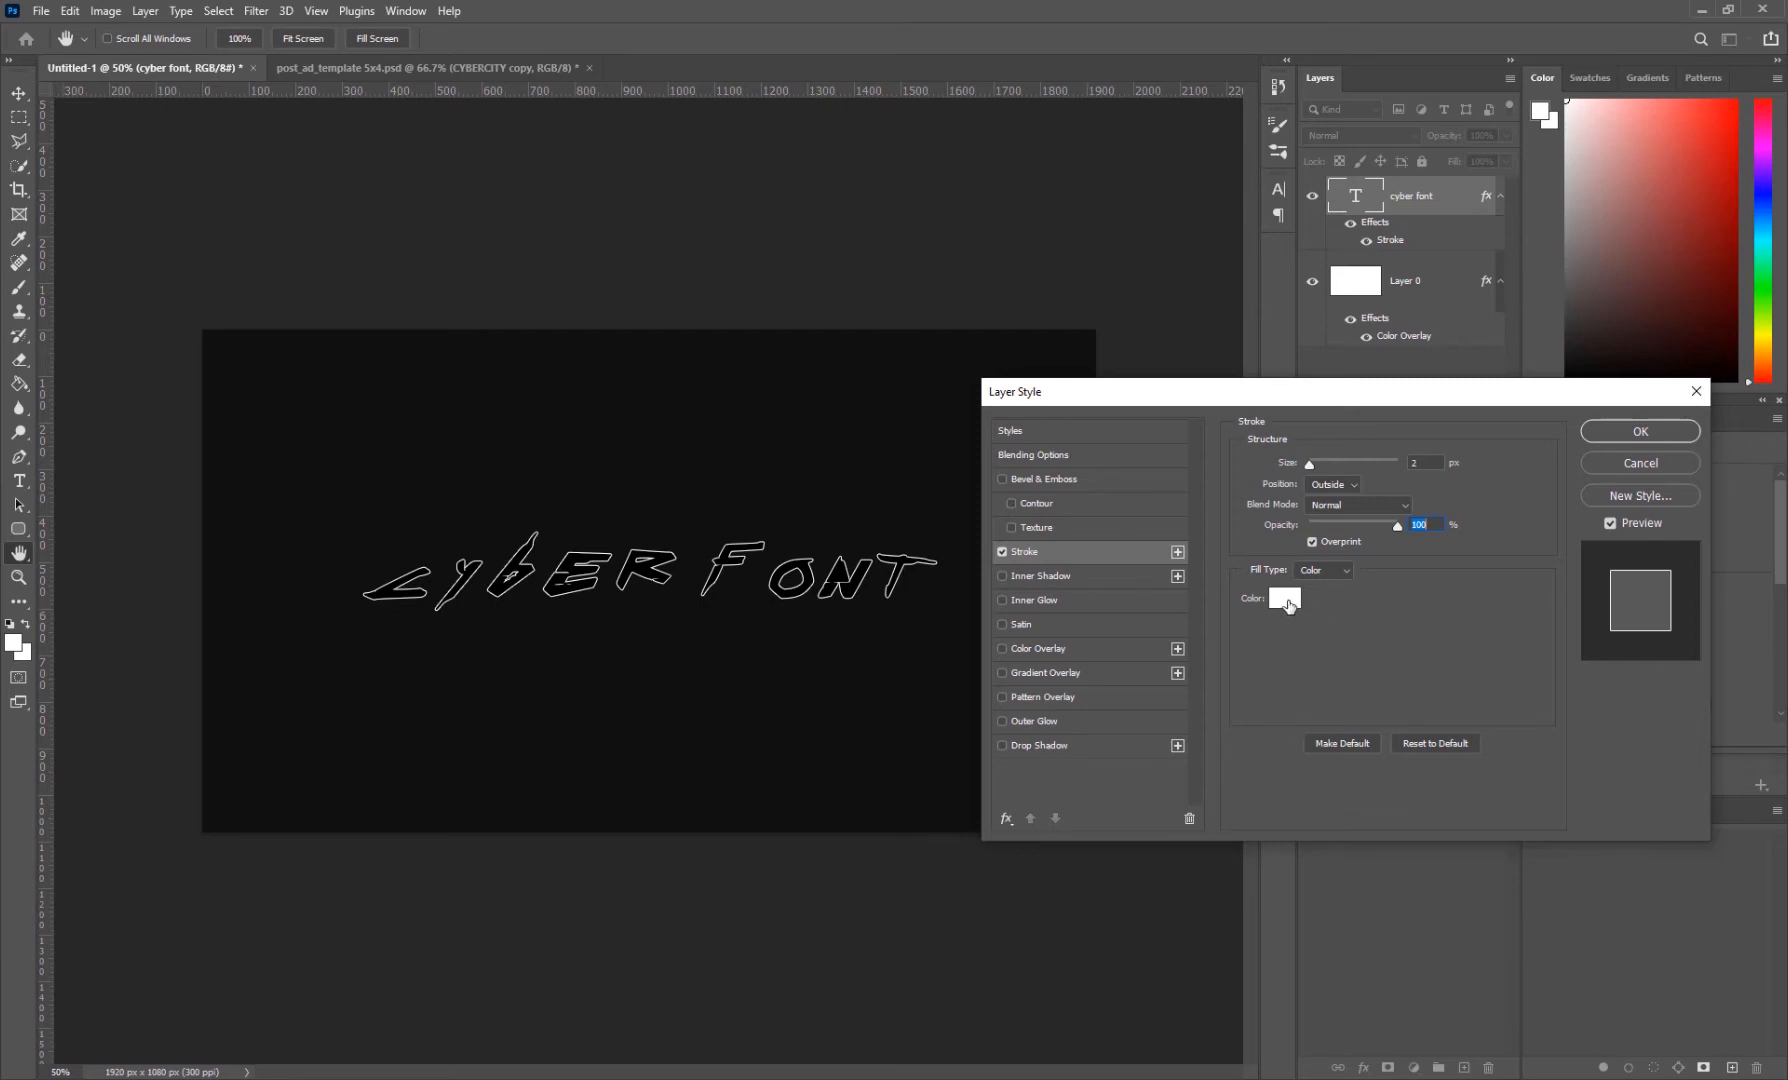
# - Set the text's stroke colour to dark red b30000
pyautogui.click(1287, 605)
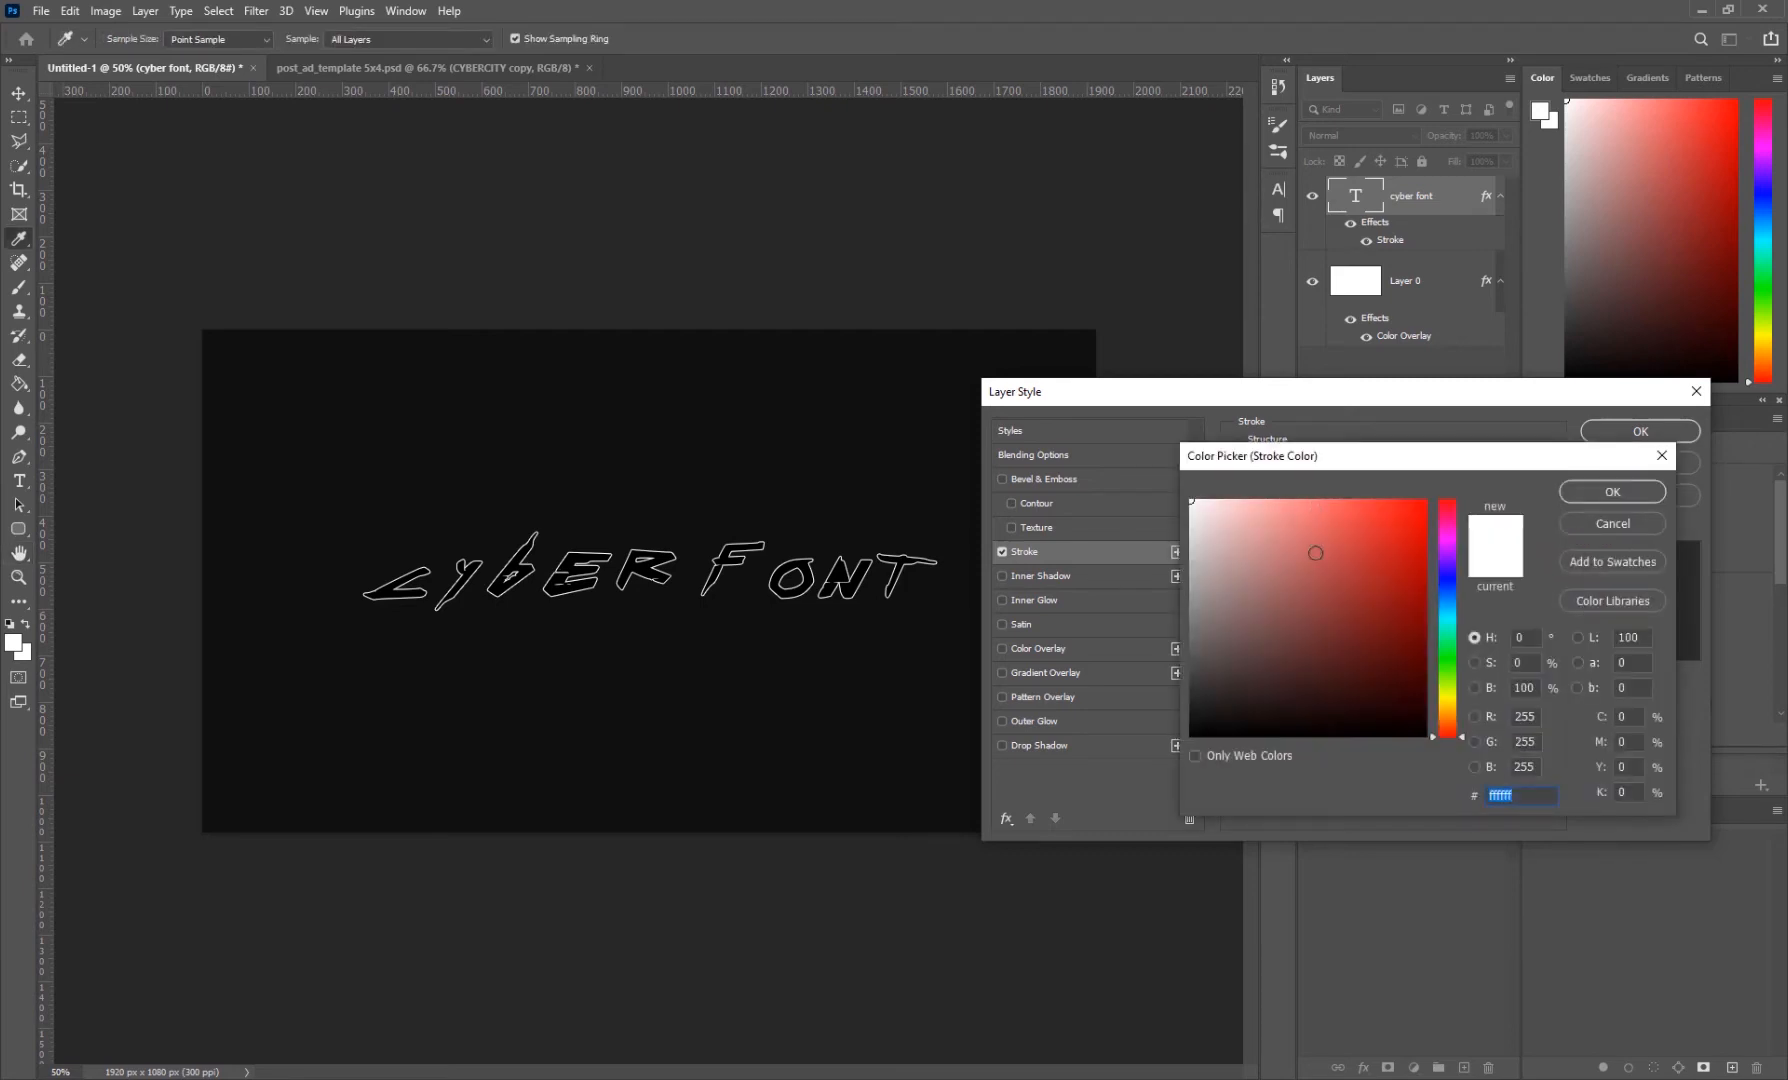
pyautogui.write('b50000')
pyautogui.moveTo(1451, 571); pyautogui.dragTo(1454, 571)
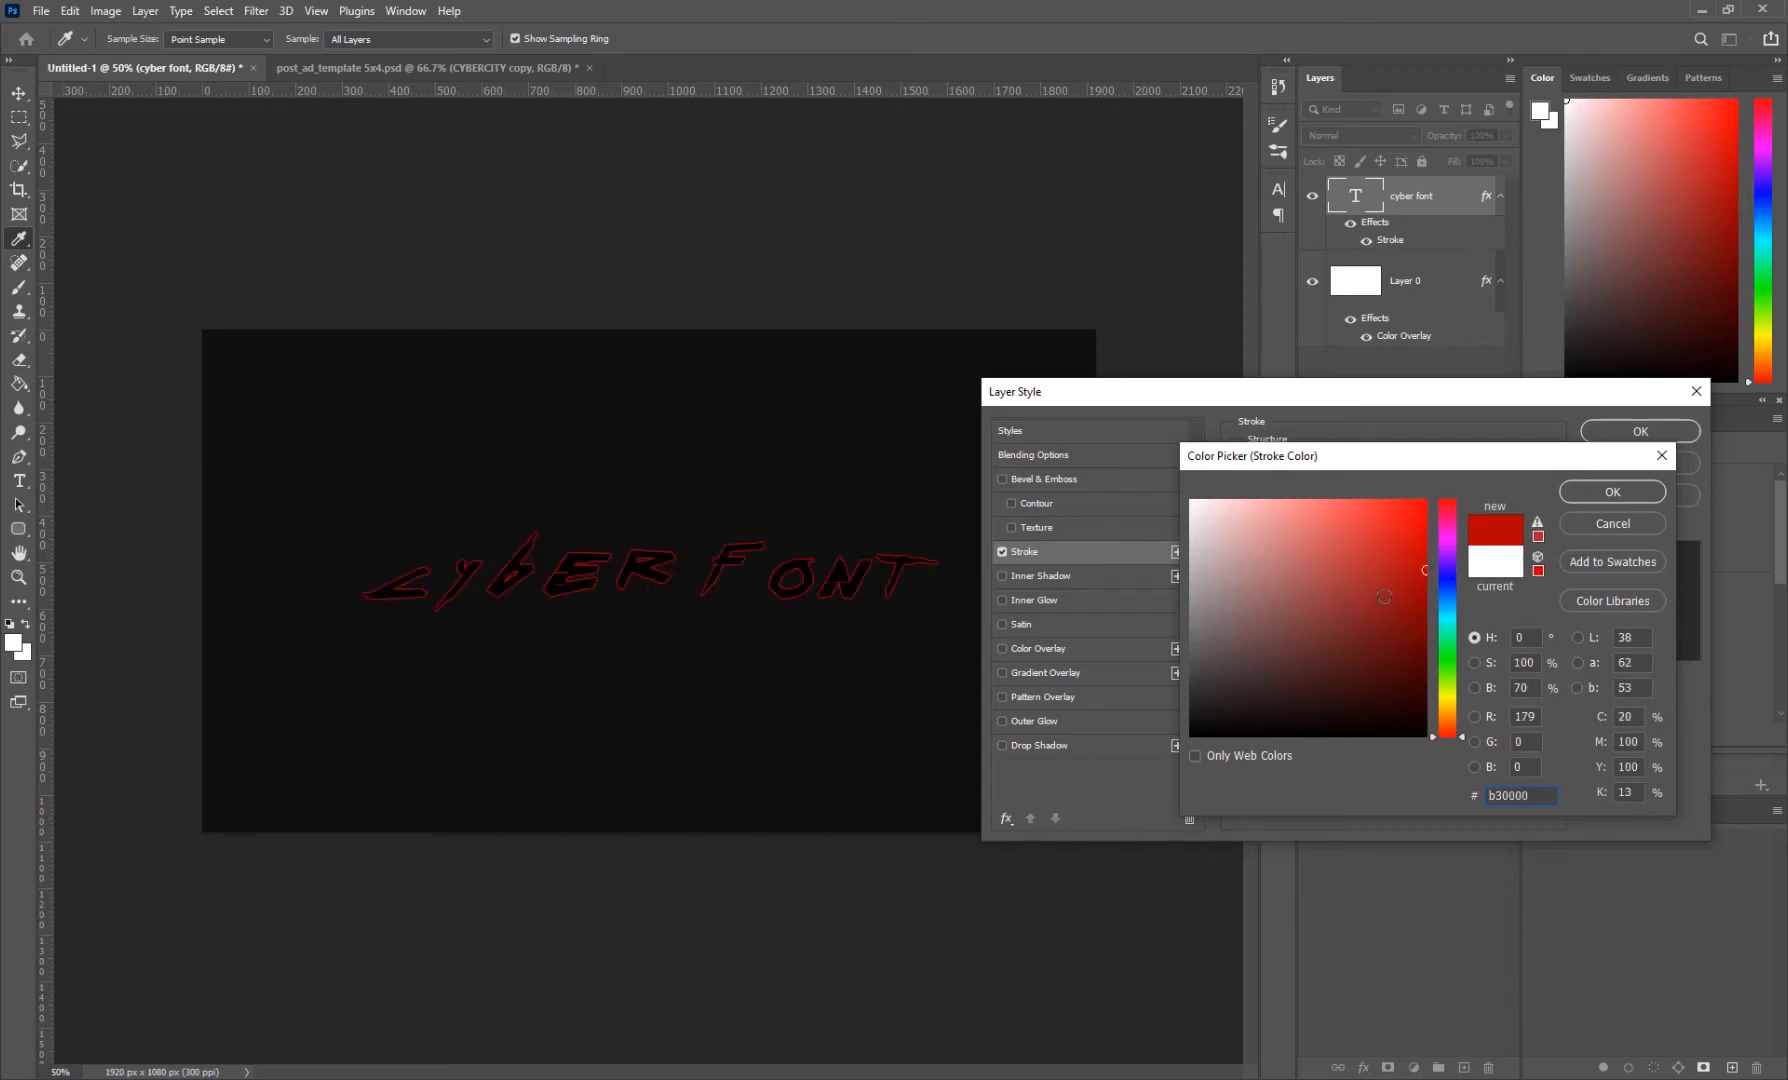
pyautogui.click(1605, 492)
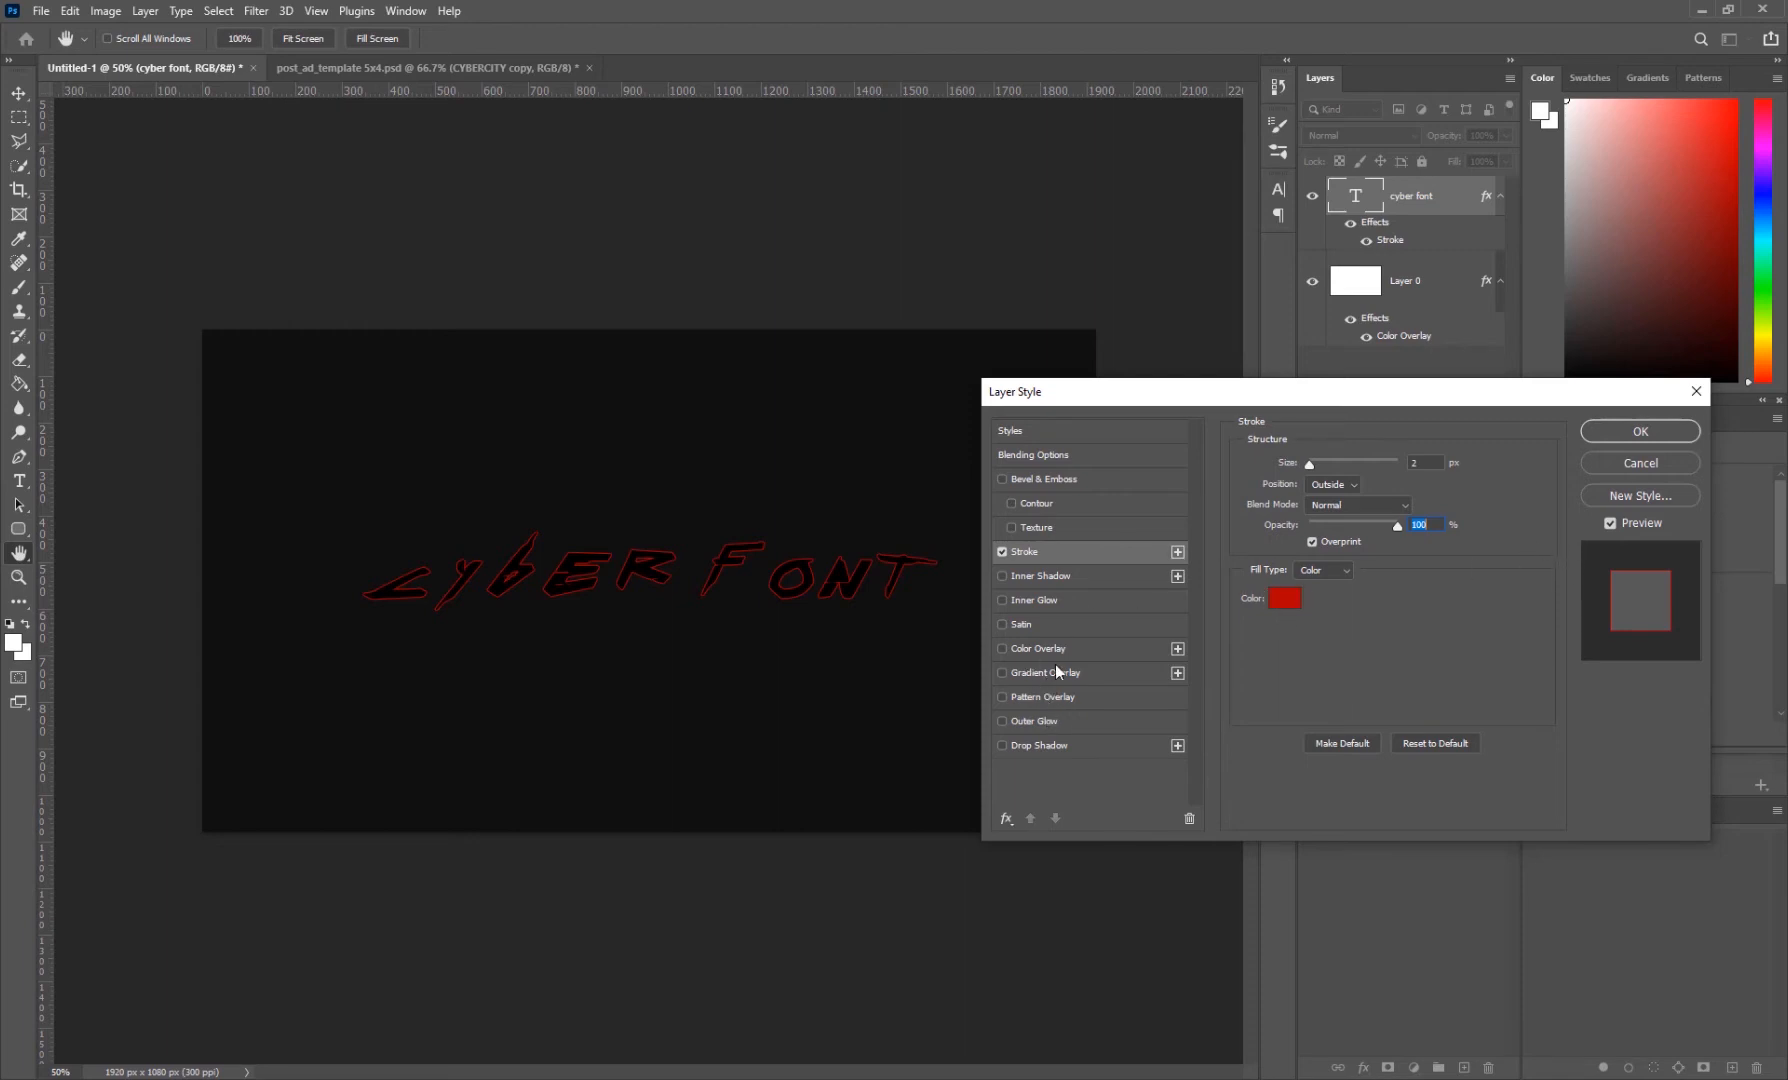
# - Add an Outer Glow to the text and set its colour to red cc0000
pyautogui.click(1034, 721)
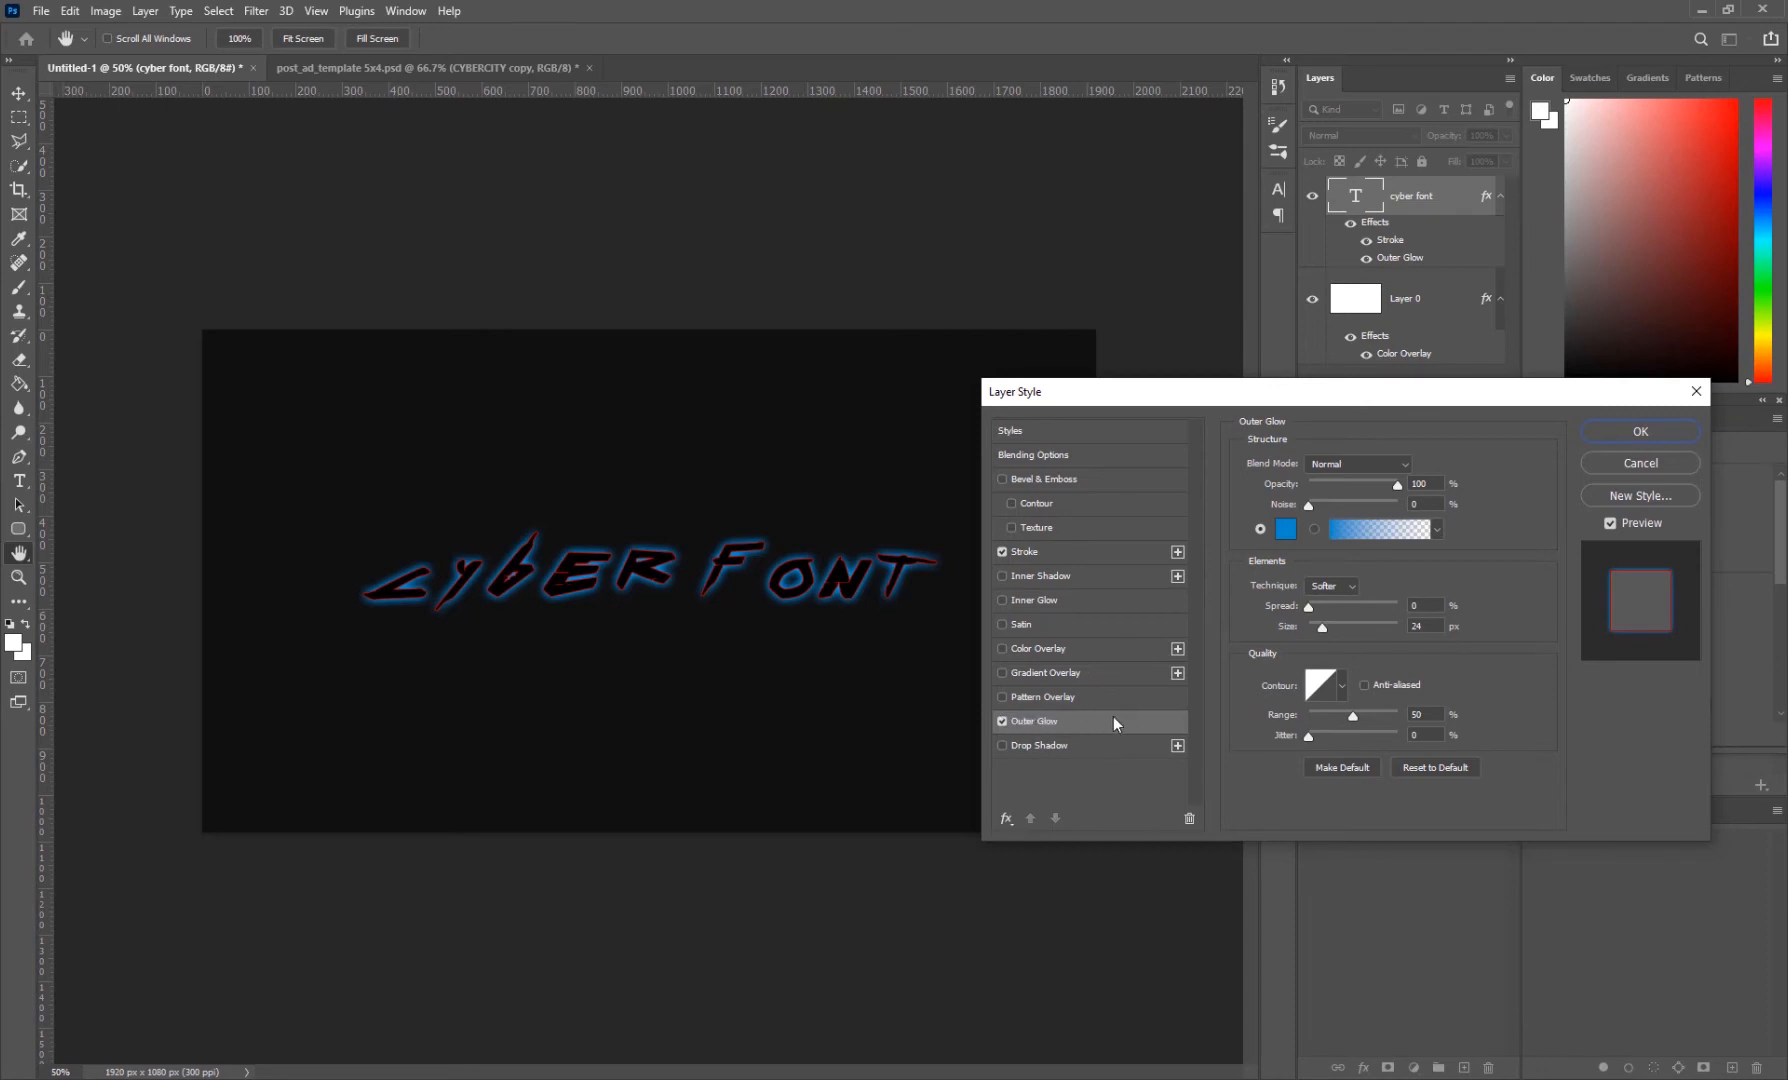
pyautogui.click(1287, 528)
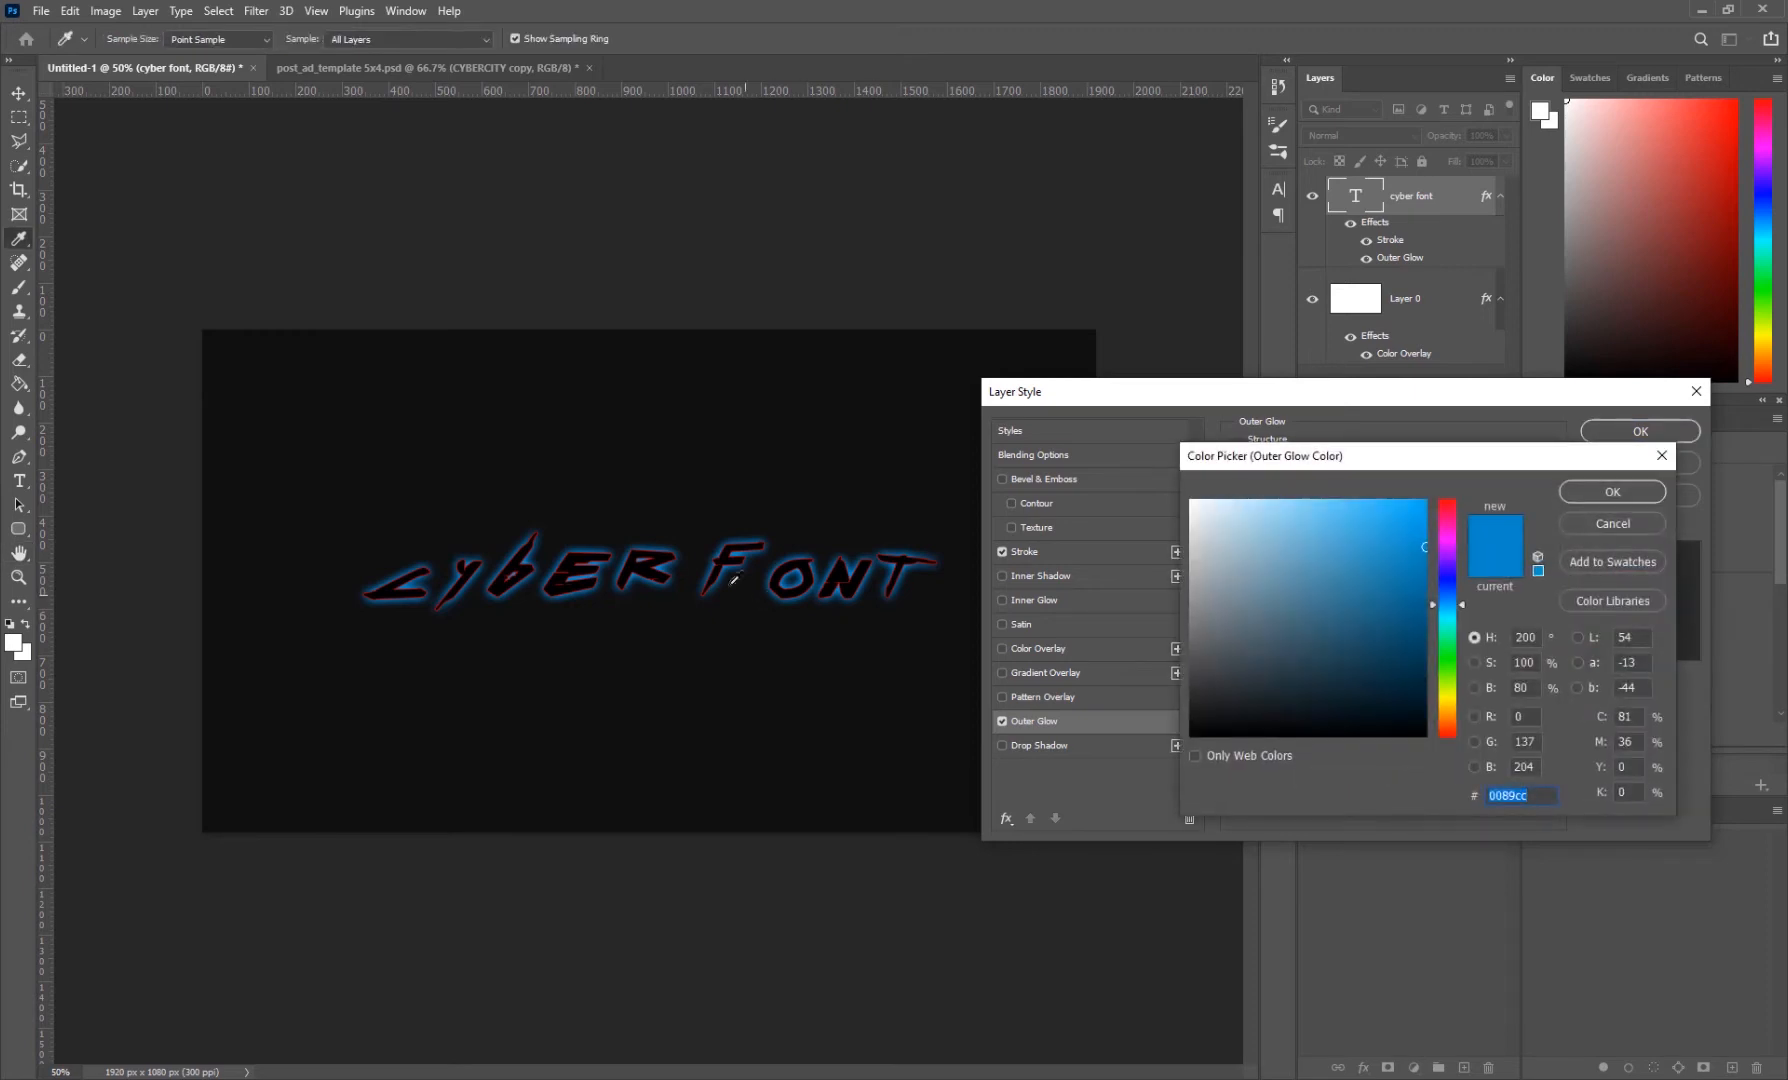
pyautogui.moveTo(1460, 549); pyautogui.dragTo(1458, 497)
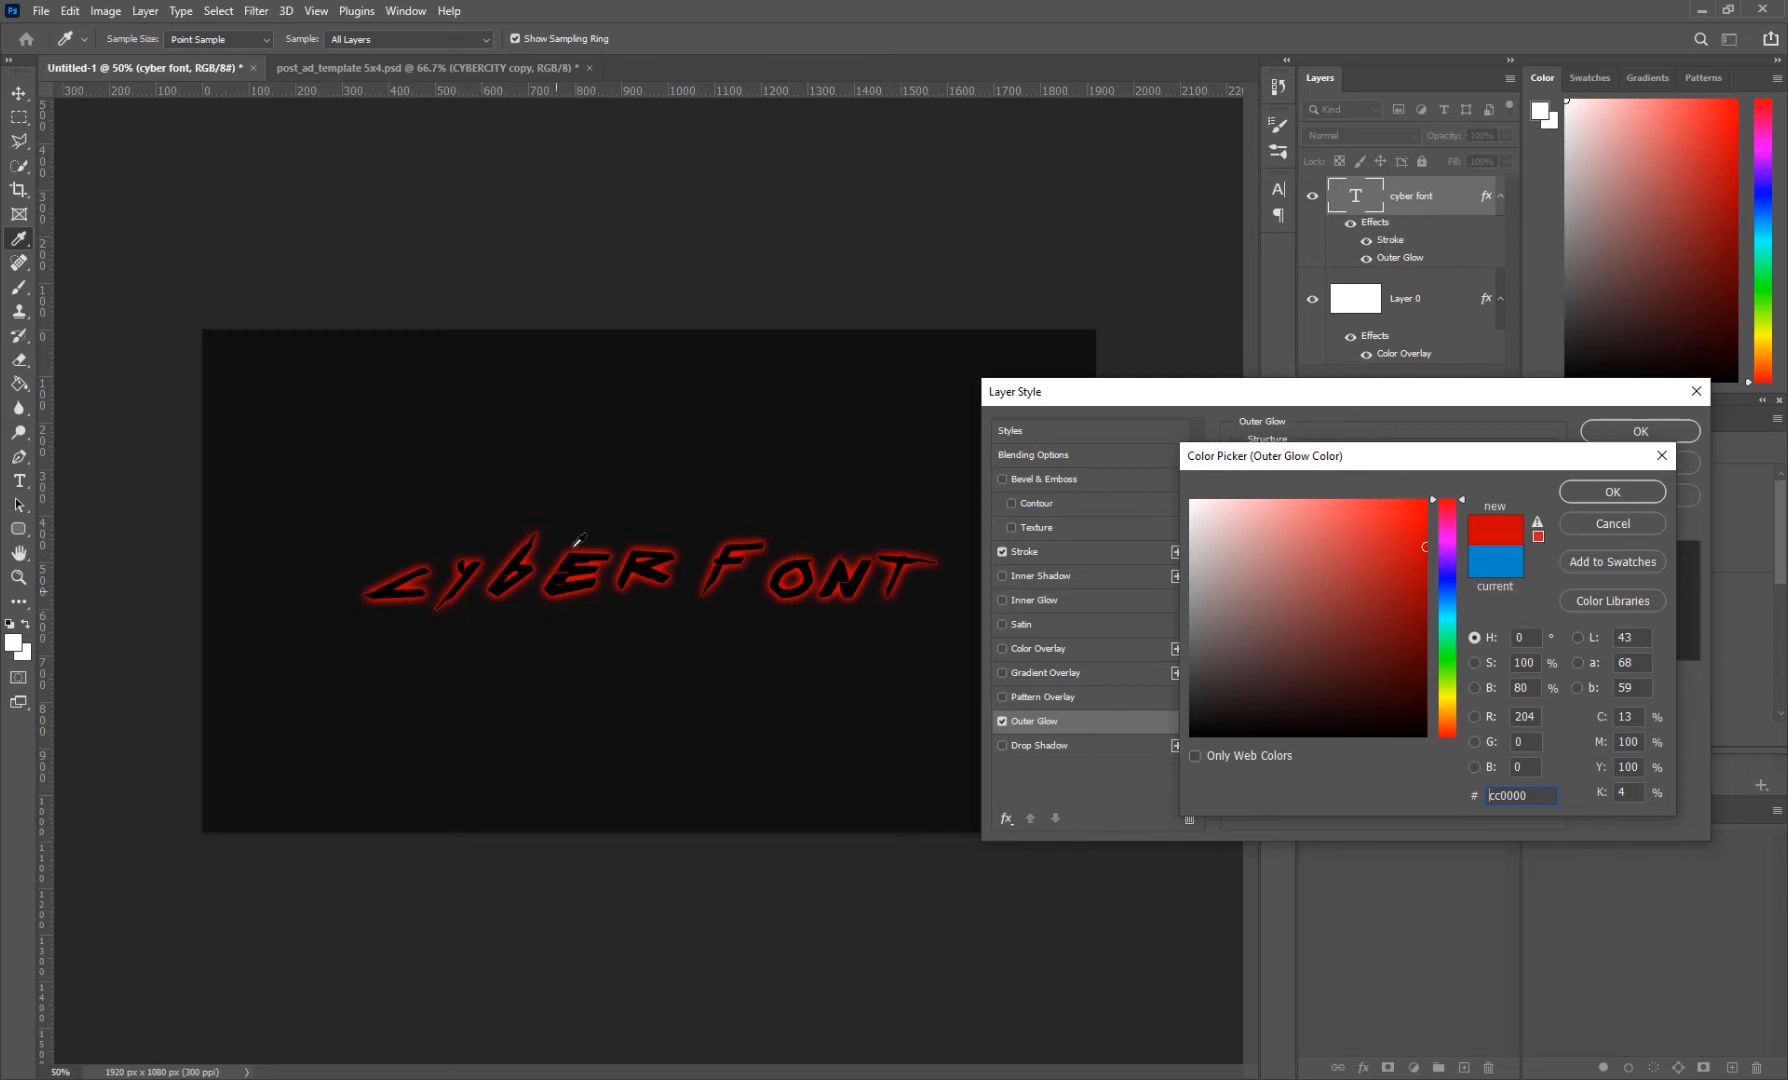
pyautogui.click(1611, 492)
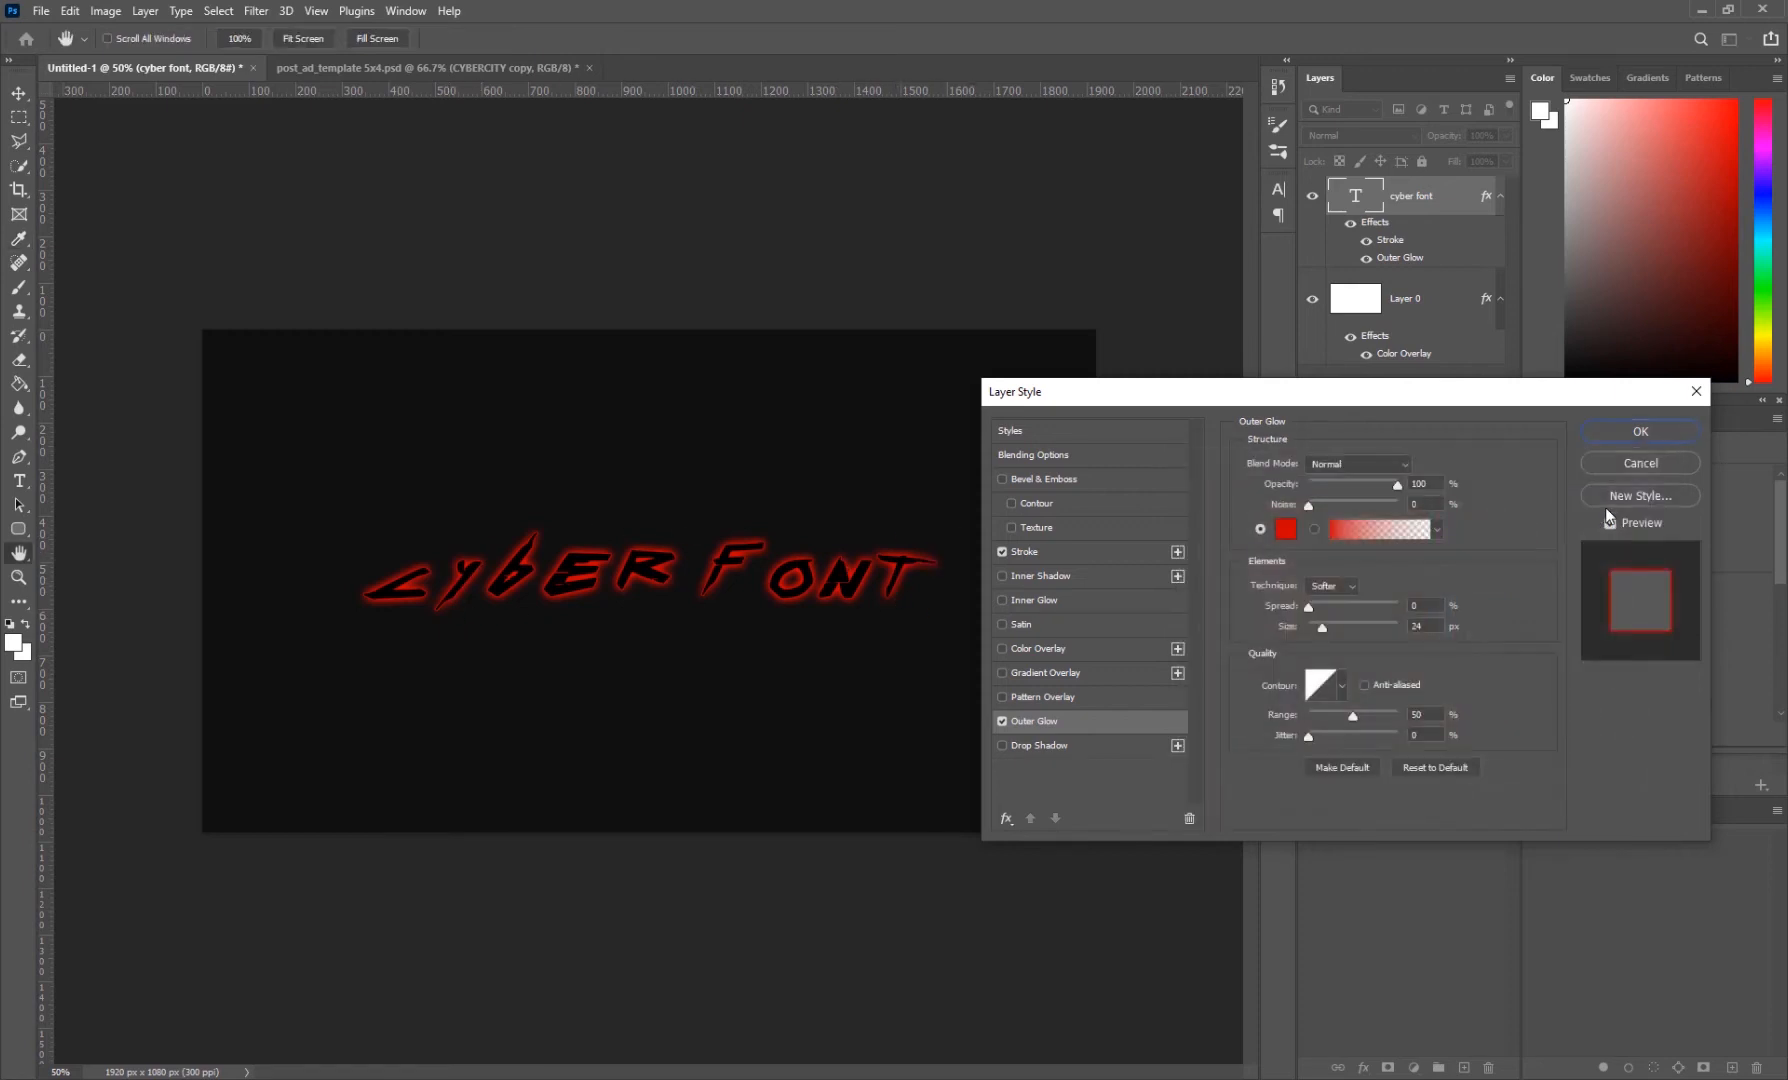
# - Try the Outer Glow at 69% opacity, Precise technique, 2% spread and 43 px size, and restore 100%, Softer, 0% and 24 px
pyautogui.click(1370, 488)
pyautogui.click(1352, 585)
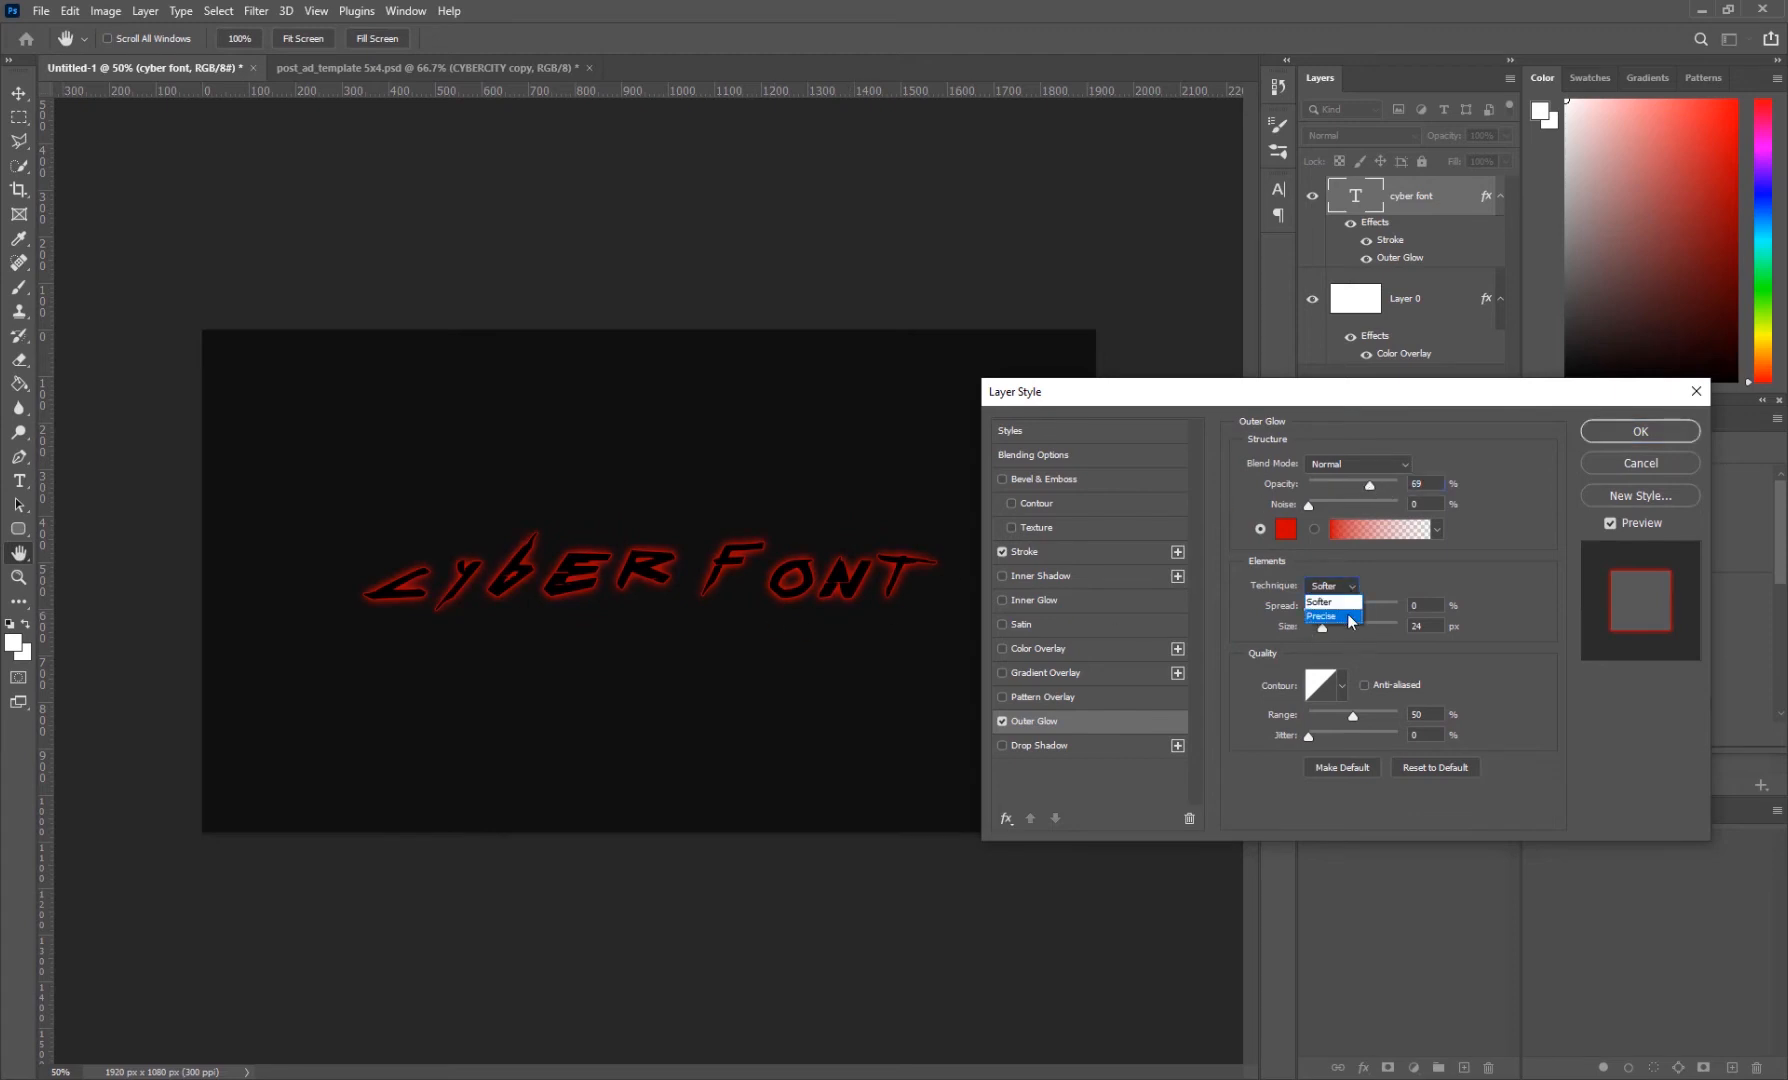
pyautogui.click(1345, 605)
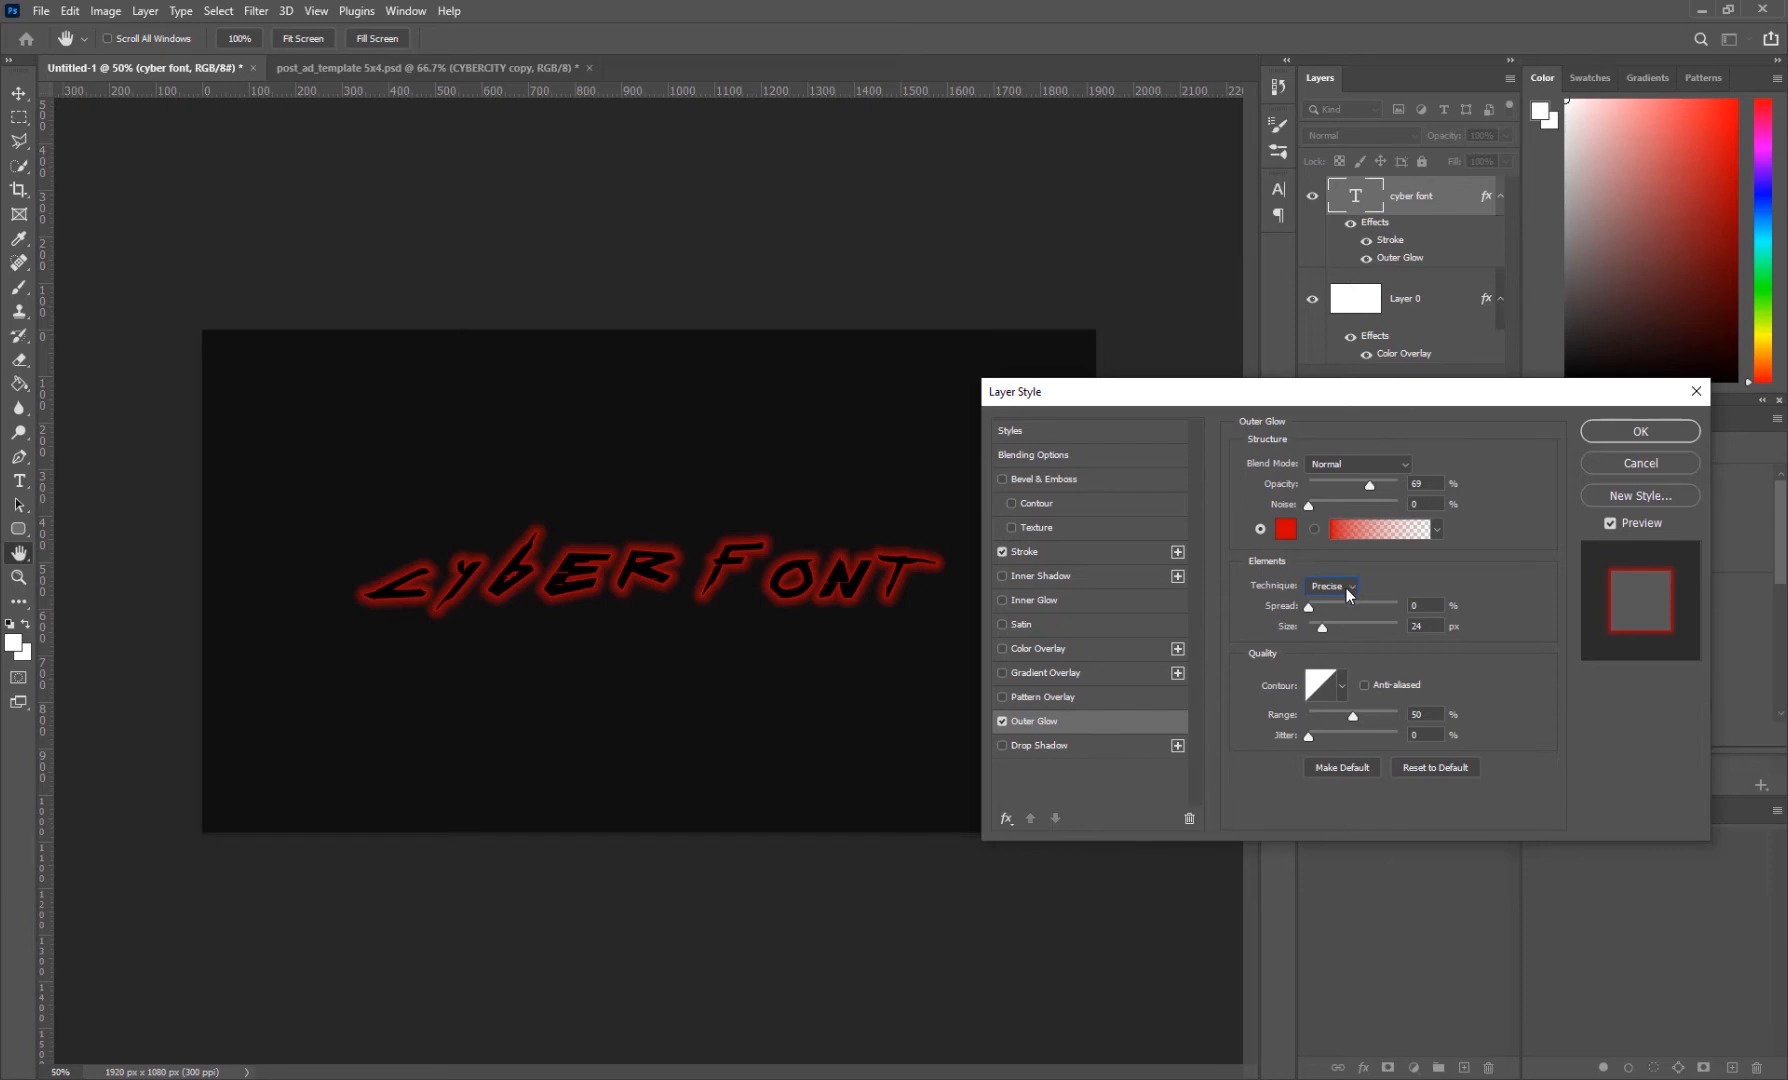
pyautogui.click(1350, 590)
pyautogui.click(1341, 603)
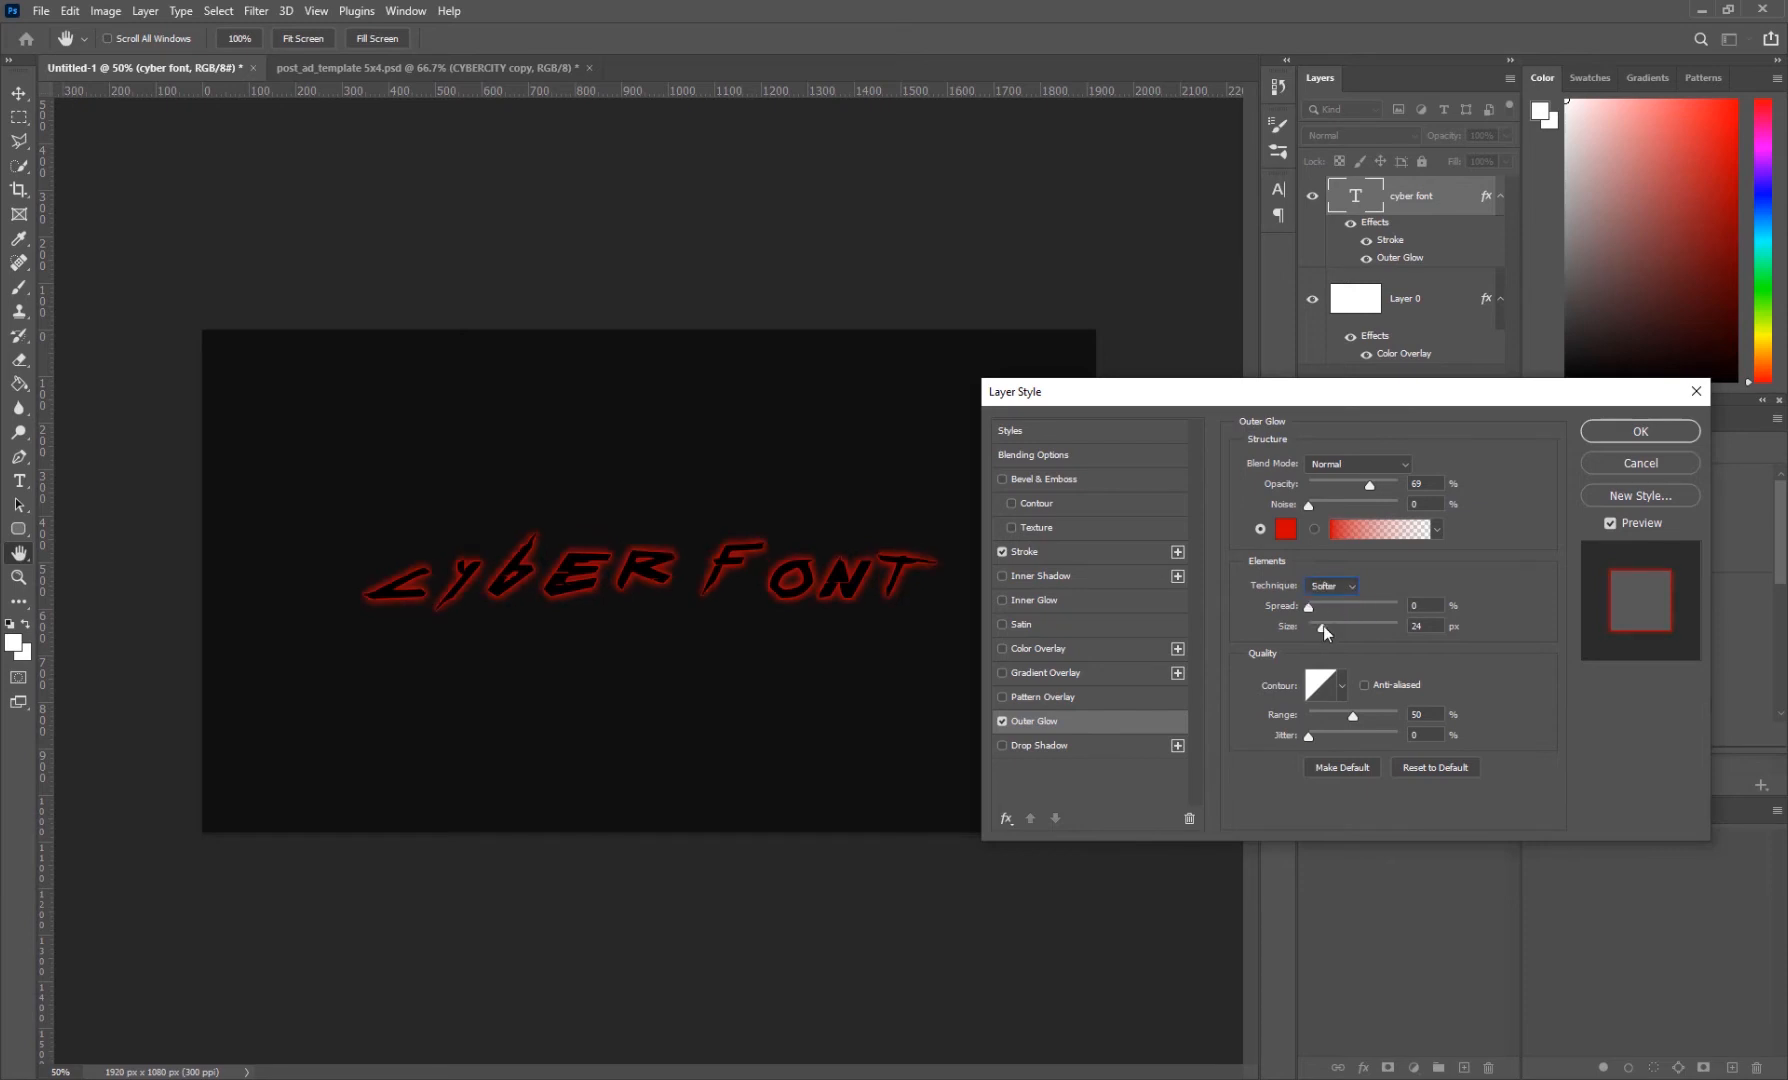
pyautogui.moveTo(1307, 607)
pyautogui.mouseDown()
pyautogui.moveTo(1328, 608)
pyautogui.moveTo(1297, 607)
pyautogui.mouseUp()
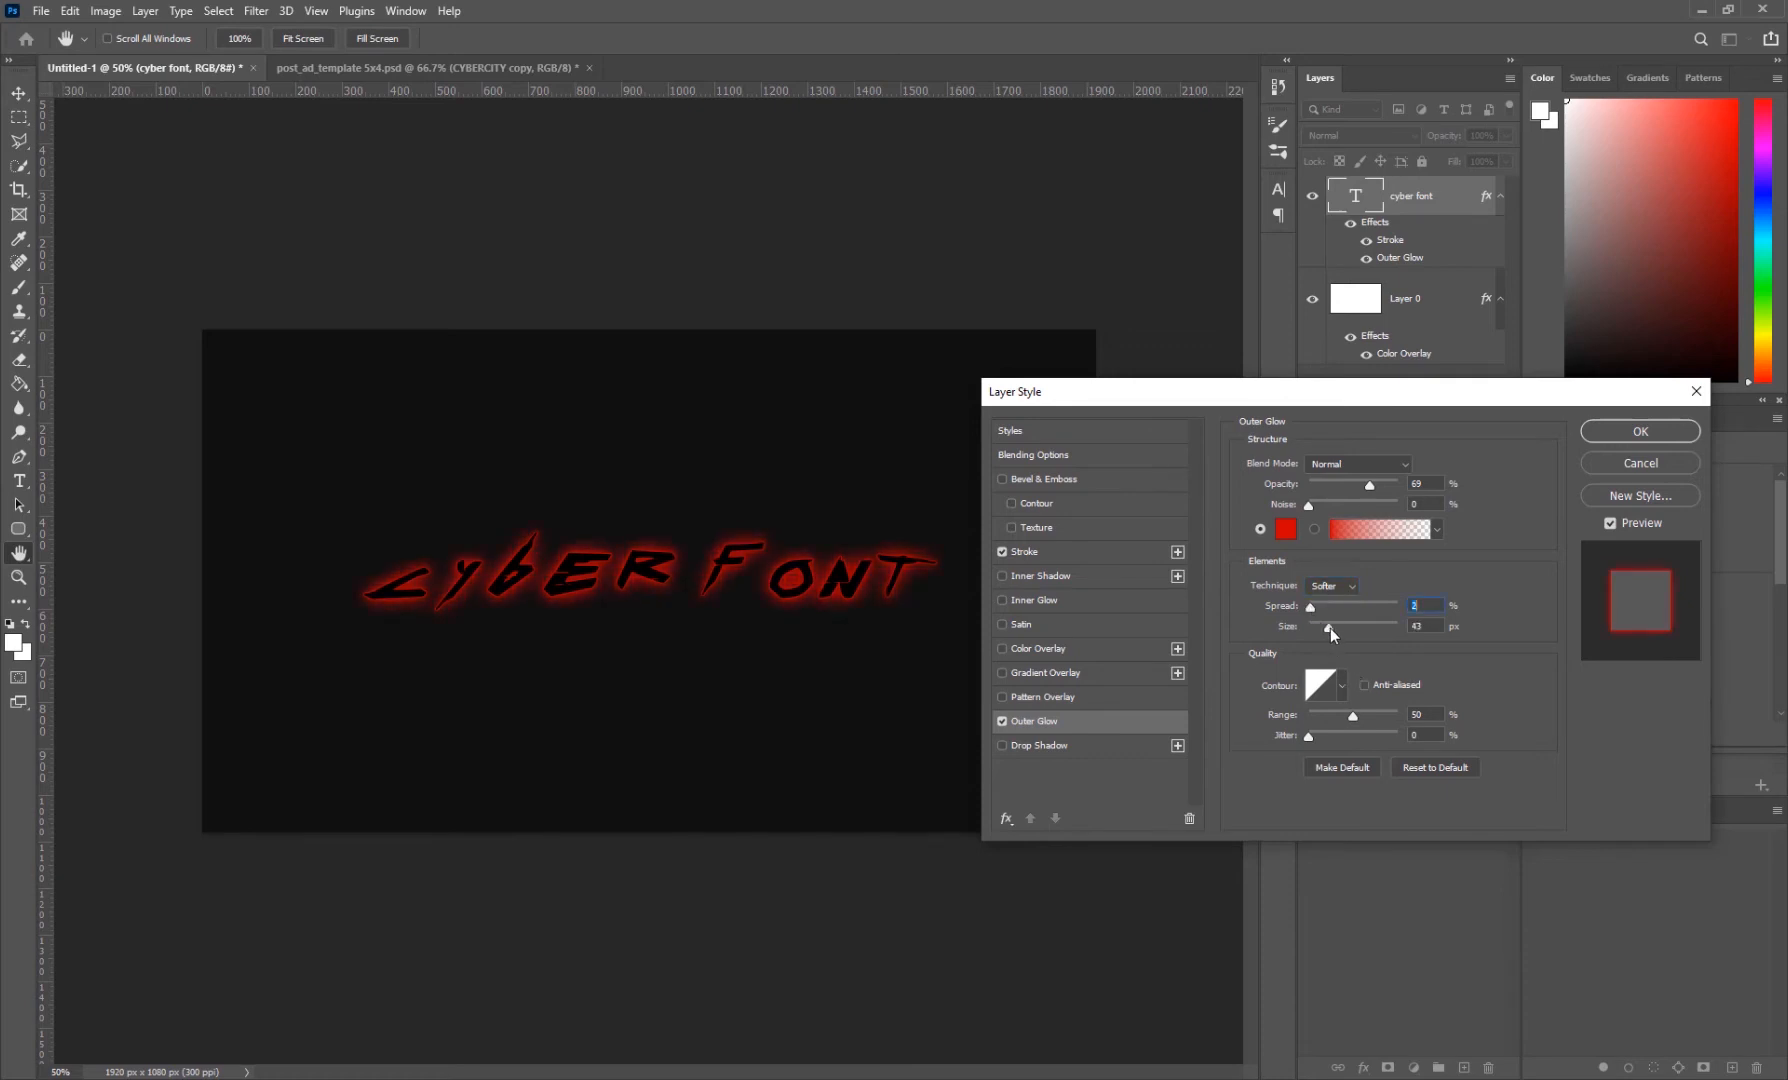
pyautogui.press('Tab')
pyautogui.click(1435, 767)
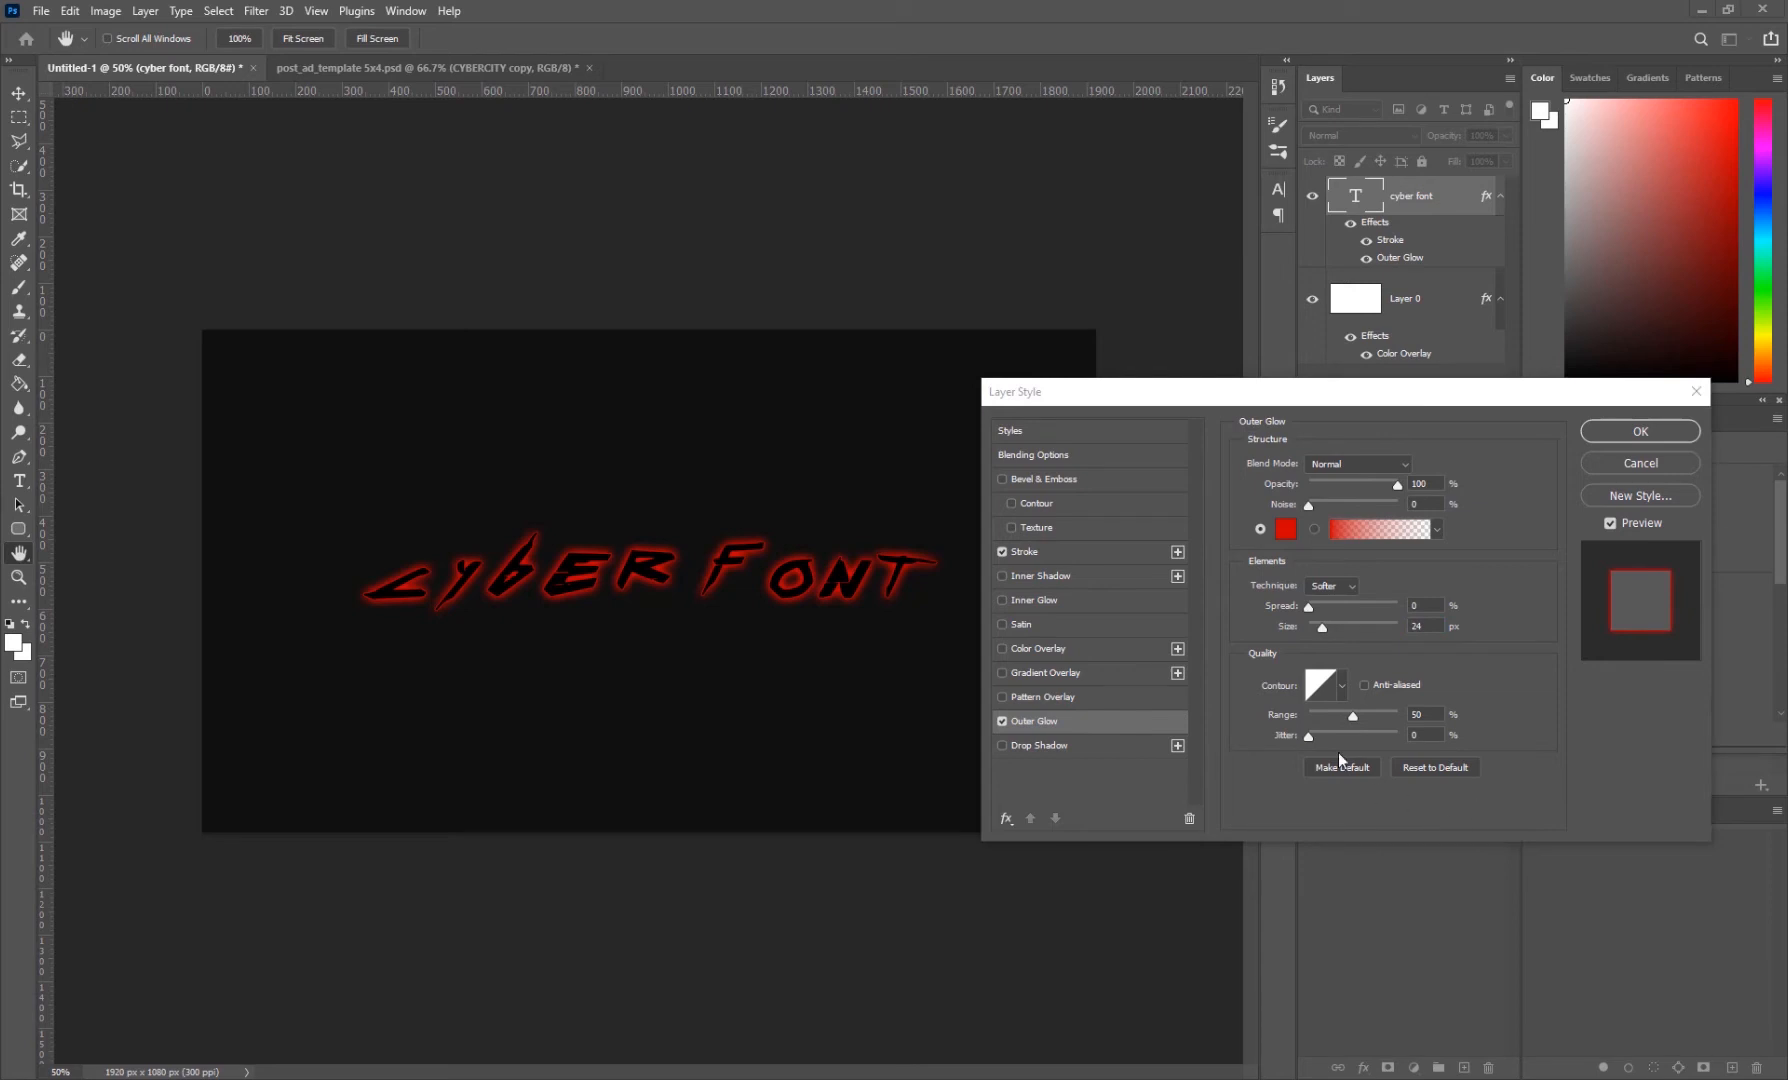
# - Reduce the Outer Glow's size to 13 px, give it the Rounded Steps contour, and apply the layer style
pyautogui.click(1323, 629)
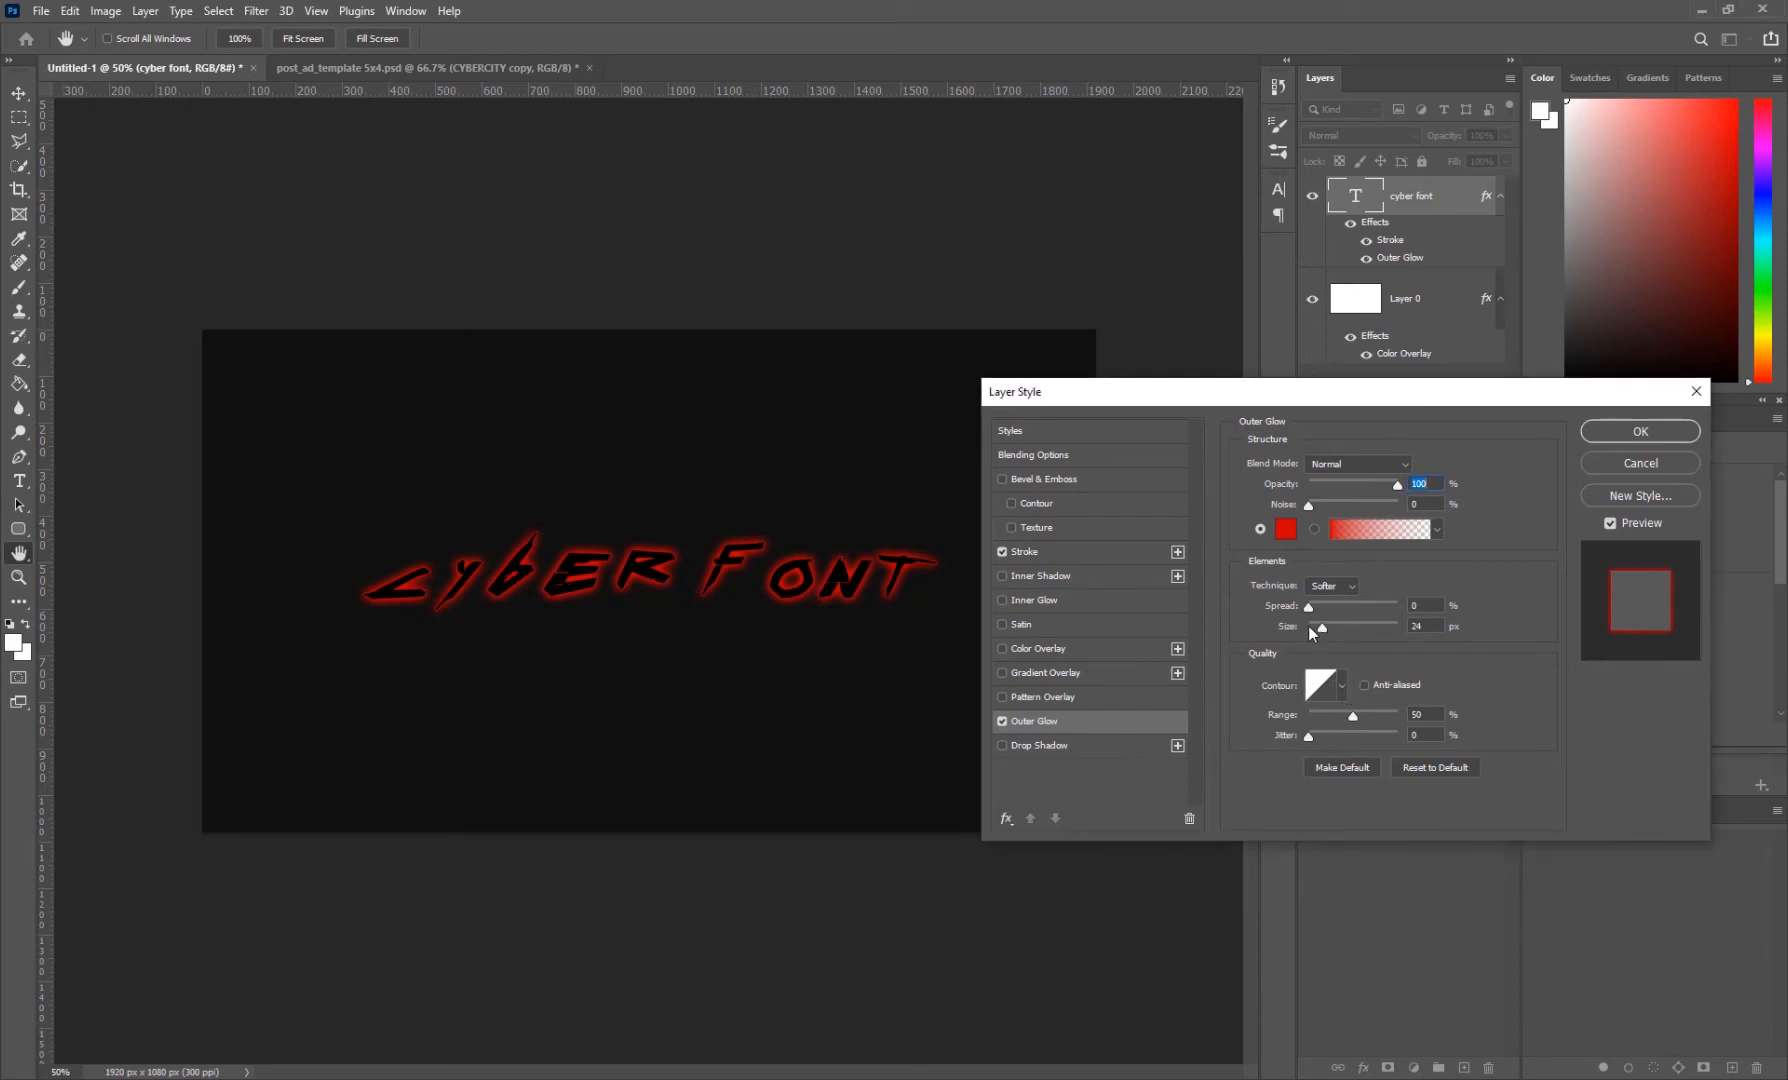
pyautogui.moveTo(1323, 630); pyautogui.dragTo(1323, 632)
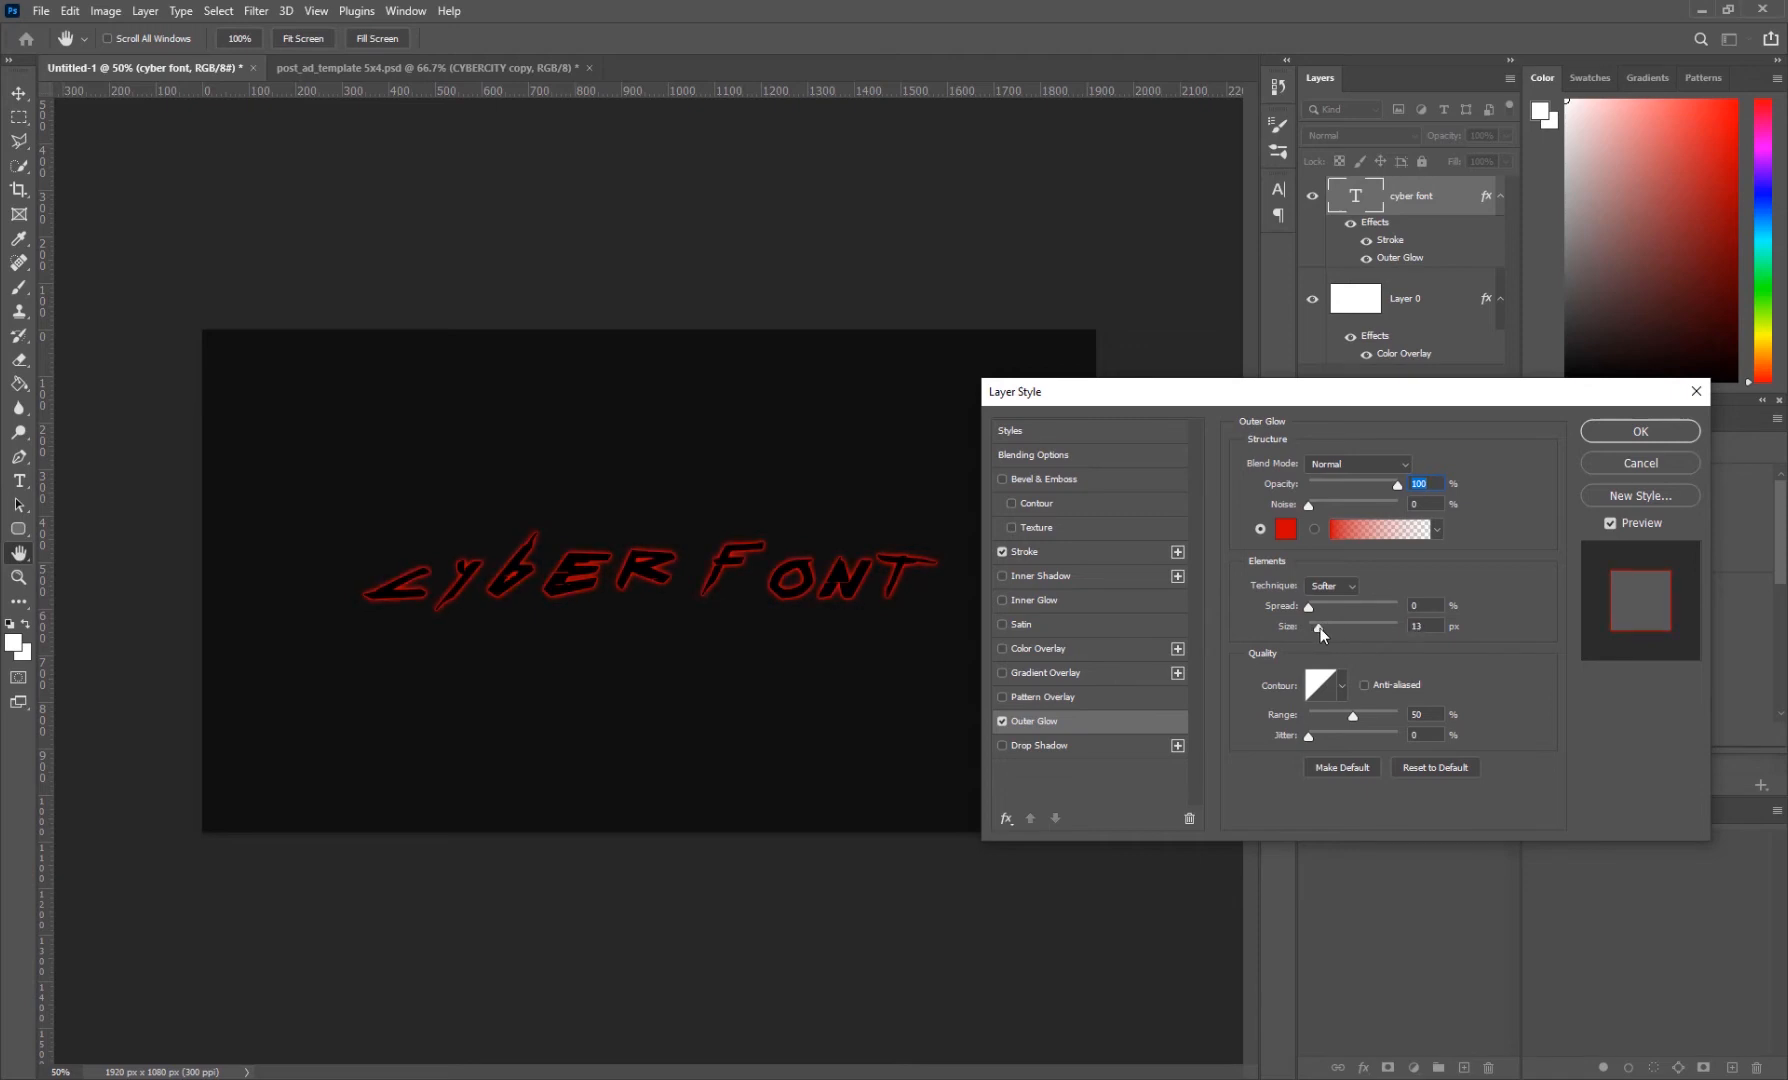
pyautogui.click(1342, 686)
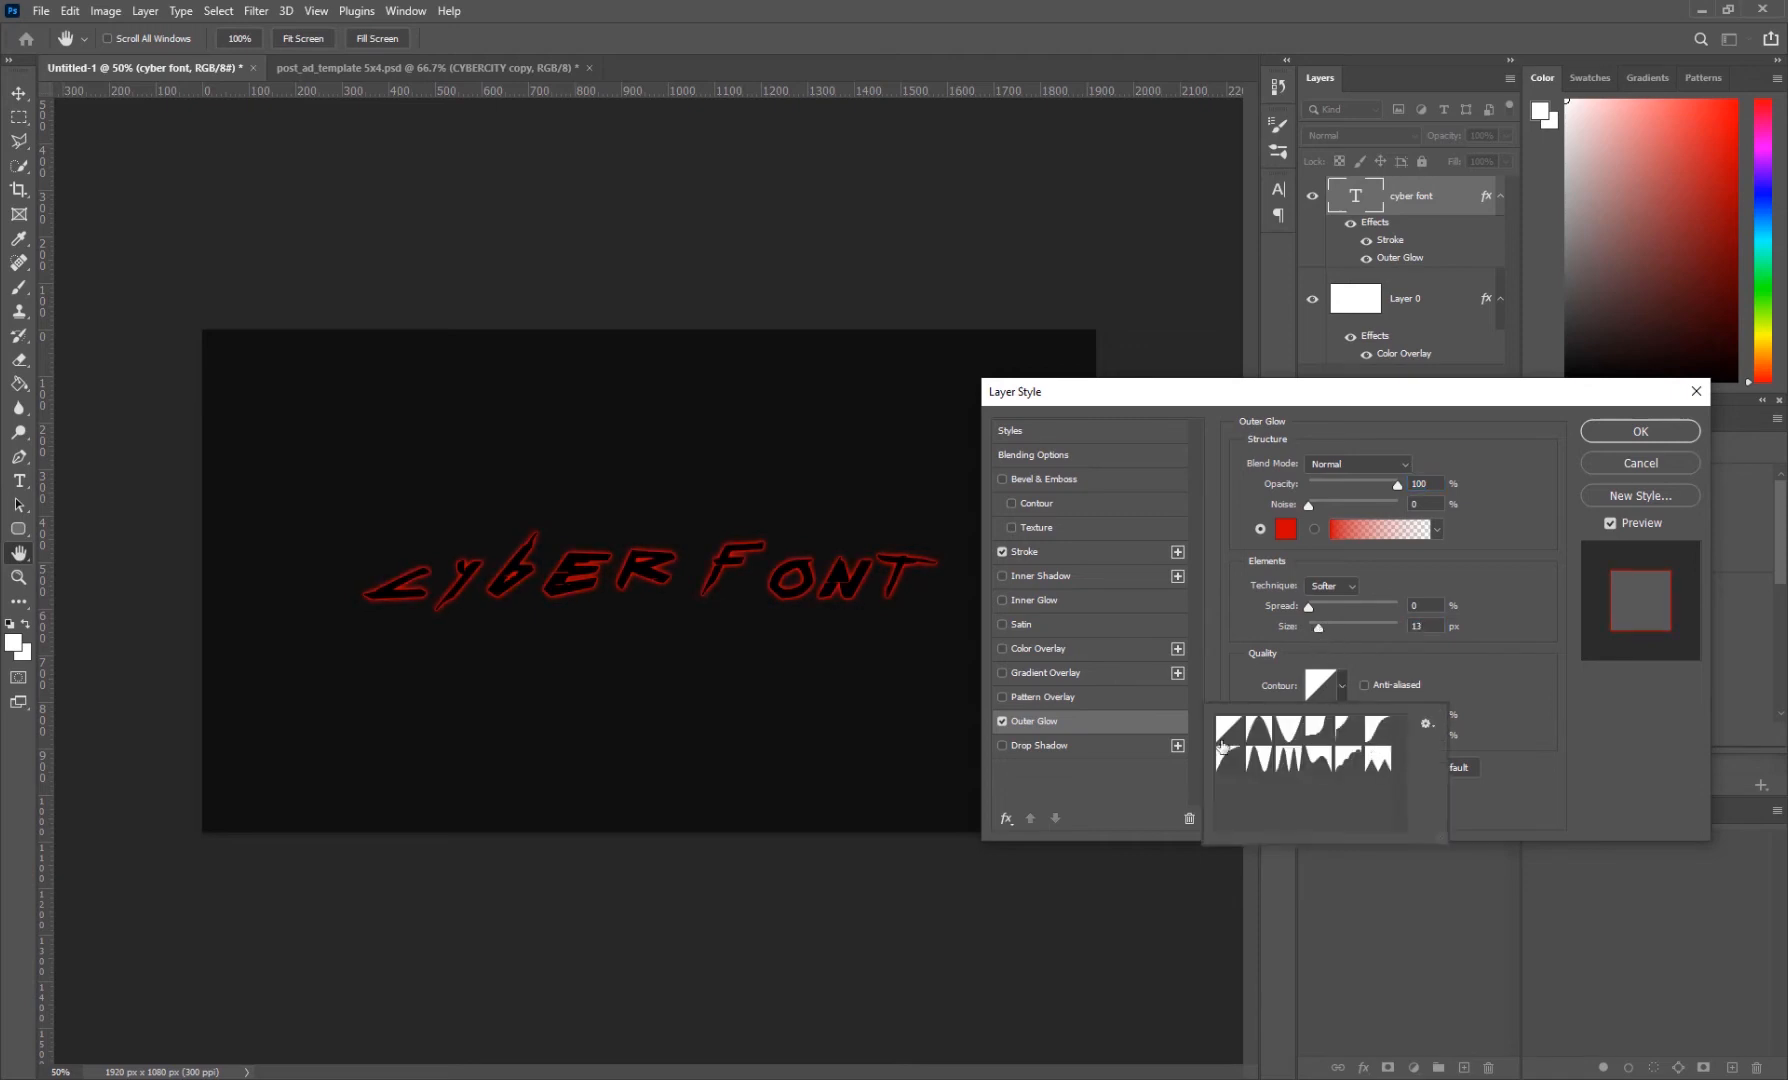
pyautogui.click(1350, 764)
pyautogui.click(1630, 431)
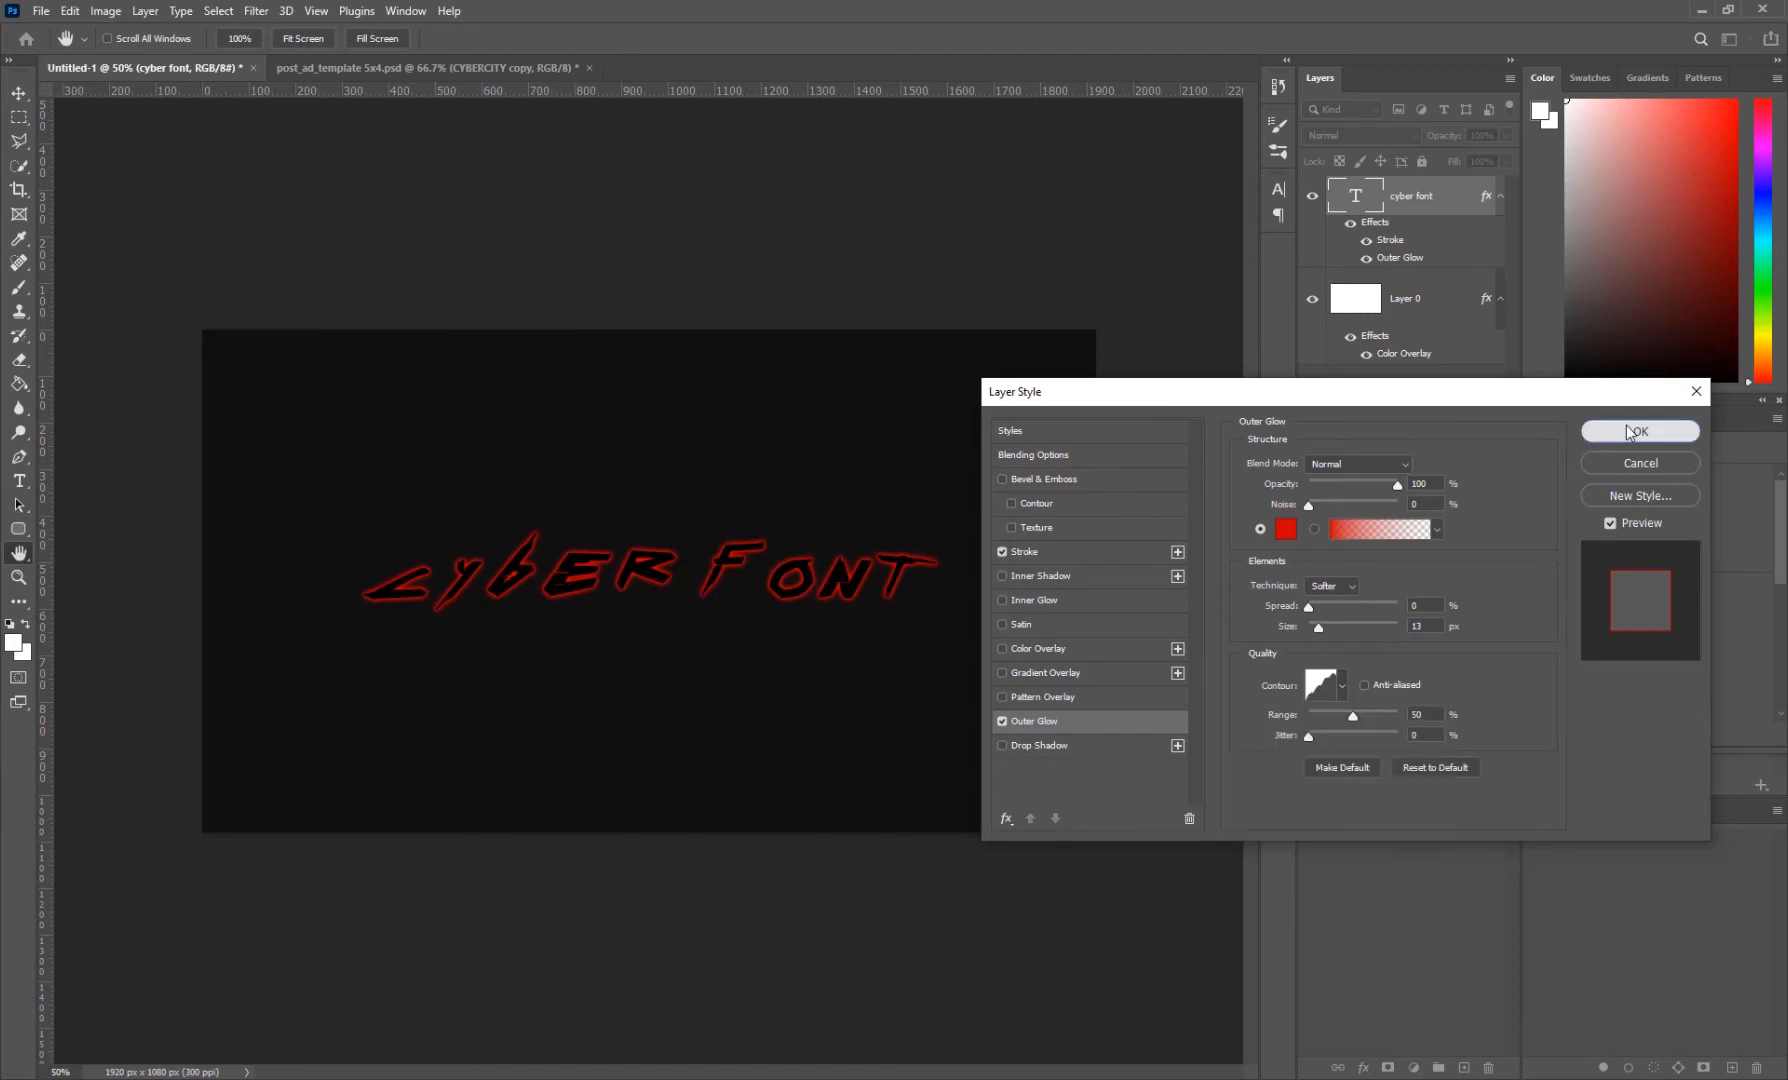
pyautogui.click(1630, 431)
# - Inspect the glow around the letters, reopen the Outer Glow settings, review its contour curve and choose a different contour preset
pyautogui.scroll(6, 726, 570)
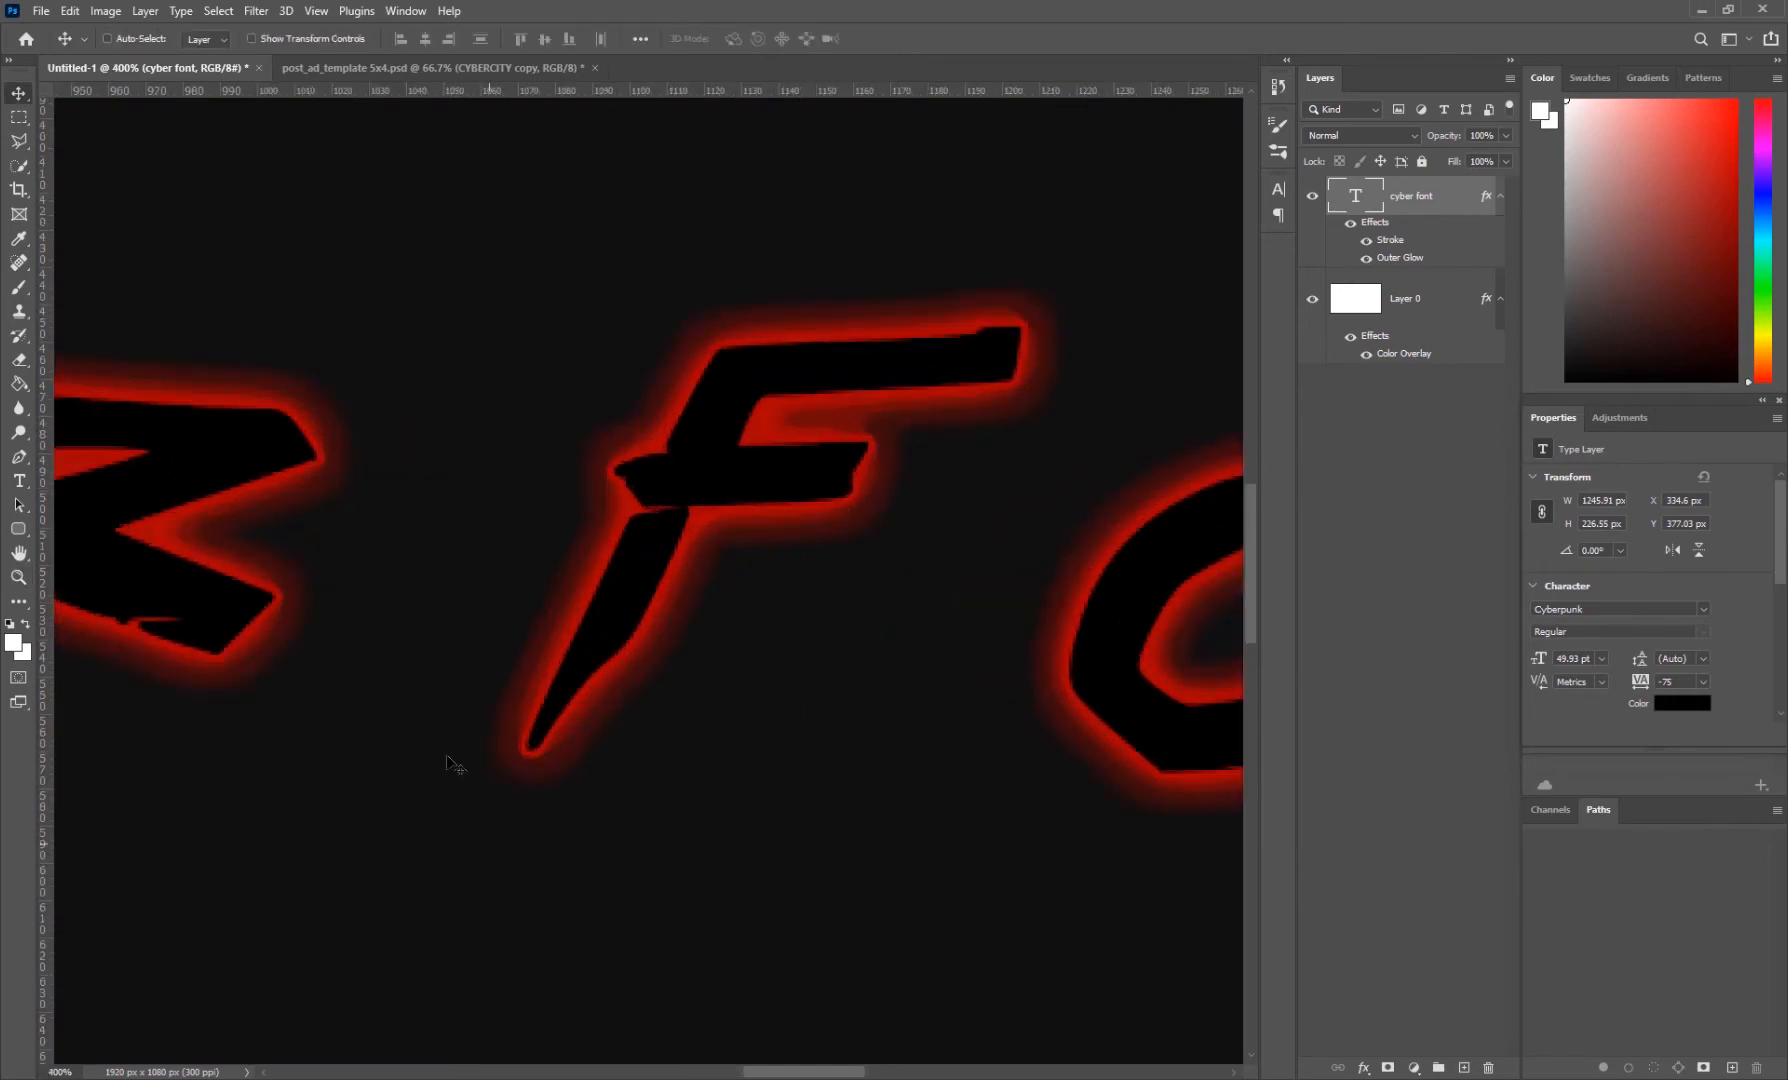
pyautogui.press('z')
pyautogui.keyDown('alt'); pyautogui.click(363, 630); pyautogui.keyUp('alt')
pyautogui.press('v')
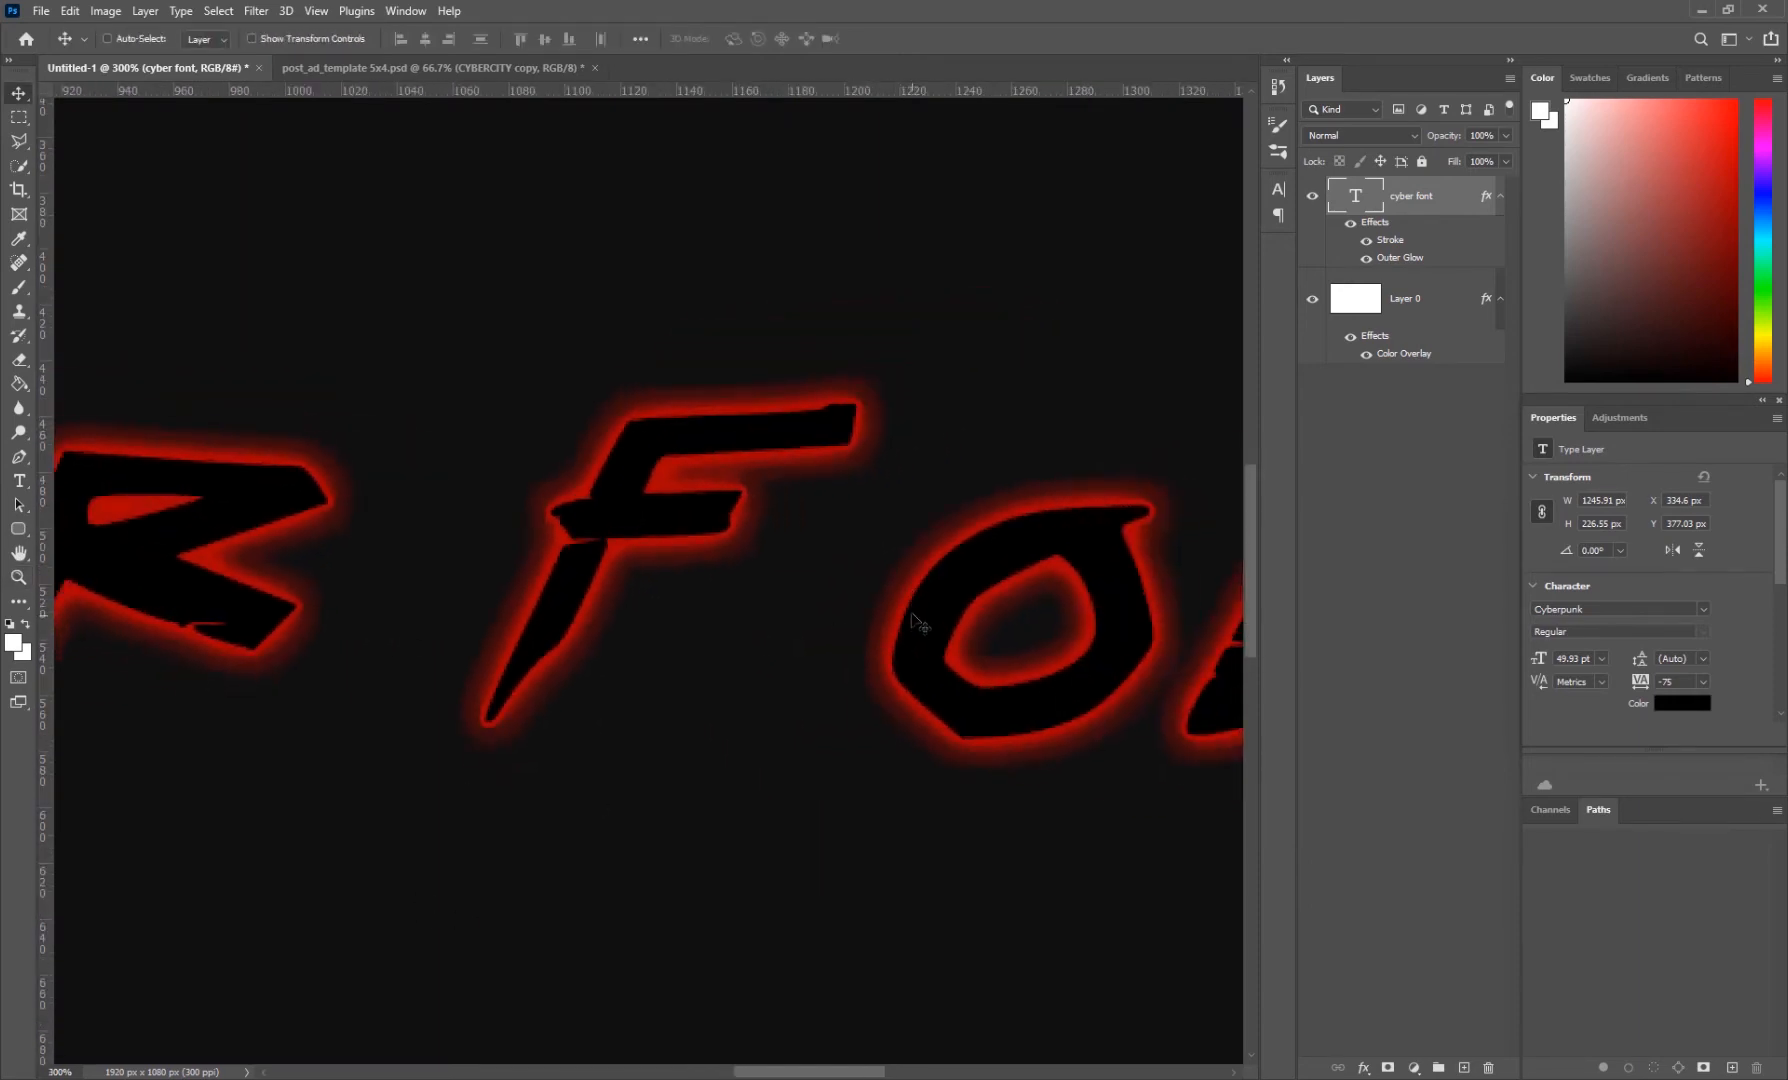
pyautogui.scroll(-3, 580, 617)
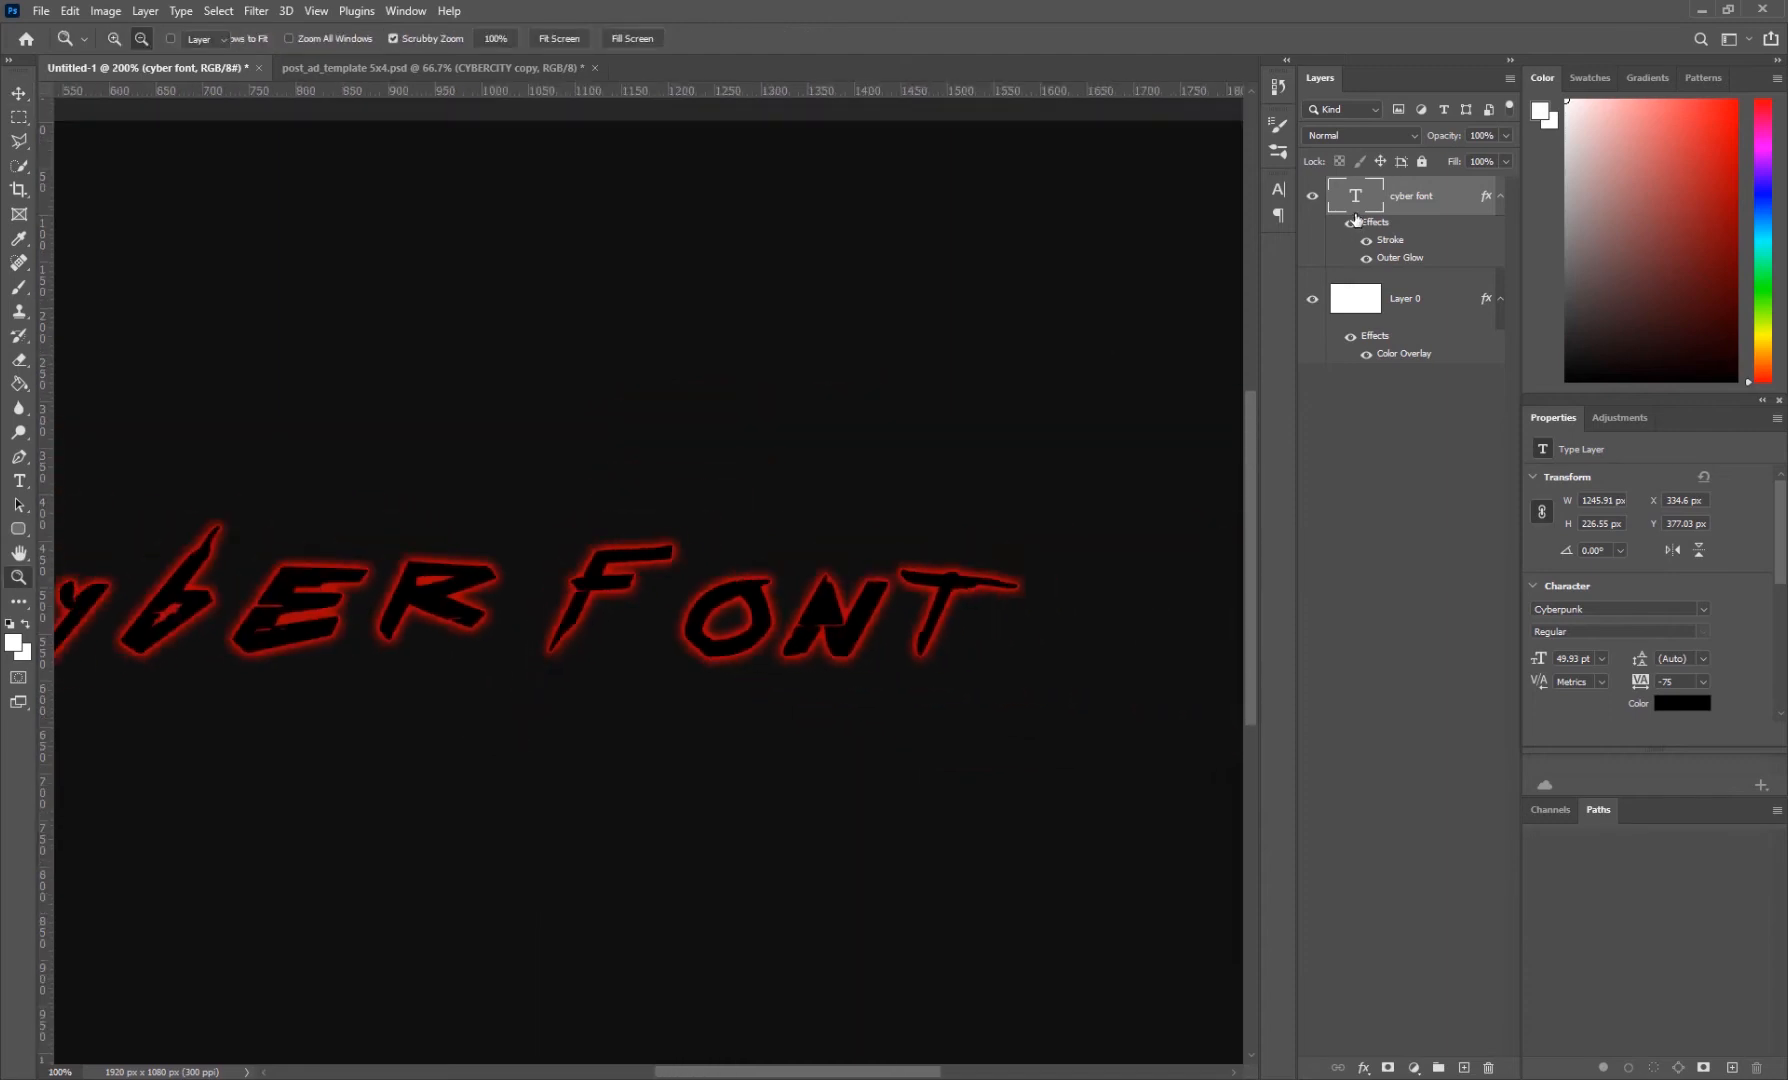
pyautogui.doubleClick(1410, 258)
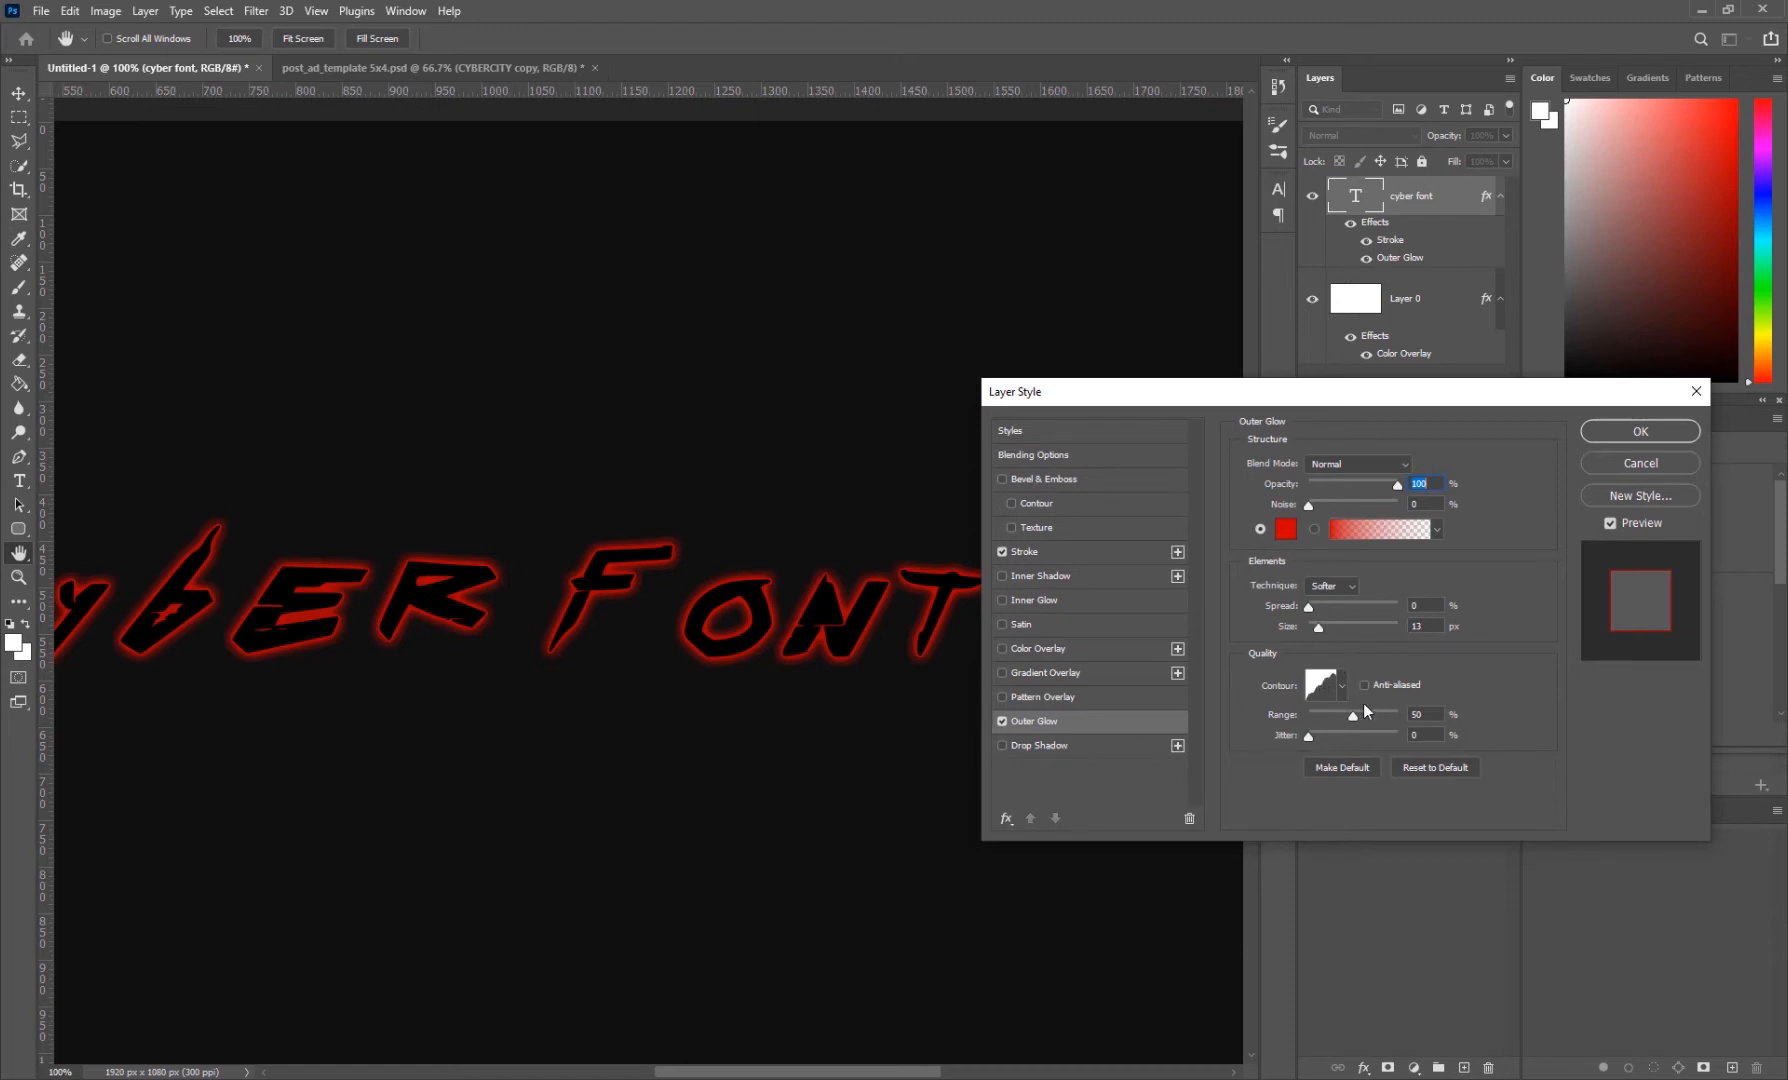
pyautogui.click(1322, 685)
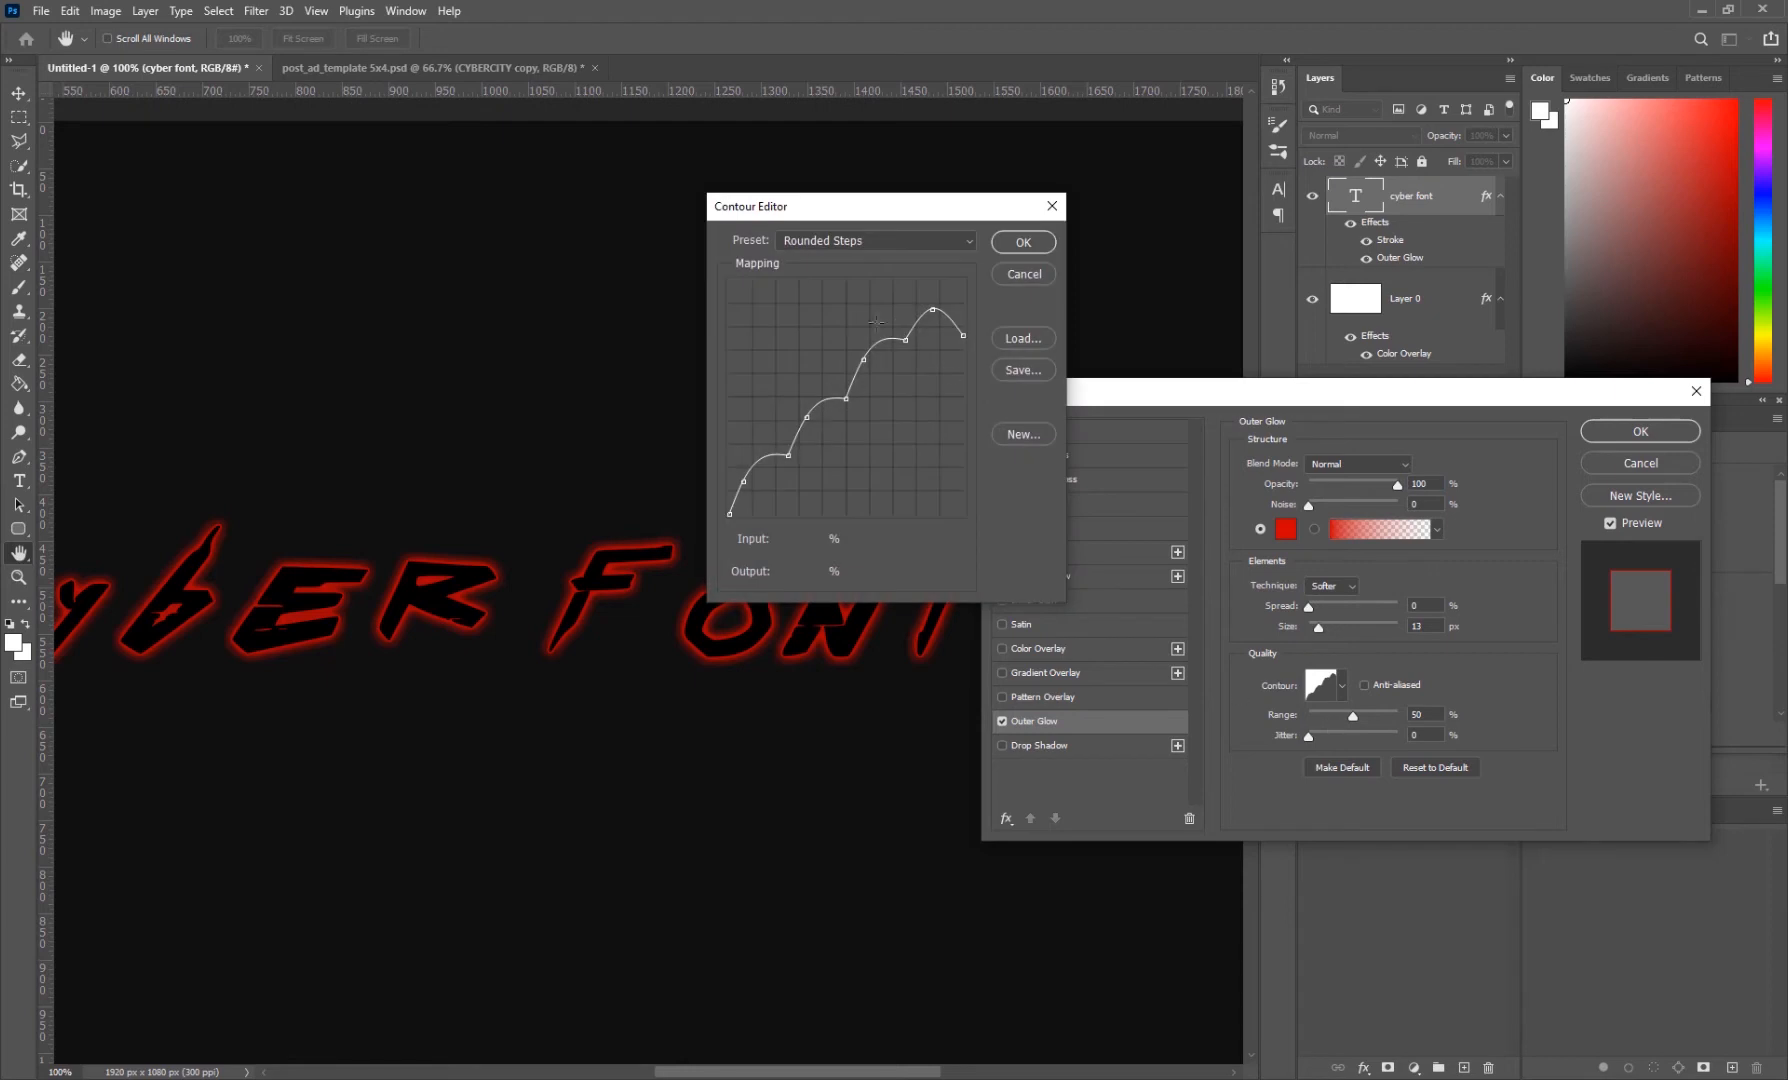
pyautogui.click(1022, 241)
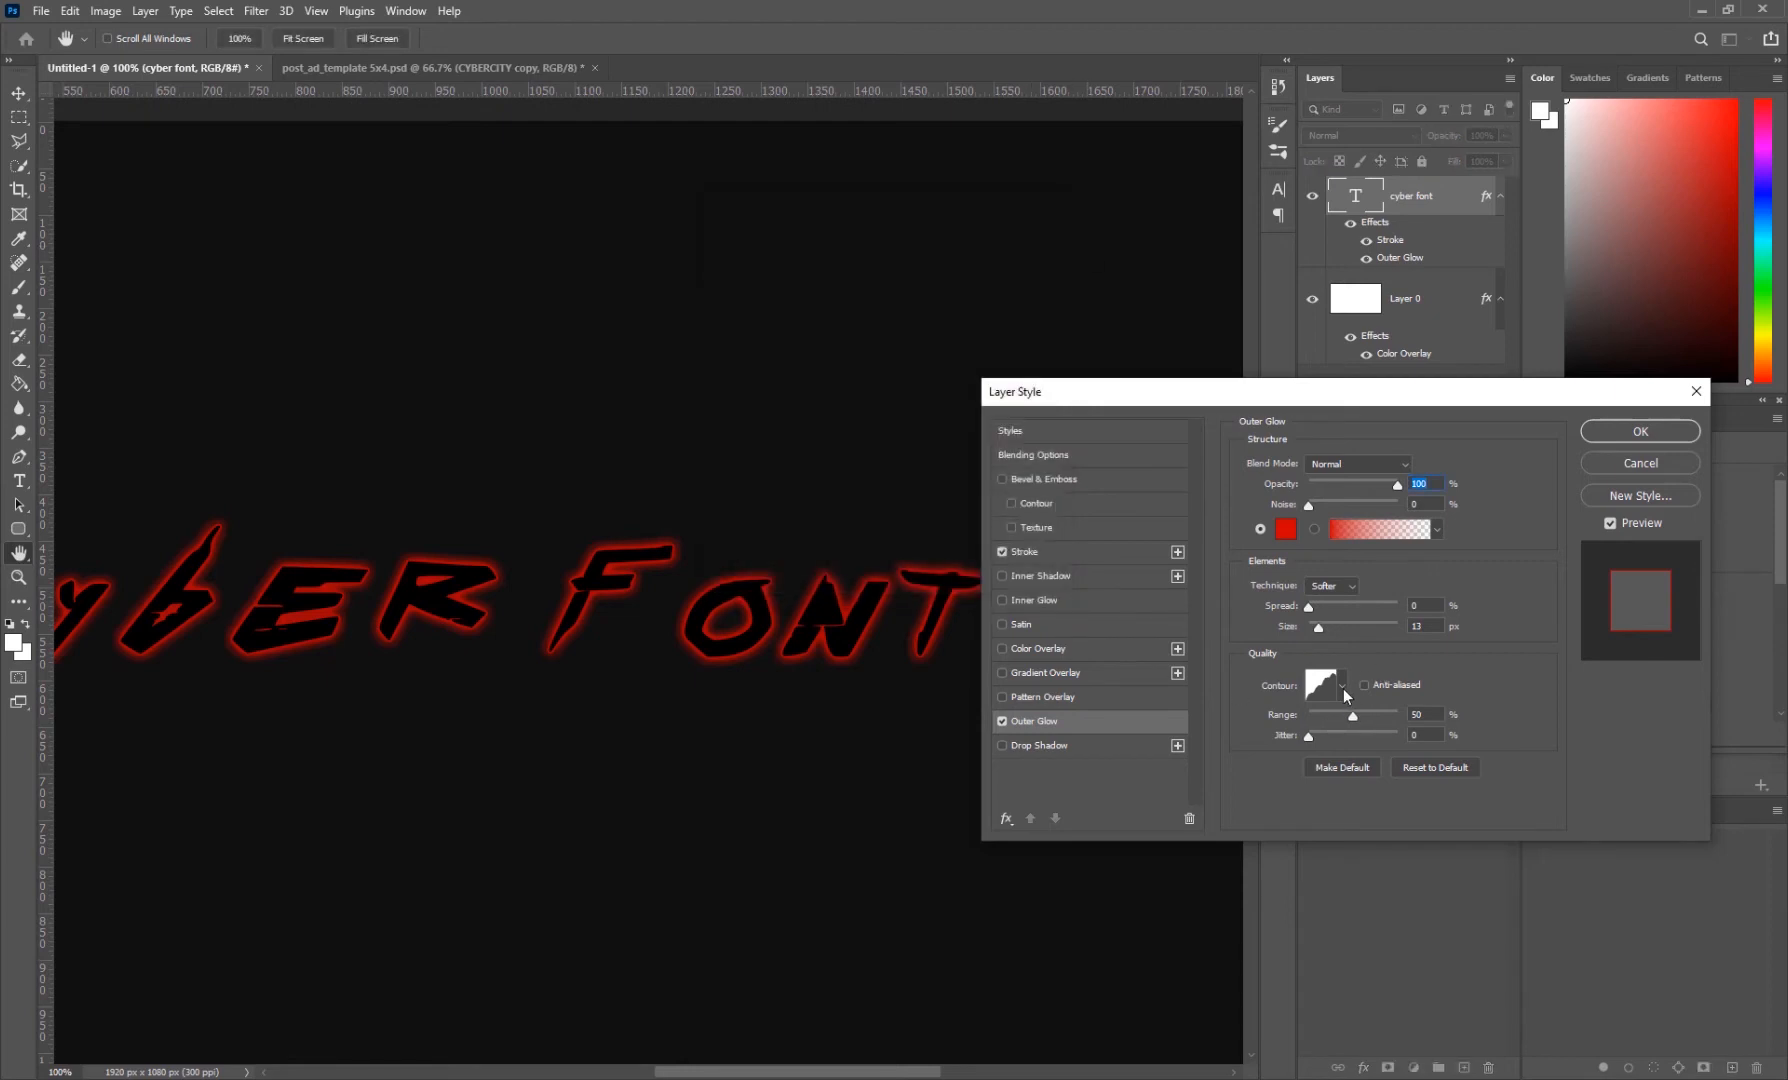
pyautogui.click(1342, 689)
pyautogui.click(1237, 750)
pyautogui.click(1480, 697)
# - Add an Inner Glow to the text and change its colour to red
pyautogui.click(1055, 598)
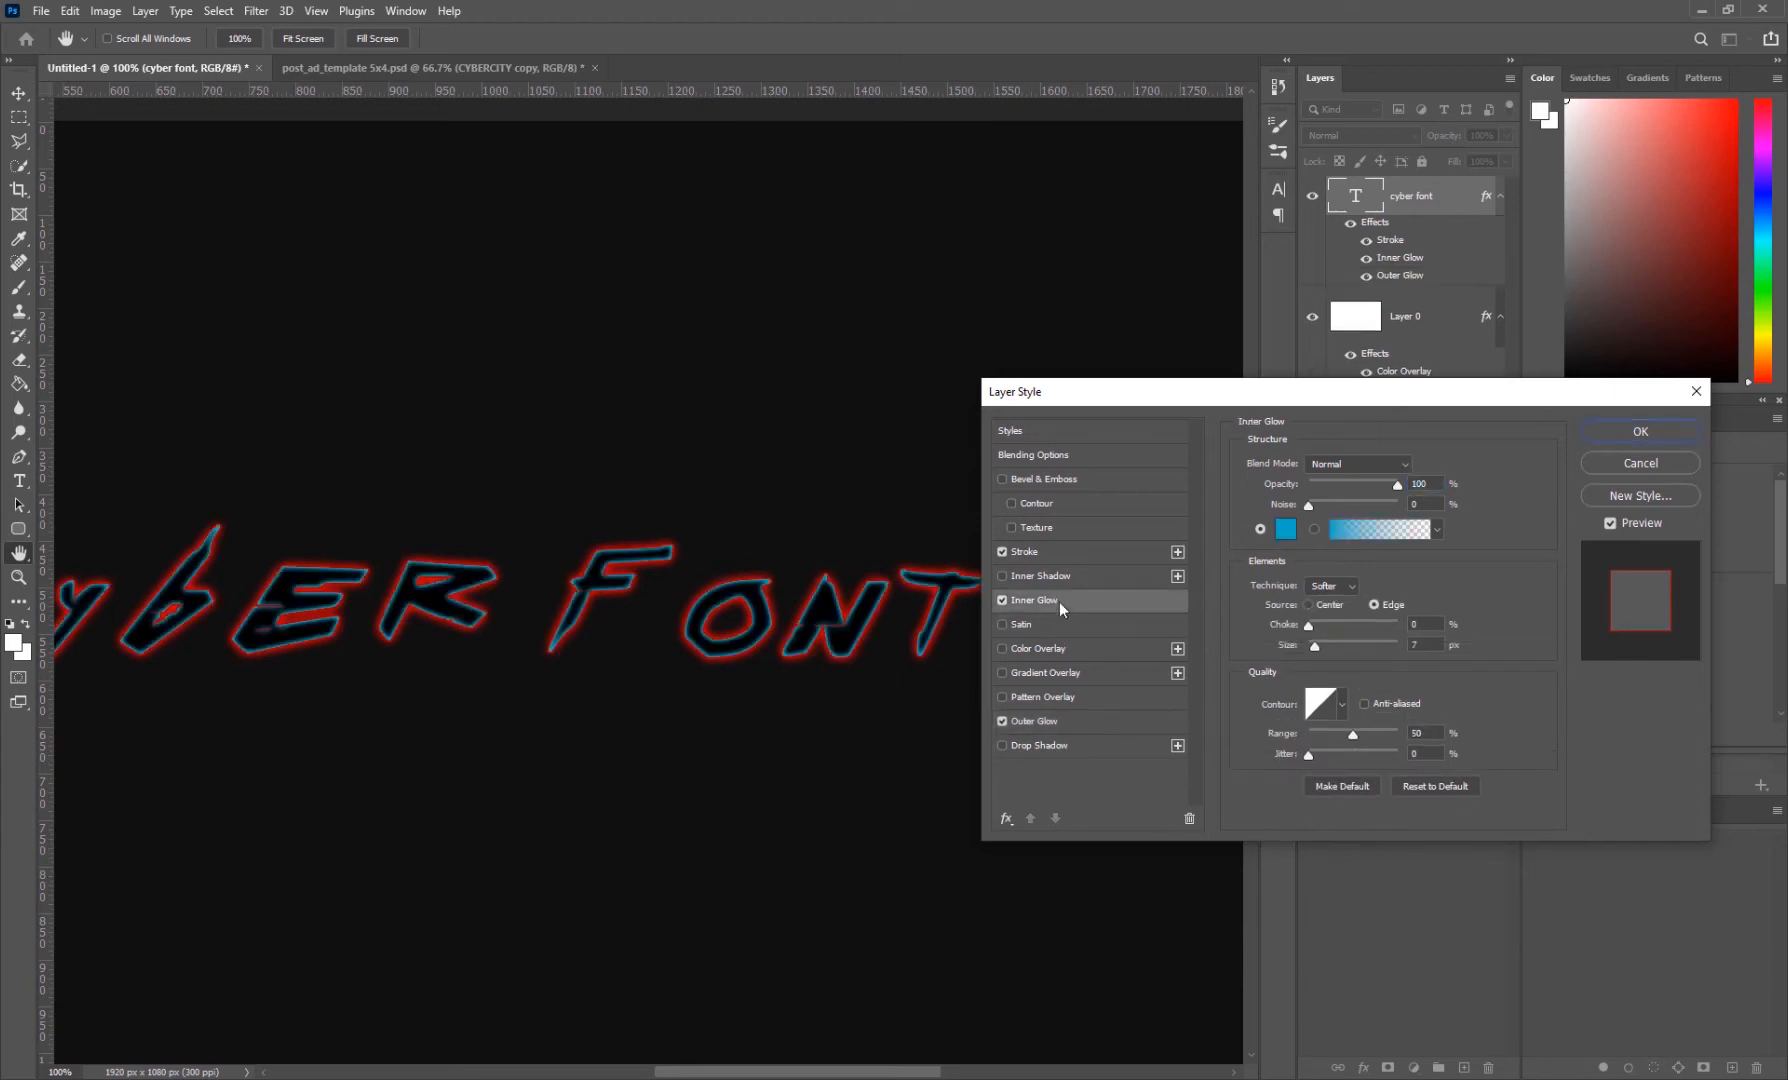
pyautogui.click(1285, 530)
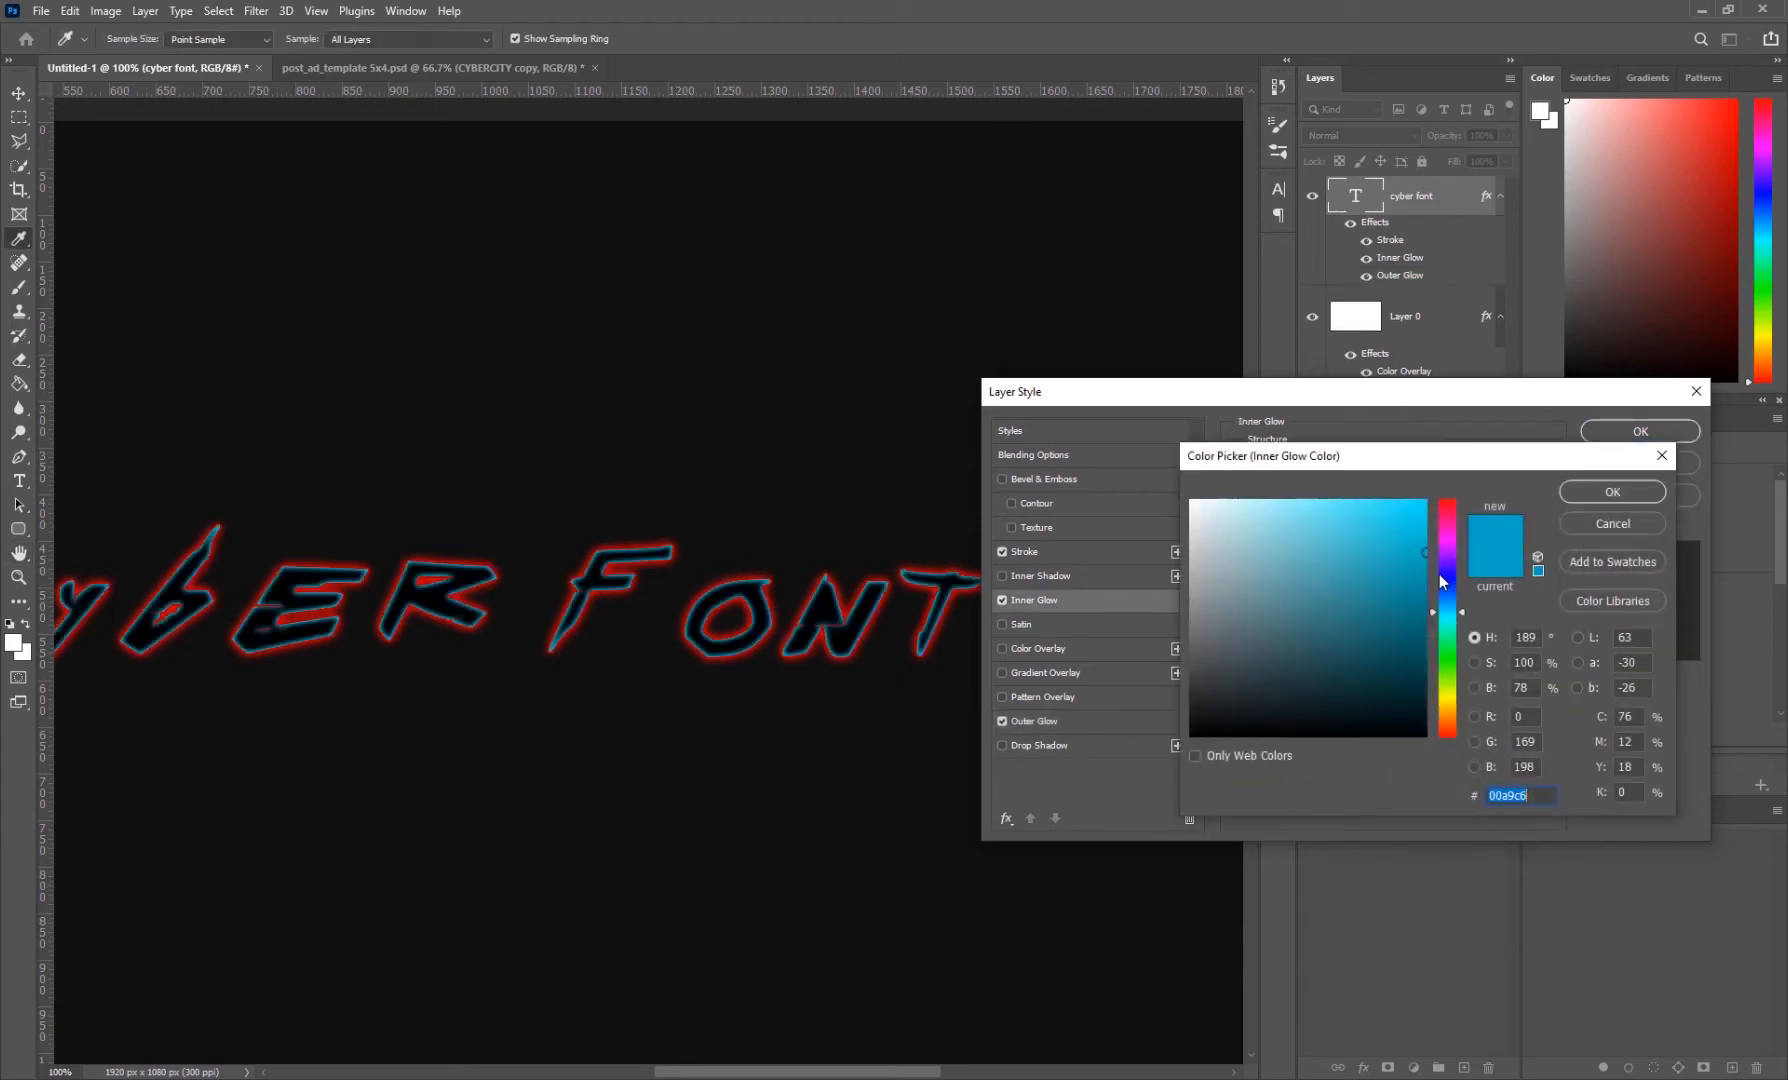
pyautogui.moveTo(1447, 590); pyautogui.dragTo(1449, 468)
pyautogui.click(1622, 493)
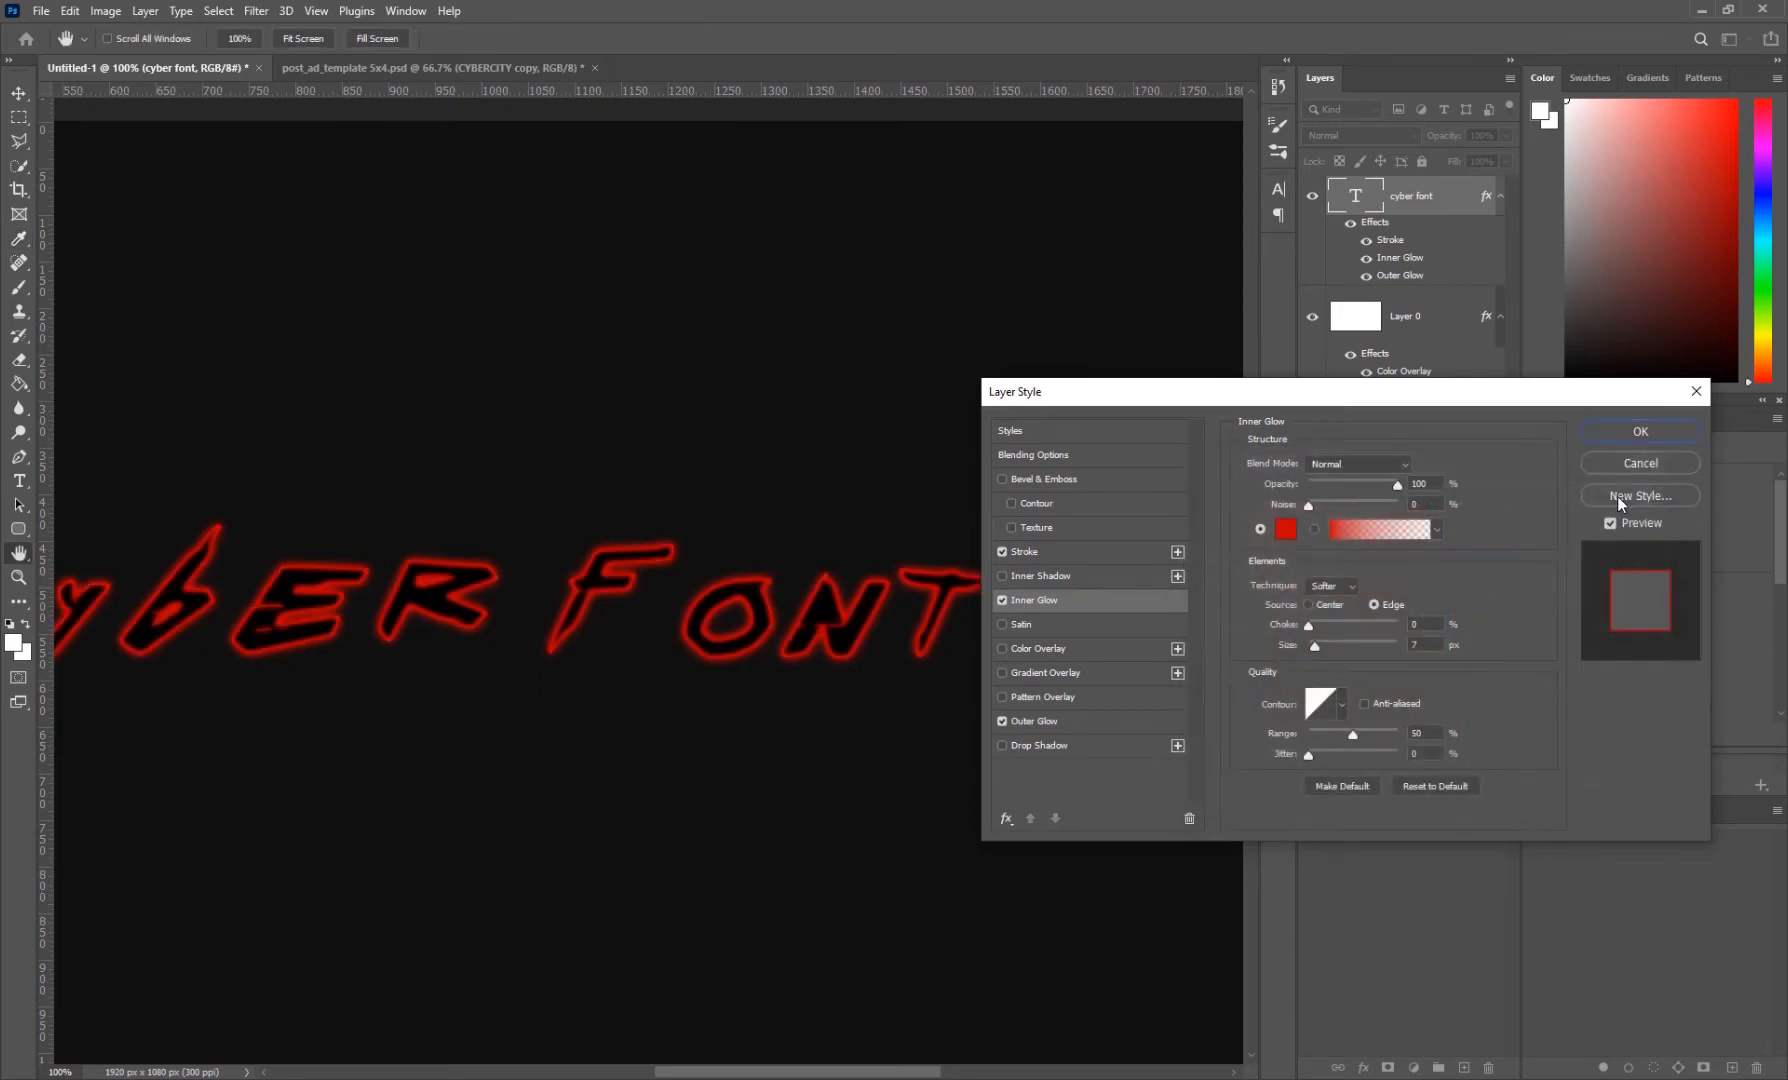
# - Try the Precise technique for the Inner Glow and restore Softer
pyautogui.click(1334, 581)
pyautogui.click(1334, 612)
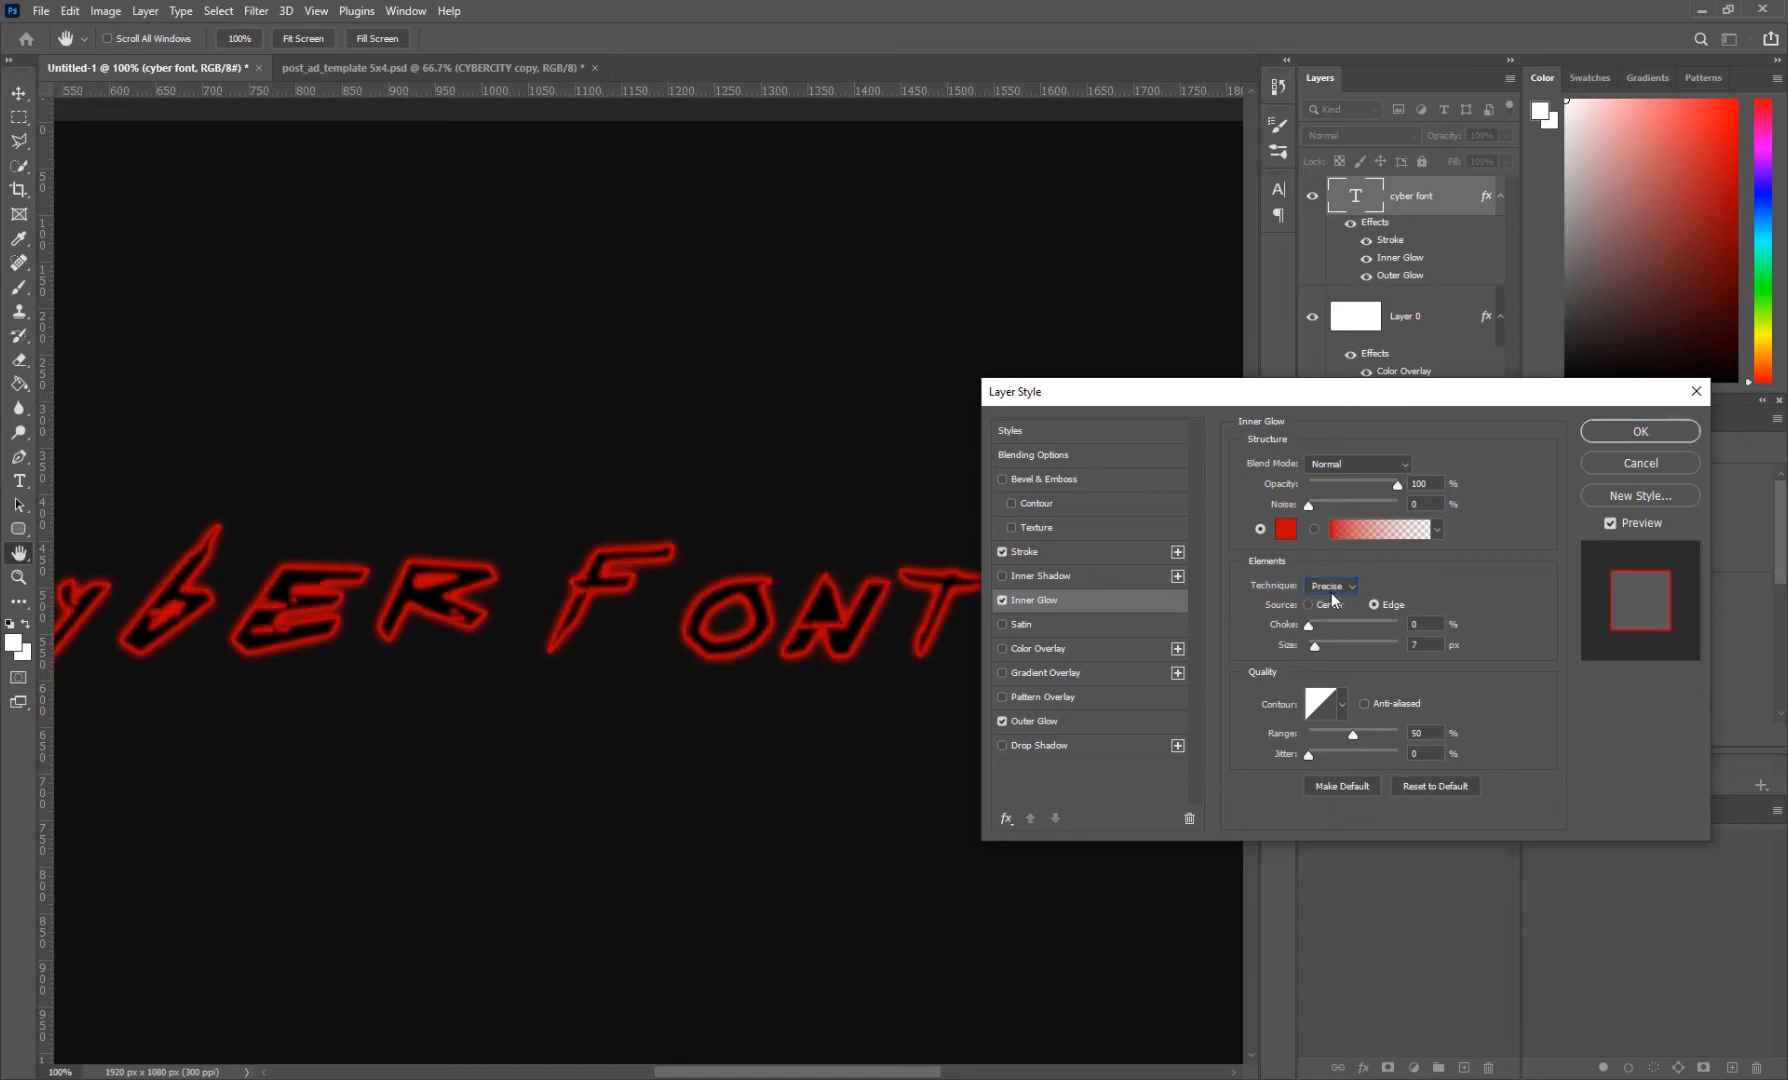
pyautogui.click(1331, 588)
pyautogui.click(1330, 598)
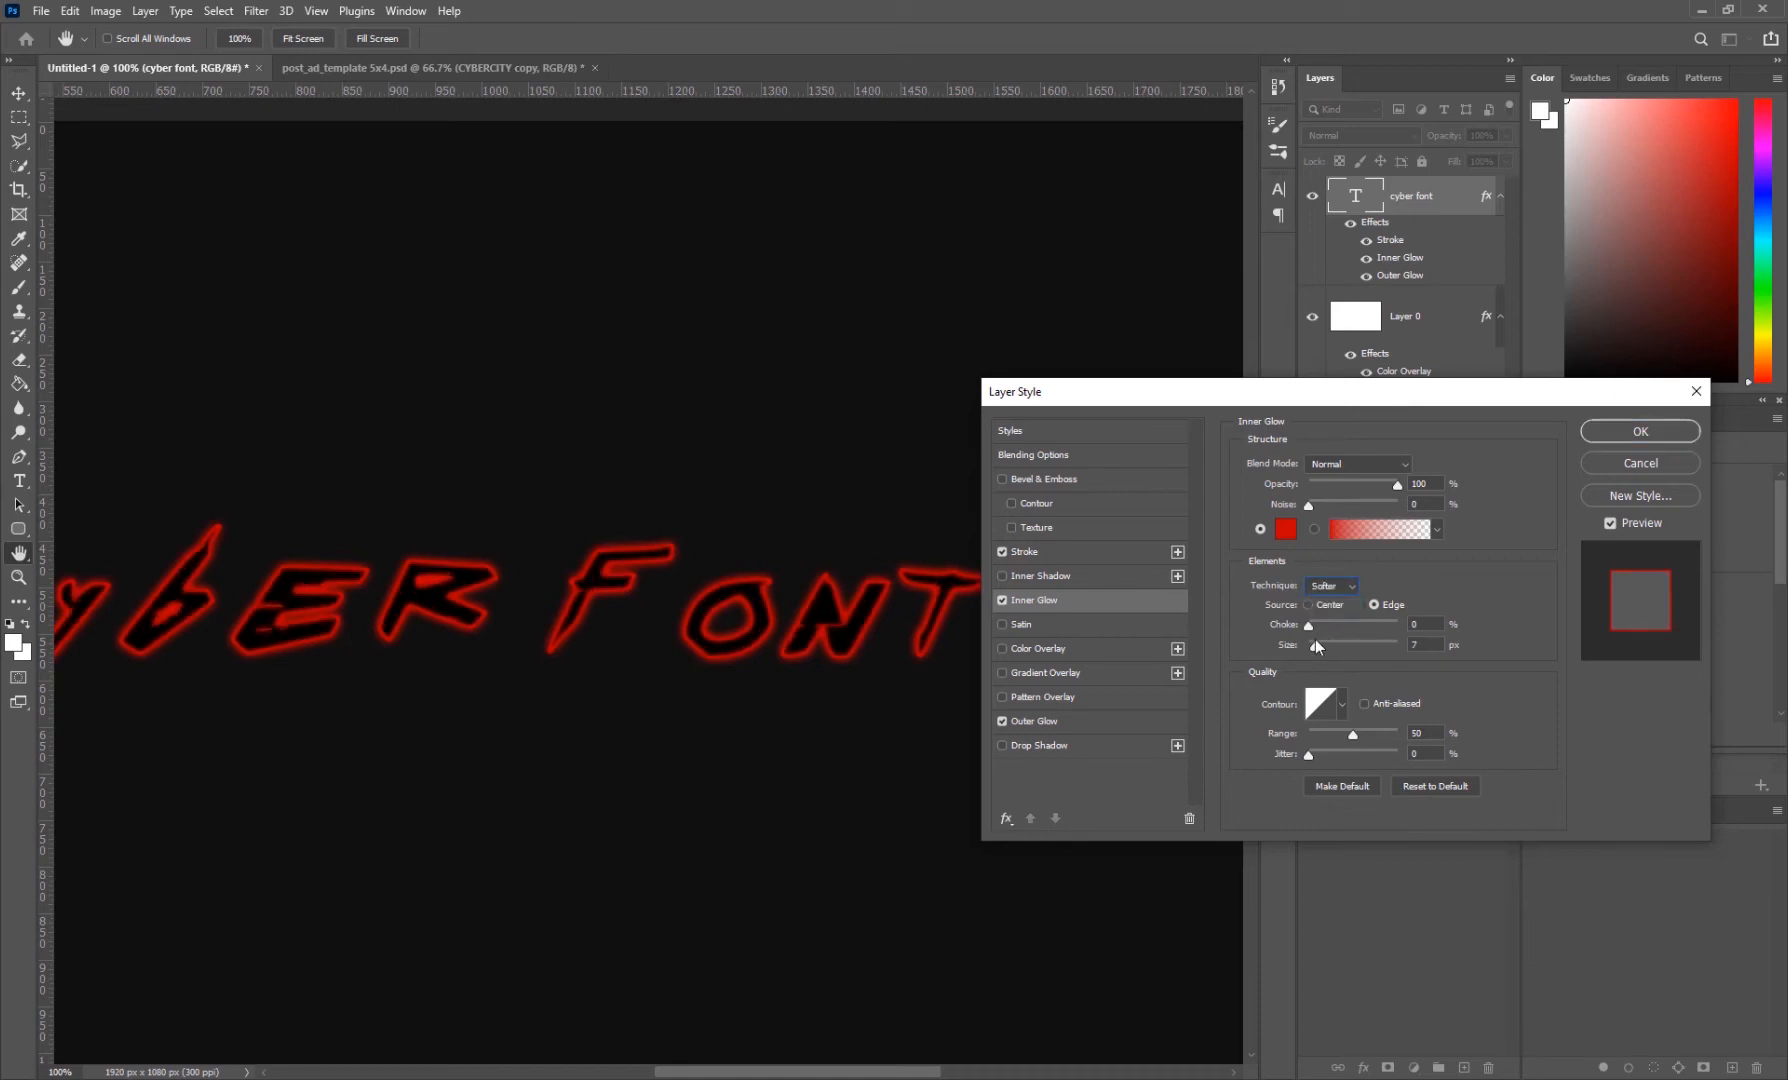
# - Set the Inner Glow's size to 13 px and its opacity to 60%, and apply the layer style
pyautogui.moveTo(1315, 645)
pyautogui.mouseDown()
pyautogui.moveTo(1337, 645)
pyautogui.moveTo(1322, 651)
pyautogui.mouseUp()
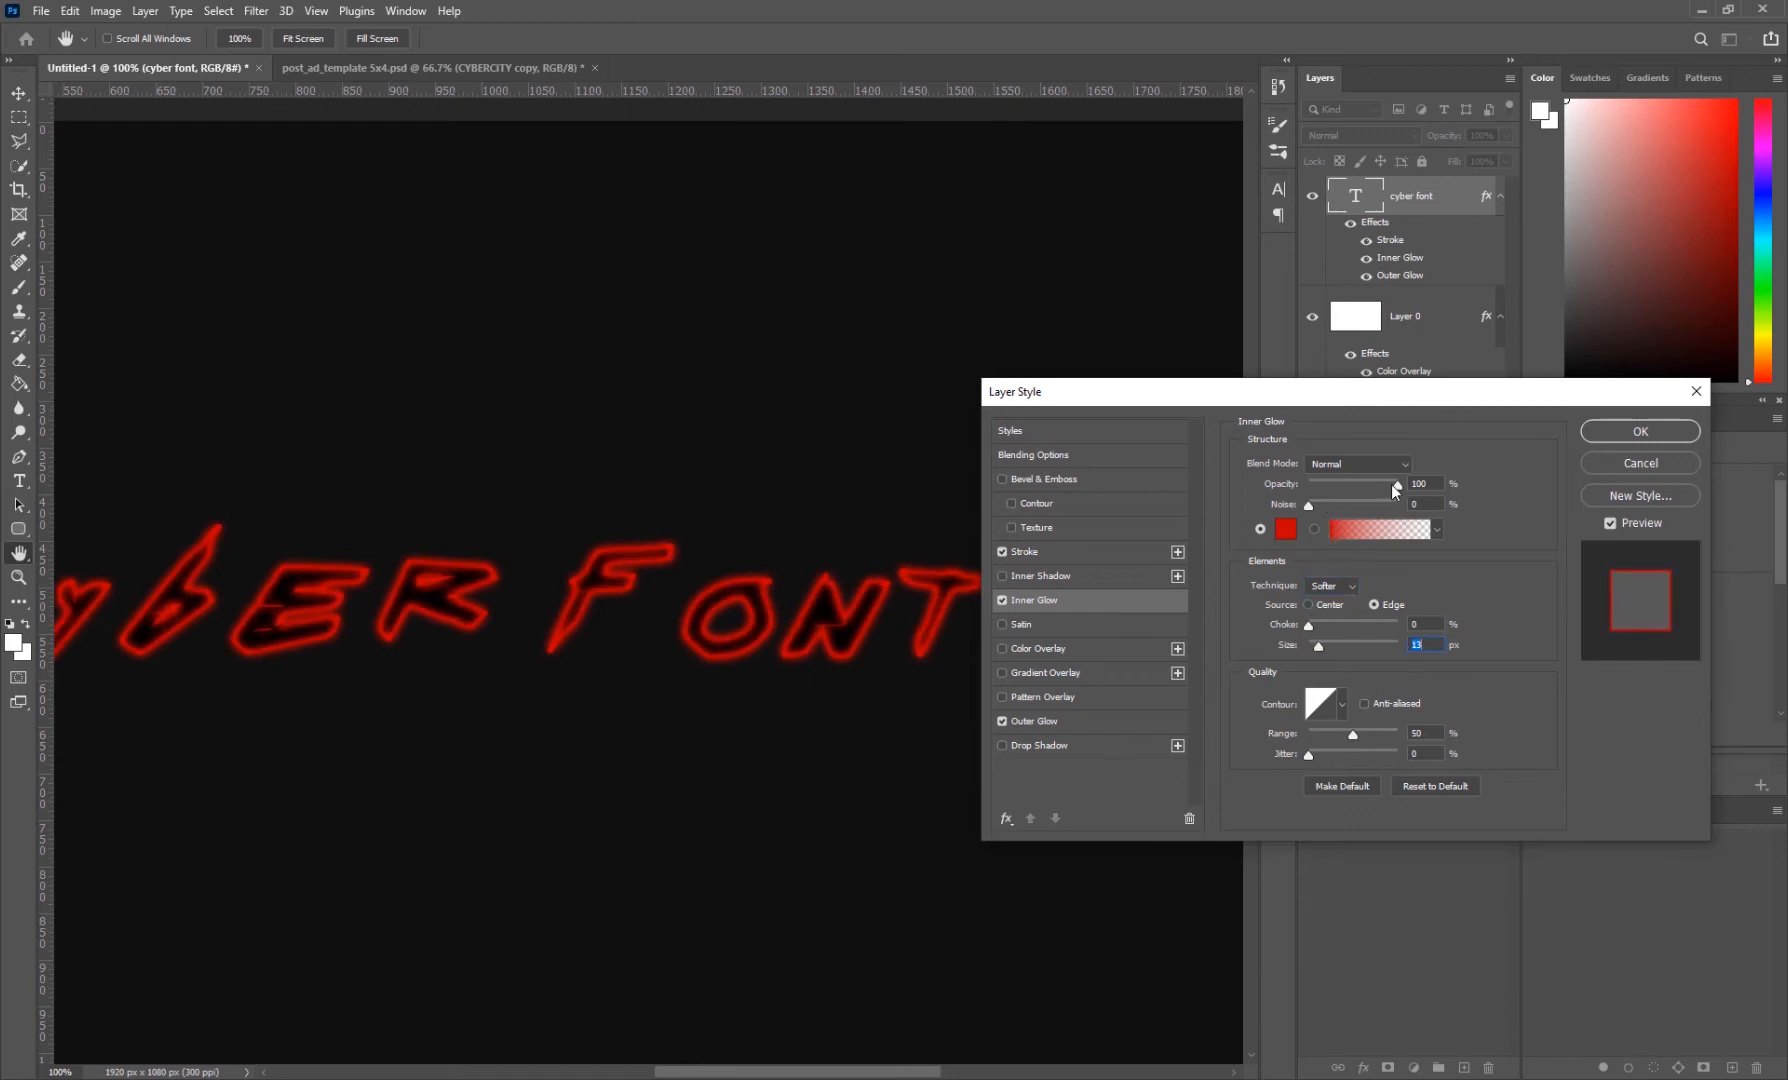
pyautogui.moveTo(1397, 486); pyautogui.dragTo(1348, 490)
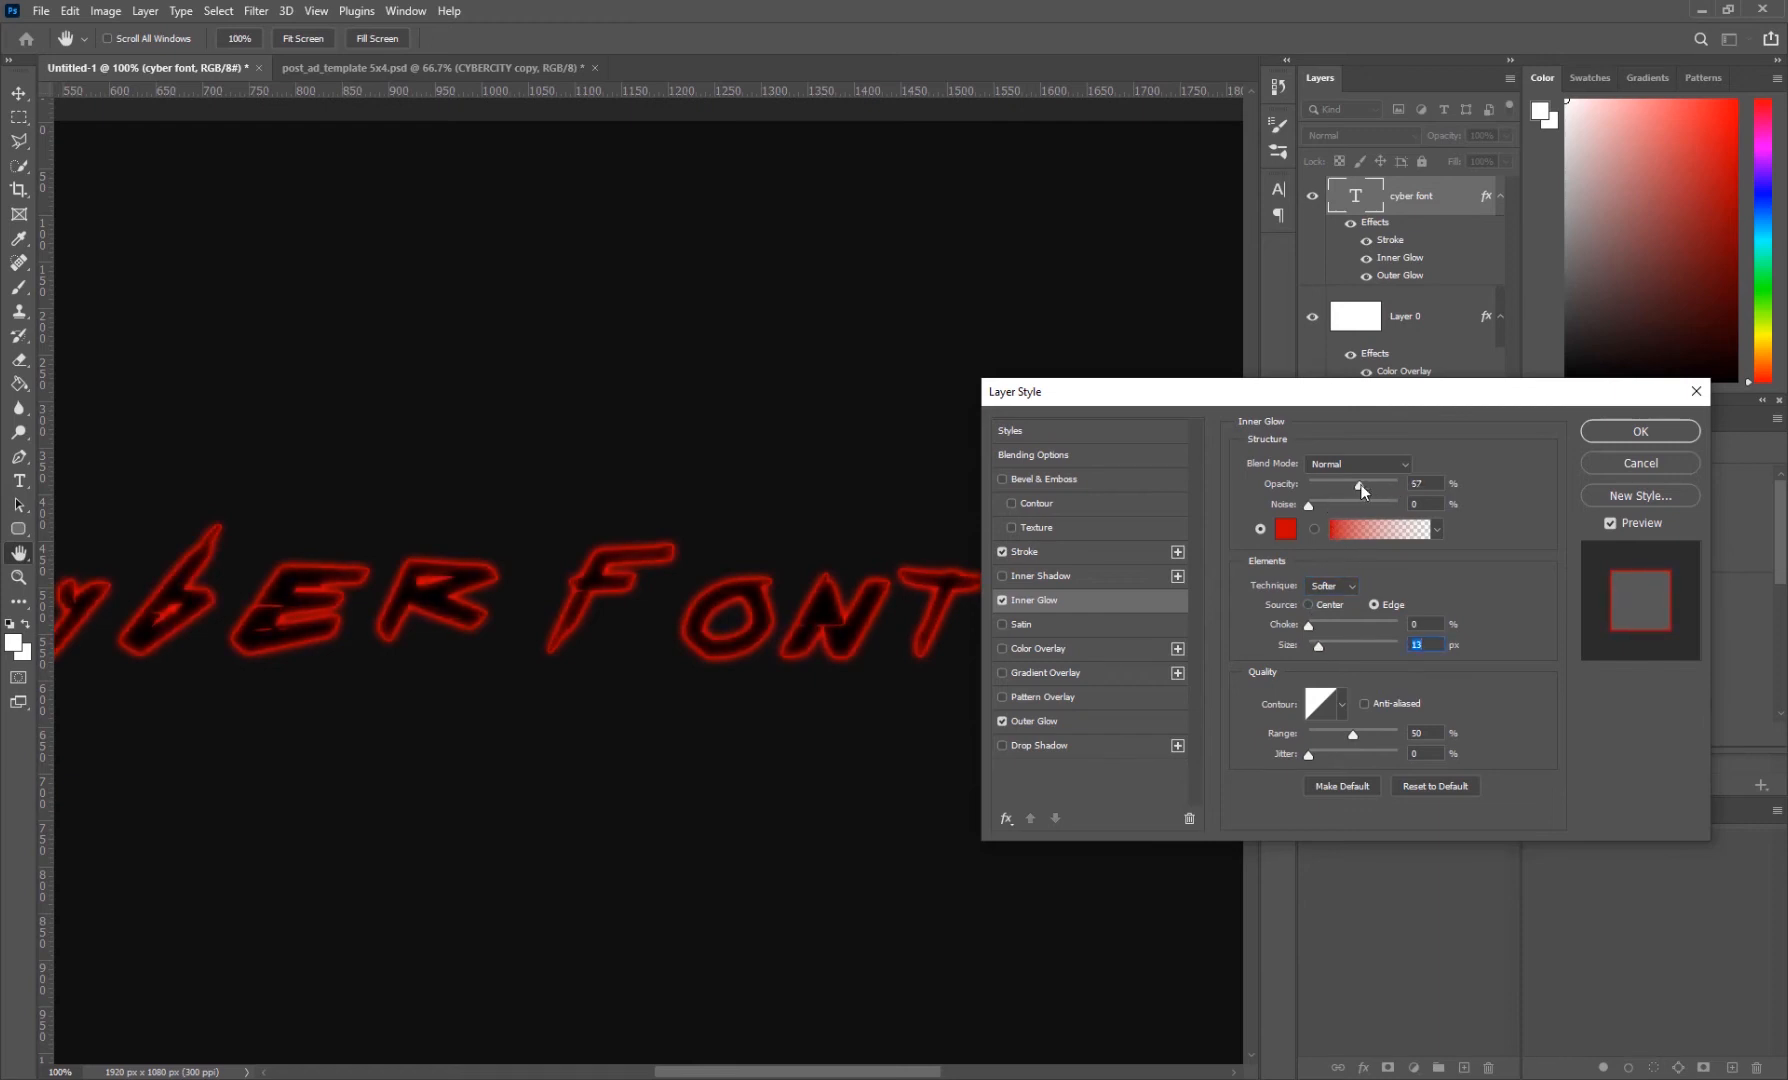
pyautogui.click(1363, 485)
pyautogui.click(1606, 427)
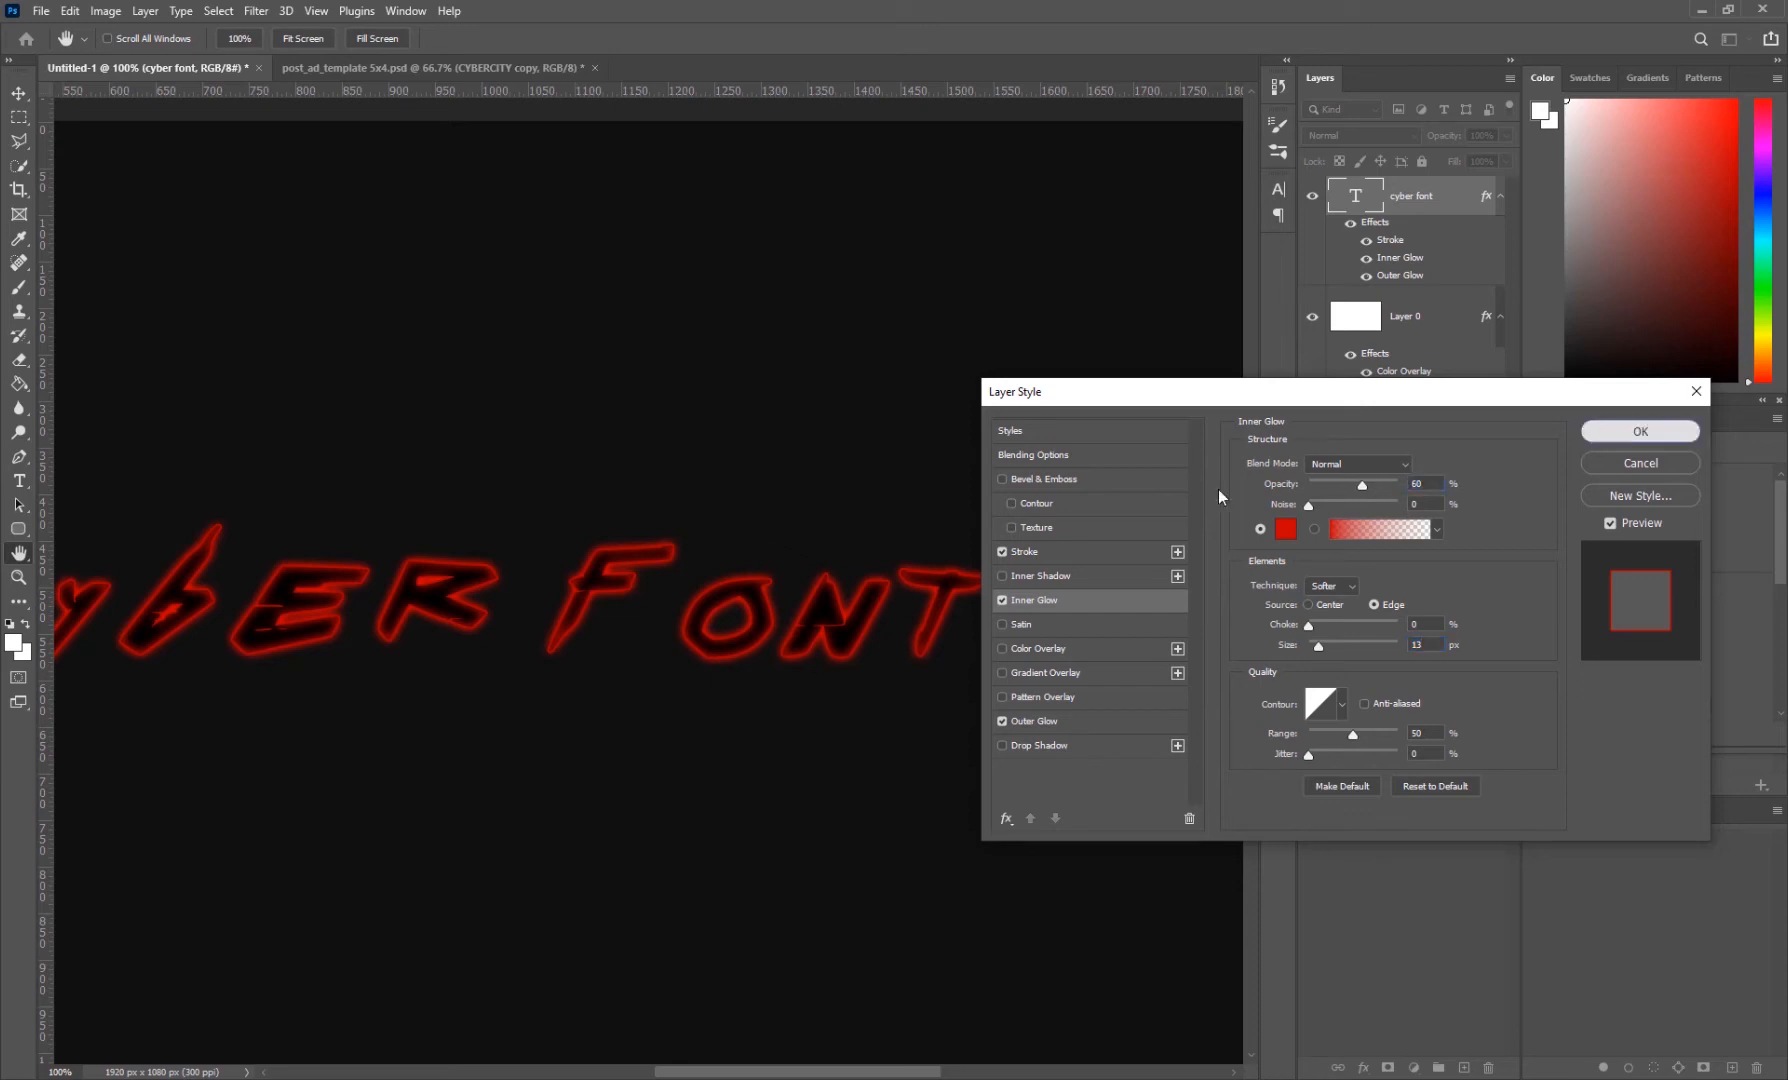
# - Select all the text of the "cyber font" layer and change its font to Cyberway Riders
pyautogui.press('z')
pyautogui.keyDown('alt'); pyautogui.click(631, 582); pyautogui.keyUp('alt')
pyautogui.keyDown('alt'); pyautogui.click(631, 582); pyautogui.keyUp('alt')
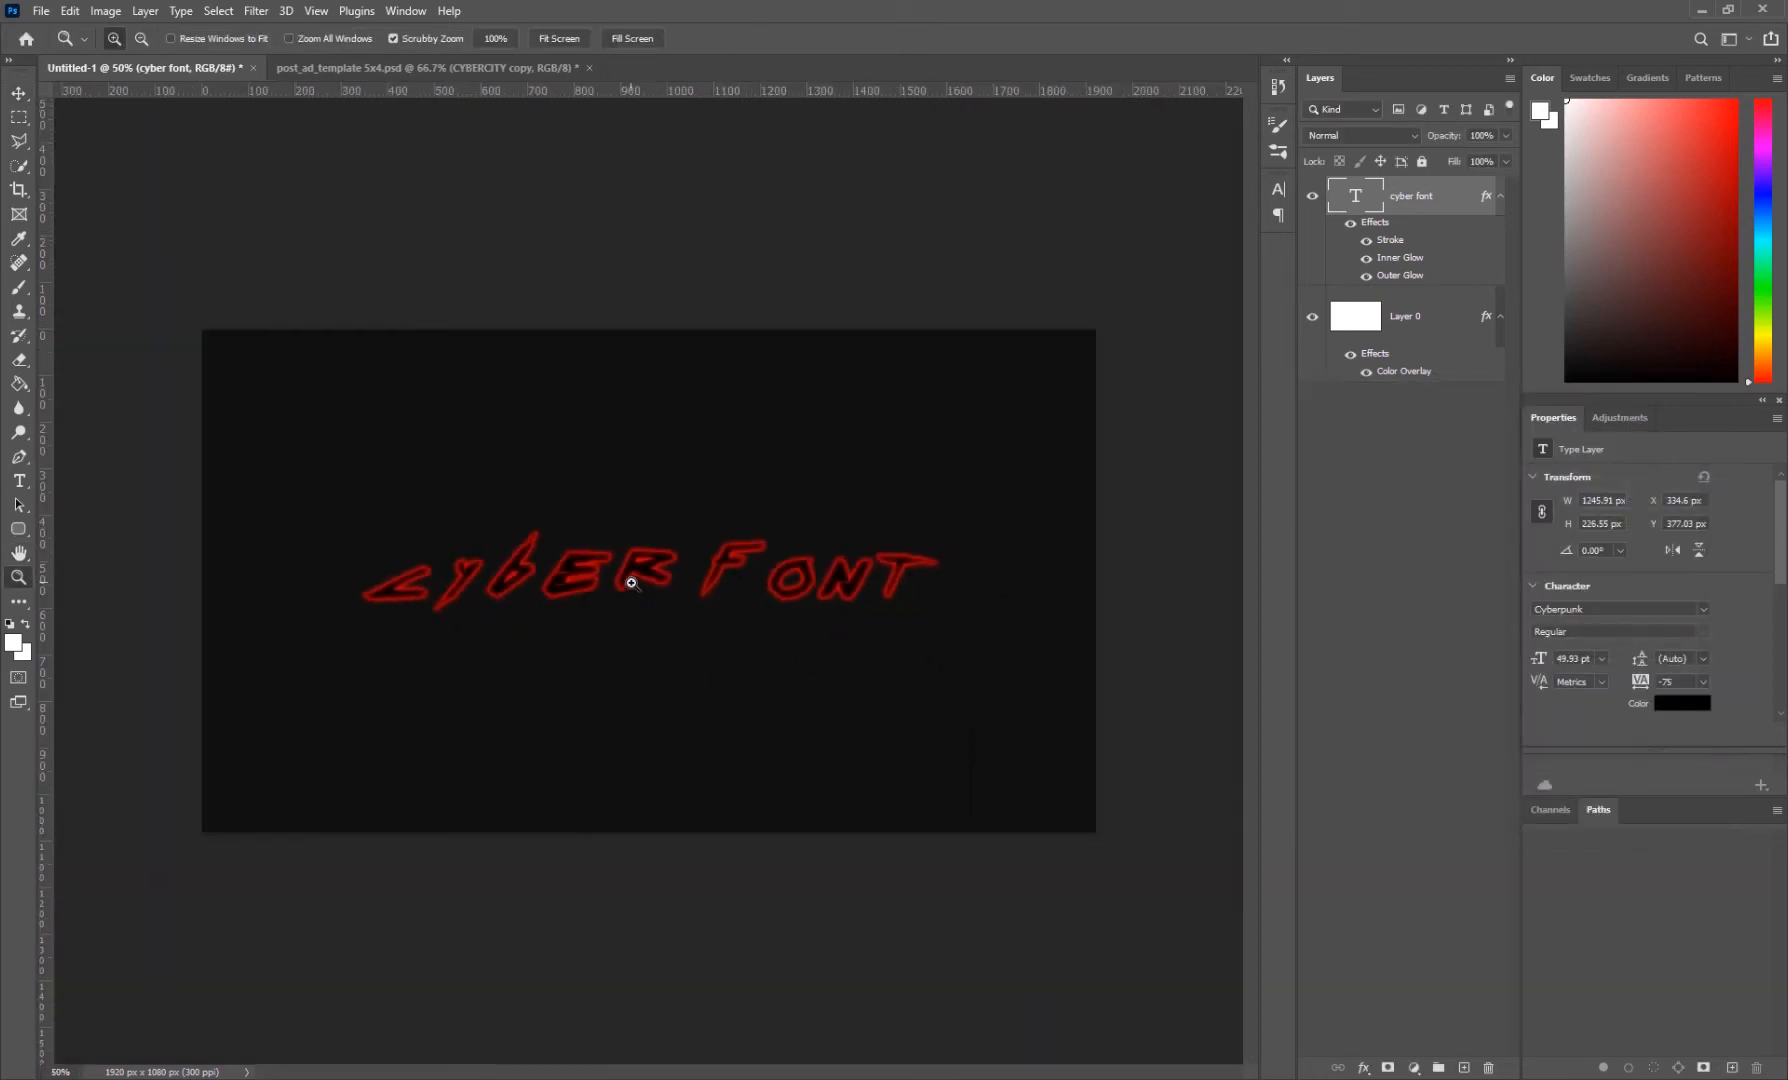
pyautogui.click(631, 582)
pyautogui.press('v')
pyautogui.doubleClick(1375, 197)
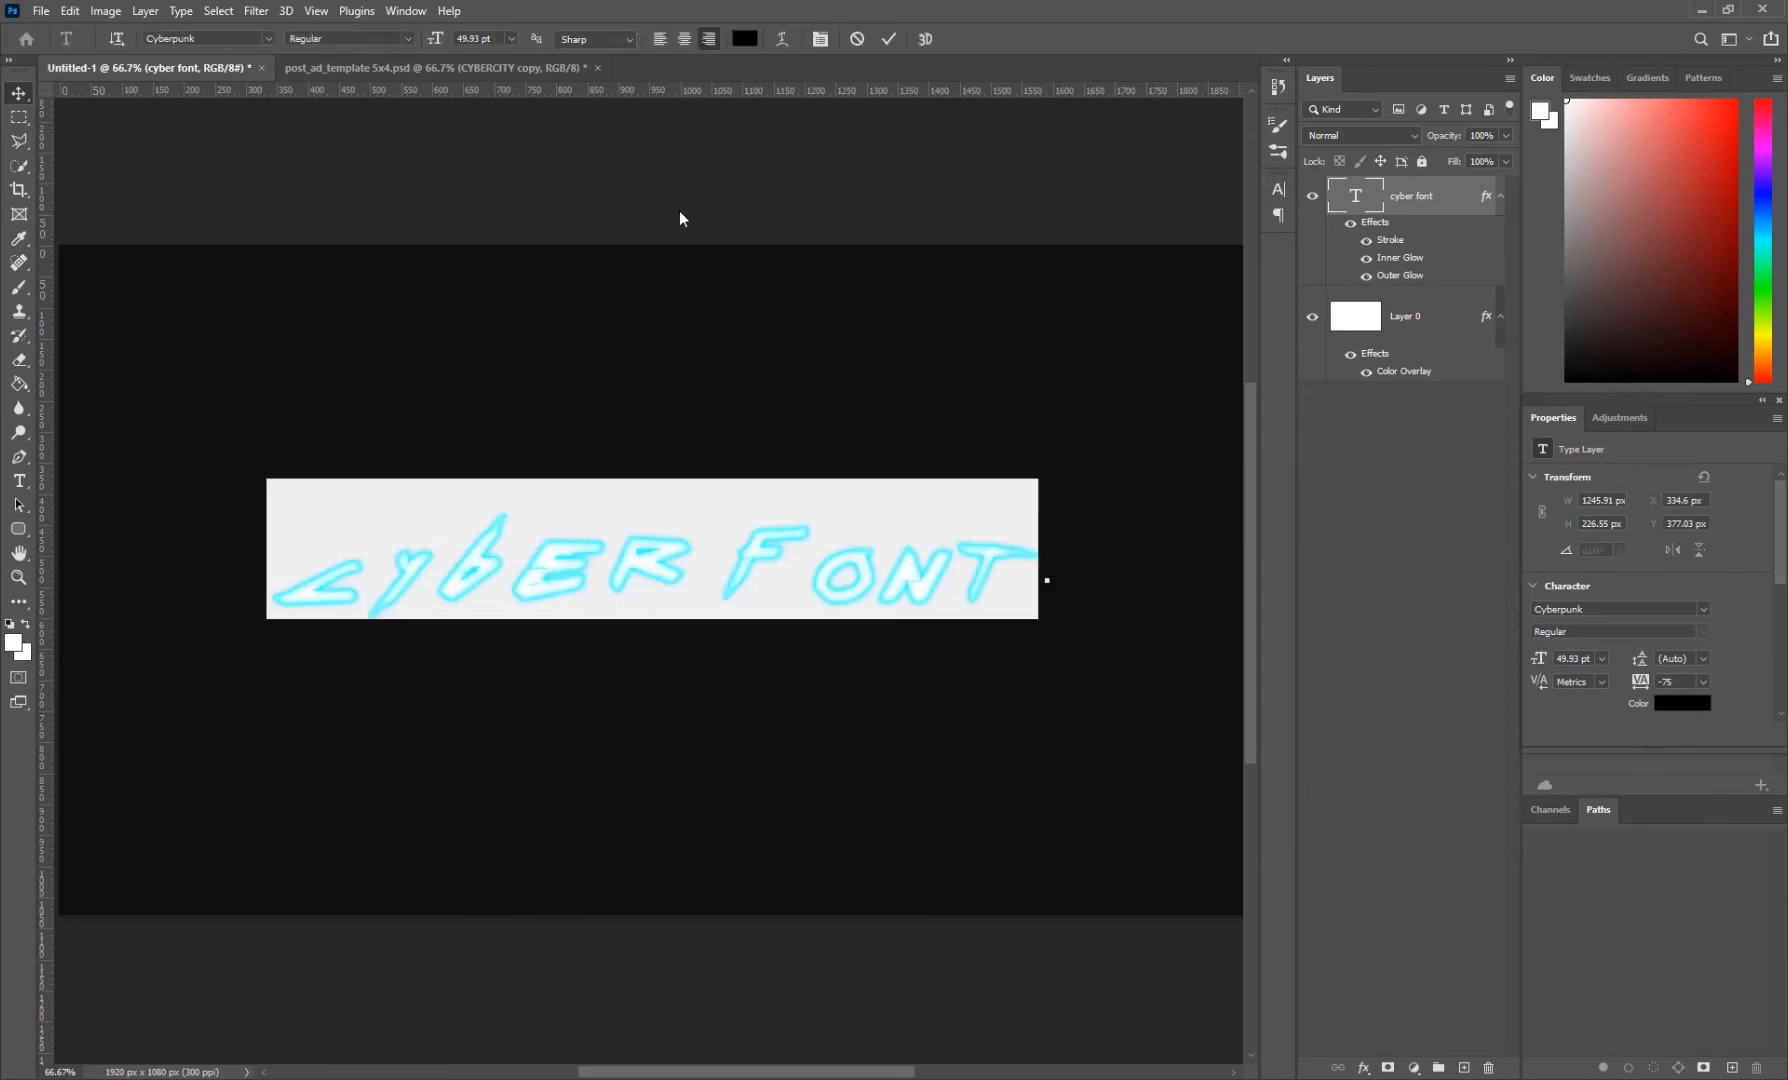
pyautogui.click(268, 38)
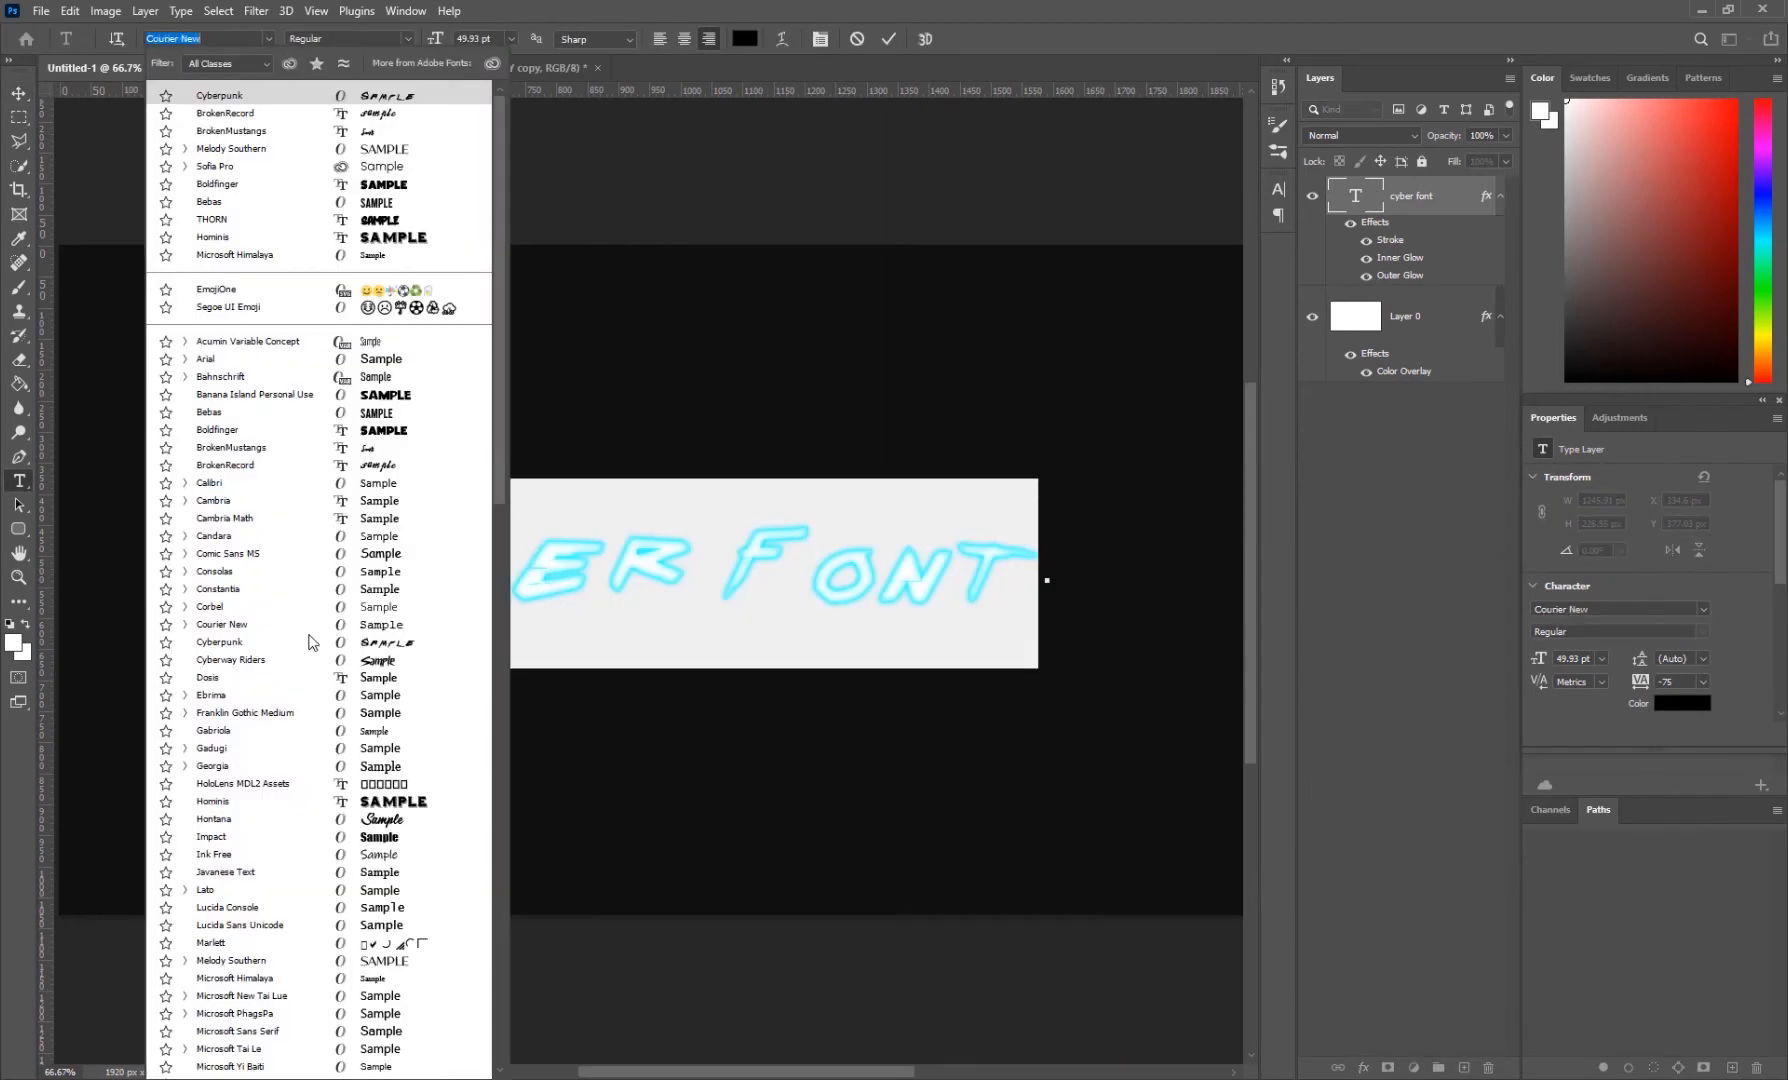
pyautogui.click(248, 661)
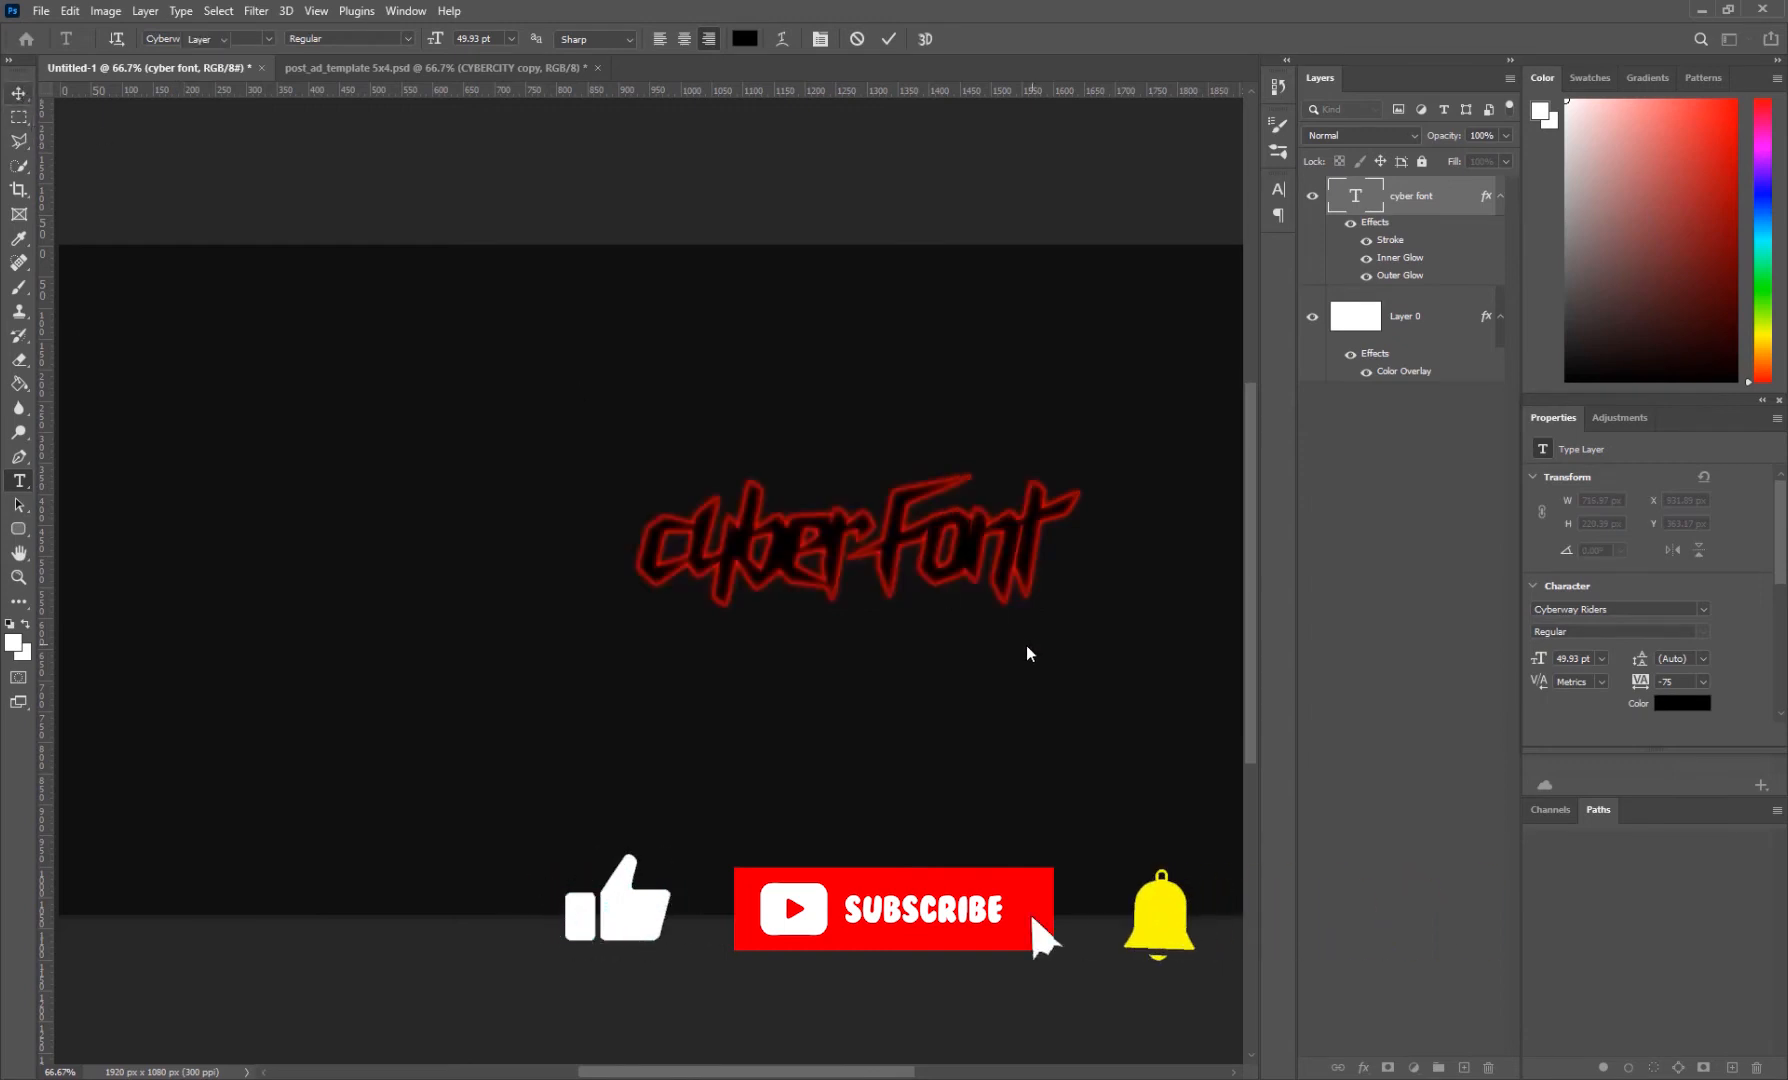
# - Set the uppercase CYBER FONT text in Cyberway Riders, commit it and move it slightly up on the canvas
pyautogui.click(268, 38)
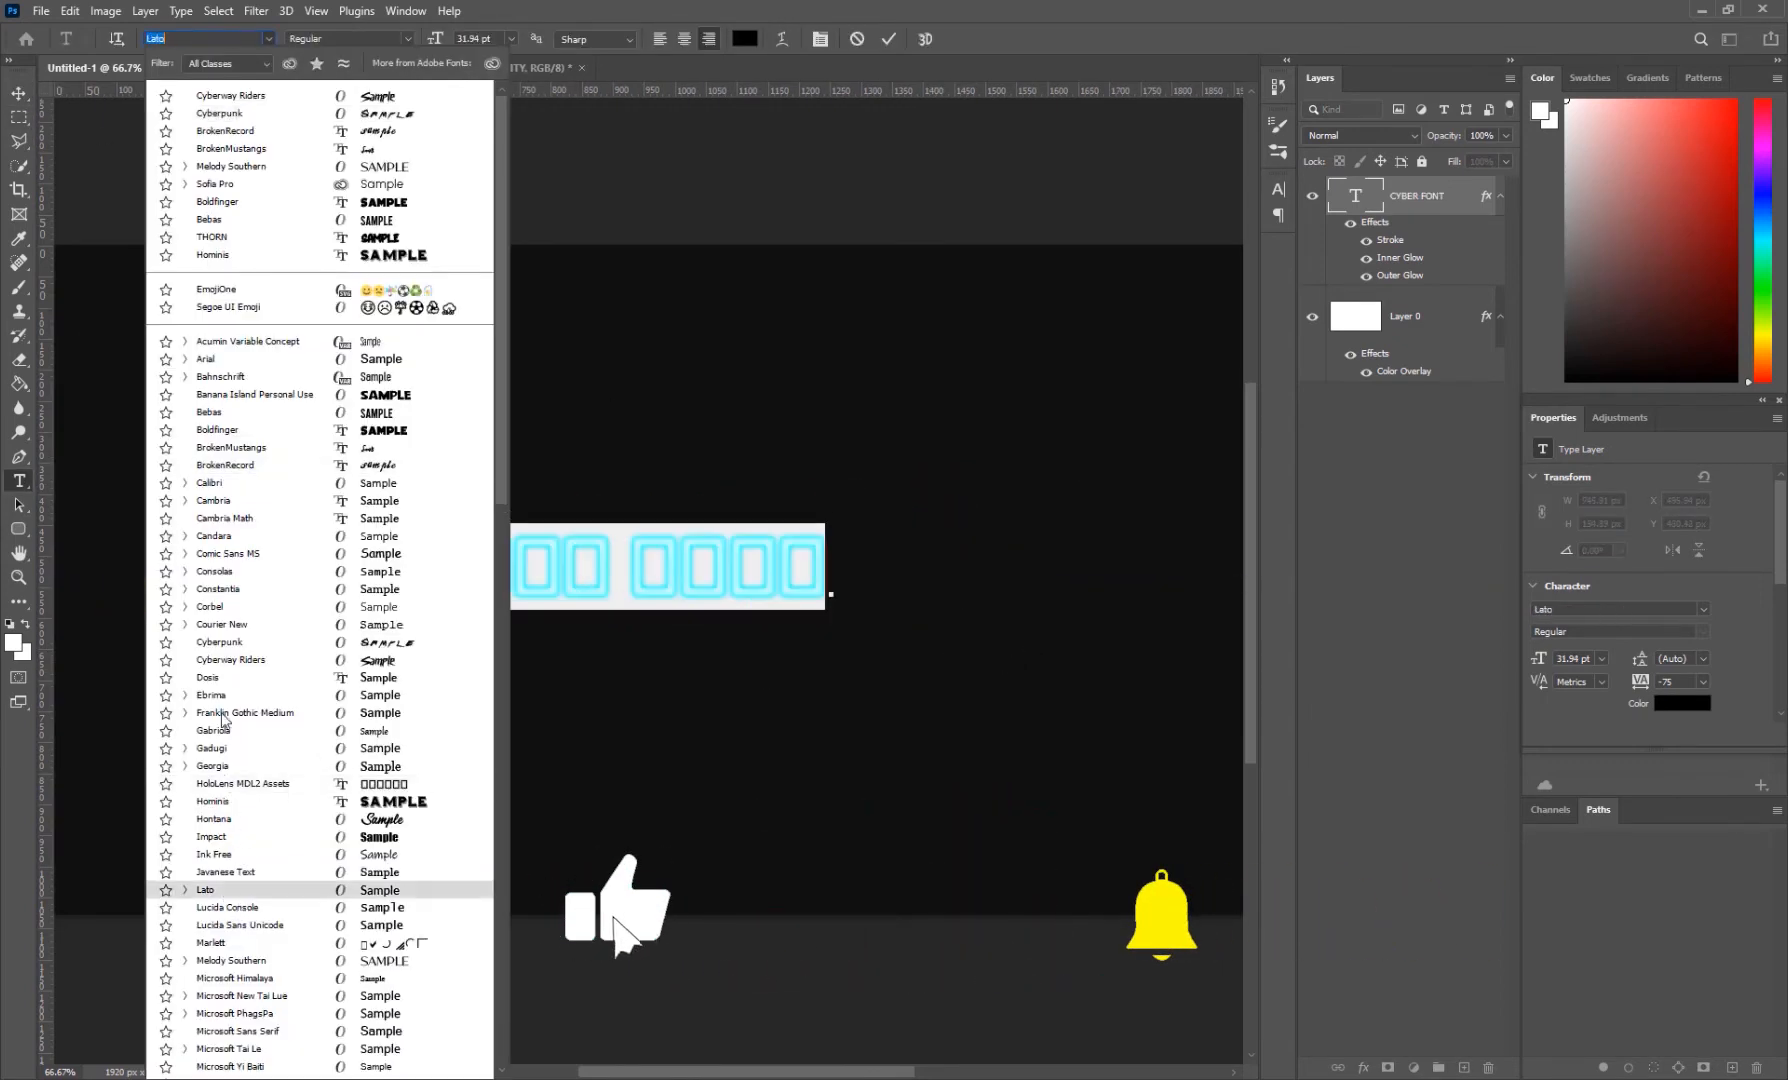
pyautogui.click(237, 643)
pyautogui.press('Down')
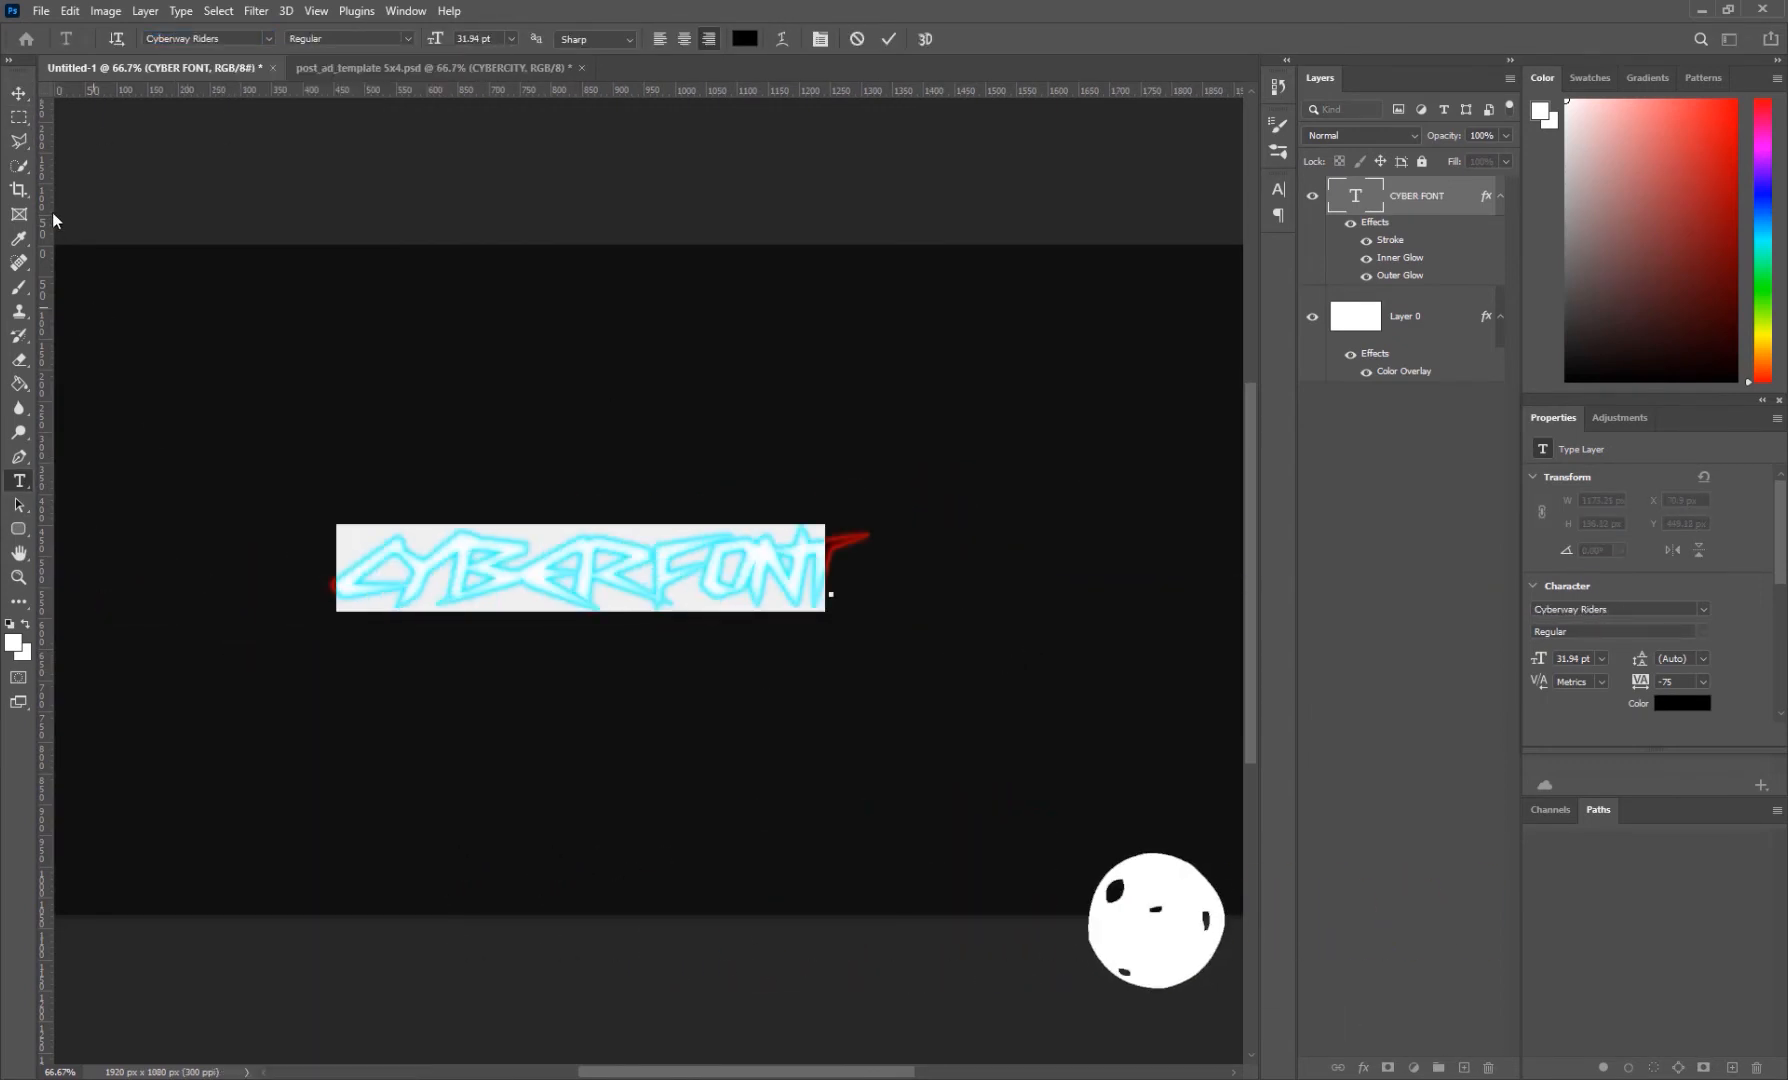
pyautogui.hotkey('ctrl', 'Return')
pyautogui.press('v')
pyautogui.moveTo(702, 679); pyautogui.dragTo(722, 634)
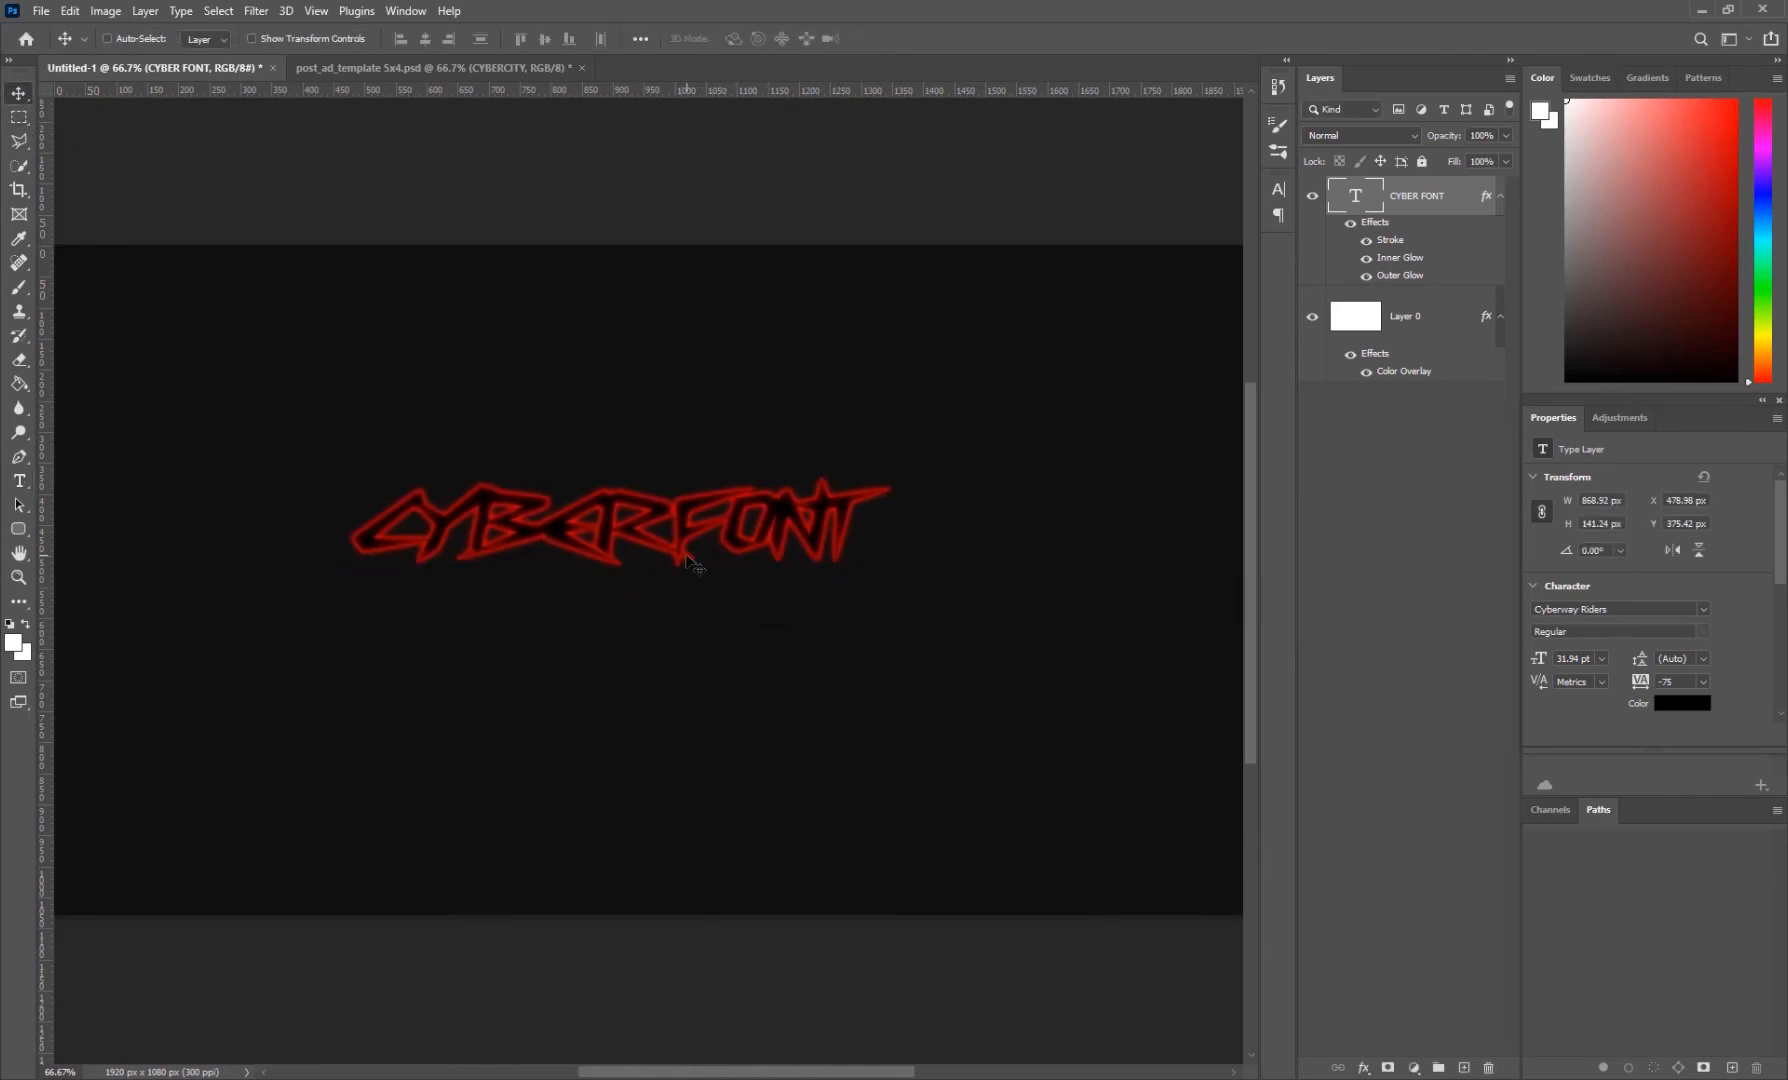
# - Set the CYBER FONT text's tracking to 0 and shift the text right to recentre it
pyautogui.click(631, 537)
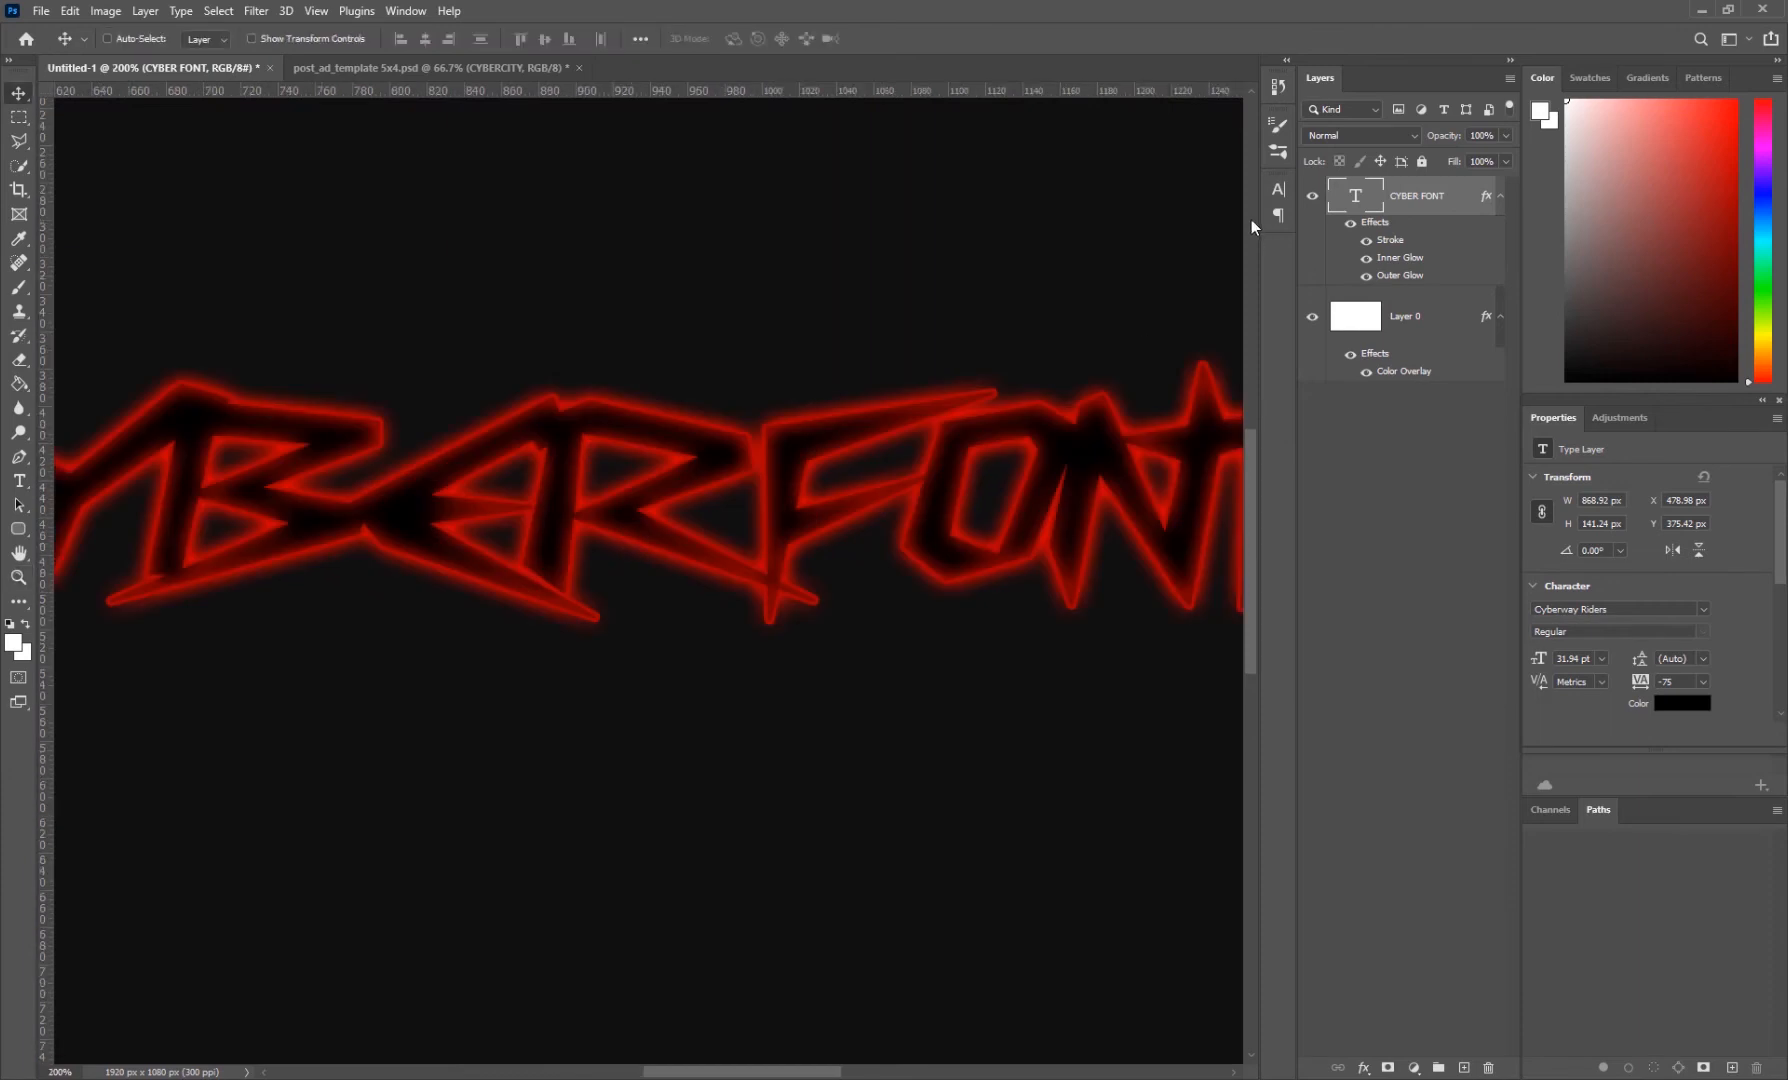
pyautogui.keyDown('alt'); pyautogui.click(650, 507); pyautogui.keyUp('alt')
pyautogui.press('v')
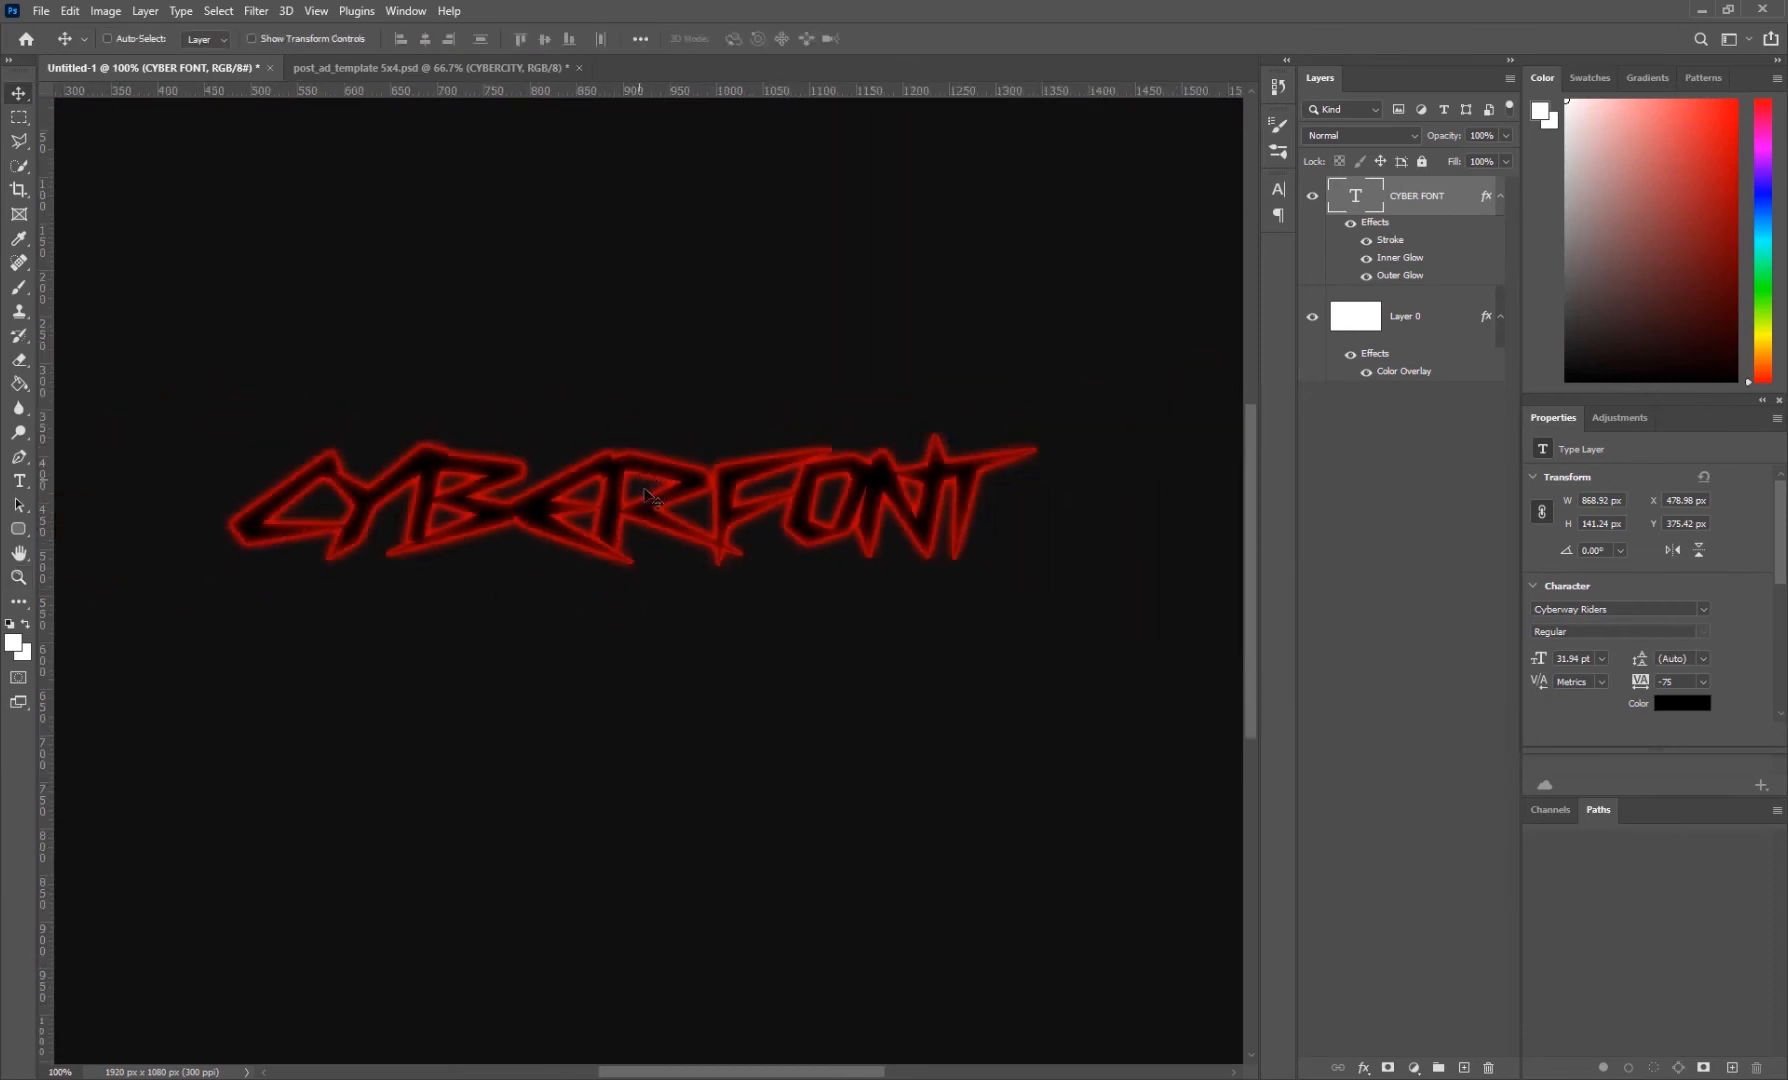
pyautogui.doubleClick(1350, 200)
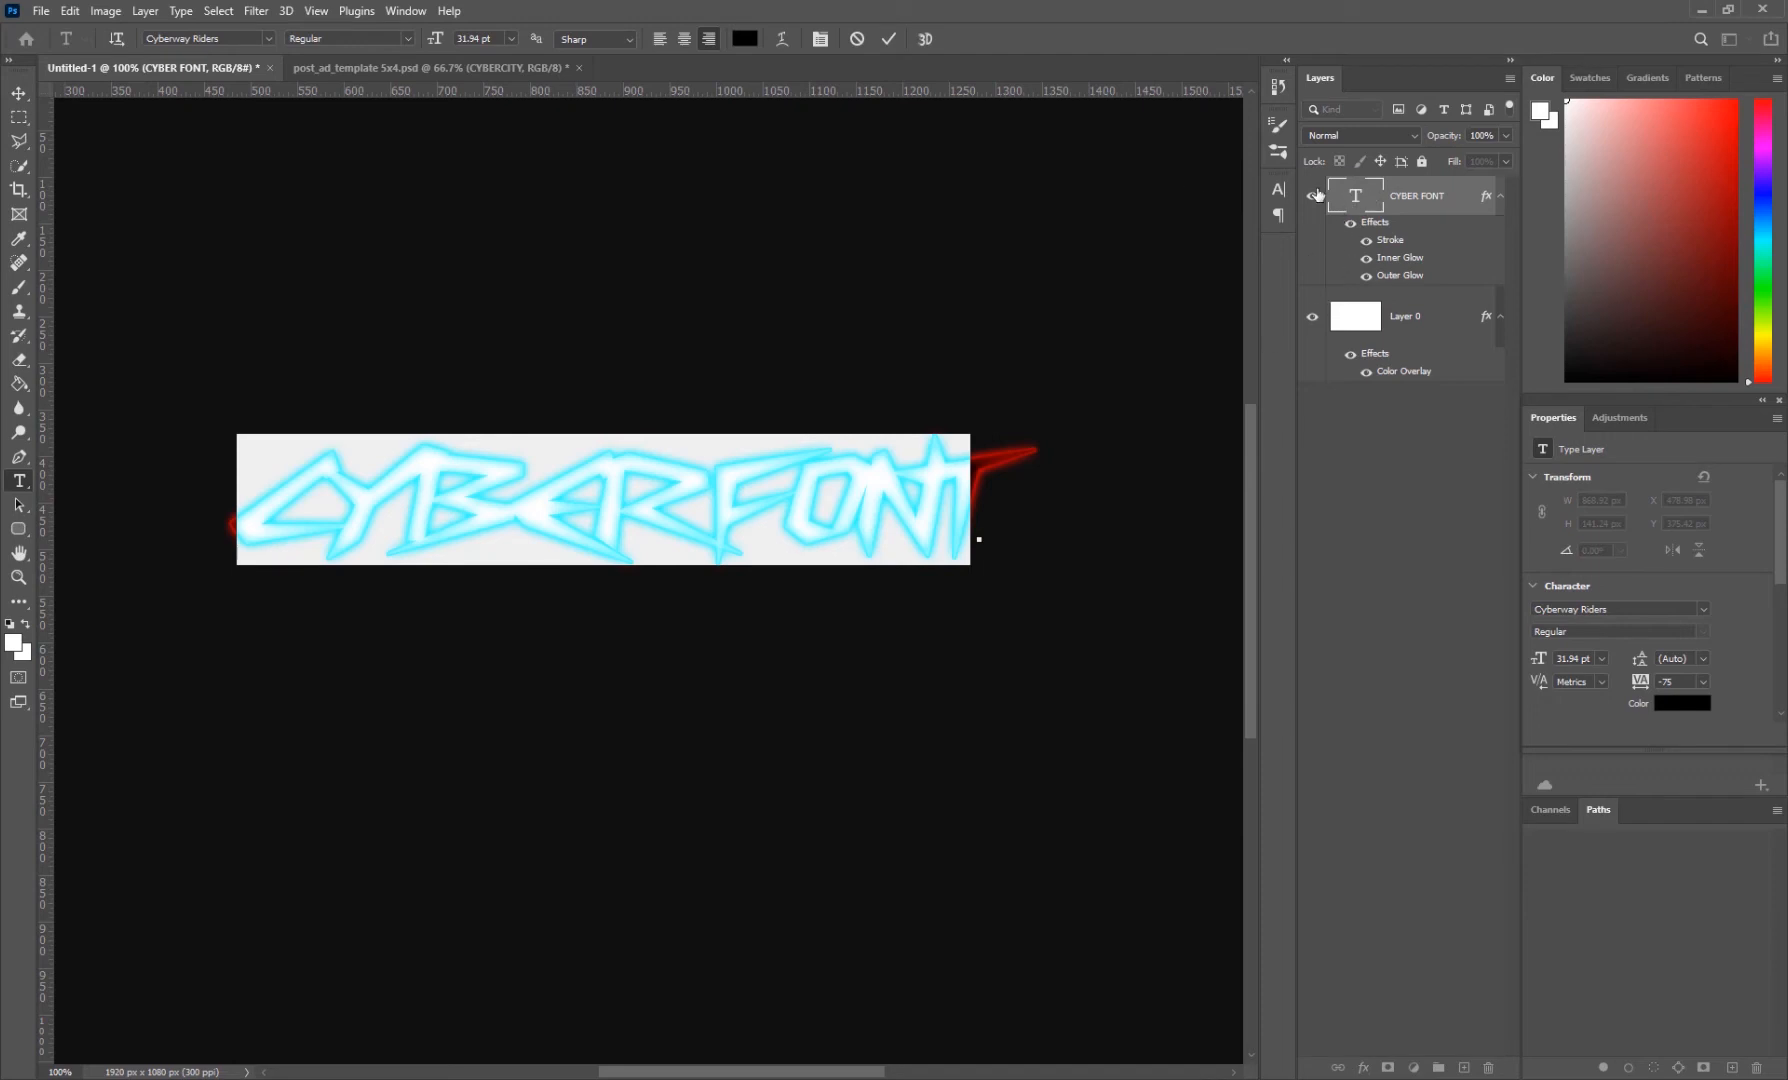
pyautogui.click(1278, 189)
pyautogui.click(1246, 257)
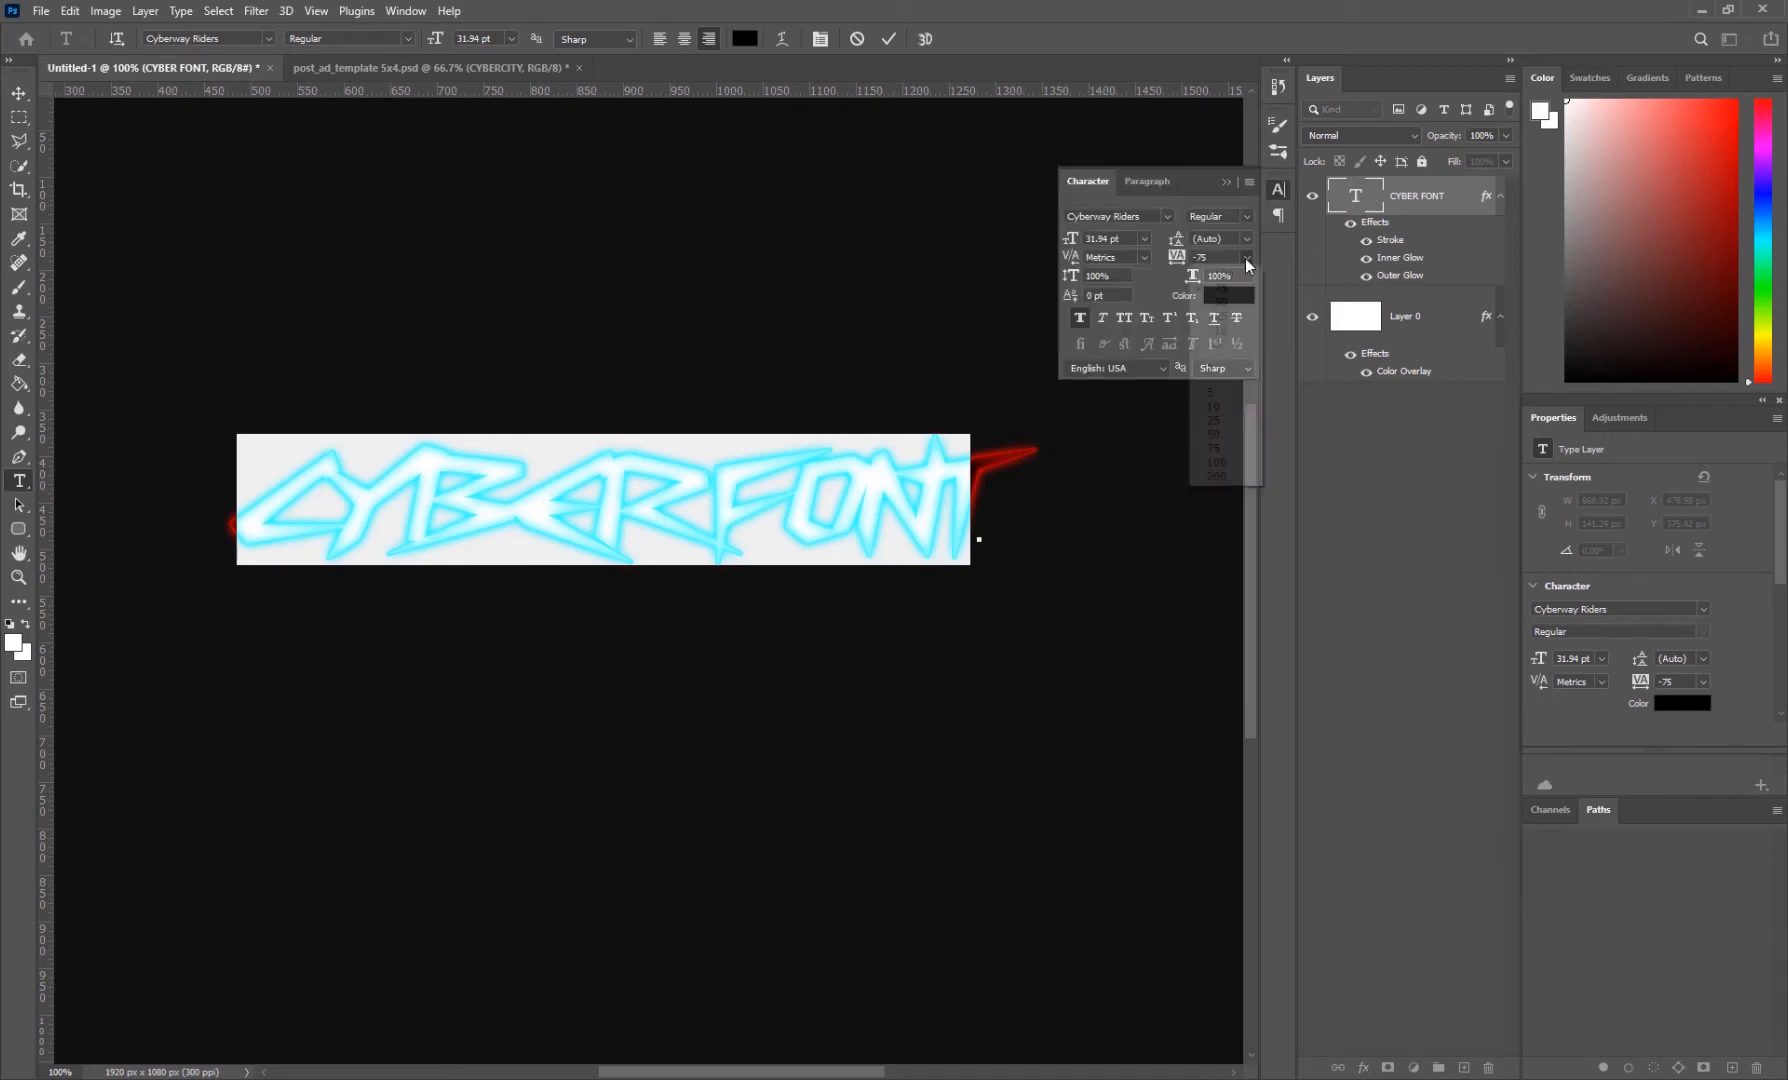
pyautogui.click(1228, 368)
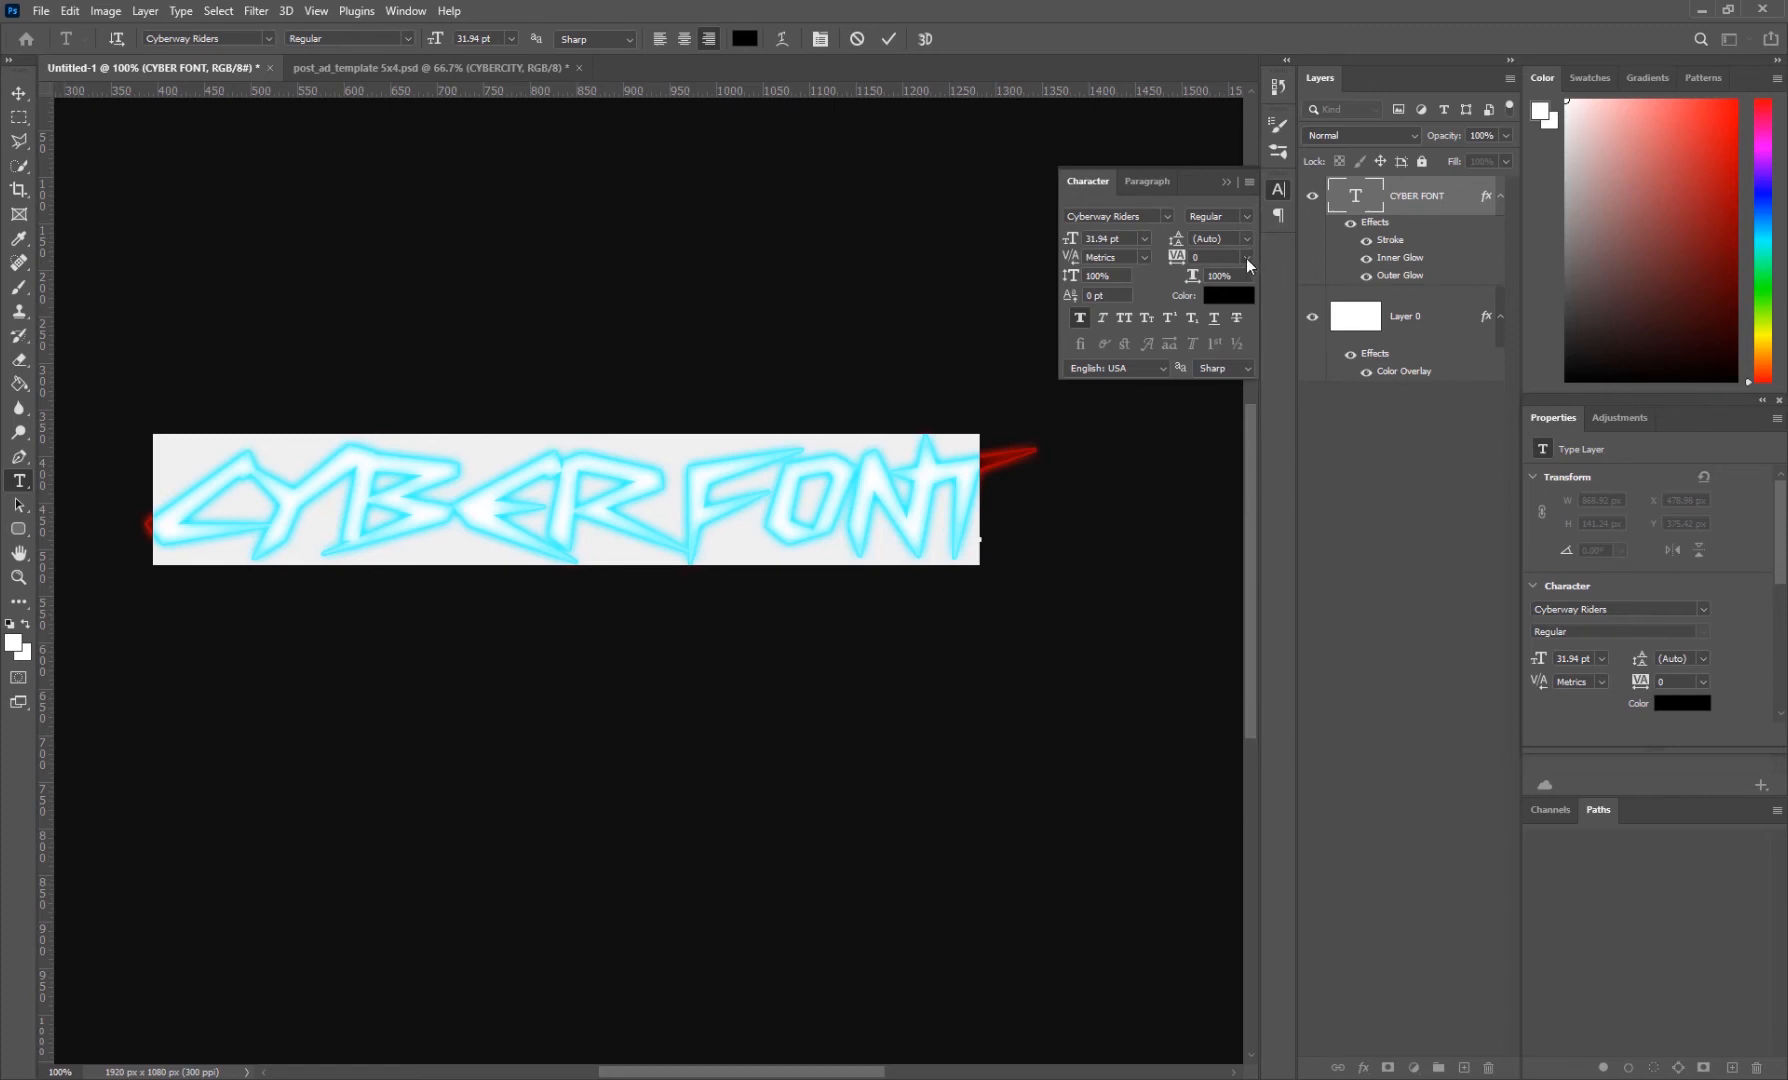
pyautogui.click(18, 93)
pyautogui.moveTo(703, 515); pyautogui.dragTo(790, 535)
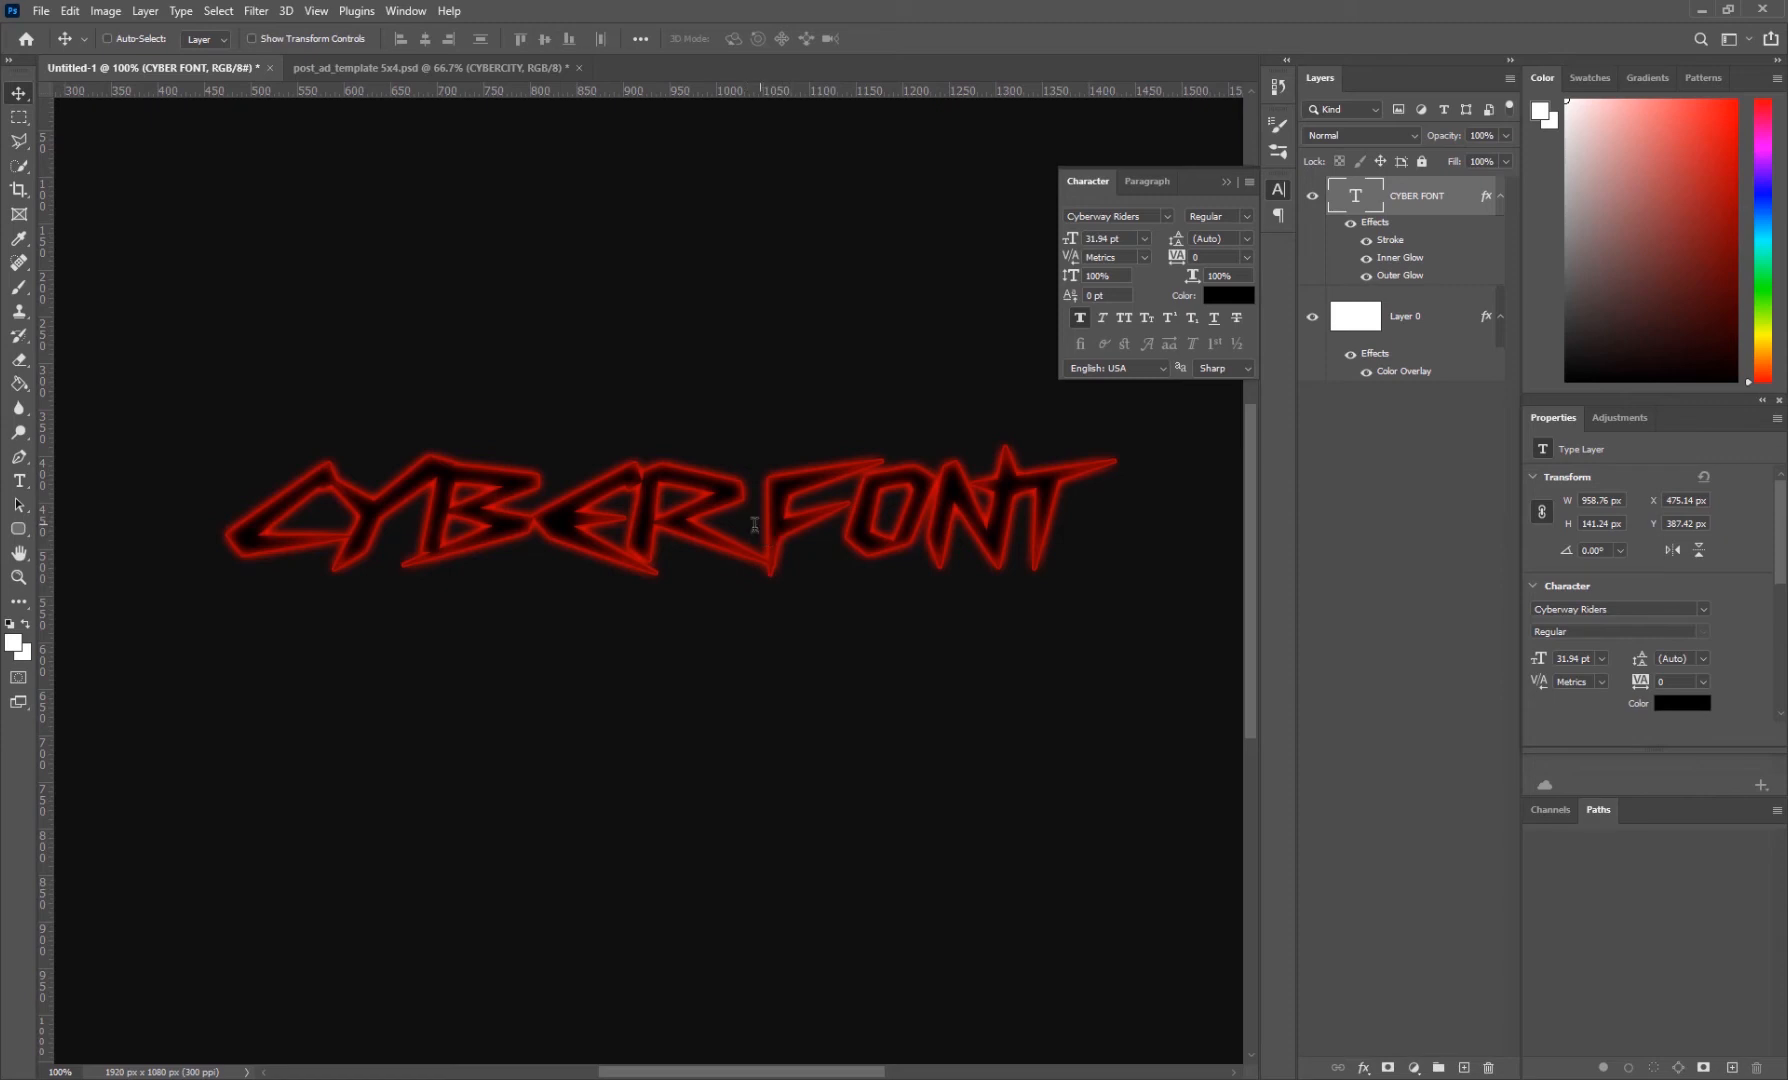
# - Add an extra space between CYBER and FONT and nudge the text slightly to the right
pyautogui.press('t')
pyautogui.click(757, 532)
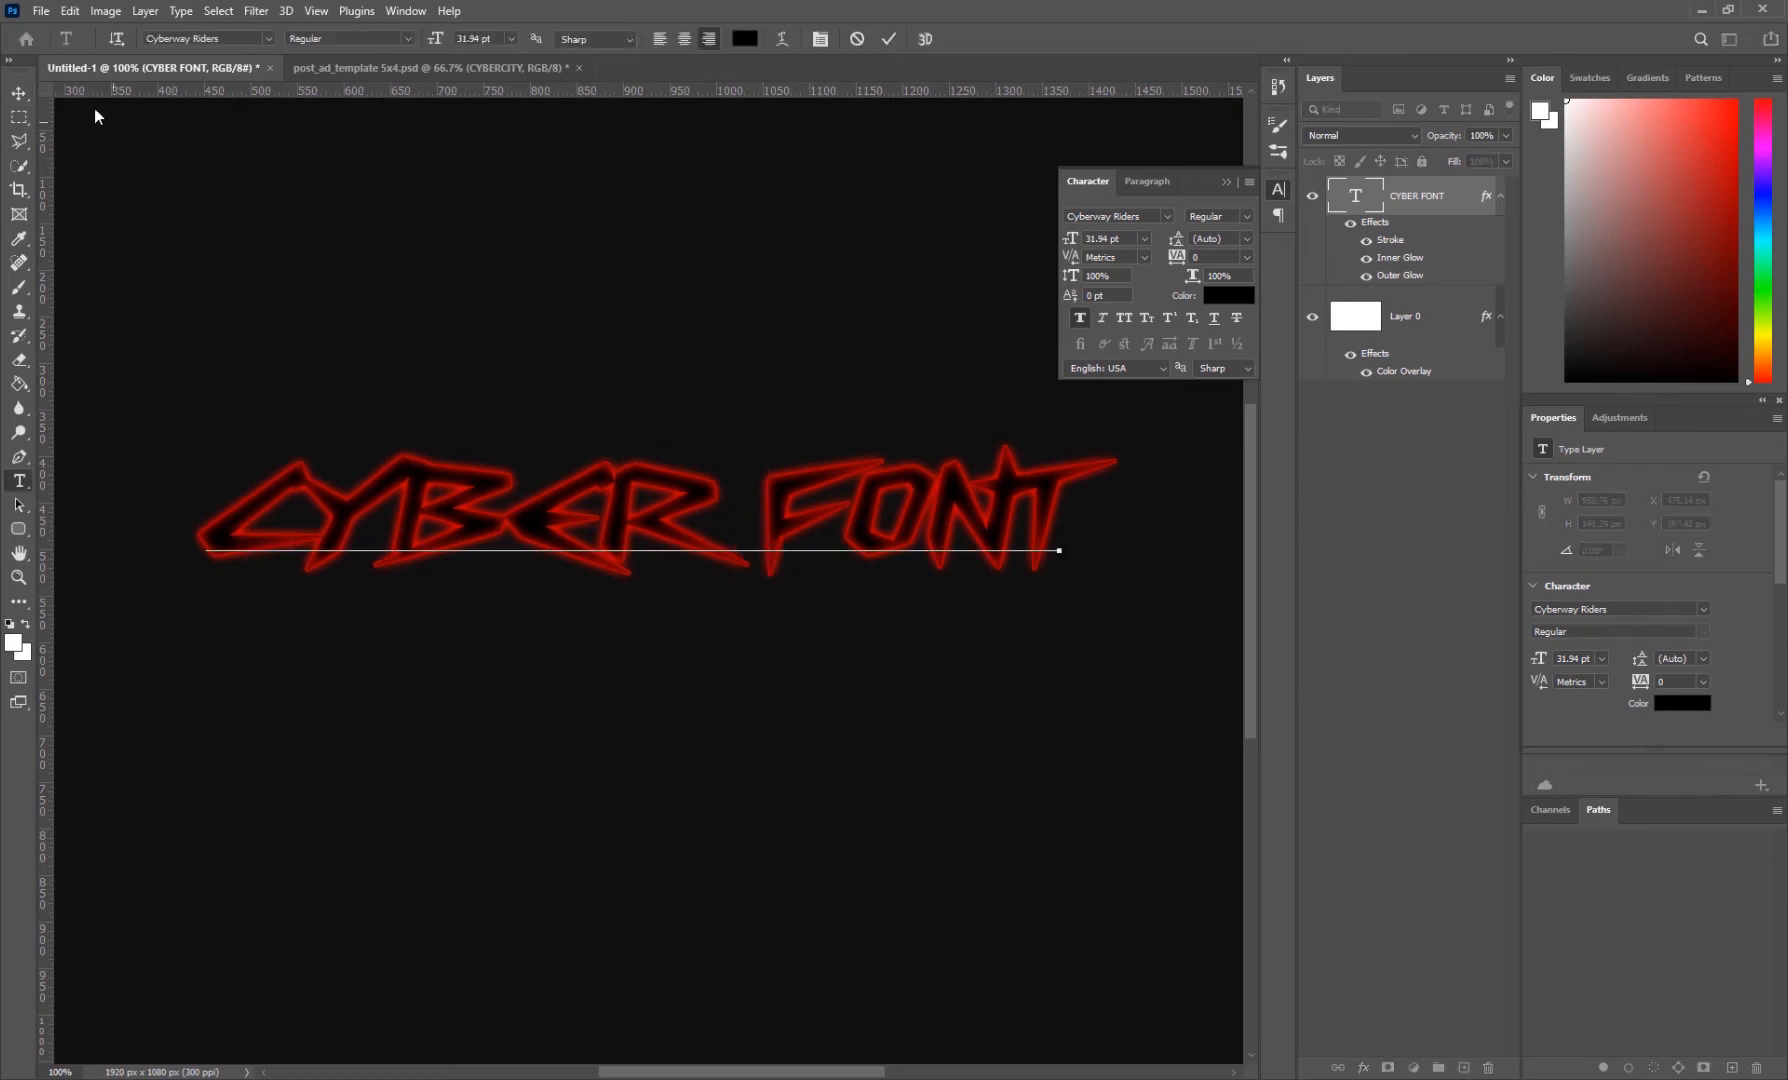
pyautogui.click(18, 96)
pyautogui.moveTo(881, 620); pyautogui.dragTo(901, 620)
# - Load the letter shapes of the CYBER FONT layer as a selection
pyautogui.press('z')
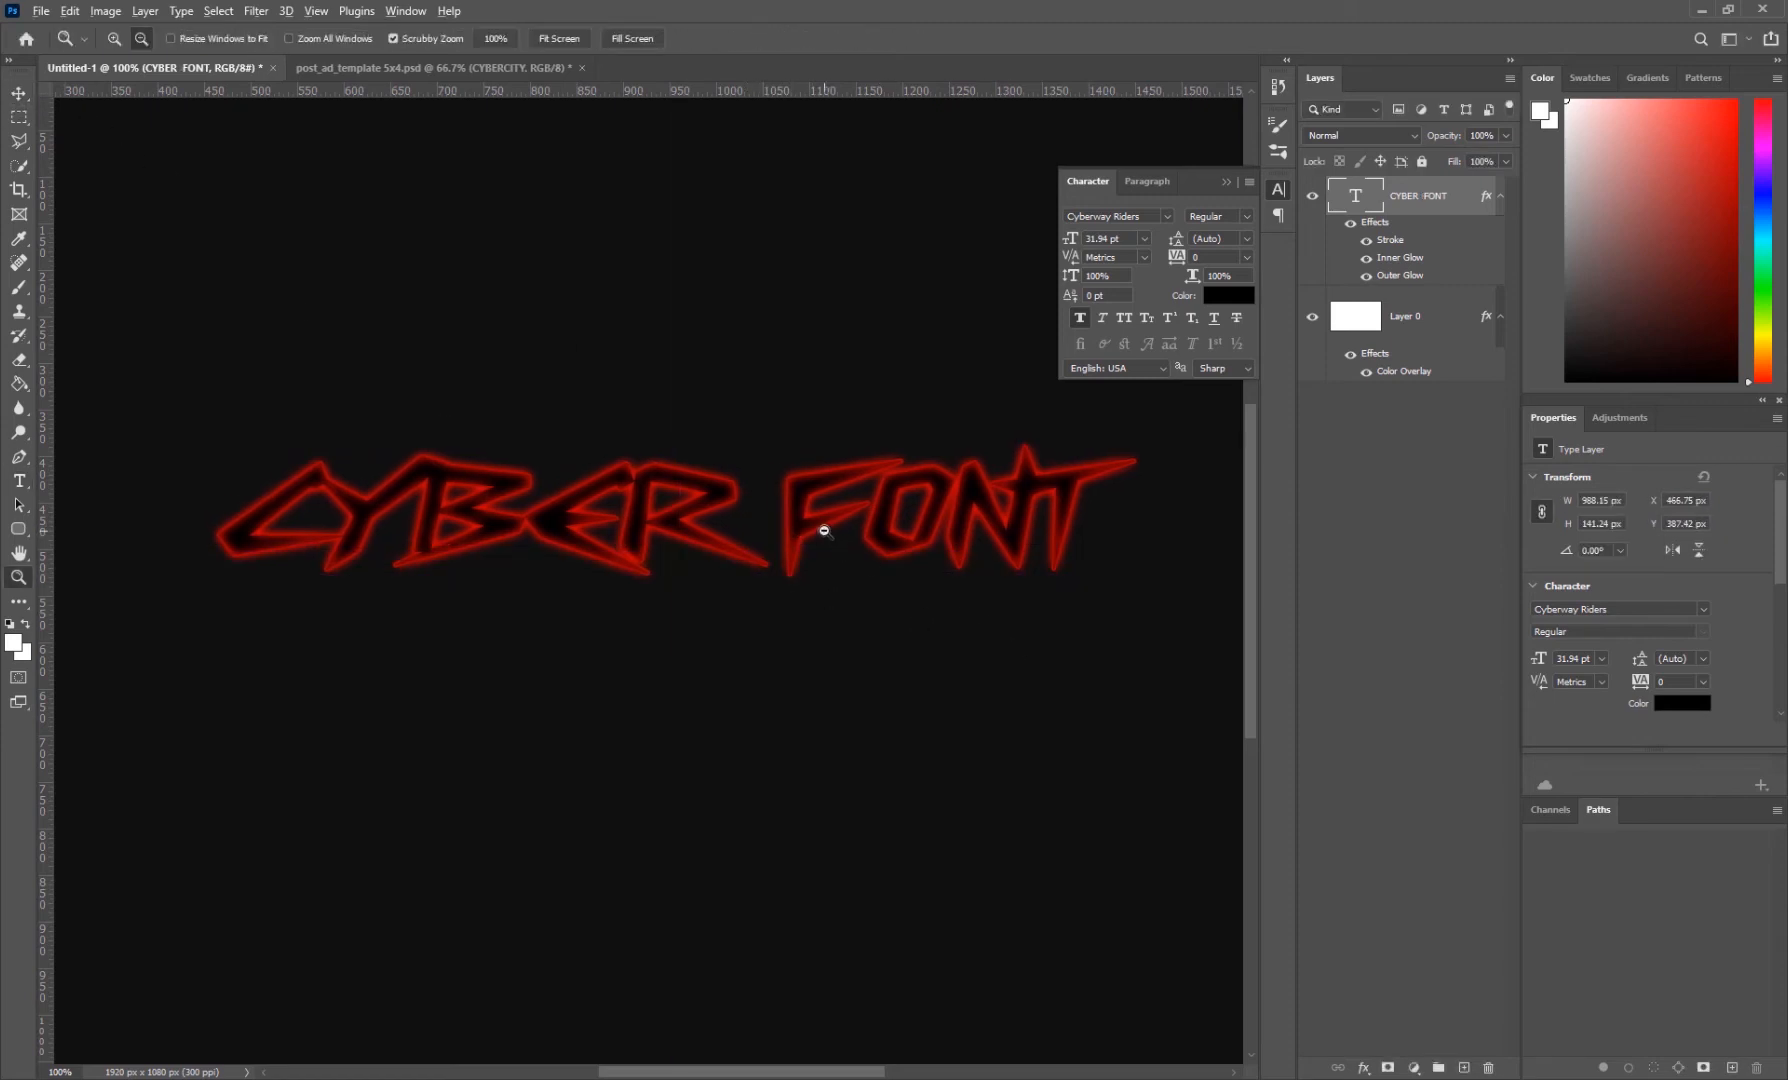
pyautogui.keyDown('alt'); pyautogui.click(824, 531); pyautogui.keyUp('alt')
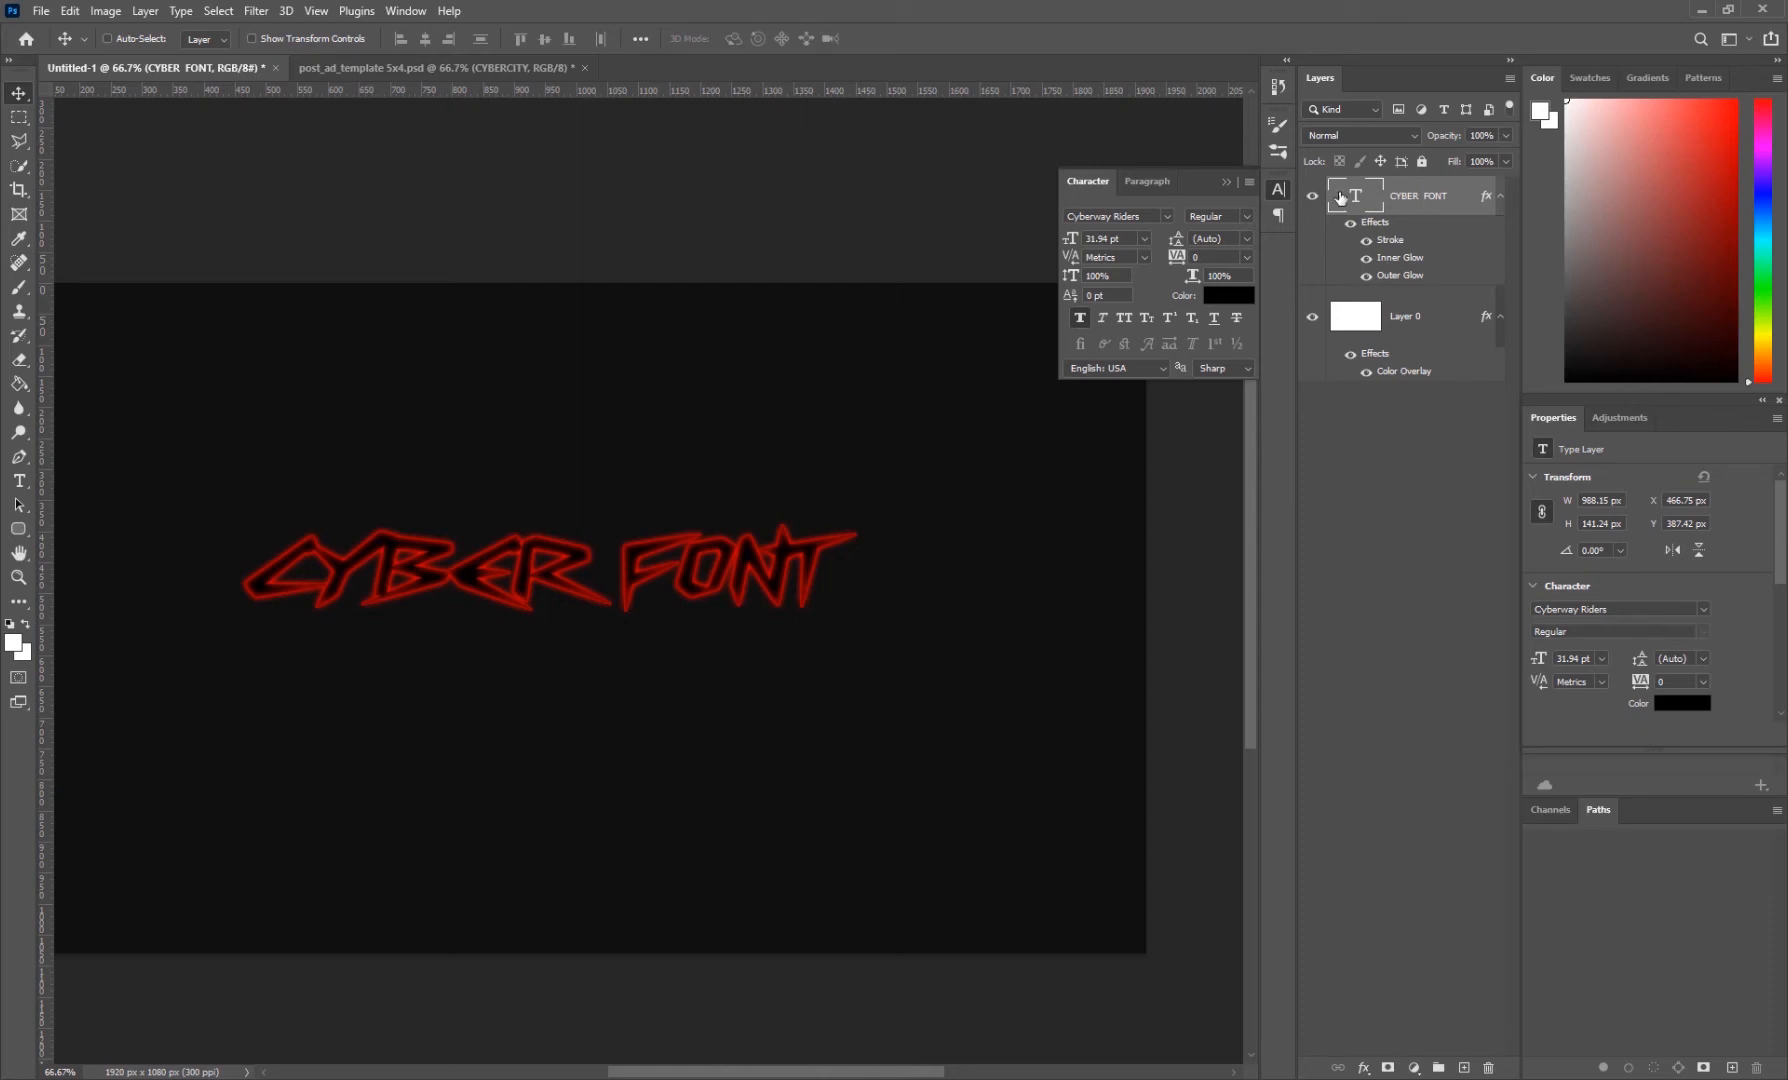
pyautogui.press('ctrl')
pyautogui.keyDown('ctrl'); pyautogui.click(1356, 203); pyautogui.keyUp('ctrl')
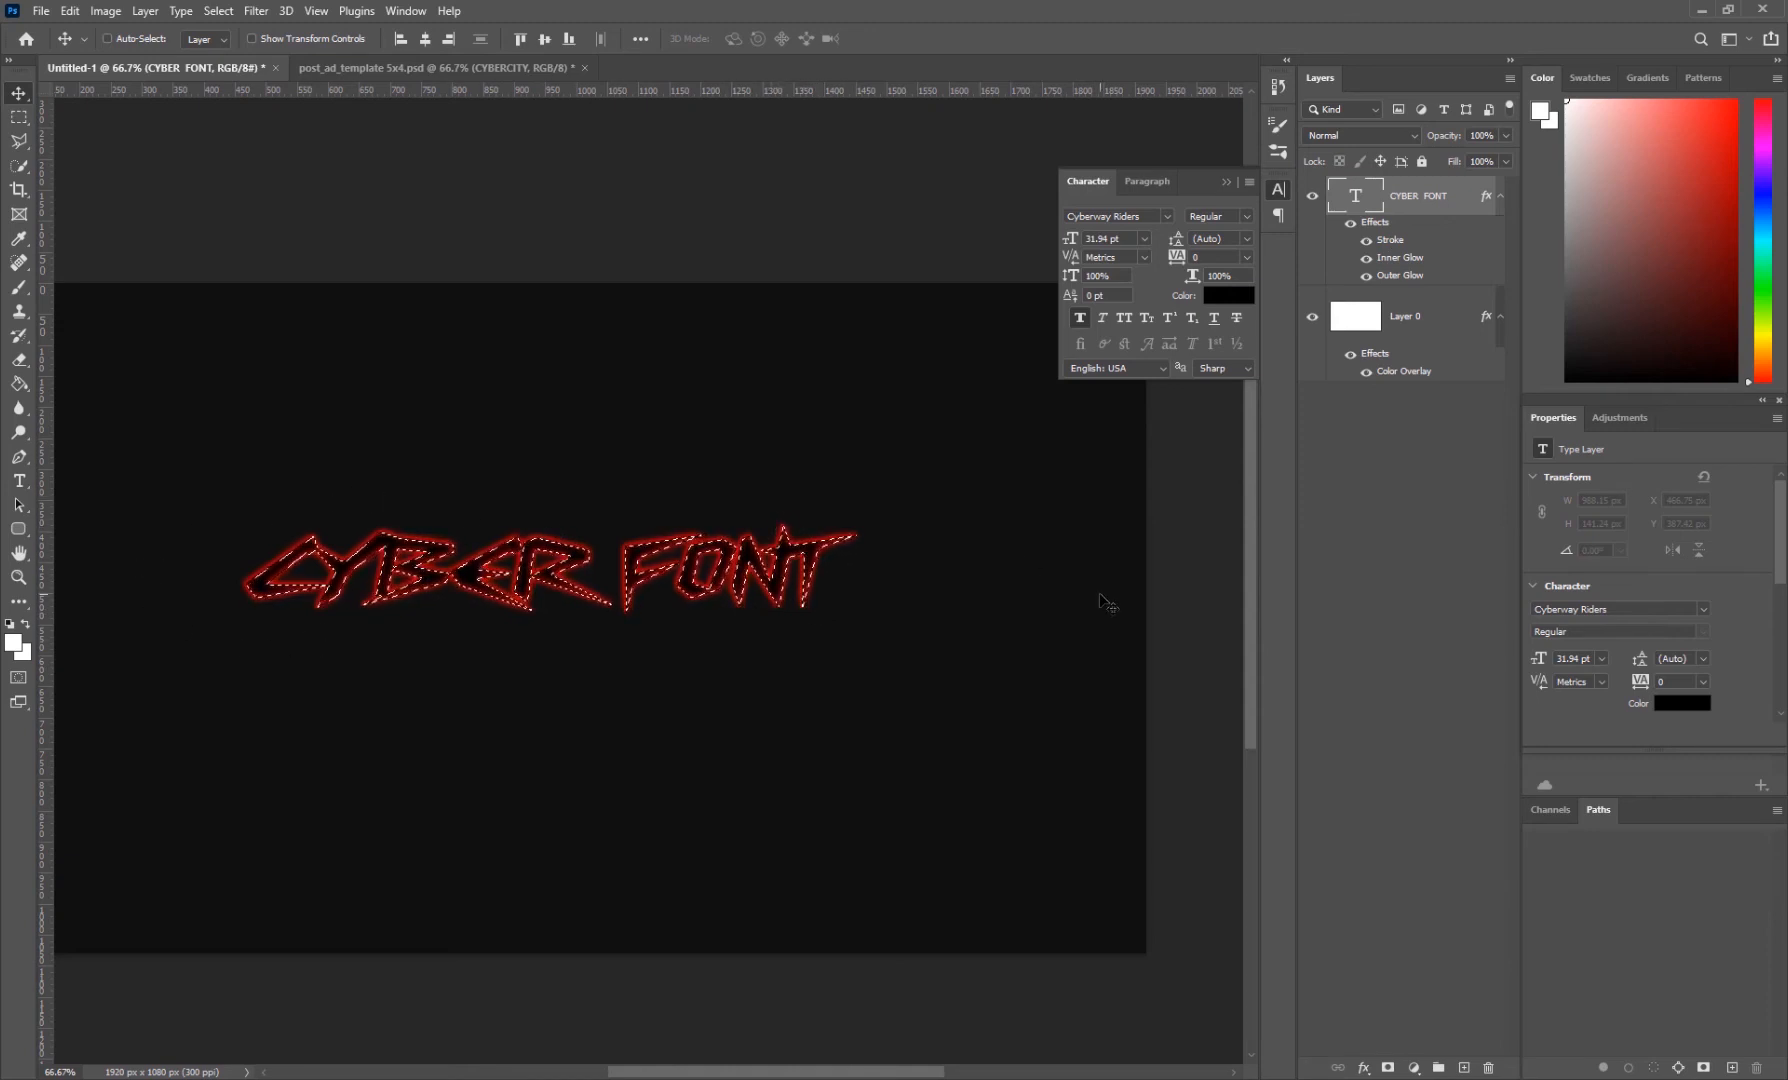
# - Create a new layer and stroke the CYBER FONT selection with a 1 px white line located at the center
pyautogui.click(1464, 1067)
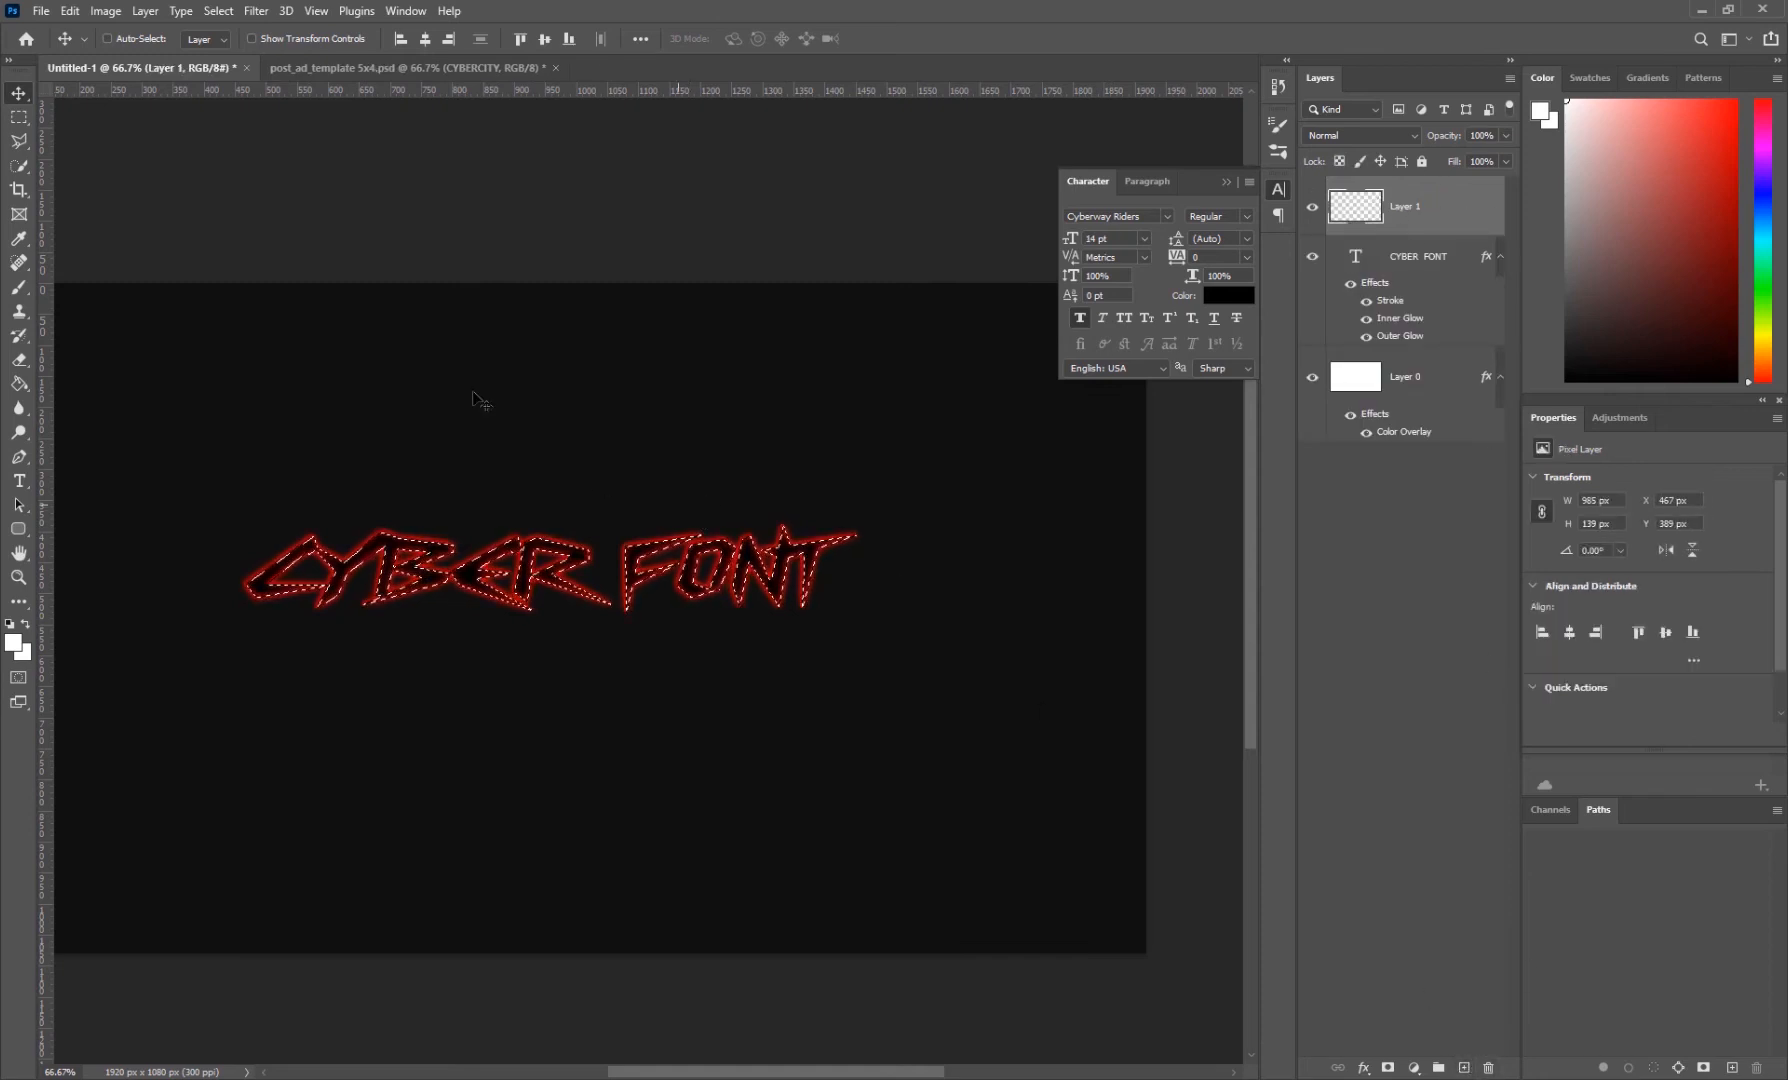
pyautogui.click(16, 118)
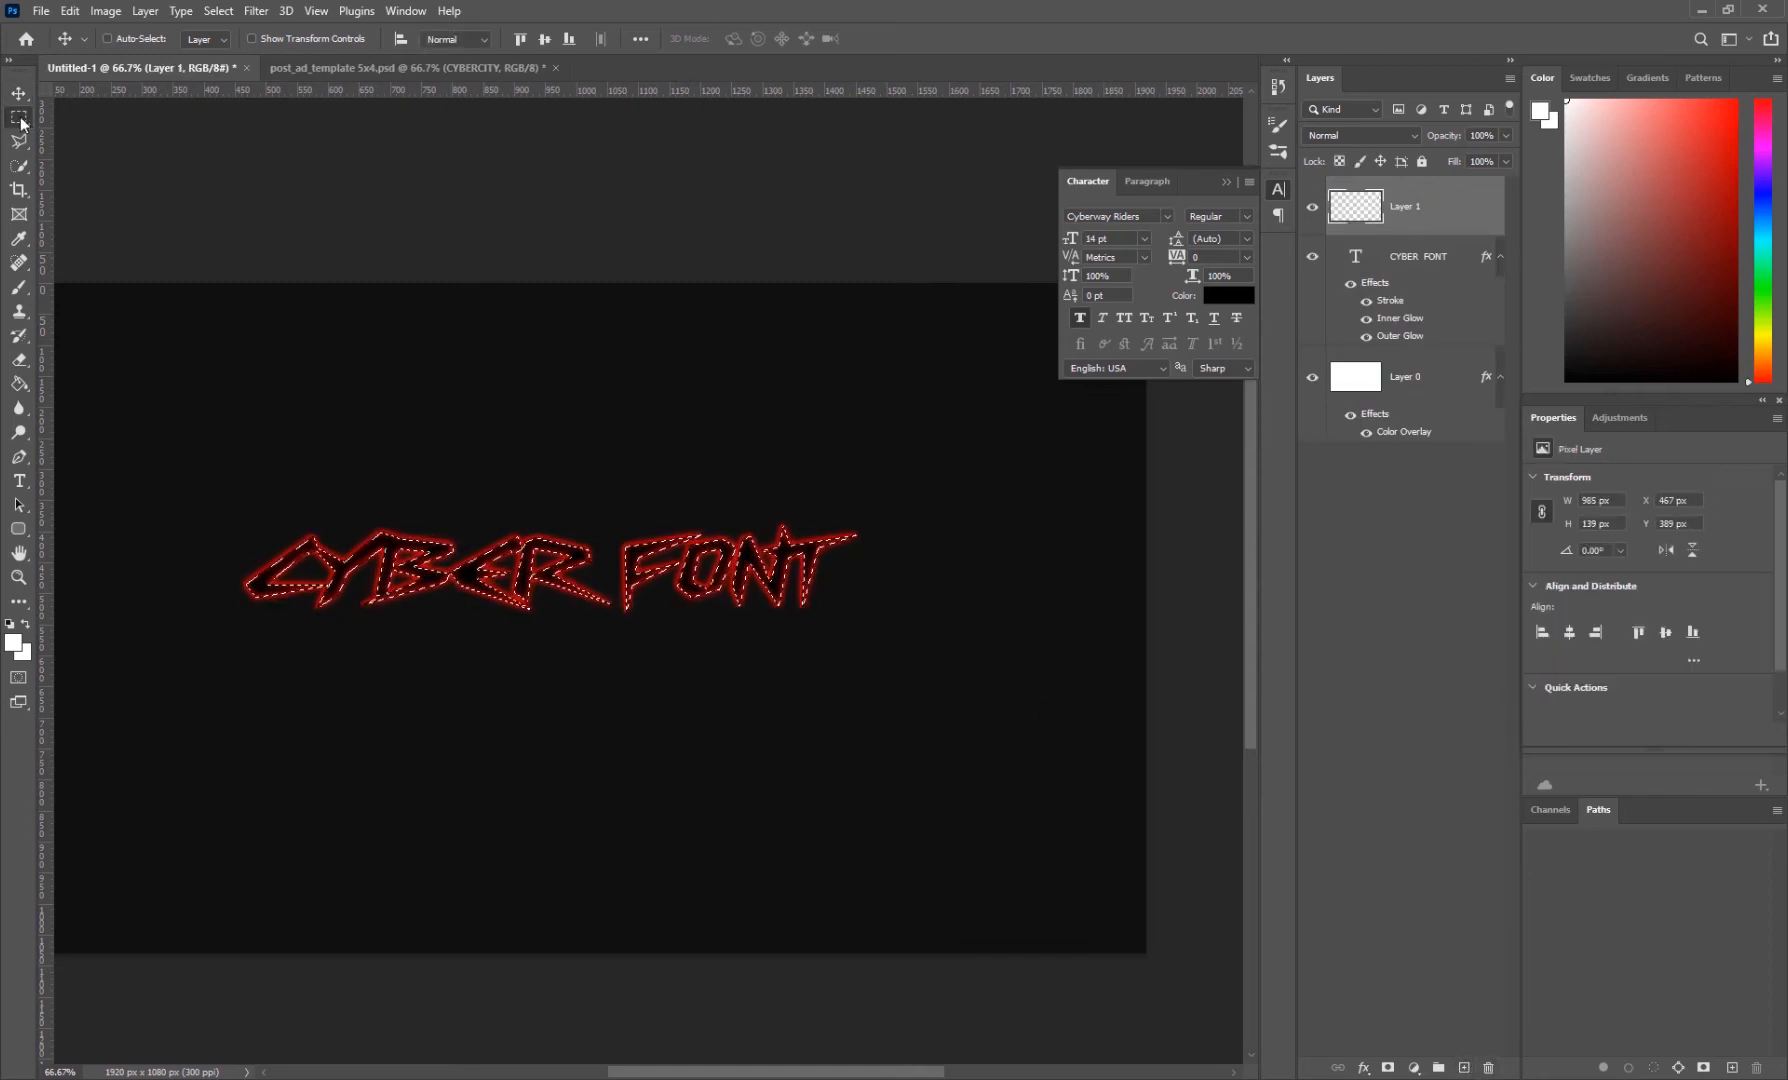
pyautogui.rightClick(490, 568)
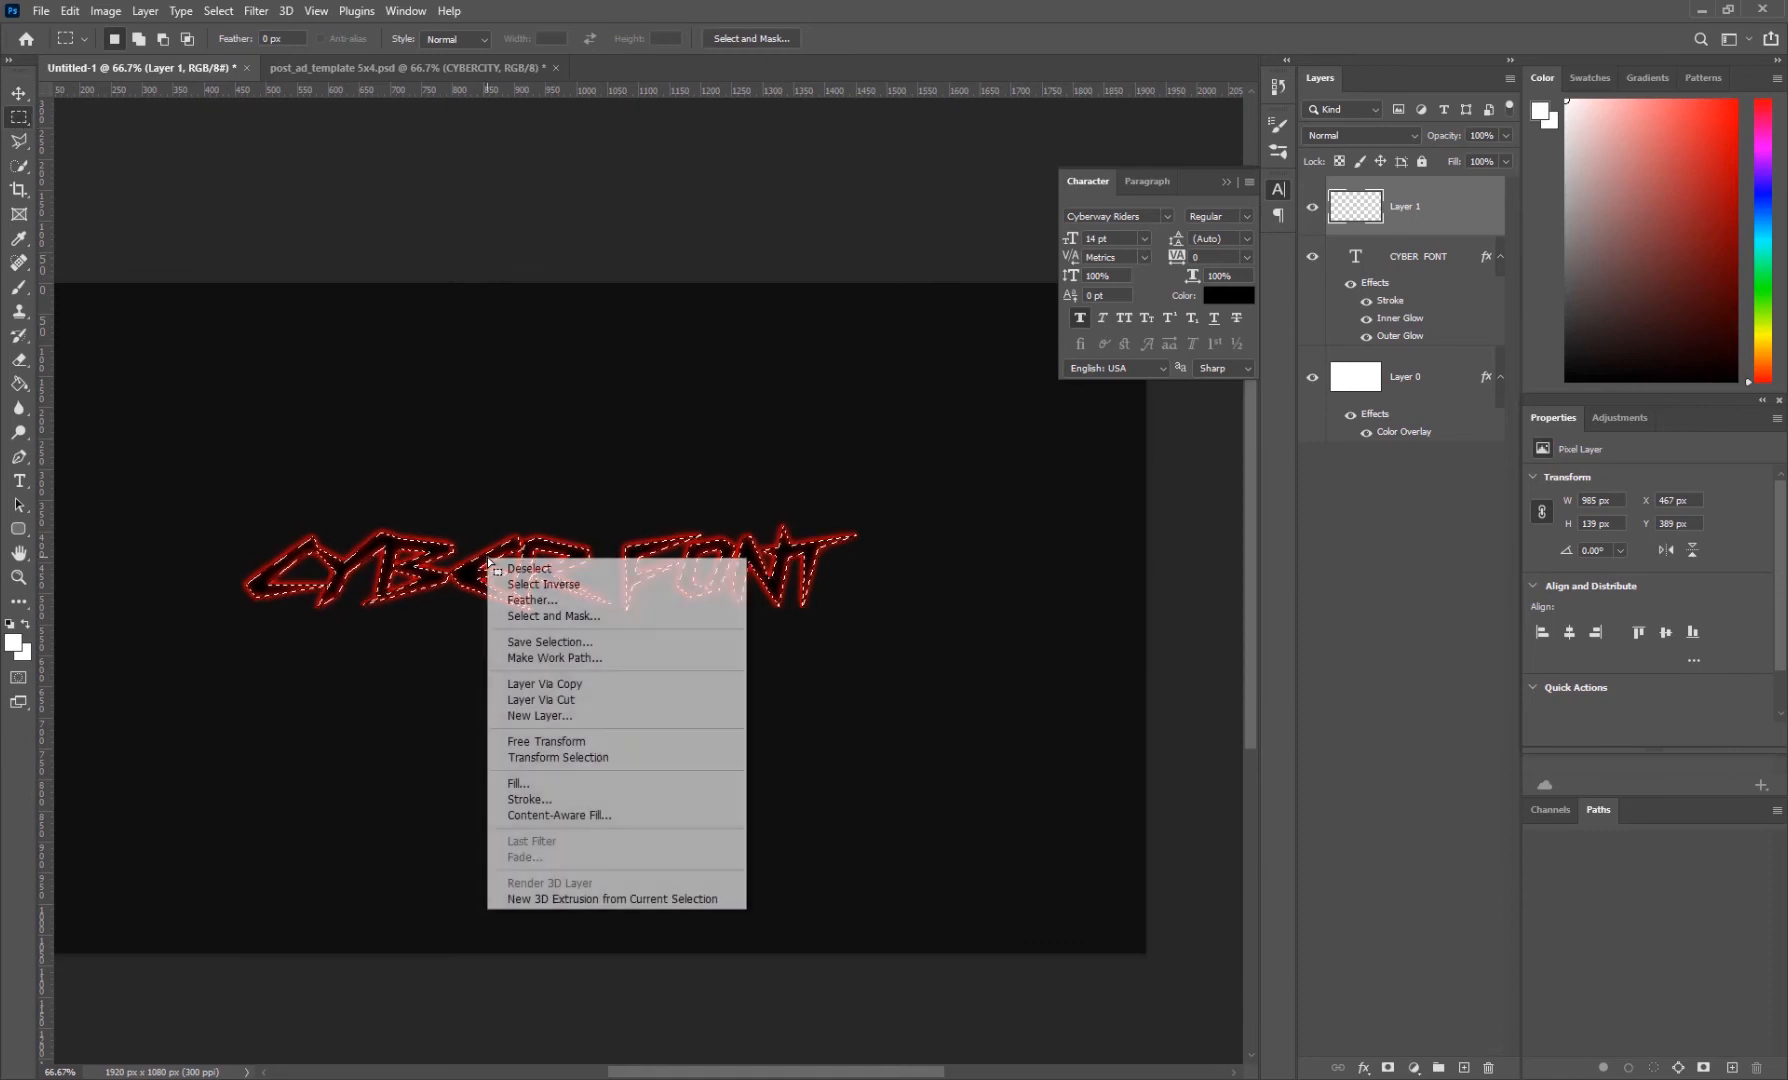
pyautogui.click(529, 800)
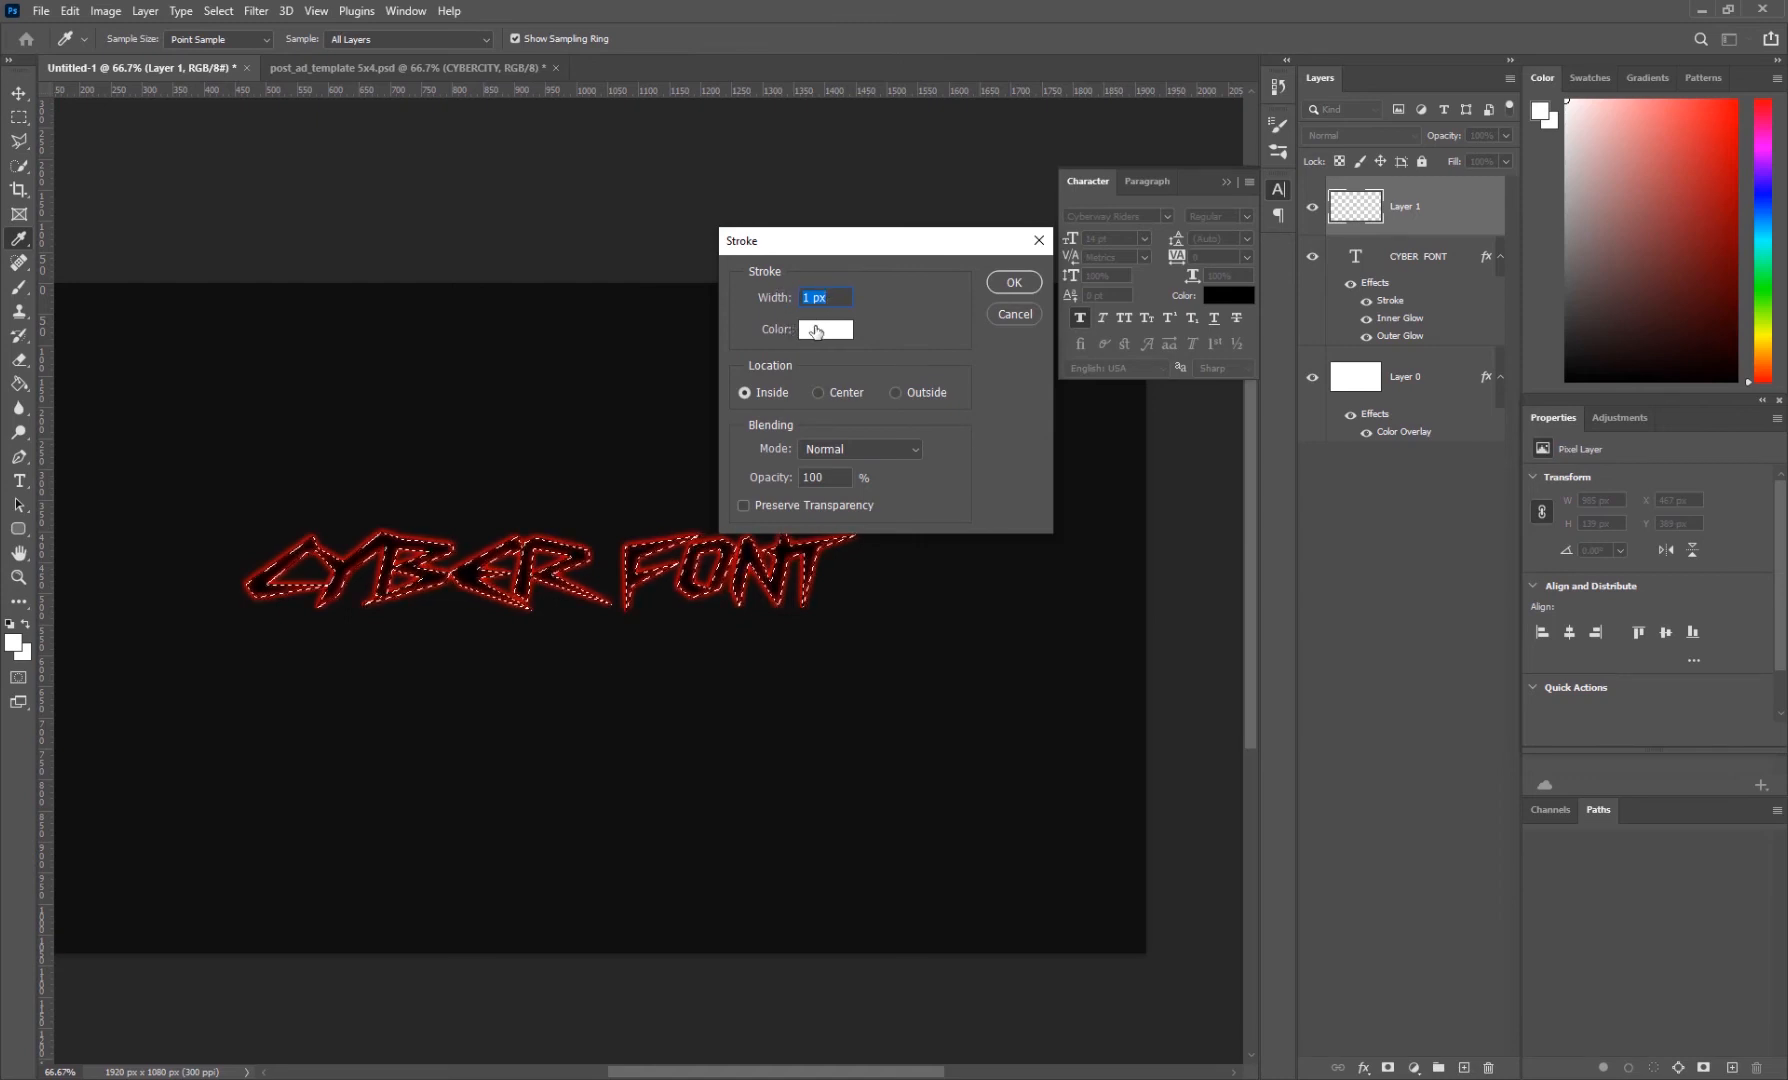
pyautogui.click(827, 391)
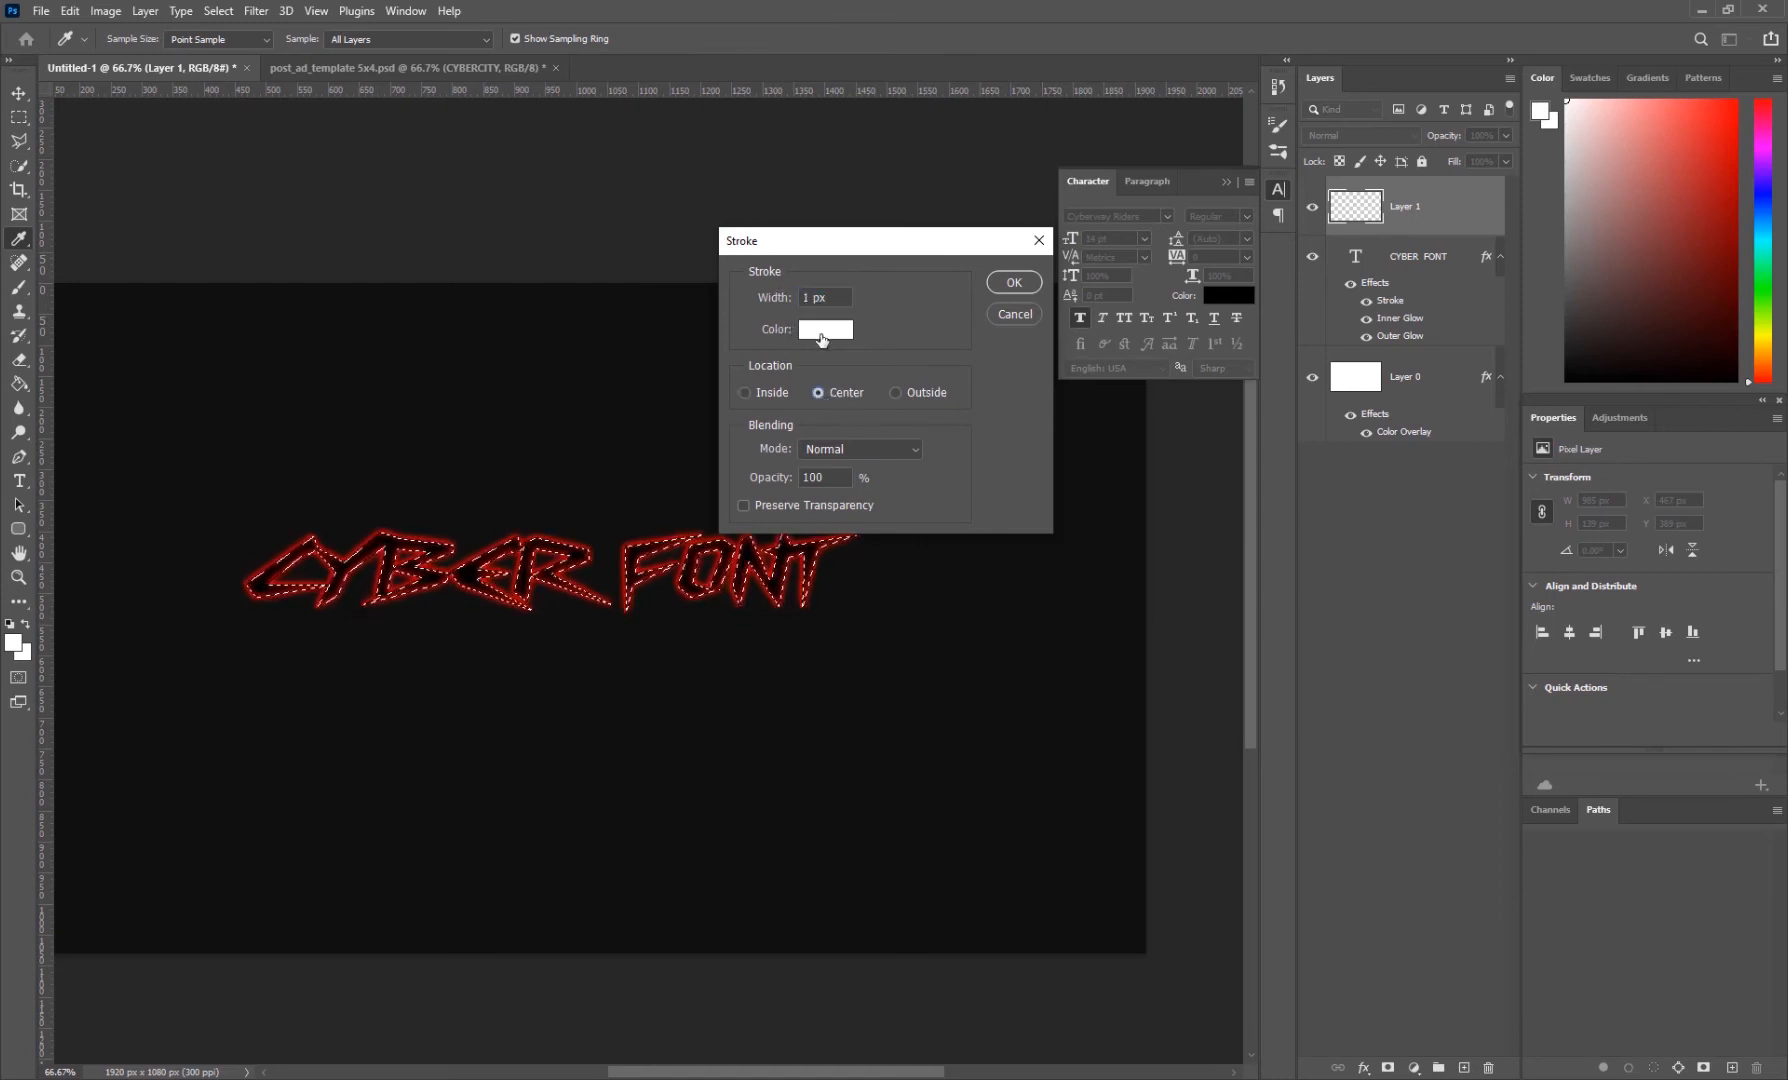
pyautogui.click(1016, 284)
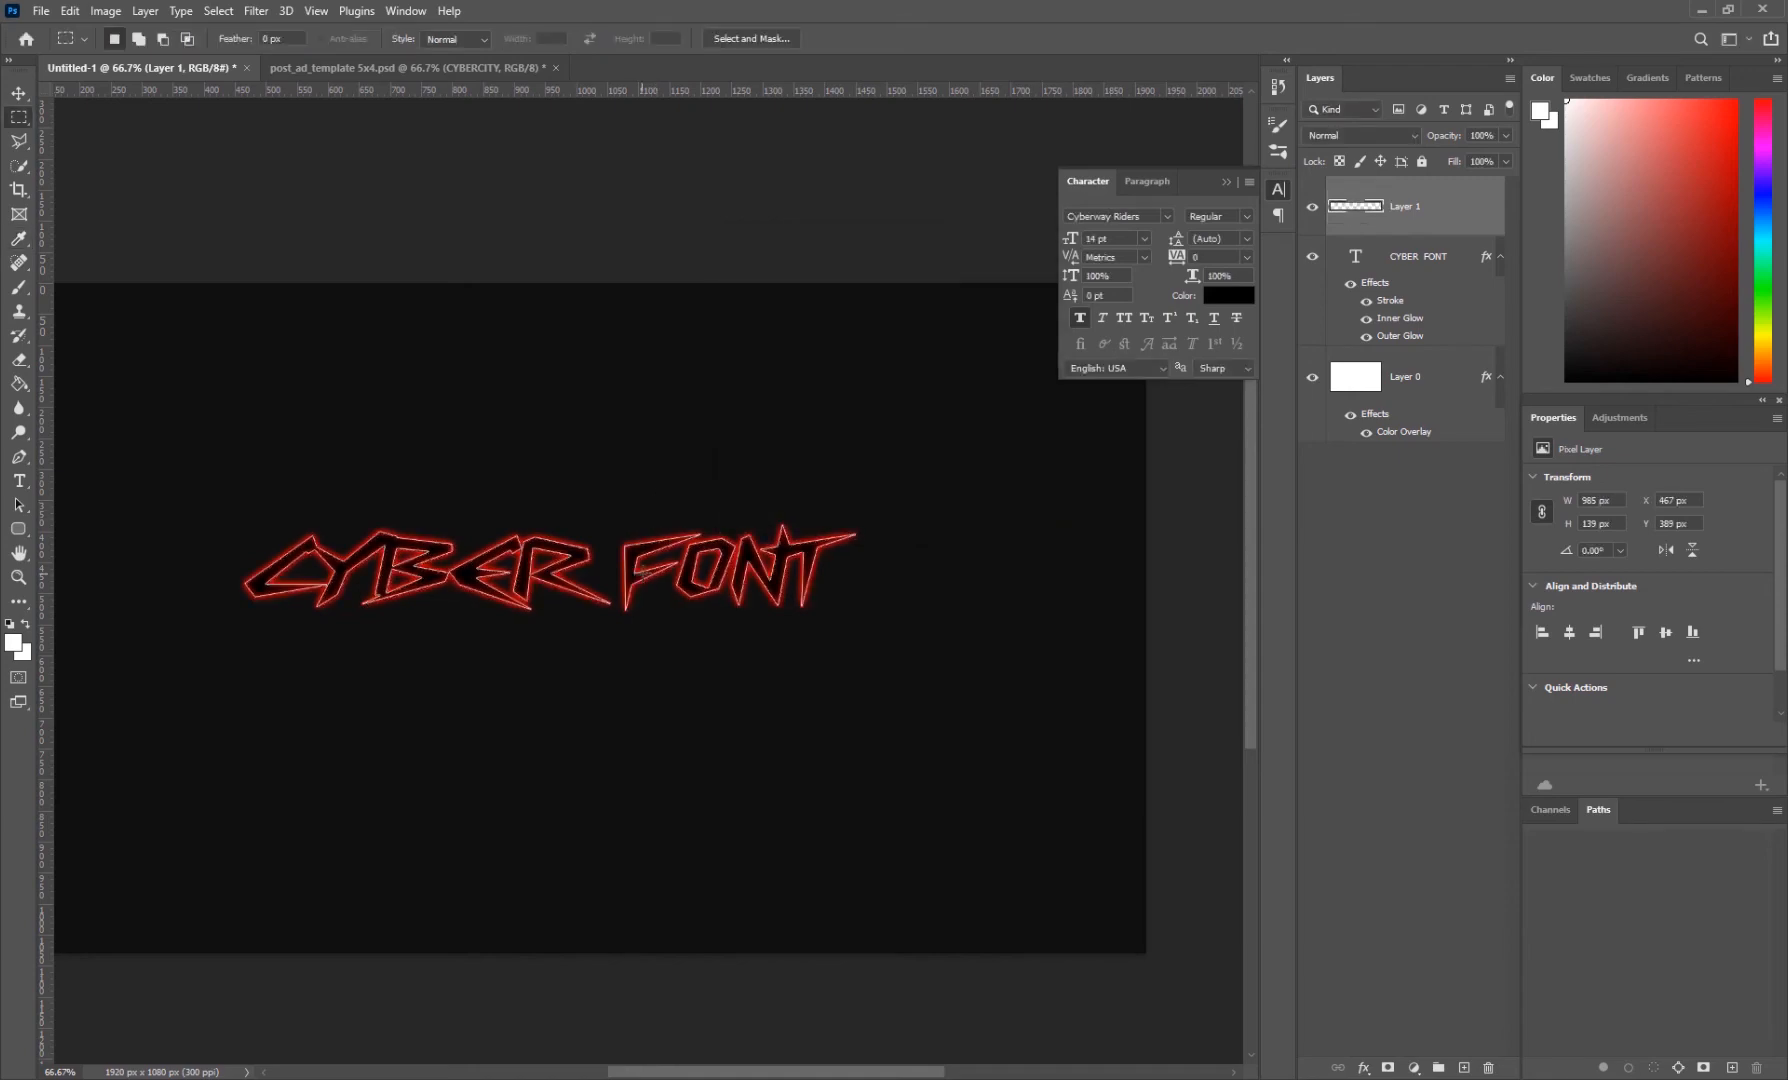
# - Examine the white outline on the CYBER FONT letters up close and across the whole text
pyautogui.press('z')
pyautogui.click(642, 579)
pyautogui.click(642, 580)
pyautogui.click(643, 582)
pyautogui.click(643, 582)
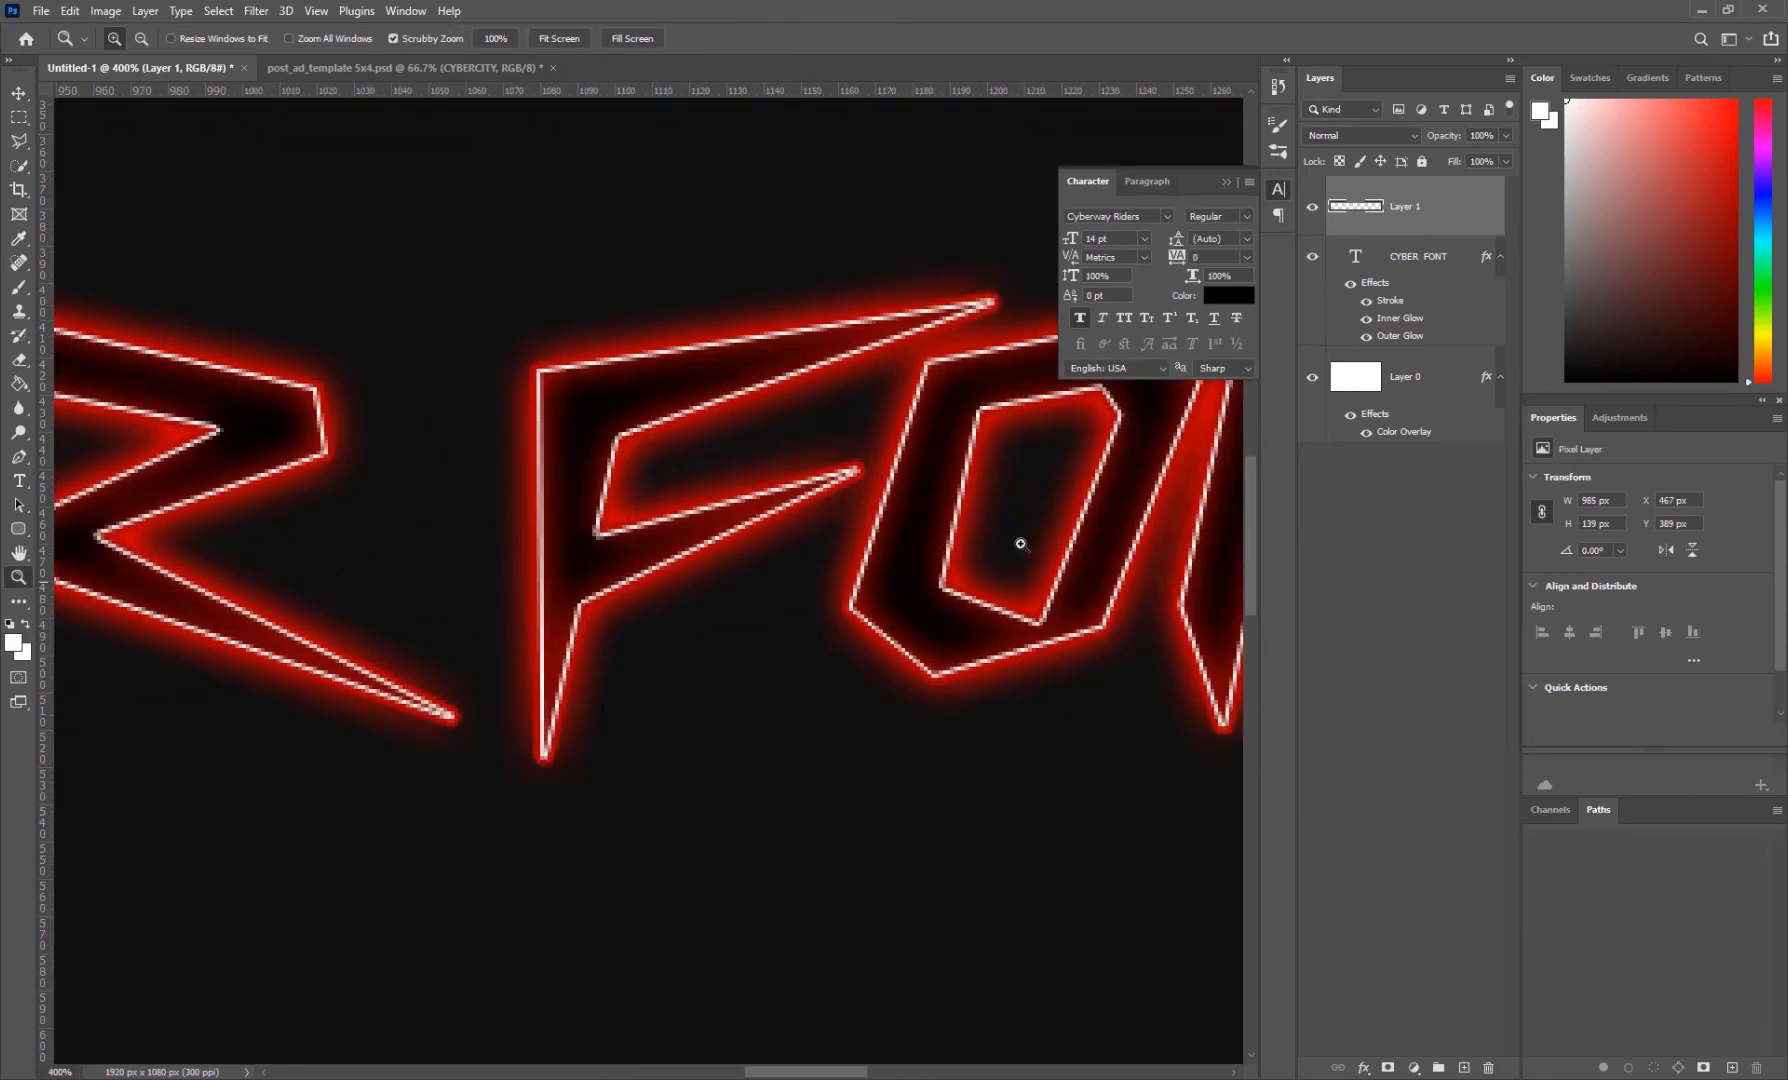
pyautogui.press('alt')
pyautogui.keyDown('alt'); pyautogui.click(482, 594); pyautogui.keyUp('alt')
pyautogui.keyDown('alt'); pyautogui.click(482, 594); pyautogui.keyUp('alt')
pyautogui.press('m')
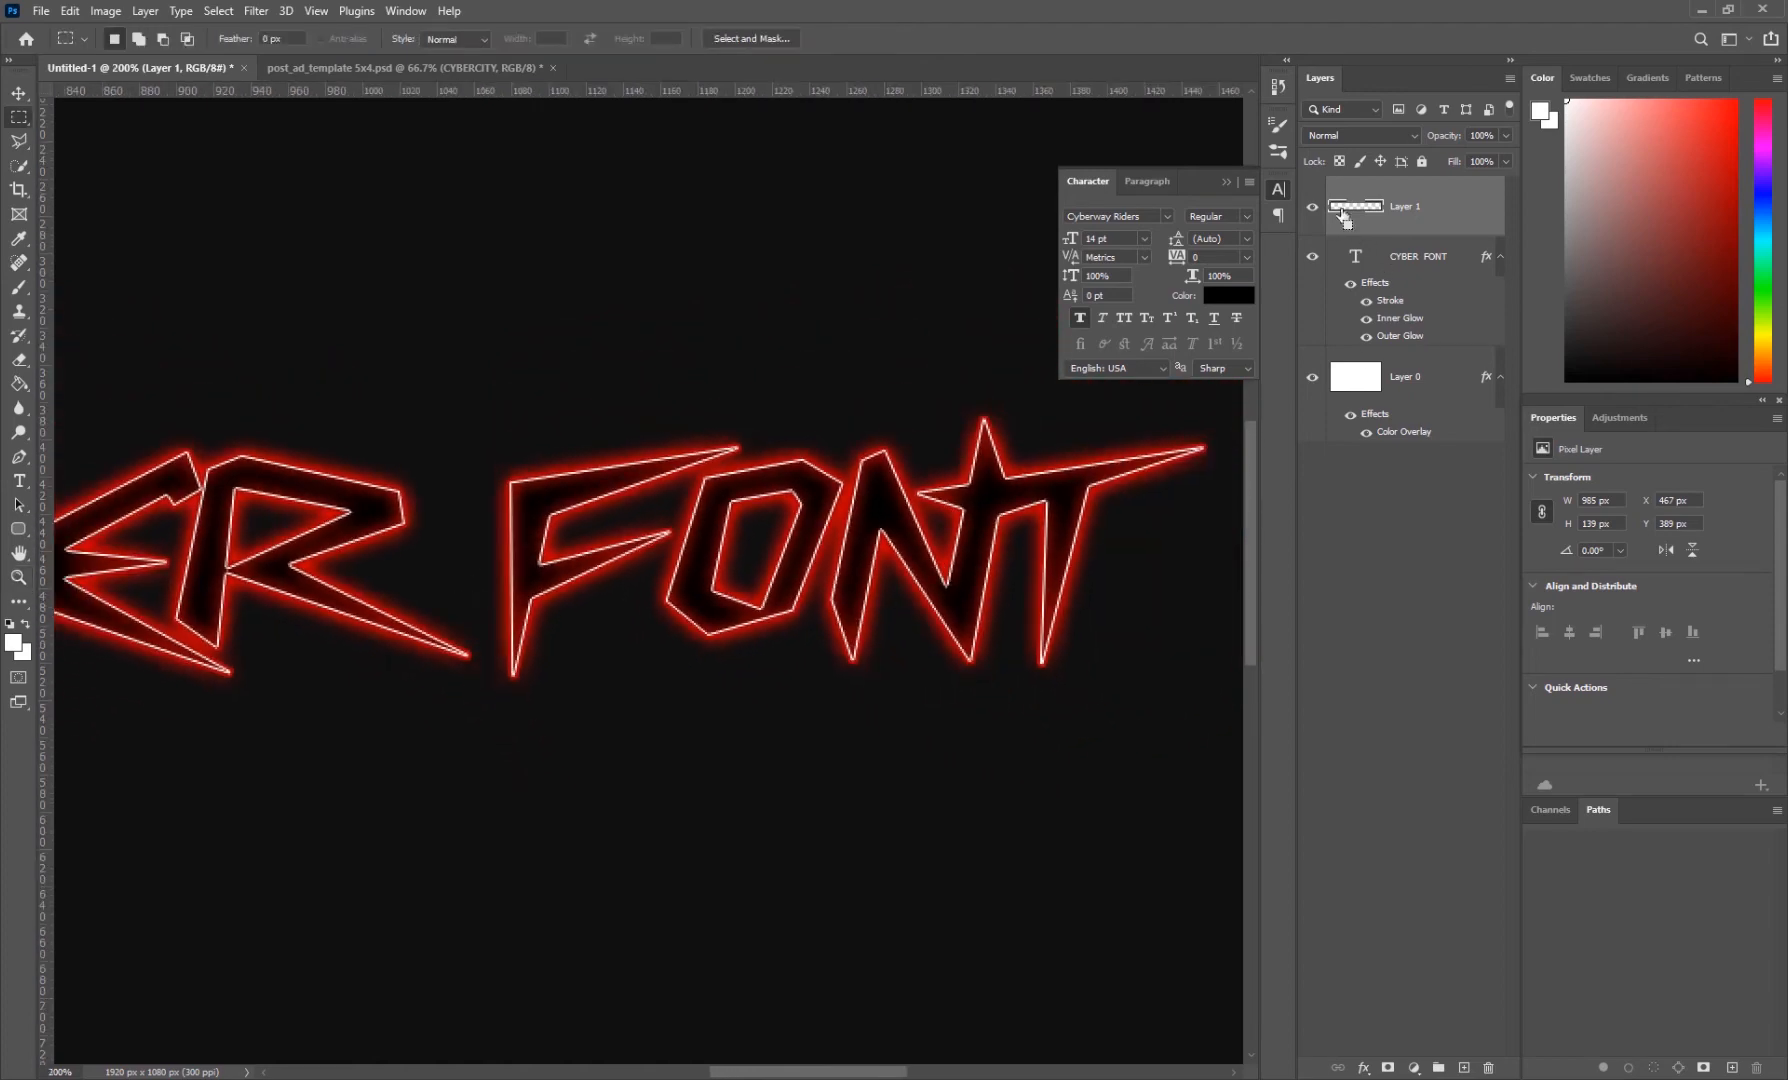
pyautogui.press('z')
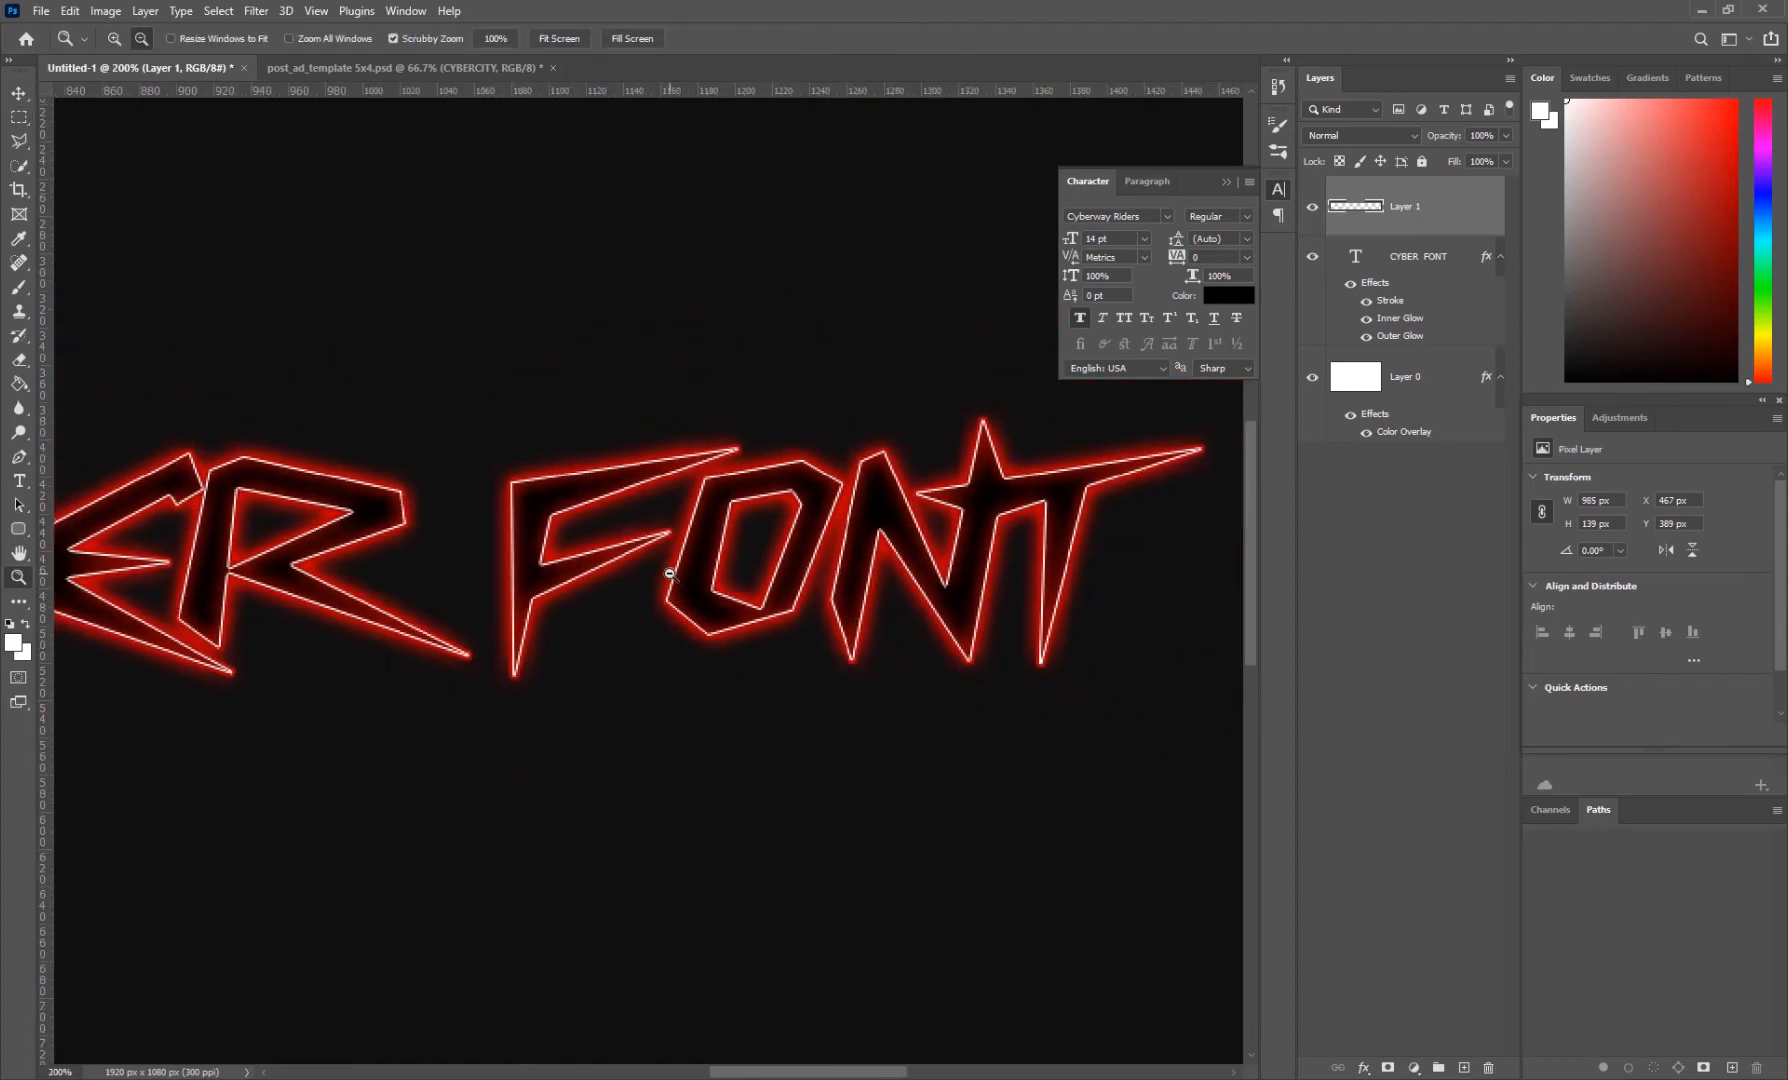
pyautogui.keyDown('alt'); pyautogui.click(670, 575); pyautogui.keyUp('alt')
pyautogui.press('m')
pyautogui.moveTo(670, 619); pyautogui.dragTo(883, 624)
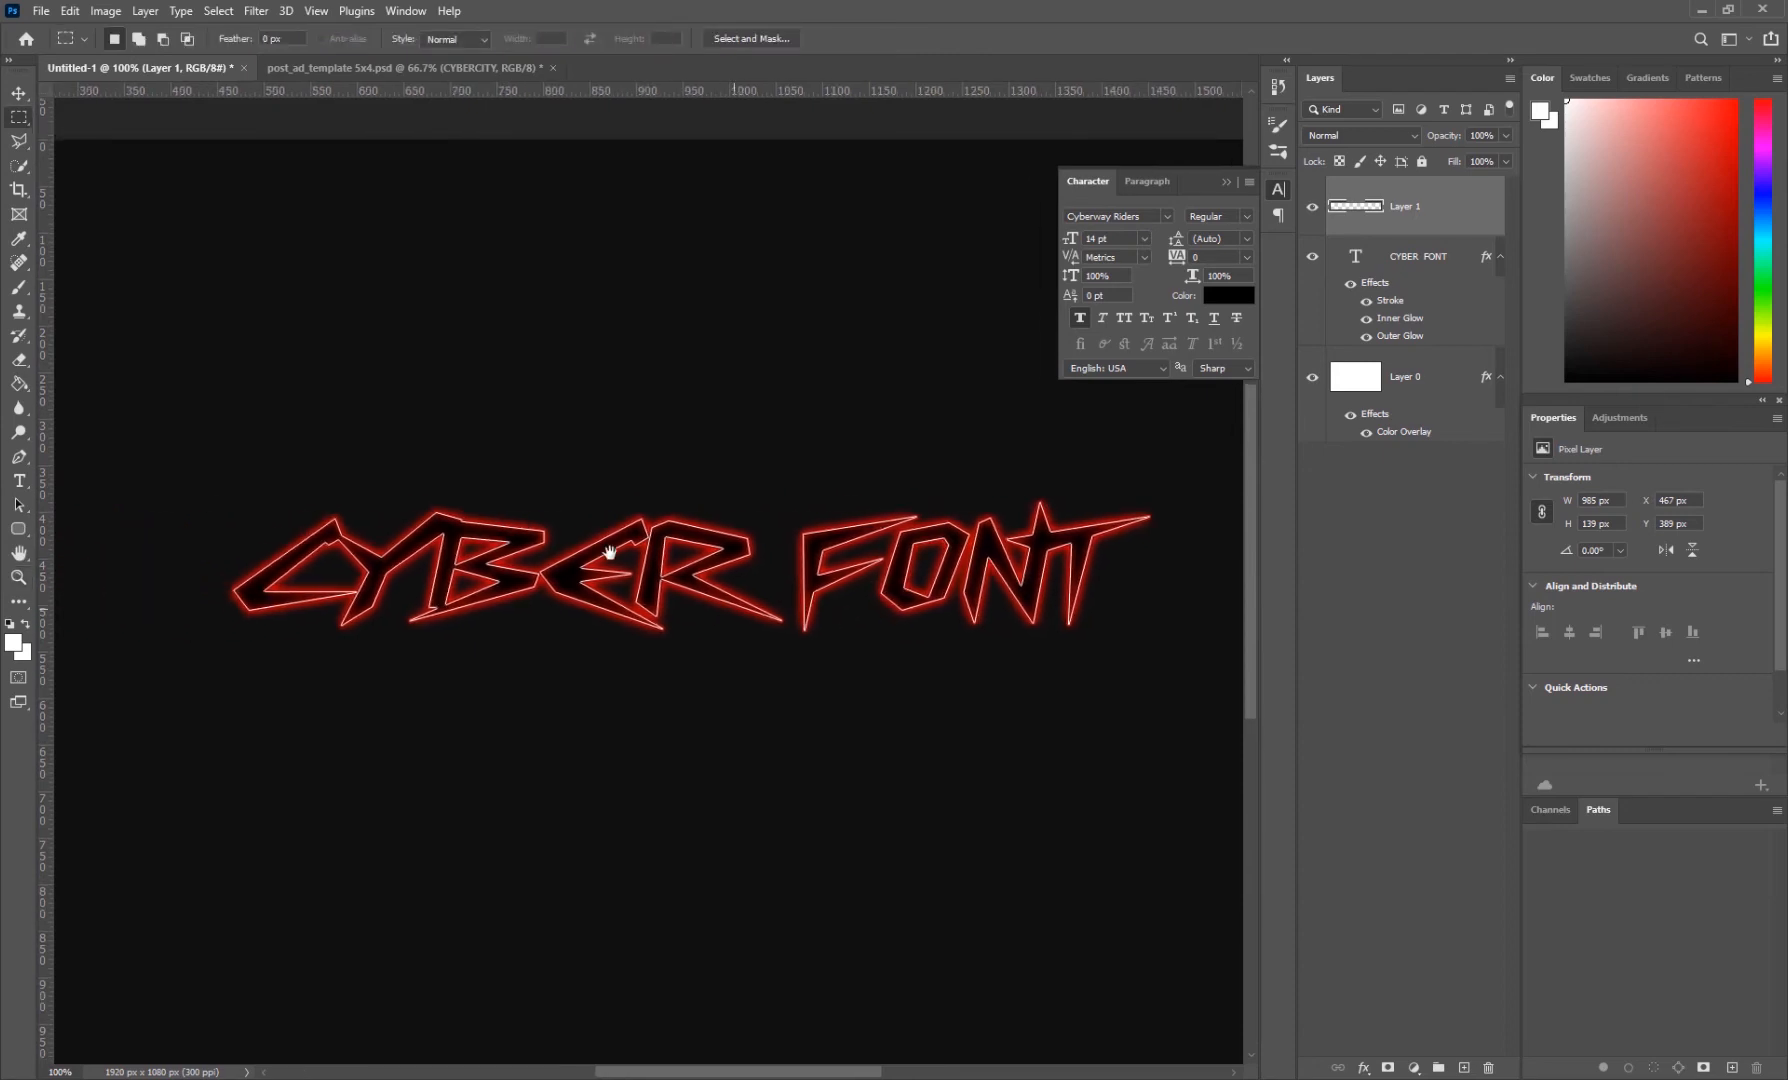
pyautogui.press('z')
pyautogui.moveTo(896, 544); pyautogui.dragTo(877, 537)
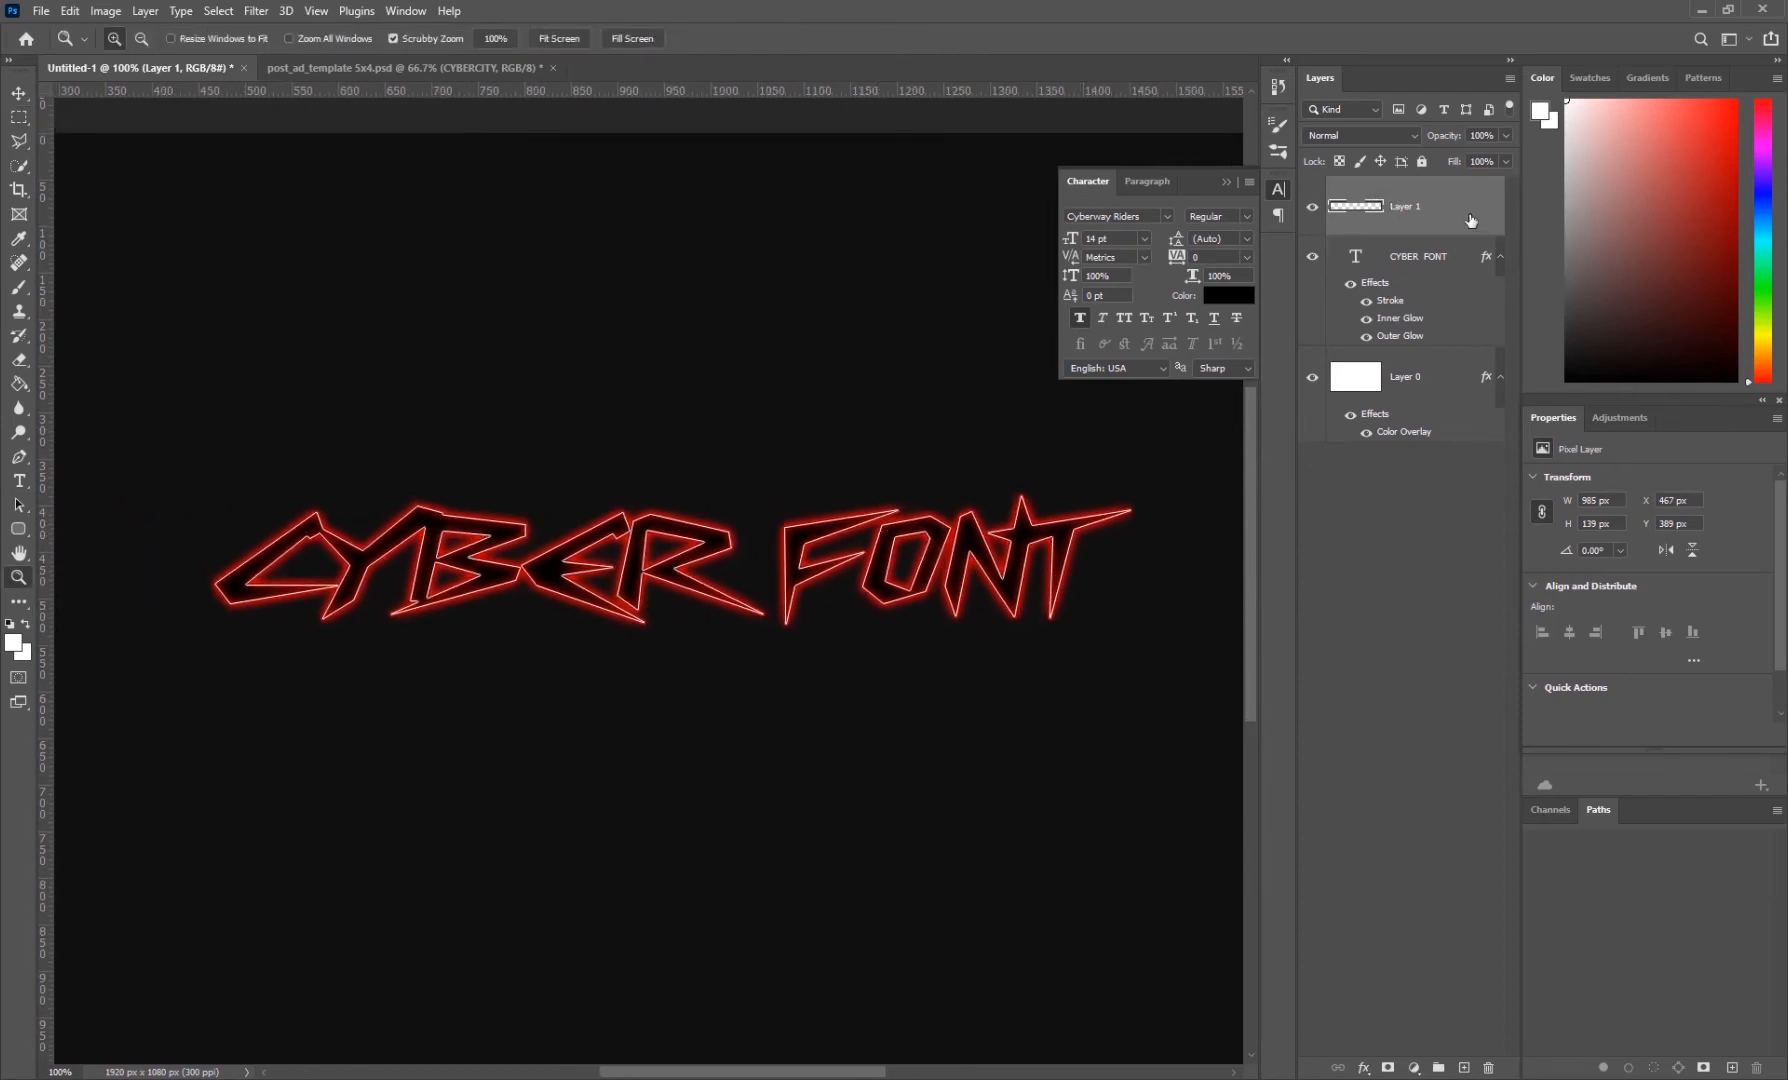
# - Set Layer 1's blend mode to Overlay and compare the text with the layer hidden and shown
pyautogui.click(1381, 133)
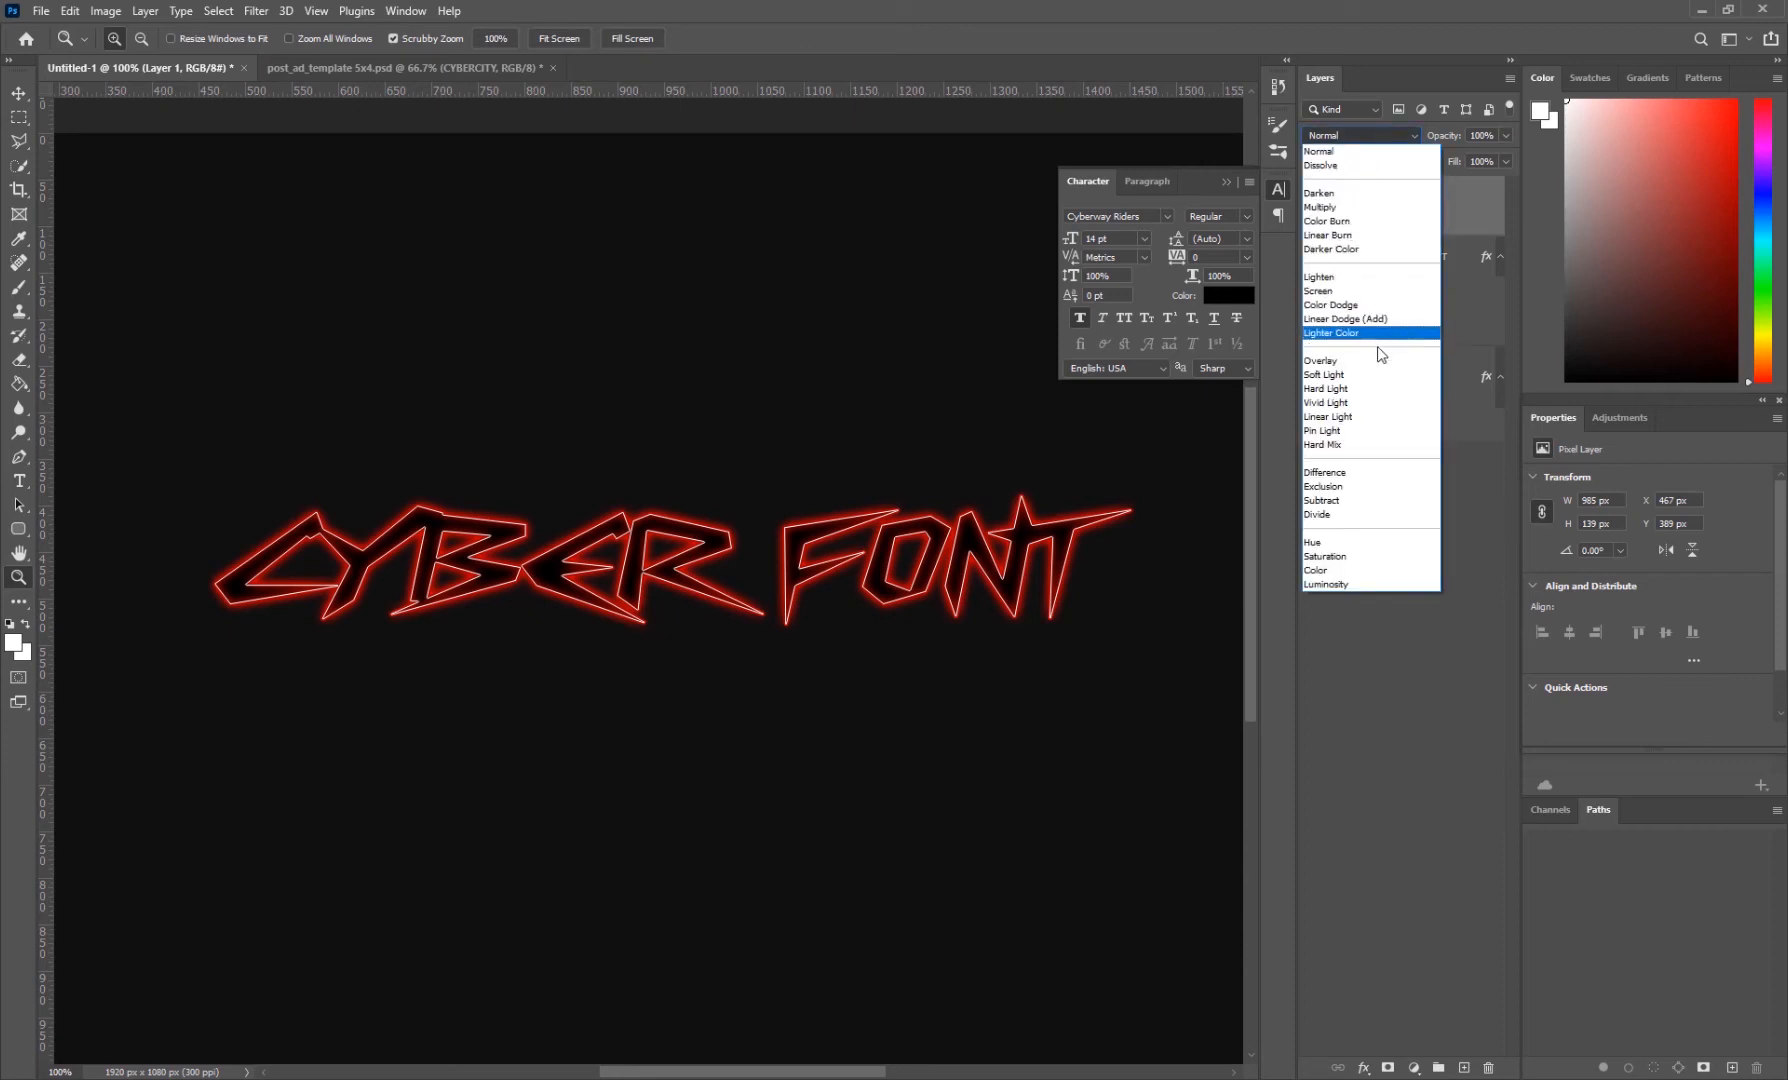
pyautogui.click(1367, 362)
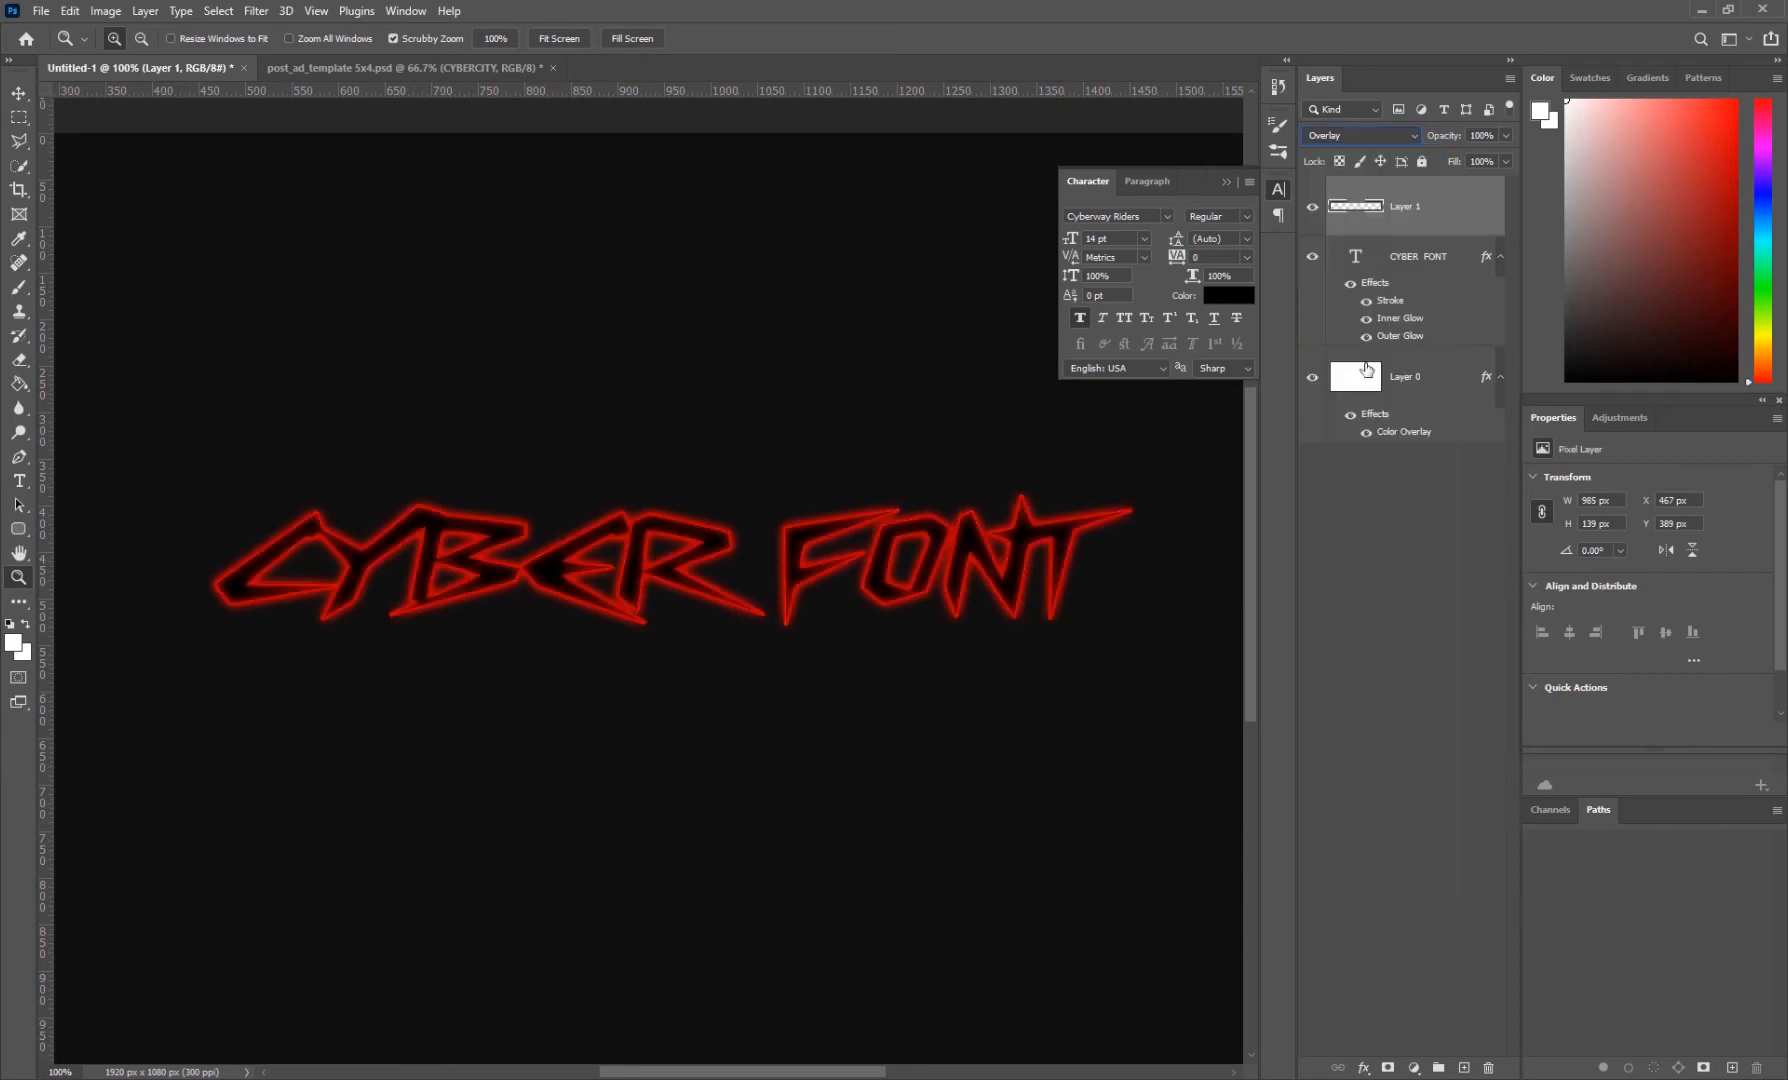
pyautogui.click(598, 586)
pyautogui.click(598, 586)
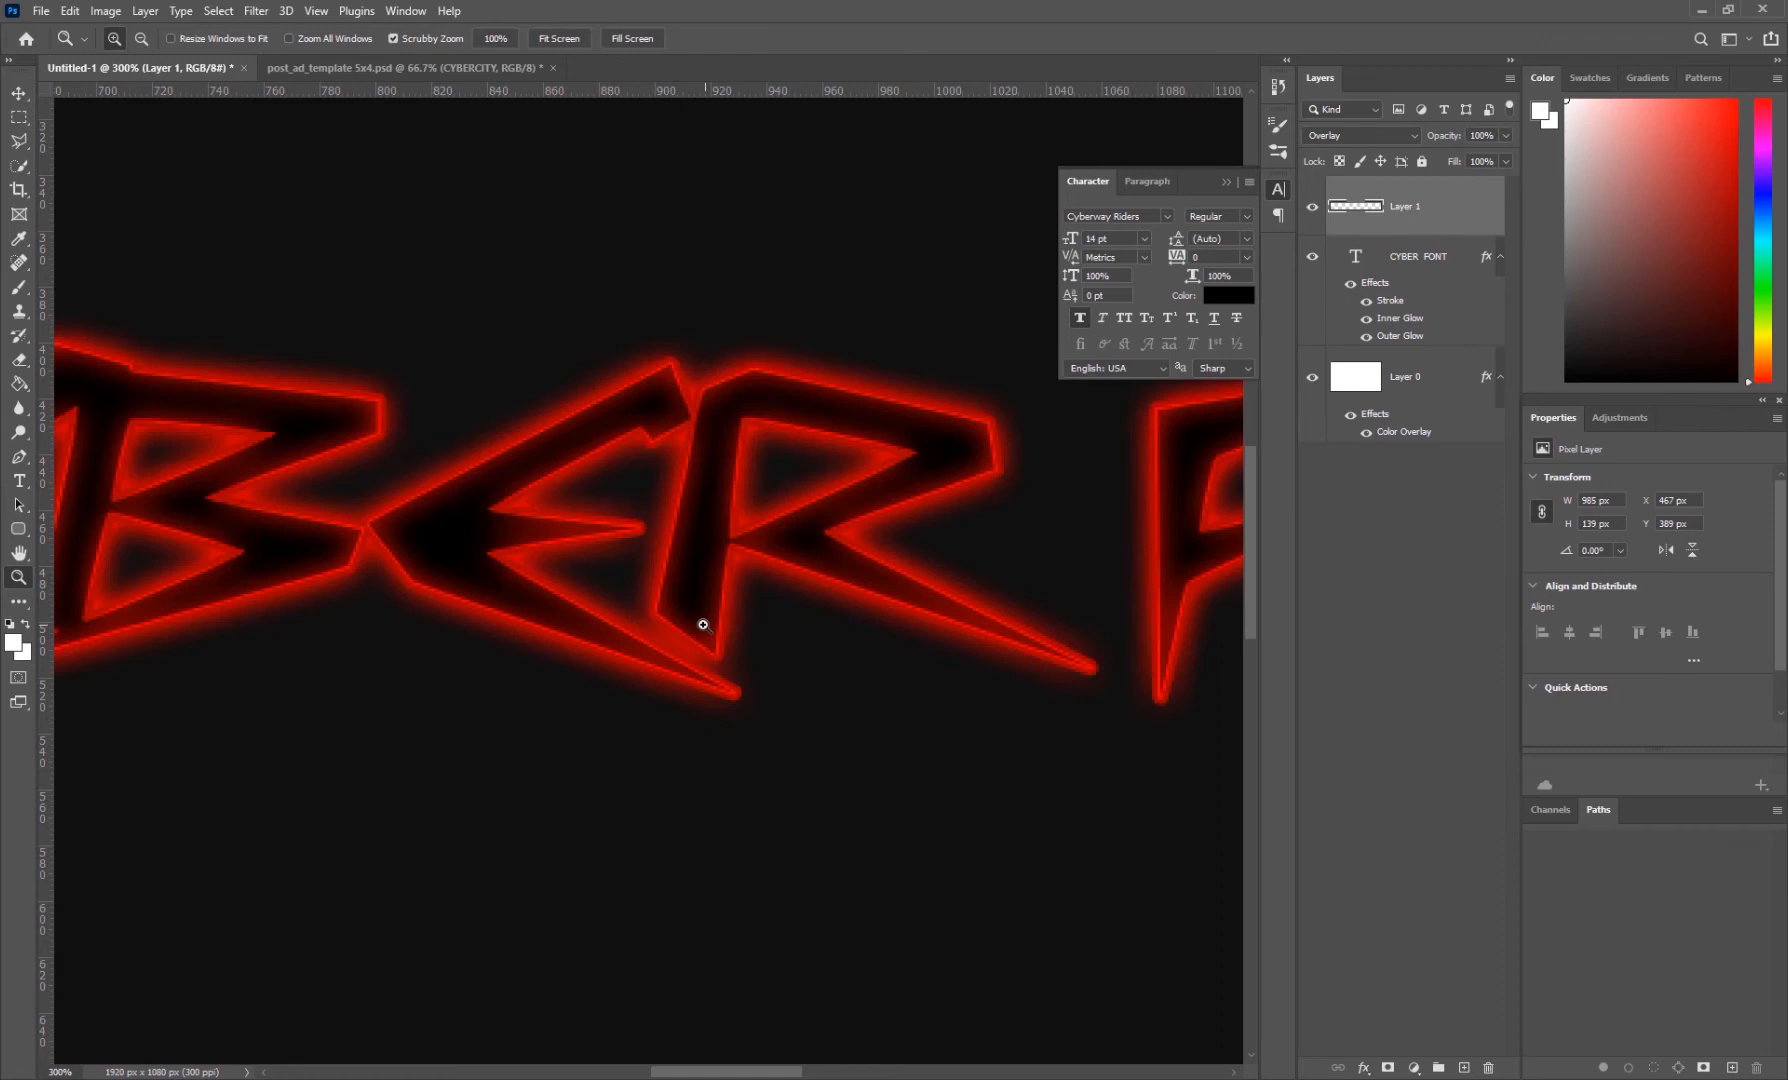
pyautogui.click(1313, 206)
pyautogui.click(1313, 206)
pyautogui.keyDown('alt'); pyautogui.click(738, 511); pyautogui.keyUp('alt')
pyautogui.keyDown('alt'); pyautogui.click(738, 511); pyautogui.keyUp('alt')
pyautogui.keyDown('alt'); pyautogui.click(680, 550); pyautogui.keyUp('alt')
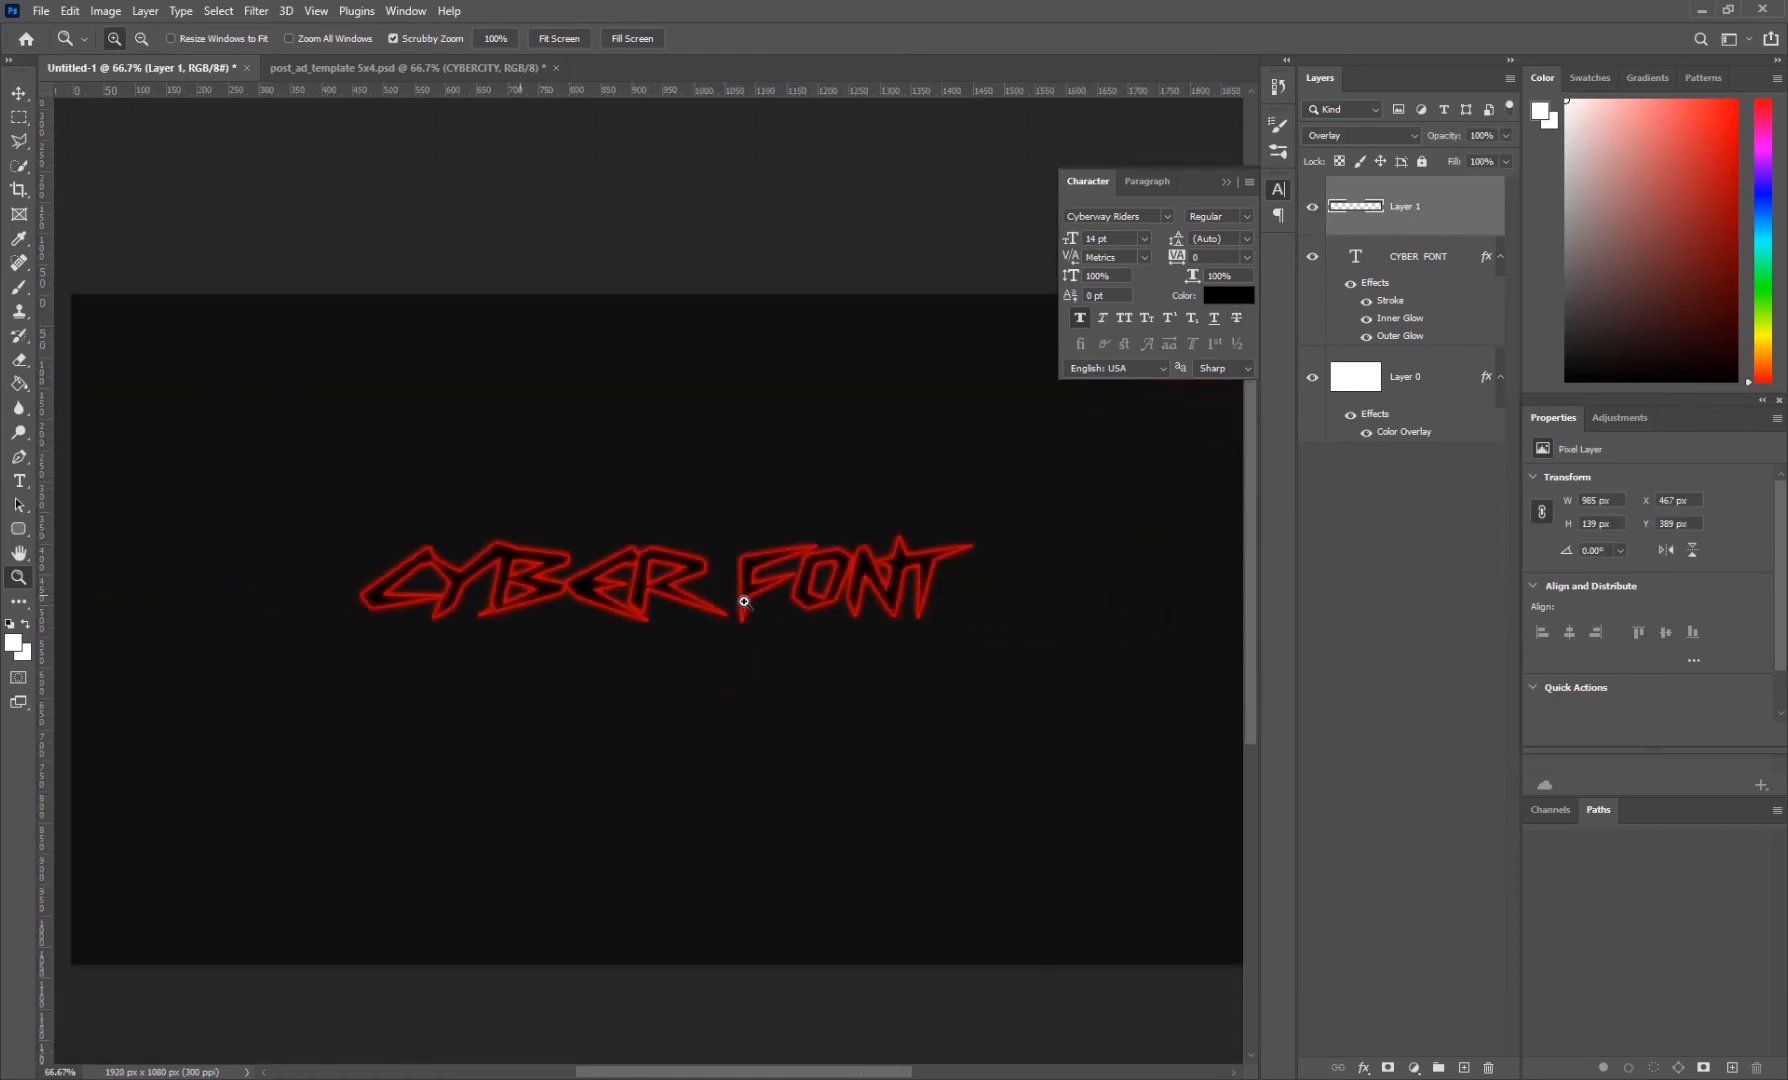
pyautogui.click(703, 592)
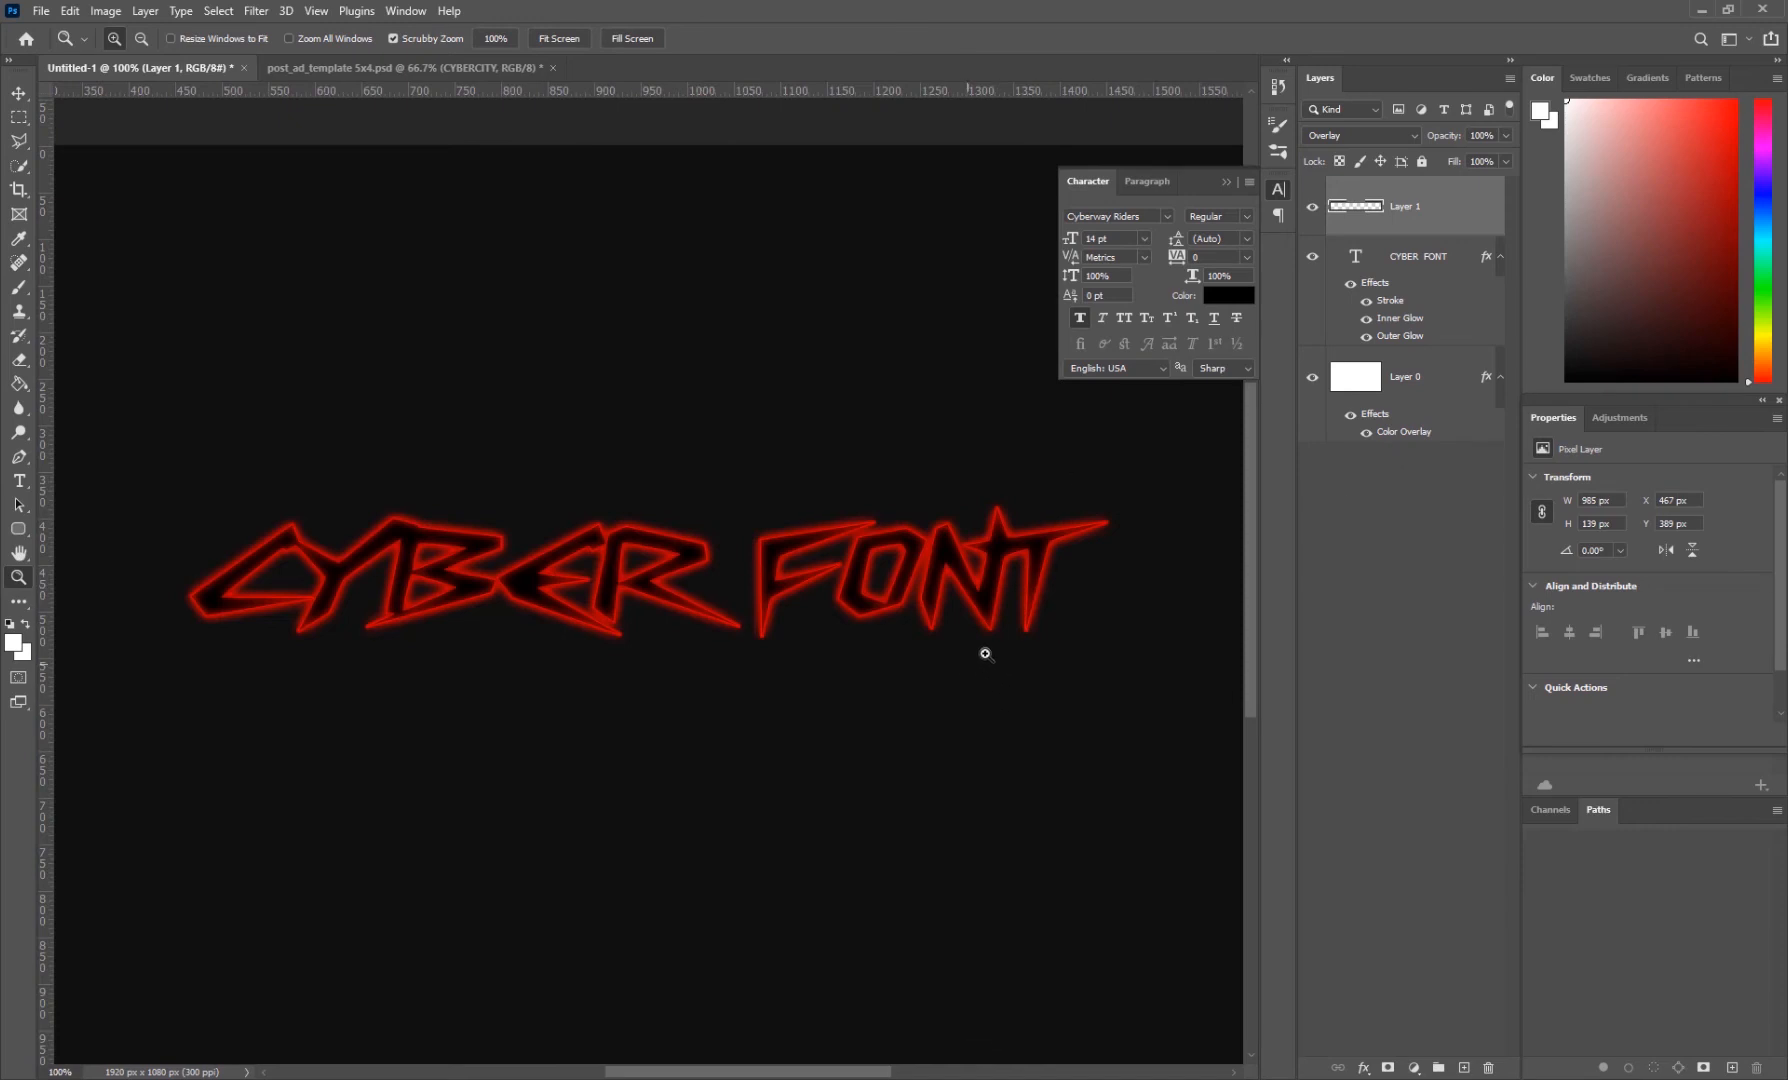
# - Switch to post_ad_template 5x4.psd and try lowering the CYBERCITY text layer's fill to 35%
pyautogui.click(455, 66)
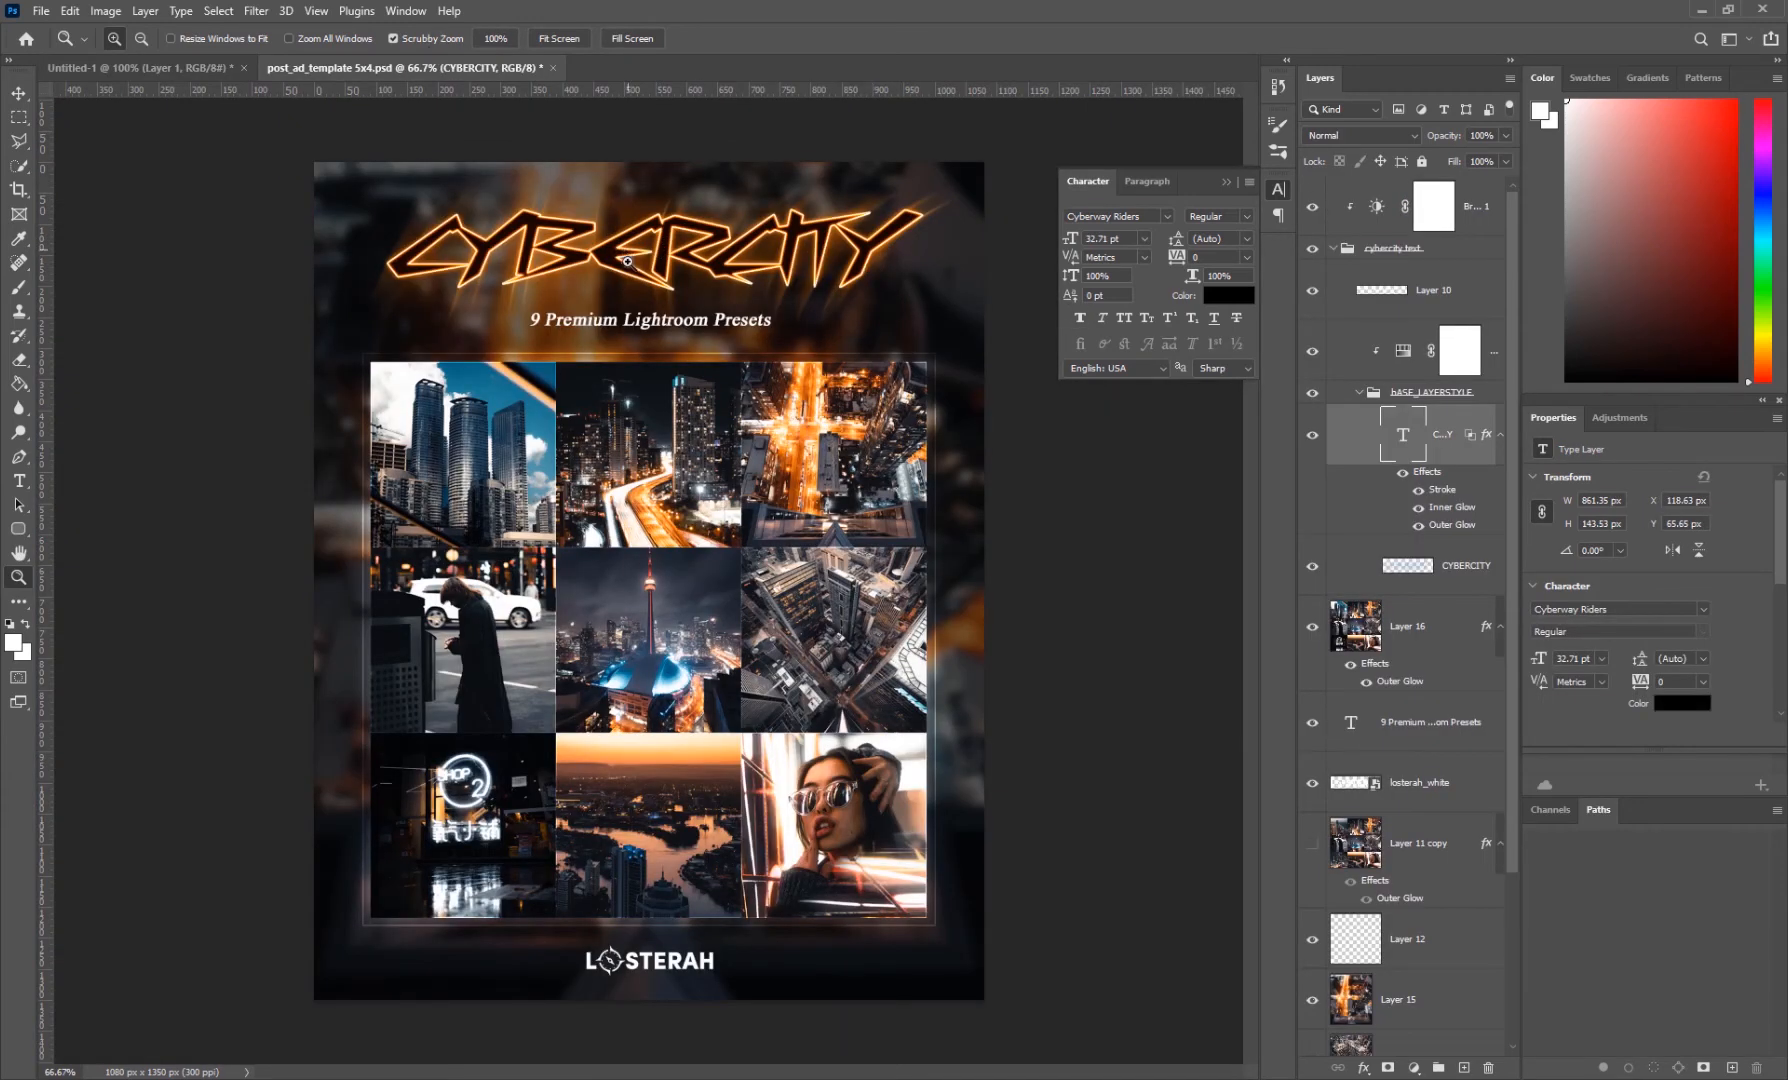
pyautogui.click(1507, 162)
pyautogui.moveTo(1468, 184); pyautogui.dragTo(1451, 183)
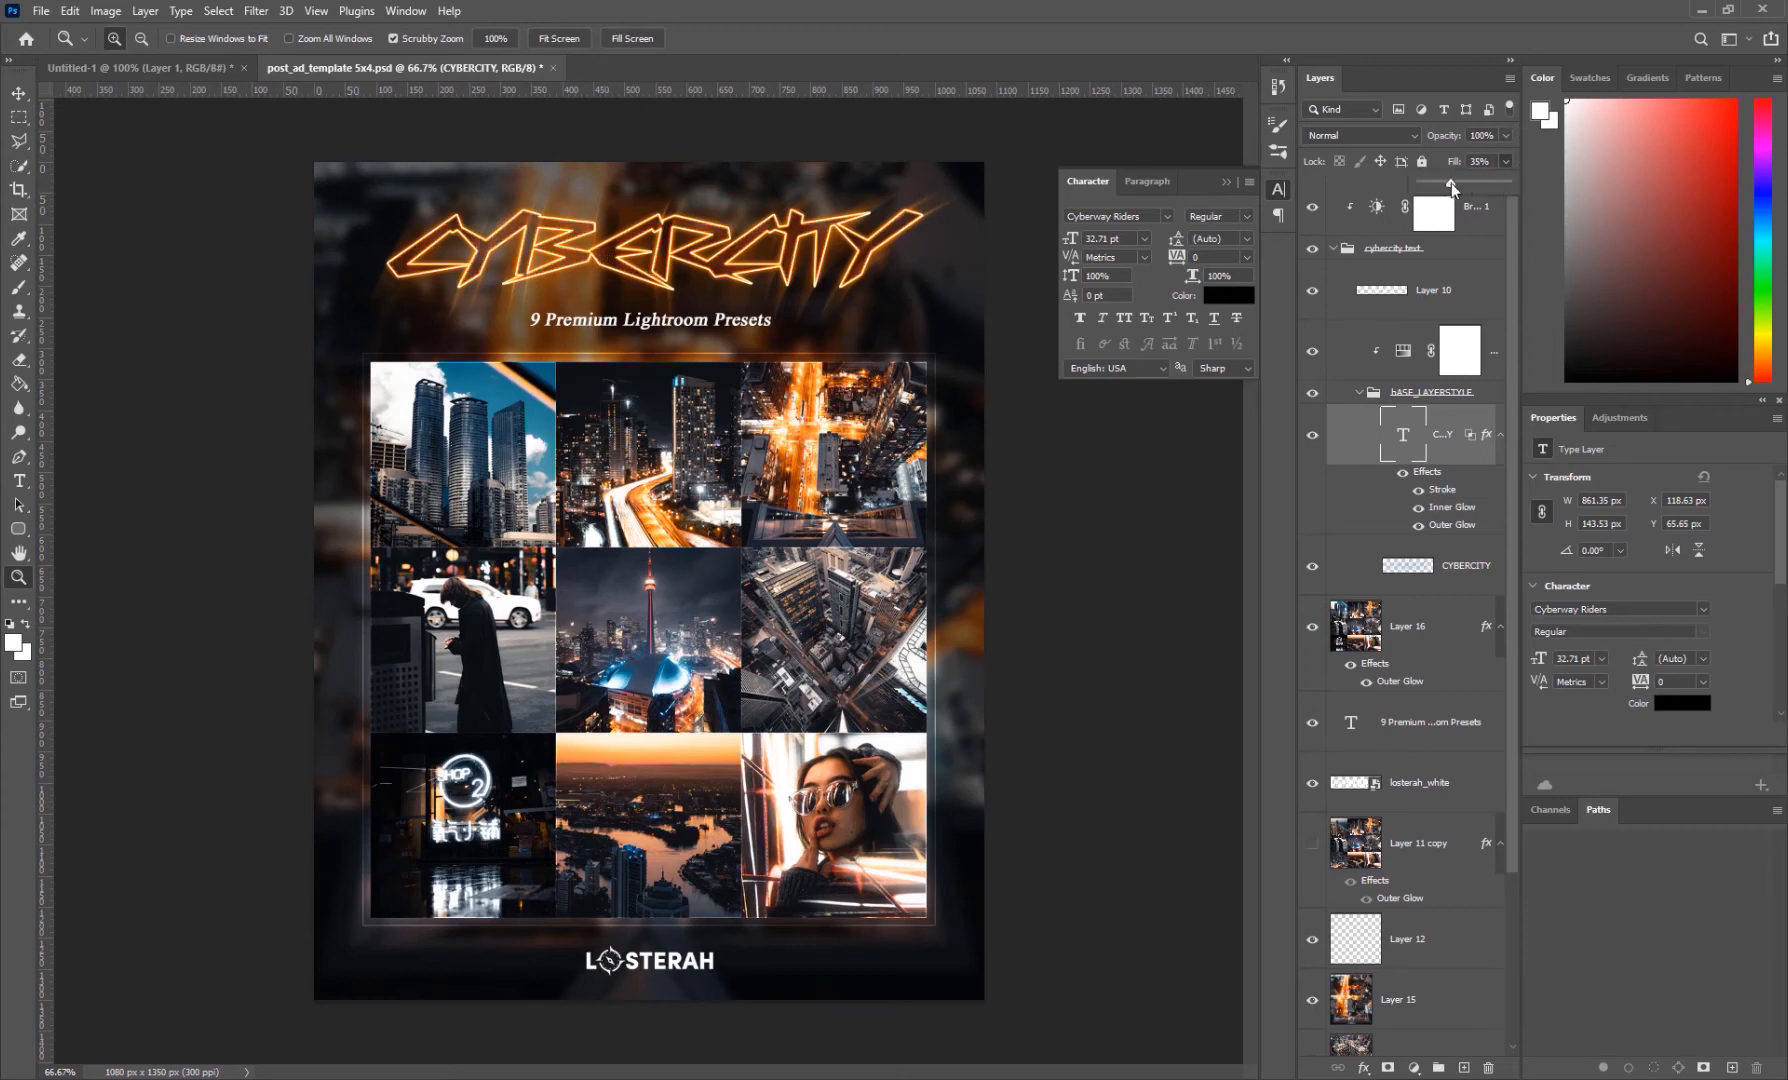
# - Return to the Untitled-1 document and select the CYBER FONT text layer
pyautogui.click(140, 67)
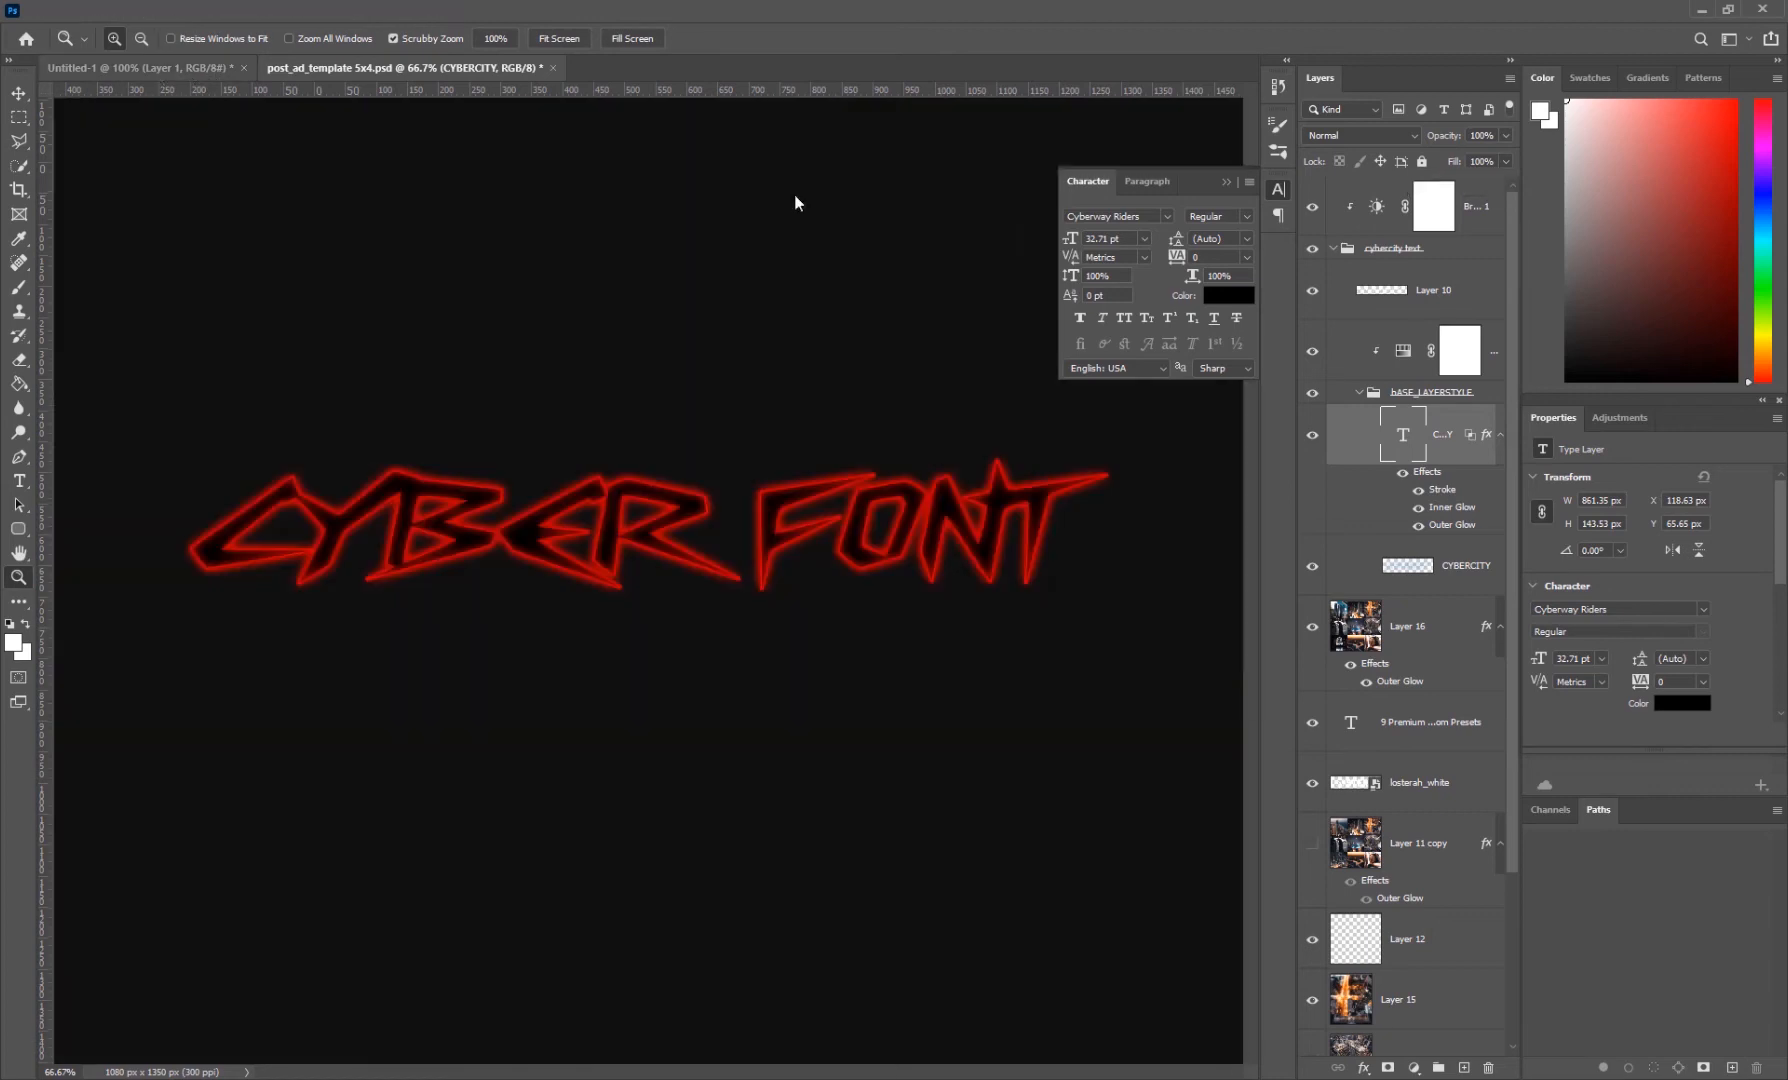
pyautogui.click(1507, 161)
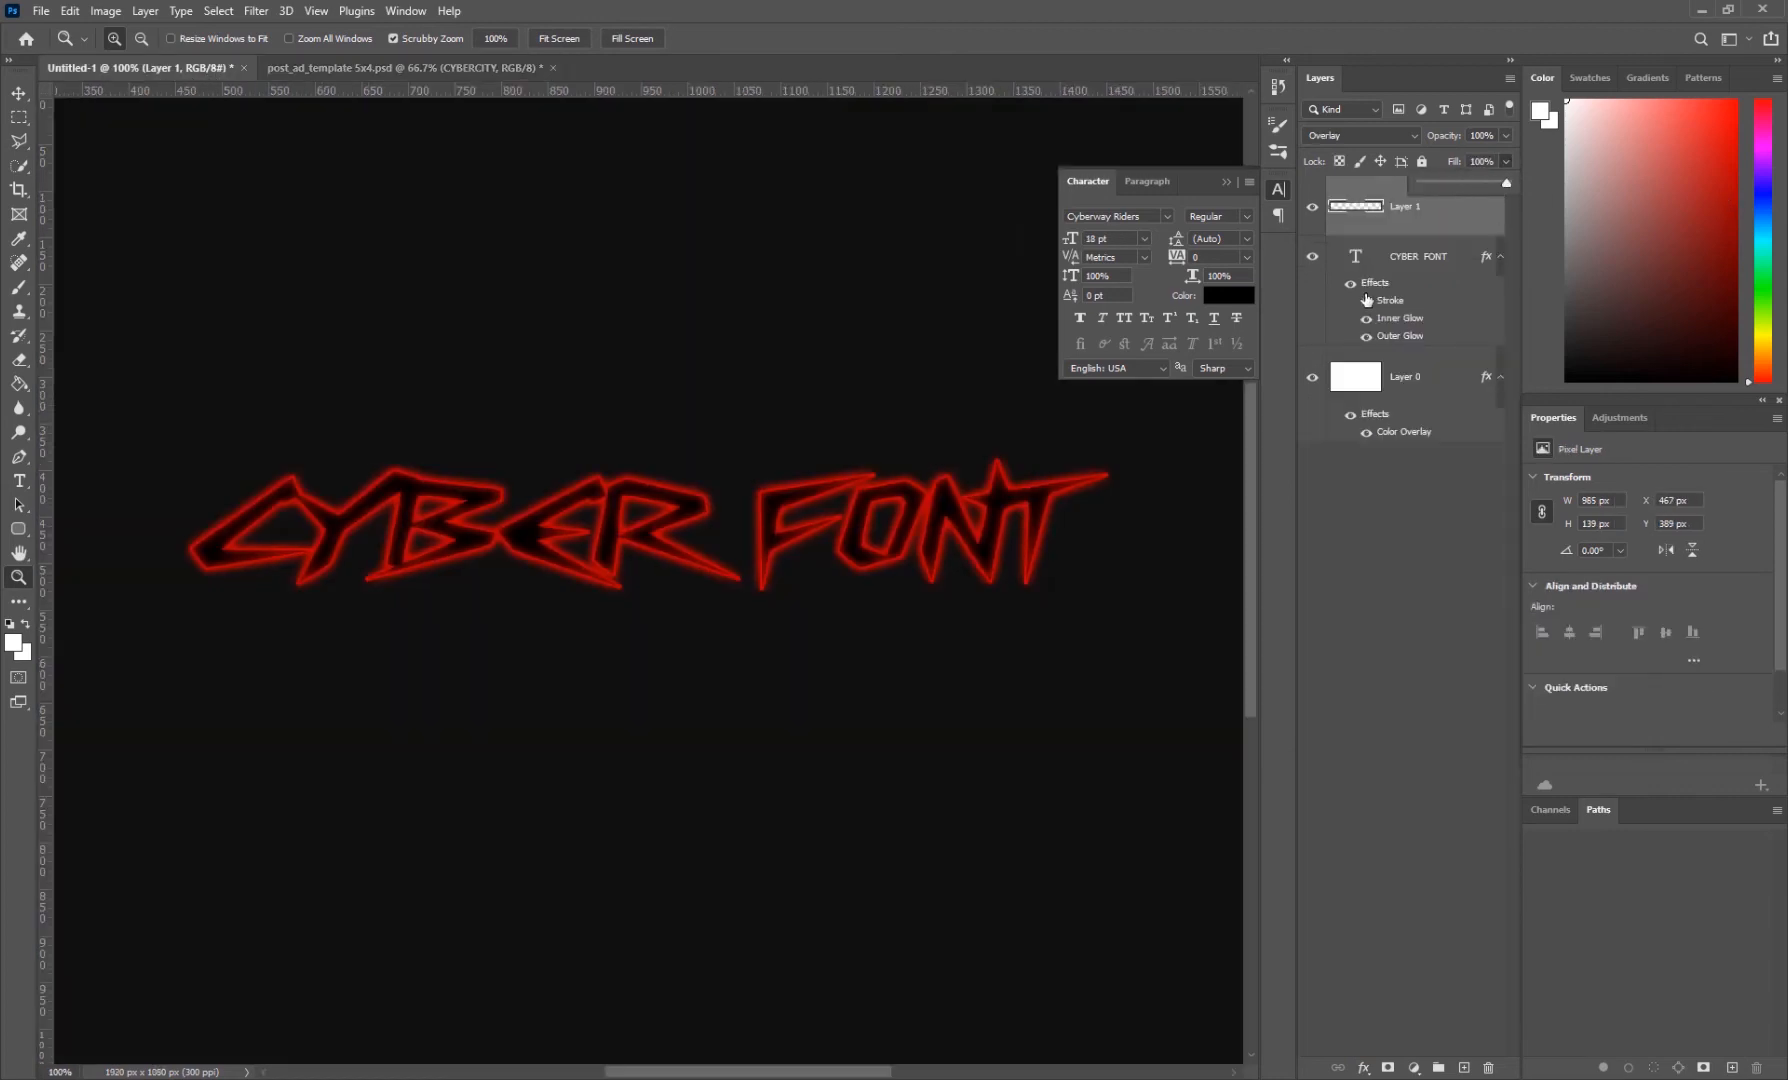
pyautogui.click(1440, 256)
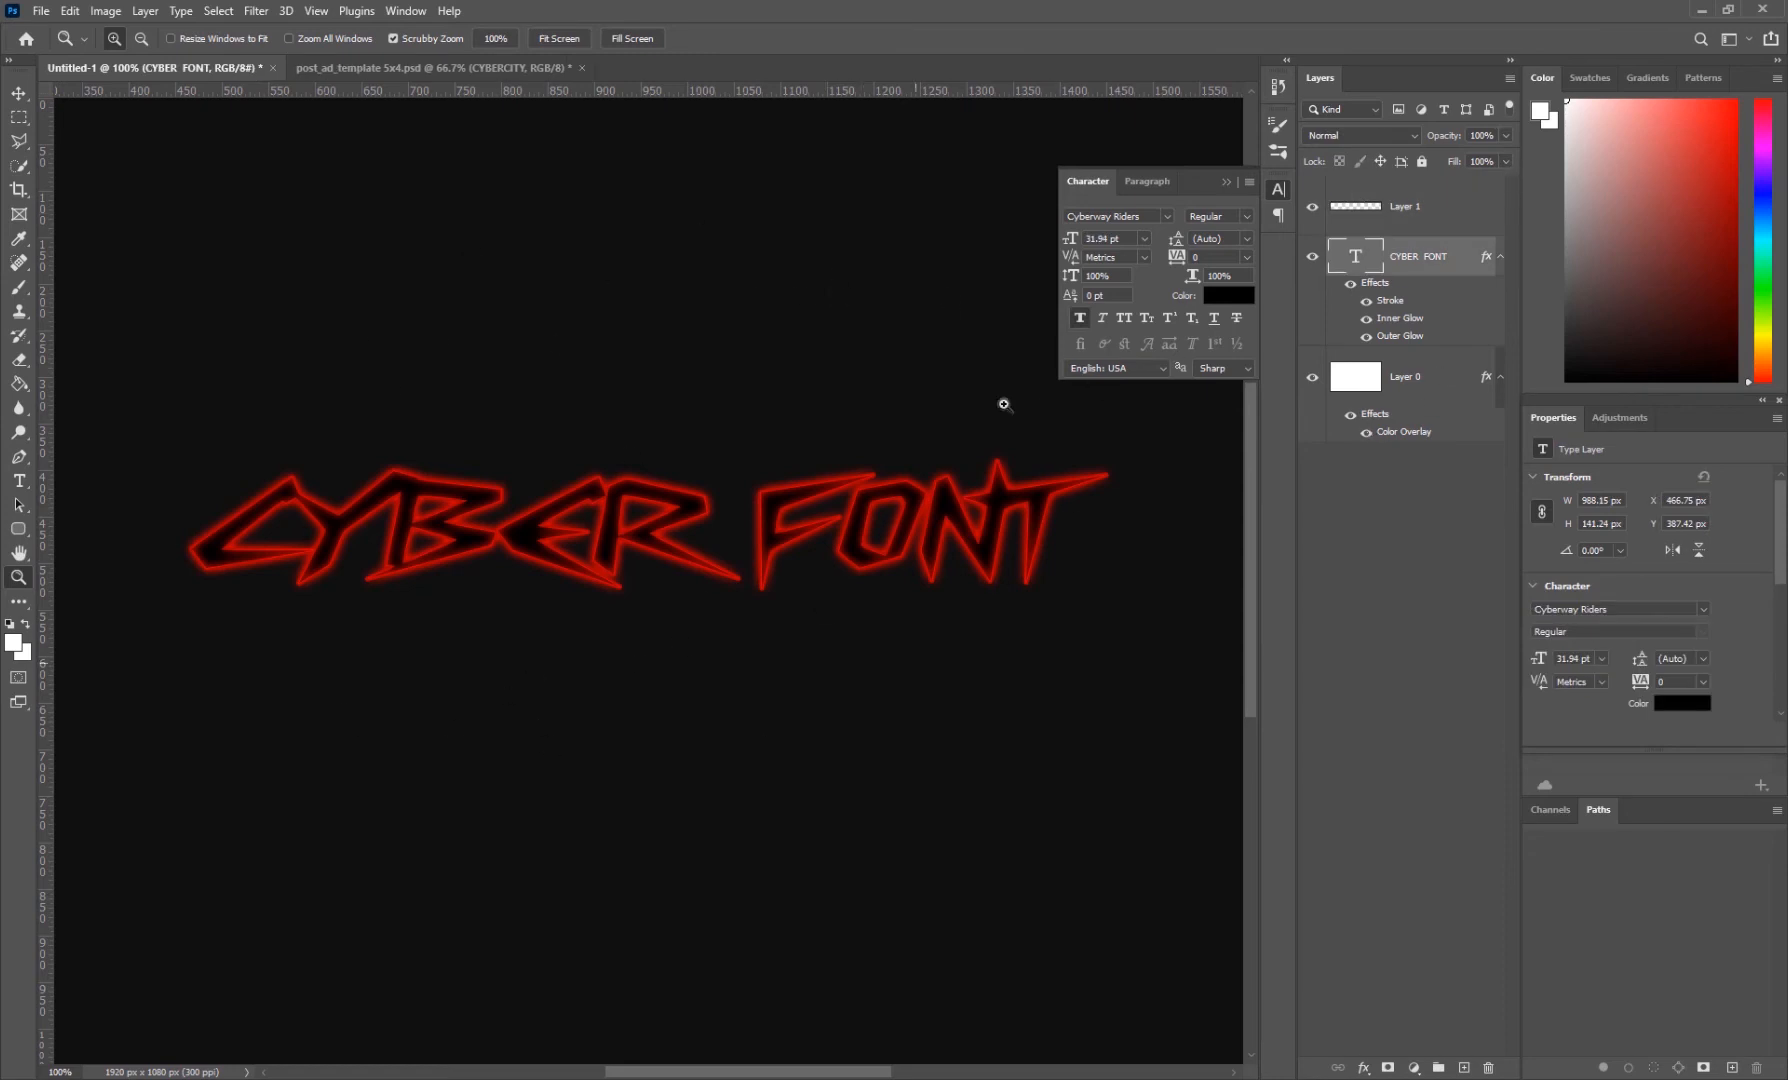
# - Try a 64% fill on the CYBERCITY text in post_ad_template 5x4.psd, restore it to 100% and return to Untitled-1
pyautogui.click(530, 68)
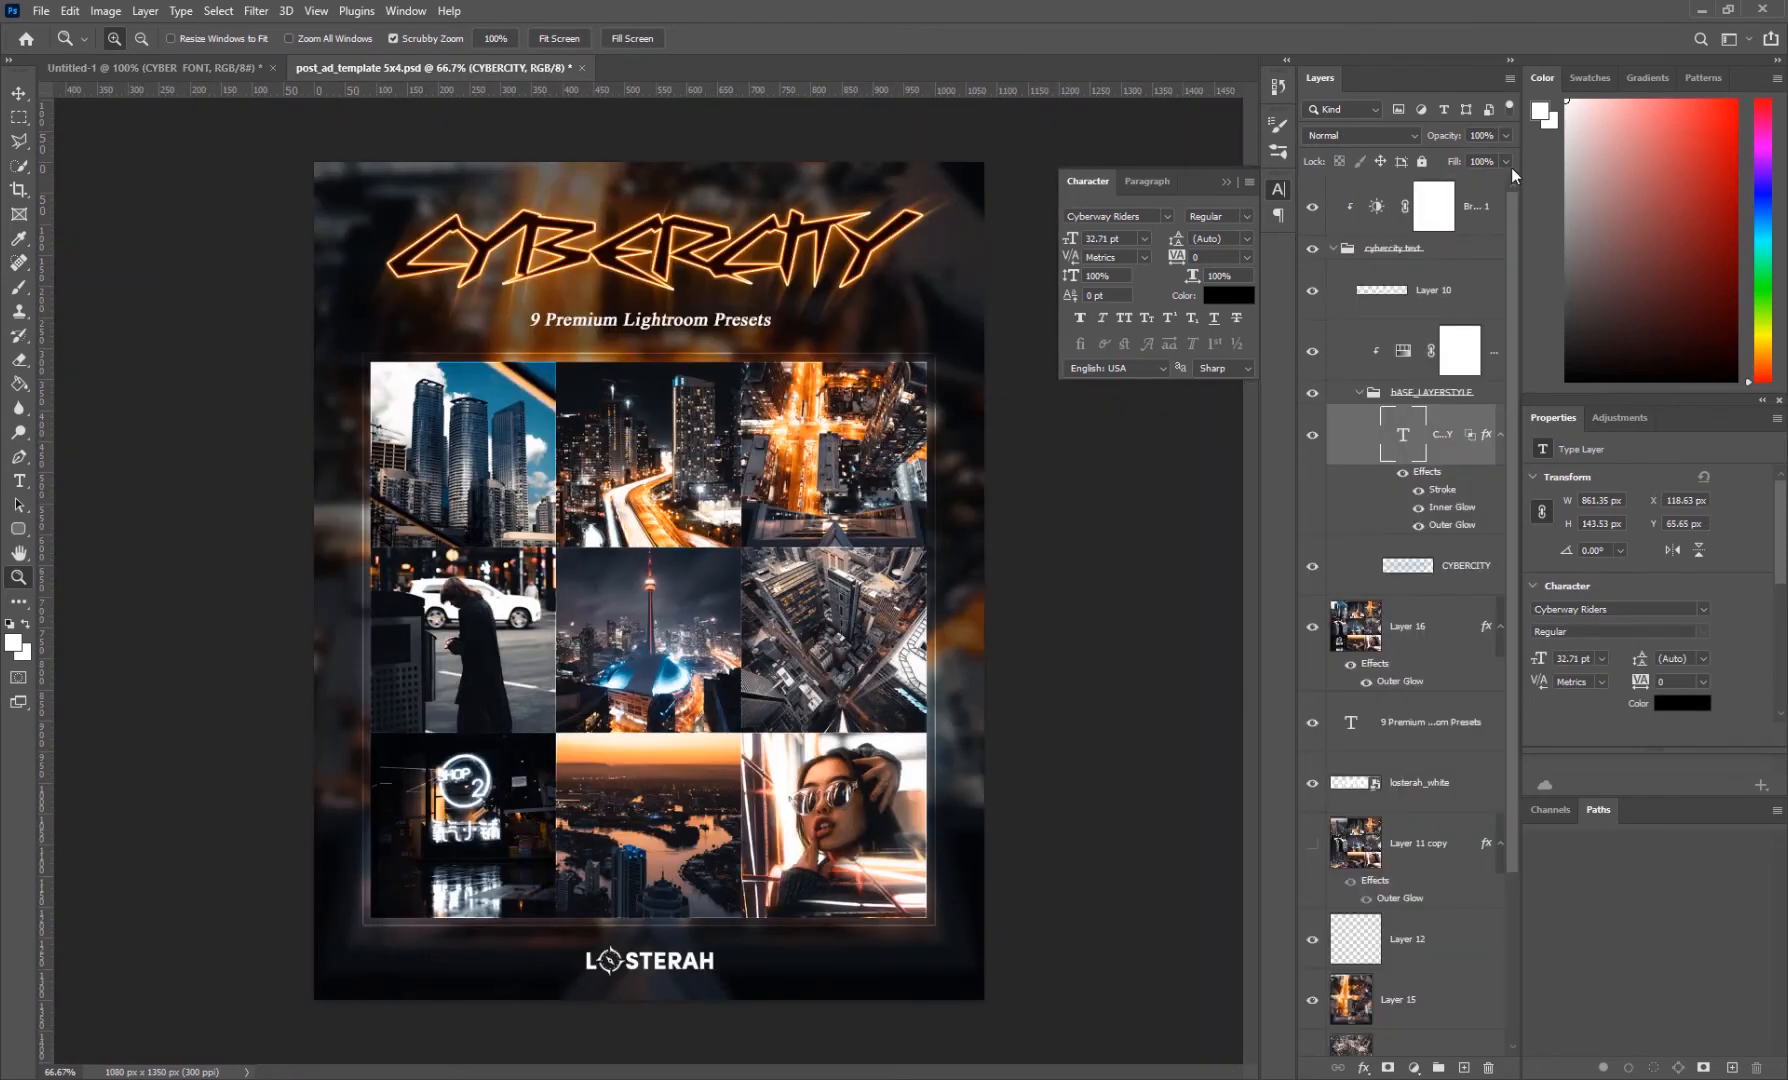
pyautogui.click(1507, 162)
pyautogui.moveTo(1477, 185); pyautogui.dragTo(1470, 183)
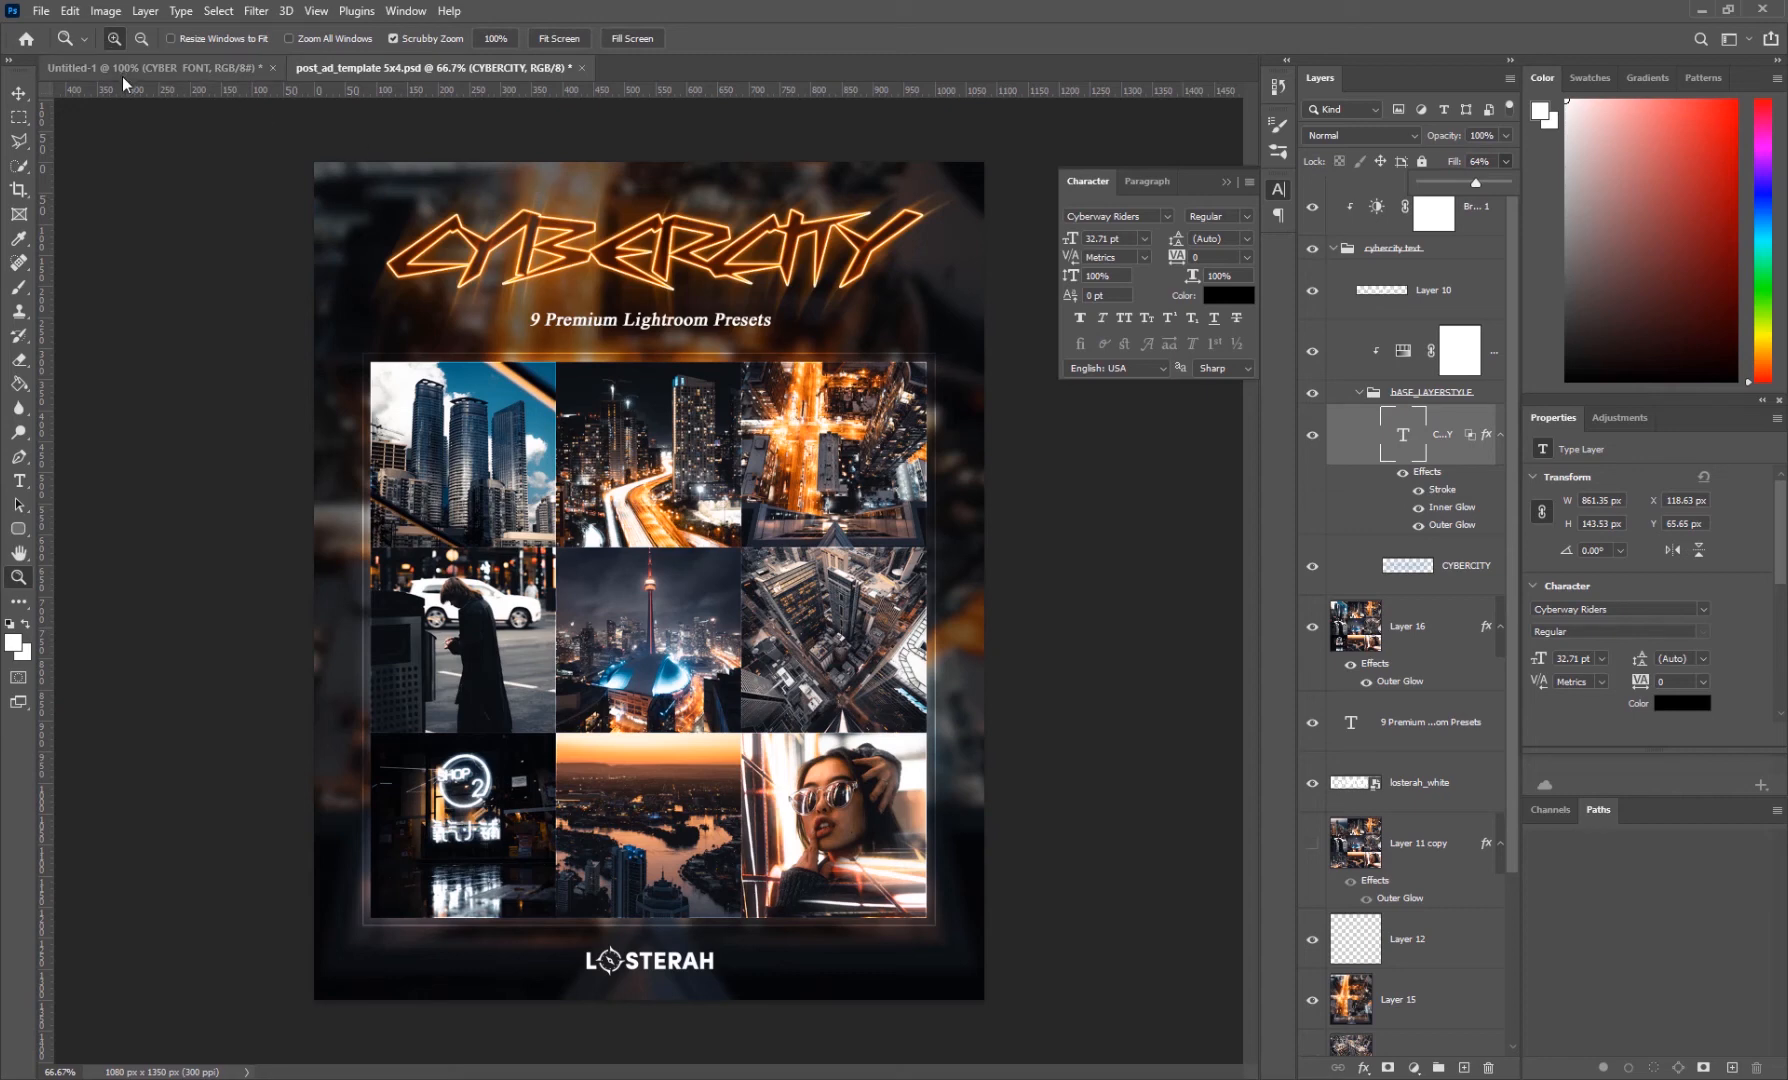
pyautogui.moveTo(1481, 182); pyautogui.dragTo(1544, 177)
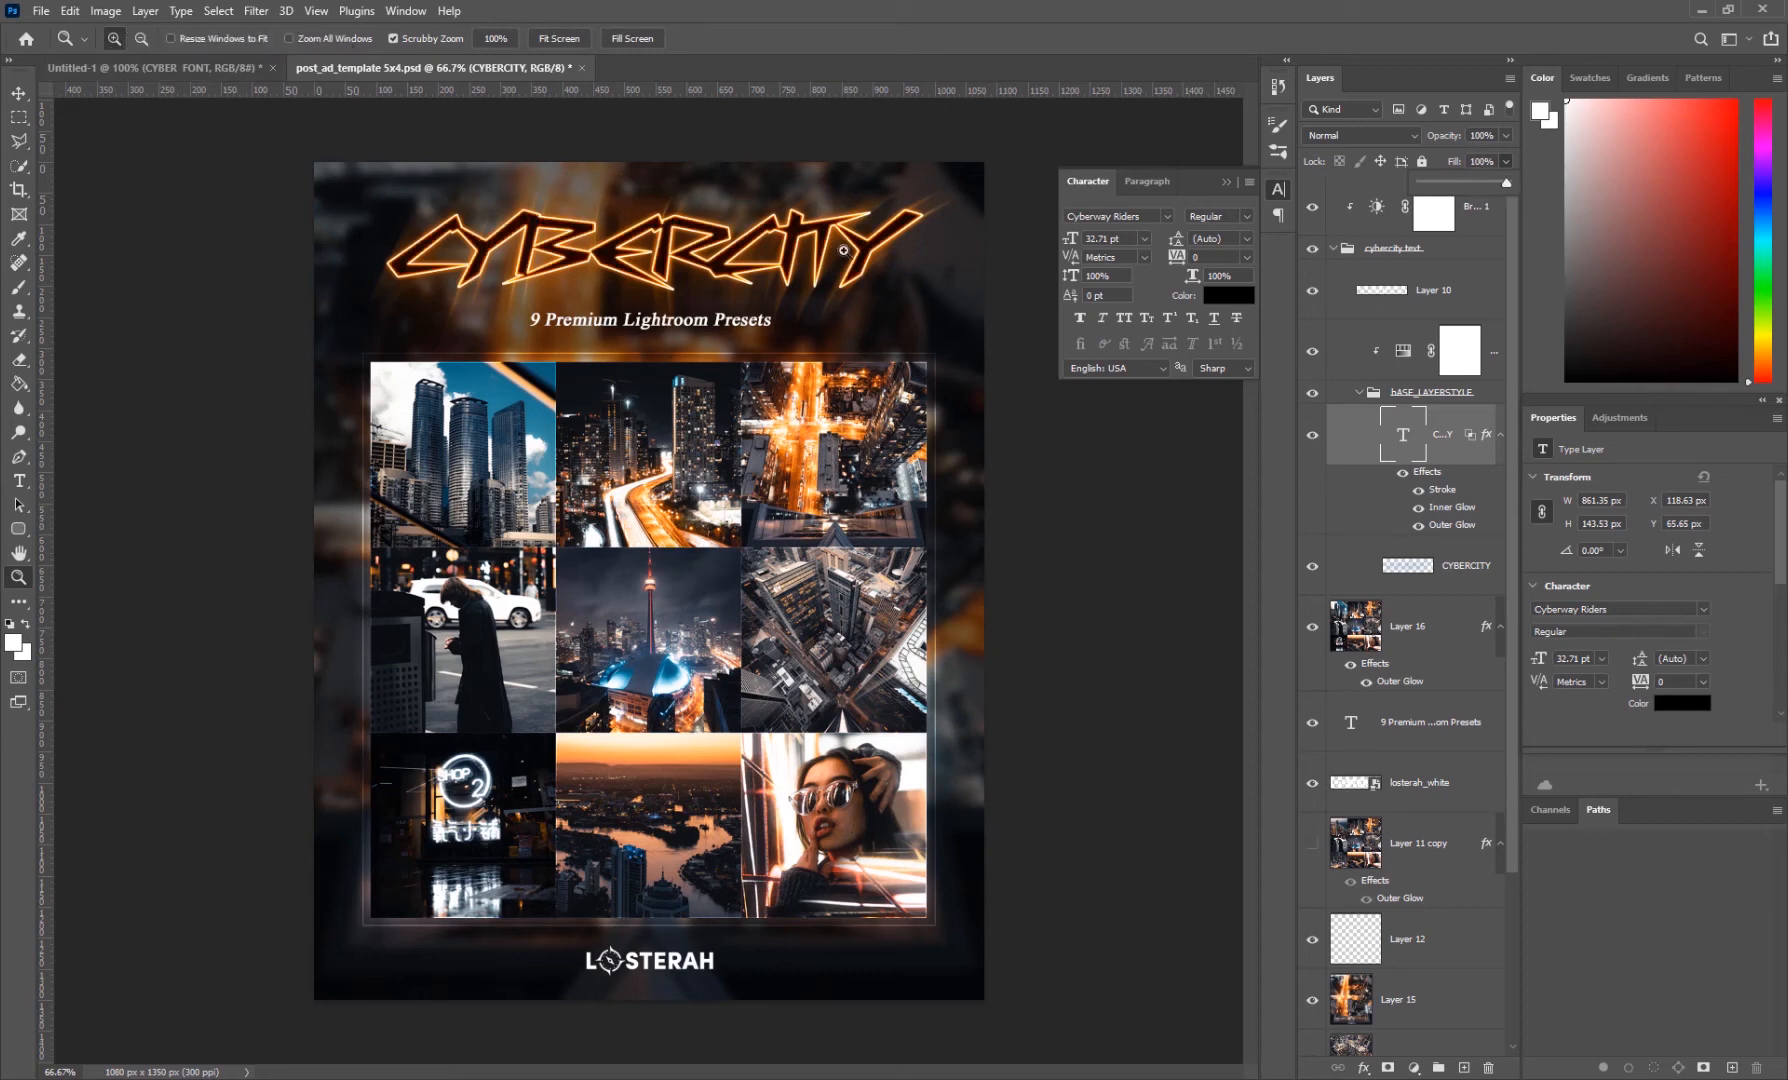
pyautogui.click(170, 68)
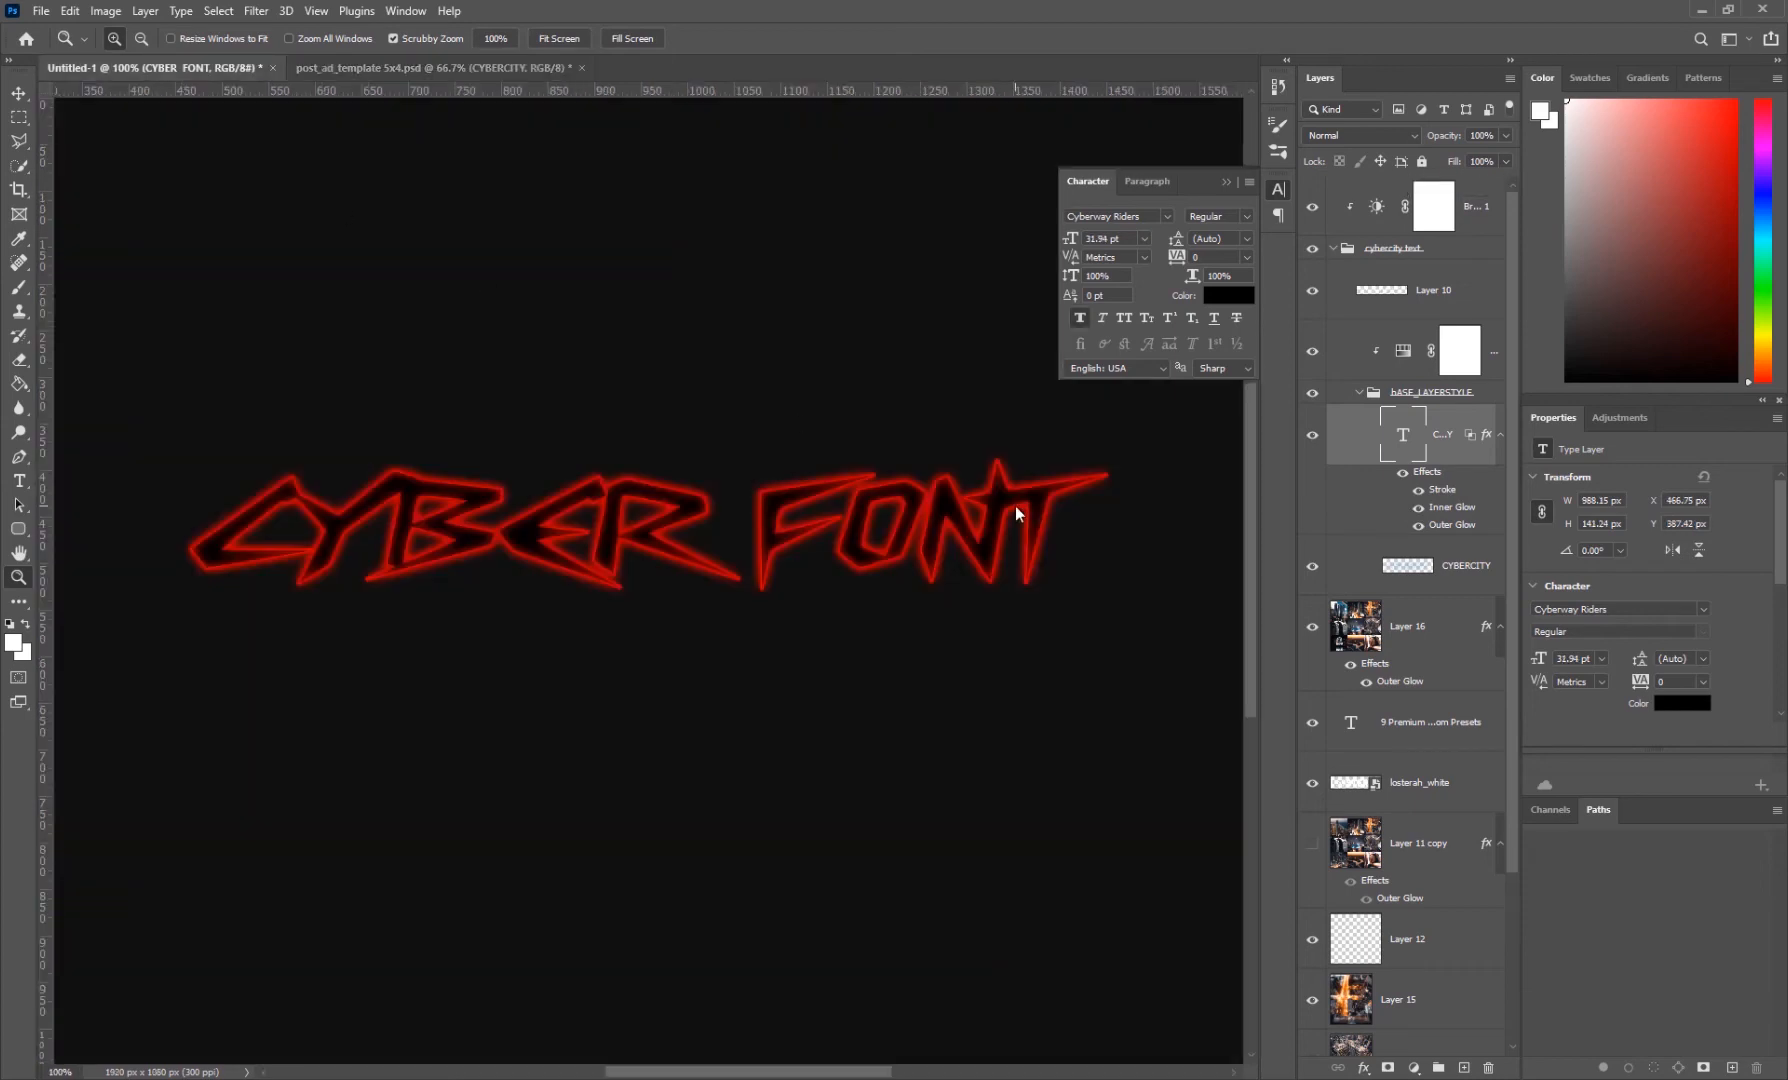
# - Duplicate the CYBER FONT text layer and place the copy beneath the original
pyautogui.keyDown('alt'); pyautogui.click(750, 558); pyautogui.keyUp('alt')
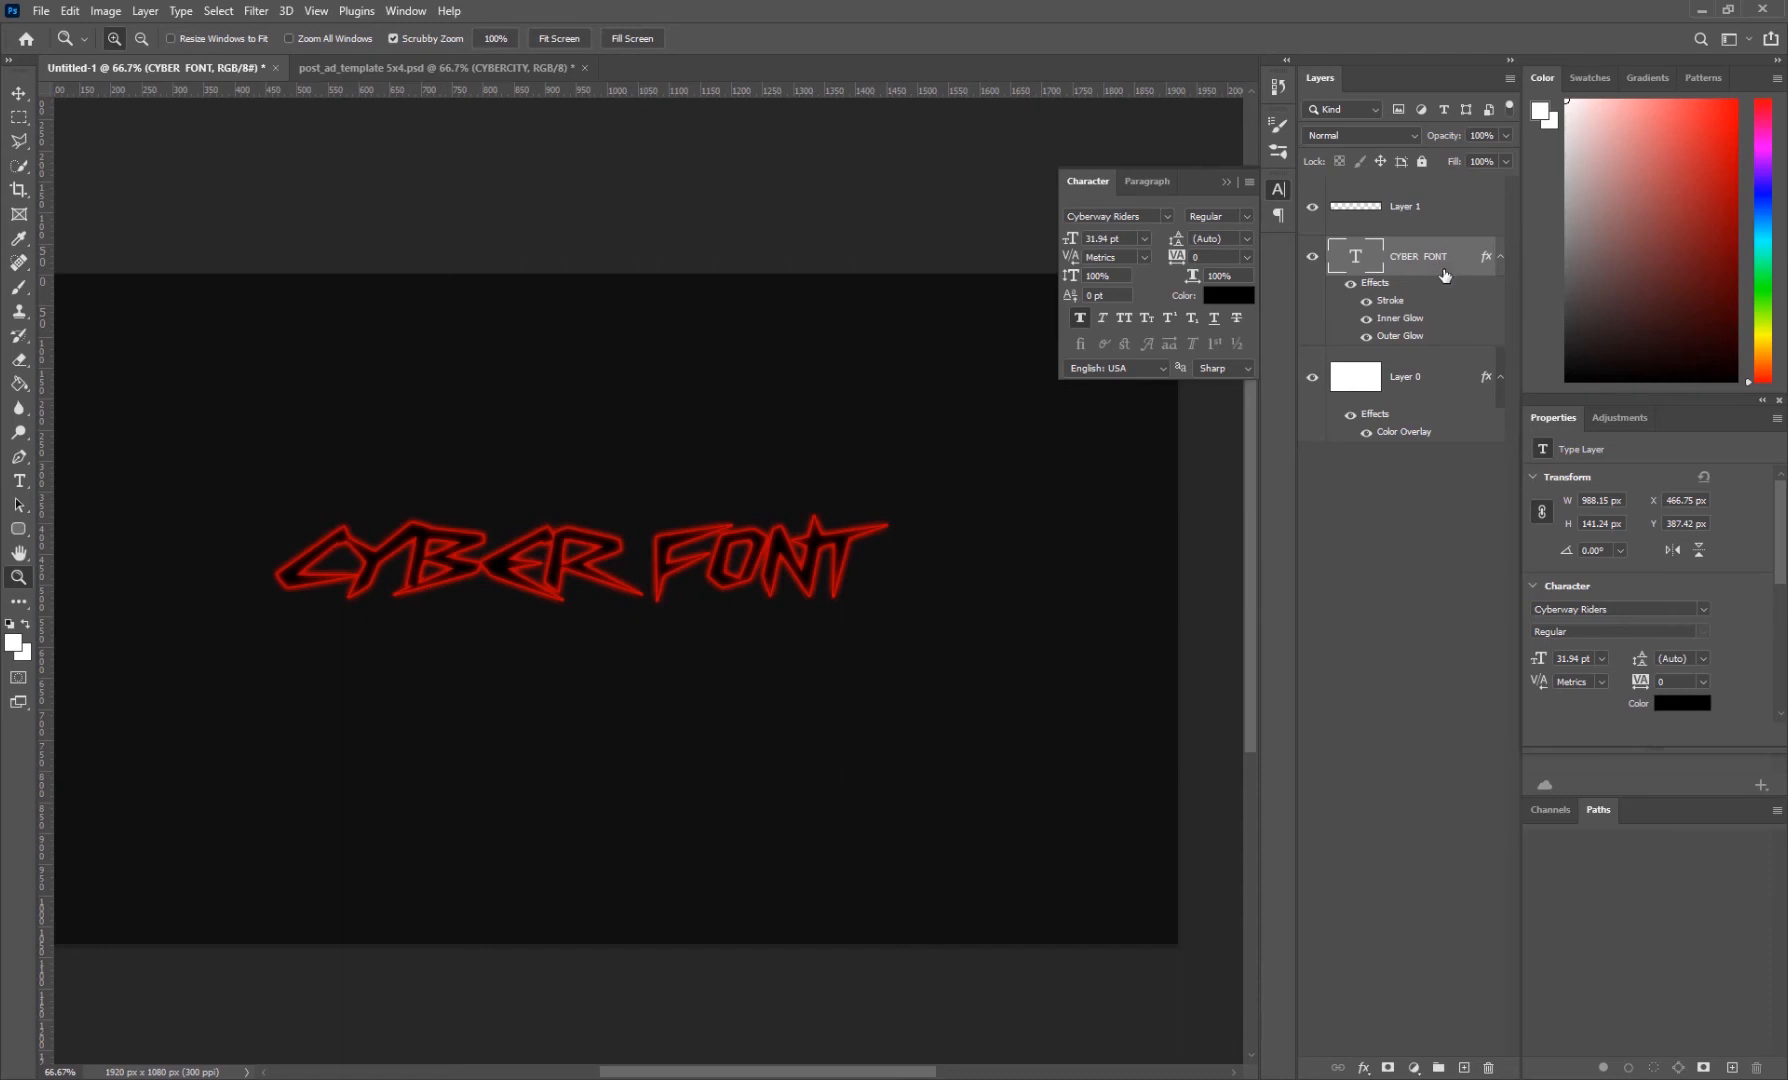
pyautogui.hotkey('ctrl', 'j')
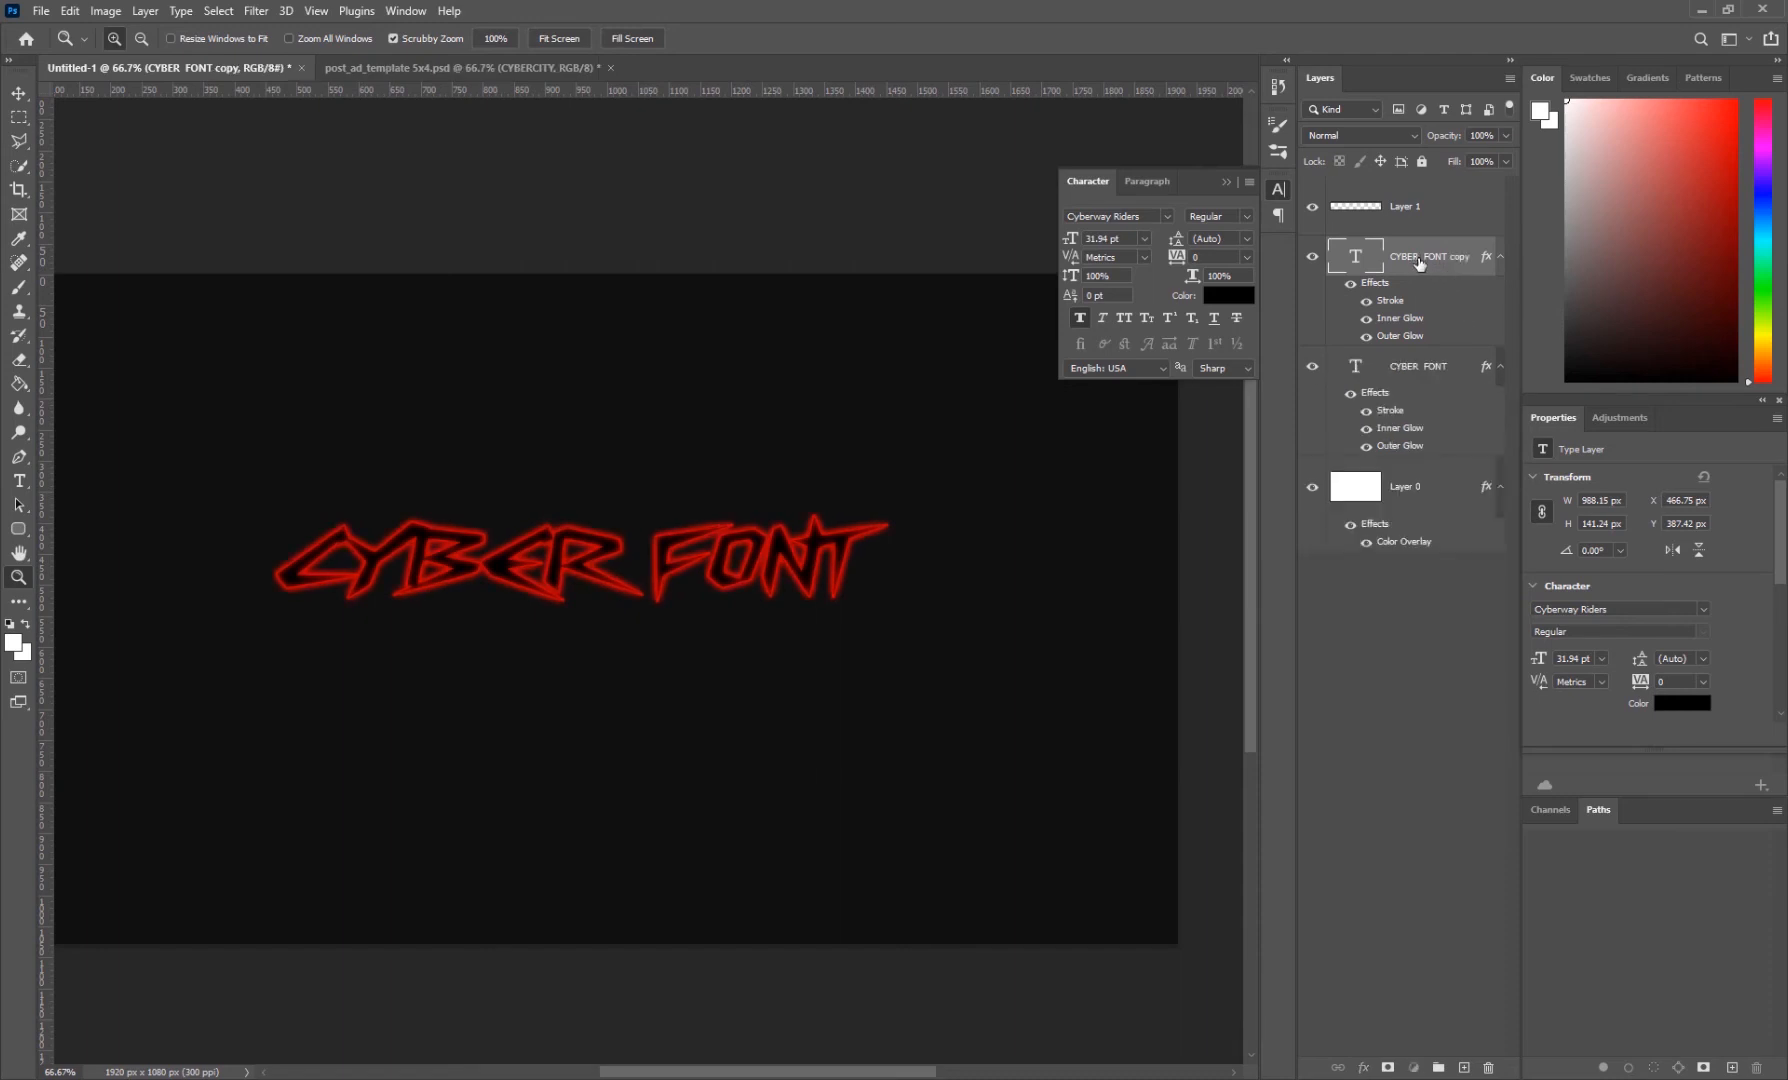
pyautogui.moveTo(1423, 429); pyautogui.dragTo(1420, 448)
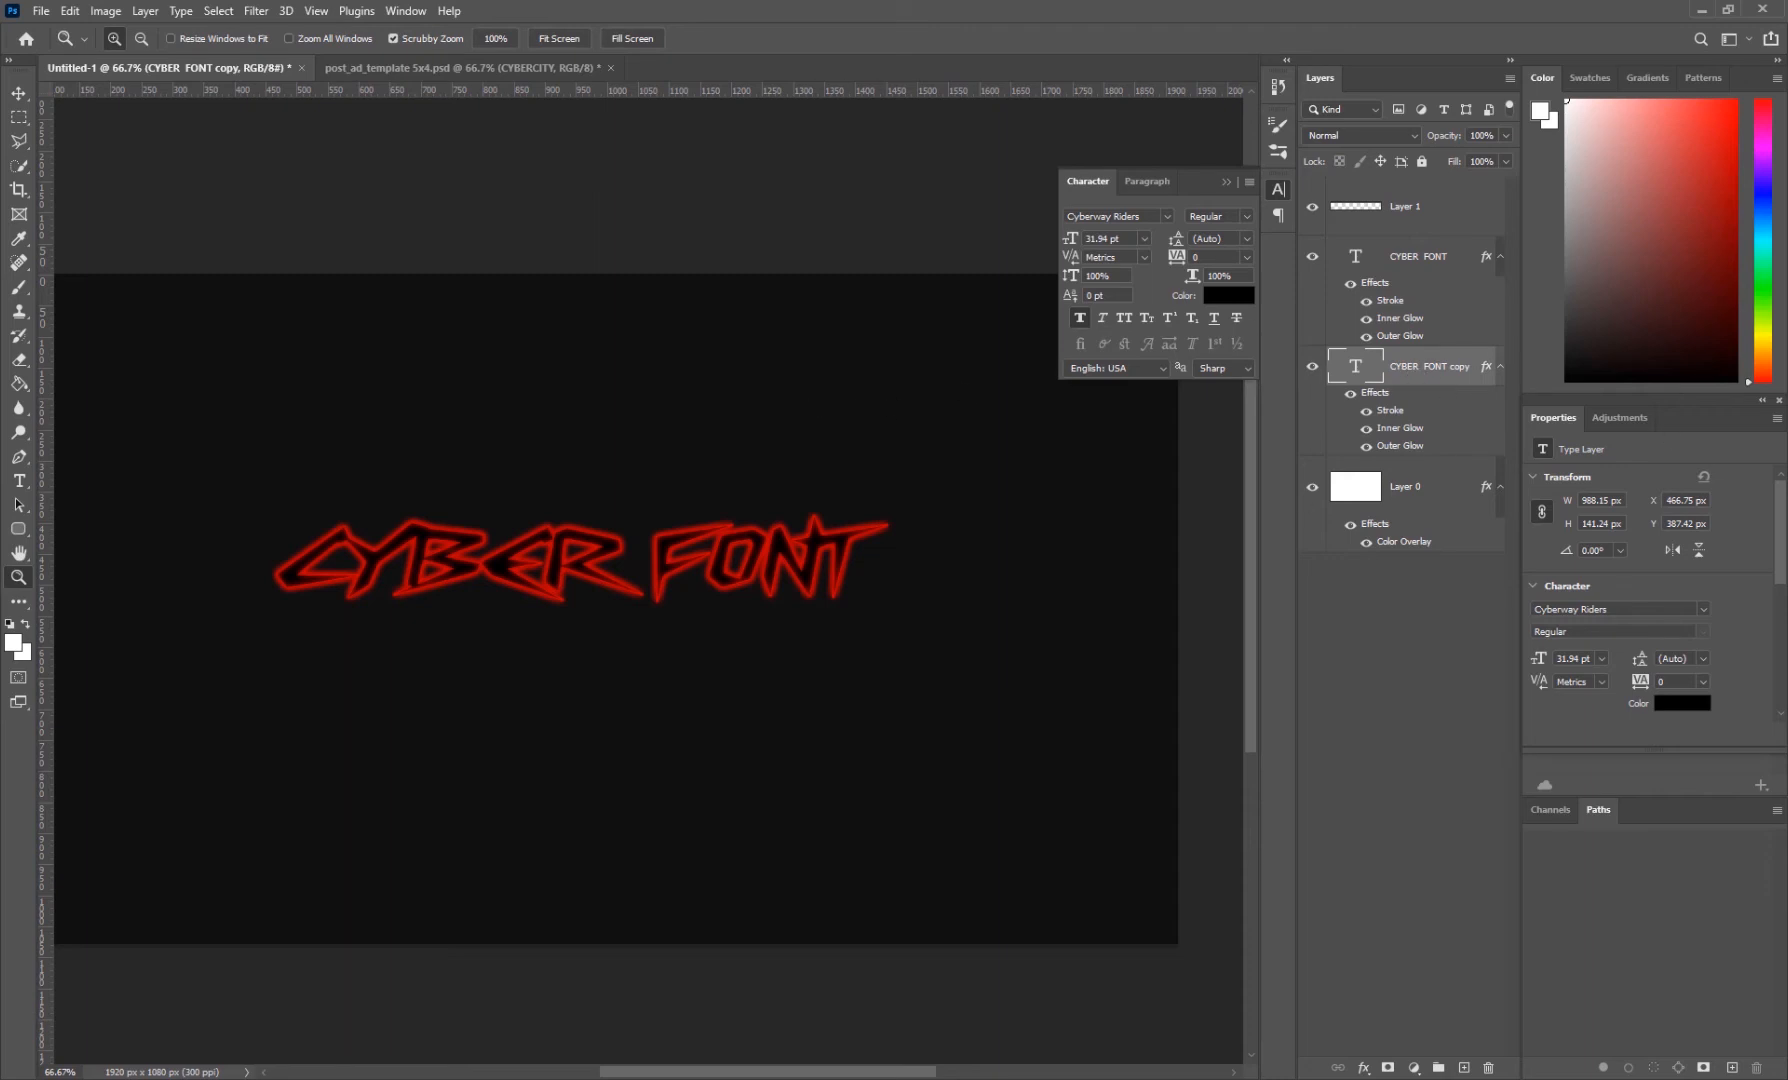
# - Rasterize the type and the layer style of the CYBER FONT copy layer
pyautogui.rightClick(1415, 370)
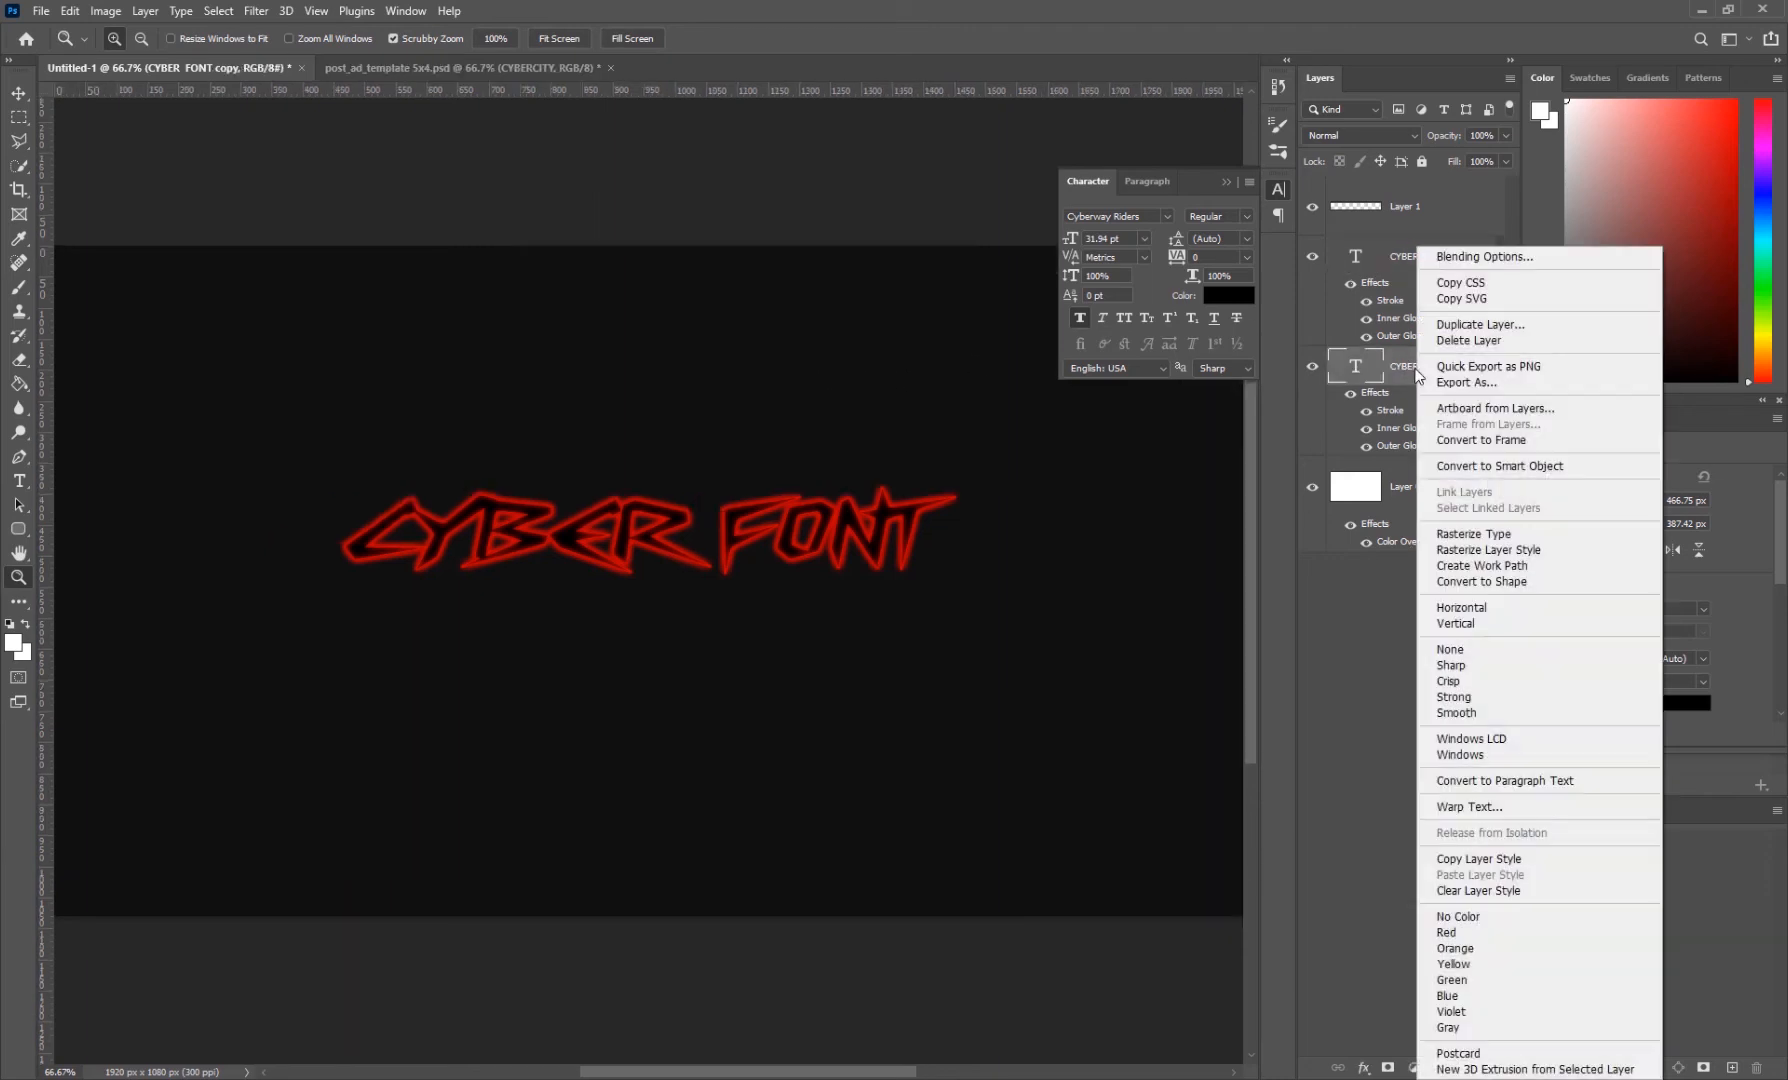
pyautogui.click(1507, 536)
pyautogui.rightClick(1428, 386)
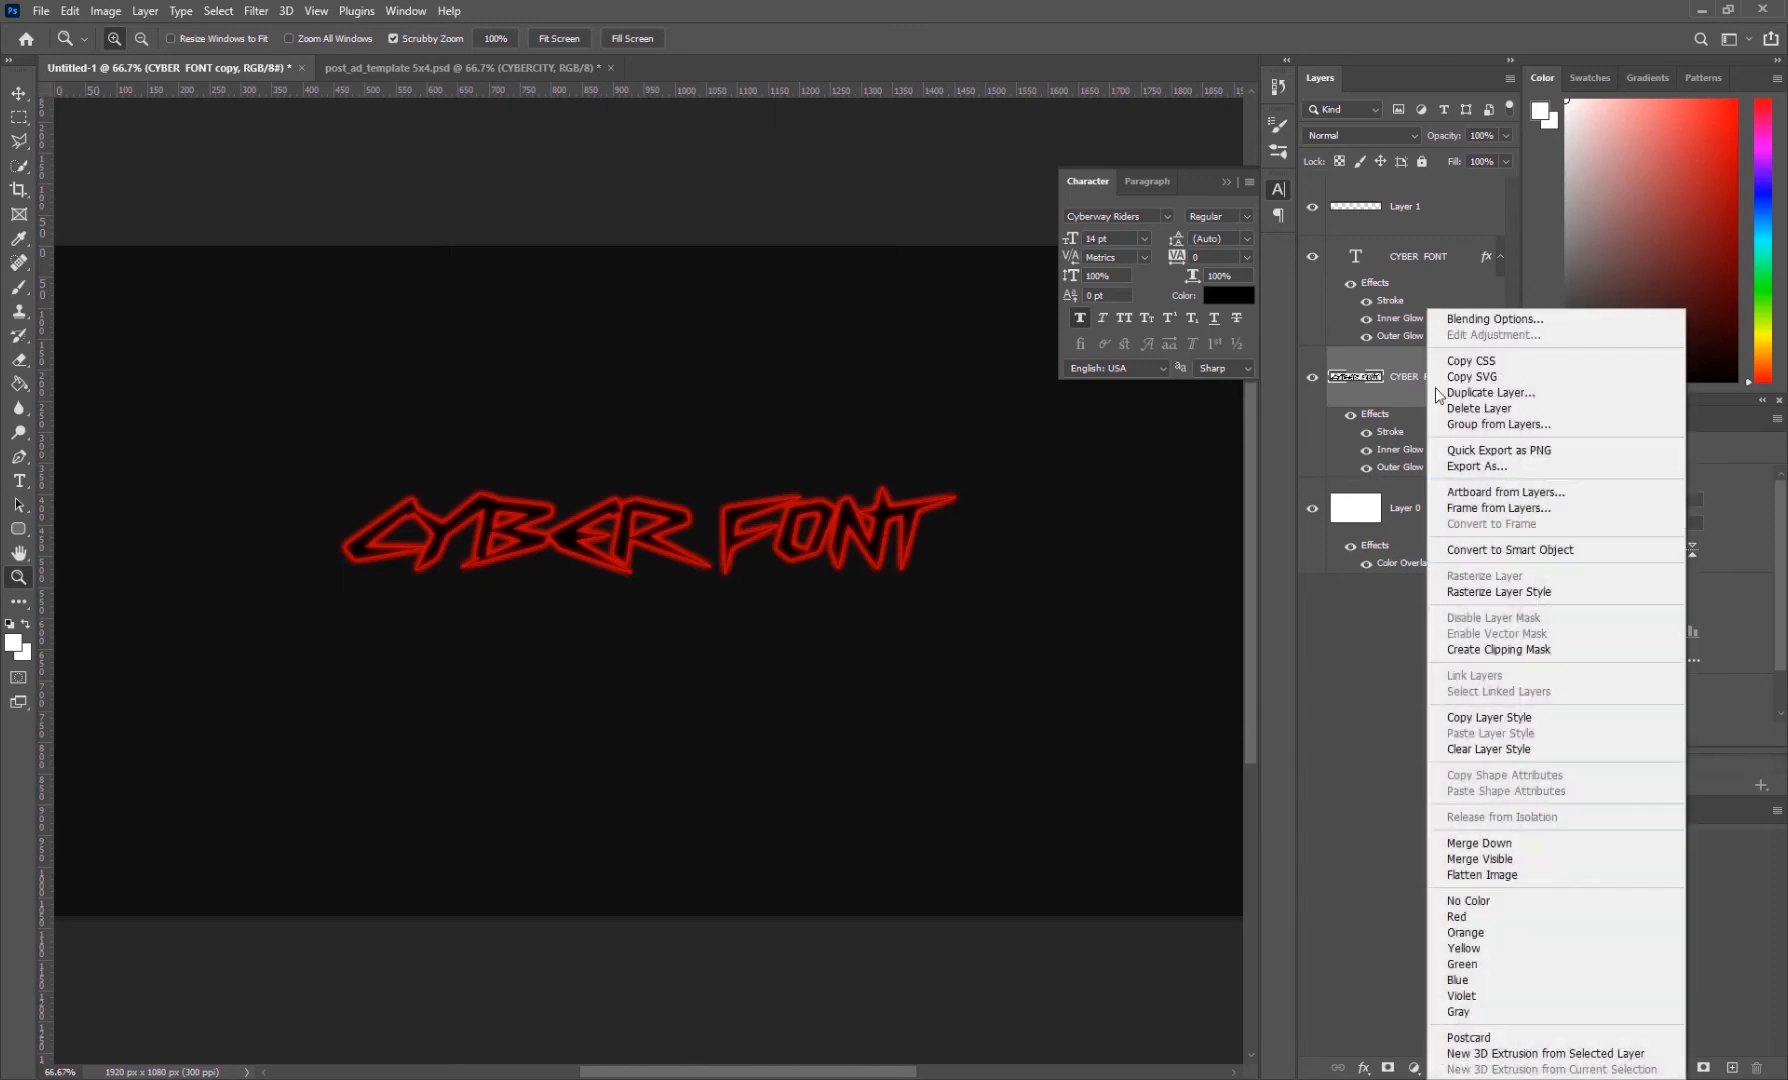
pyautogui.click(1522, 592)
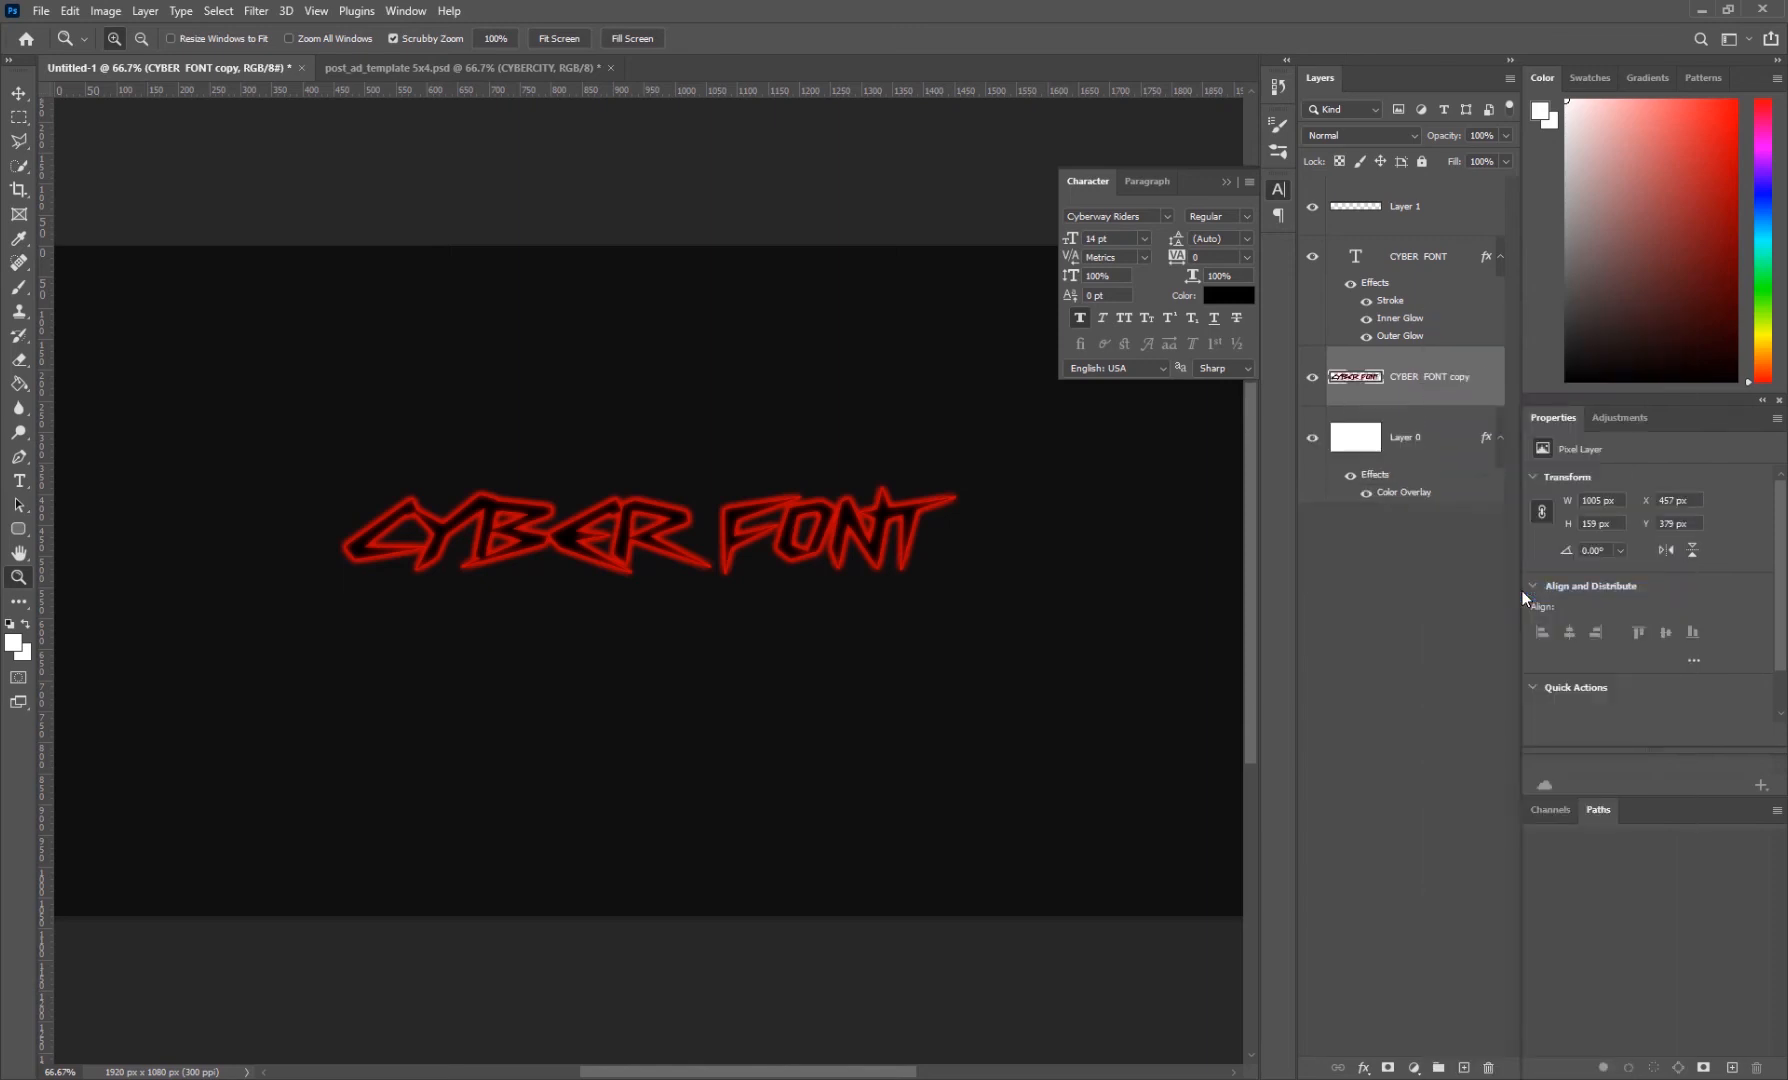
pyautogui.rightClick(1418, 373)
pyautogui.click(1384, 395)
# - Start a Path Blur on the CYBER FONT copy layer and point the blur path steeply upward across the text
pyautogui.click(256, 11)
pyautogui.moveTo(355, 267)
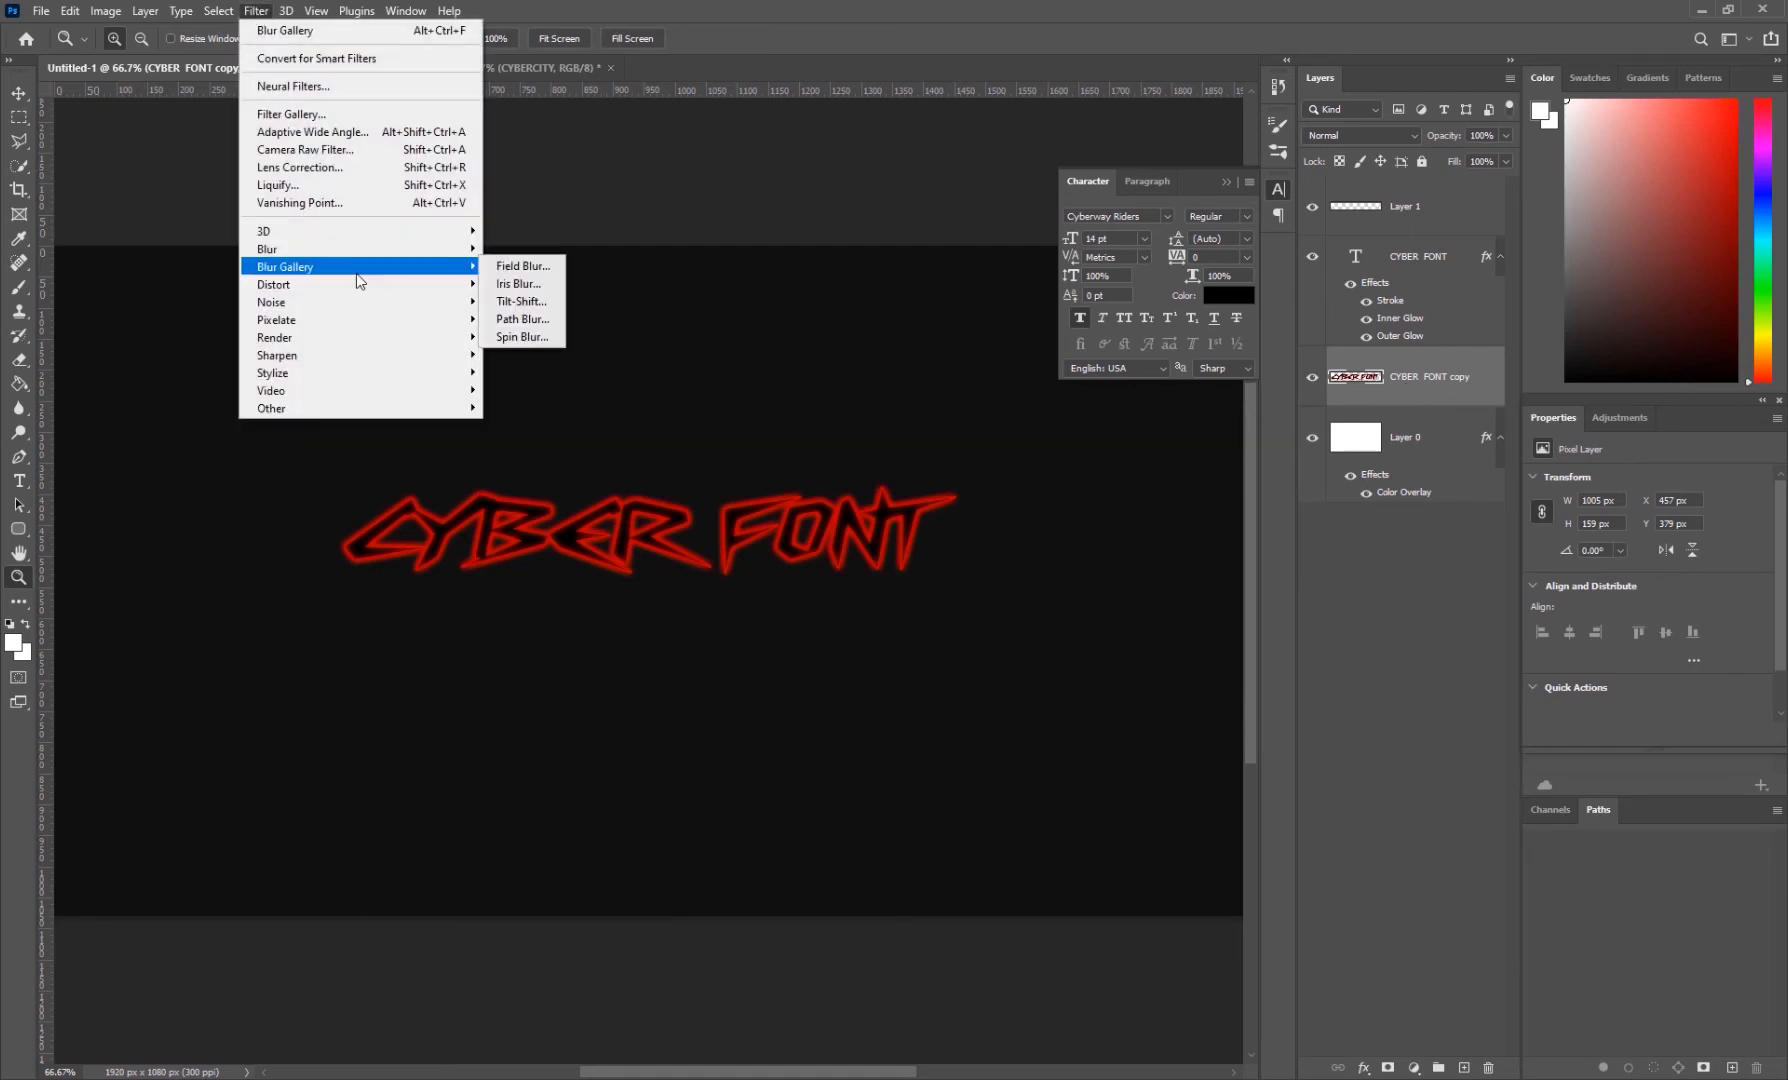
pyautogui.click(537, 324)
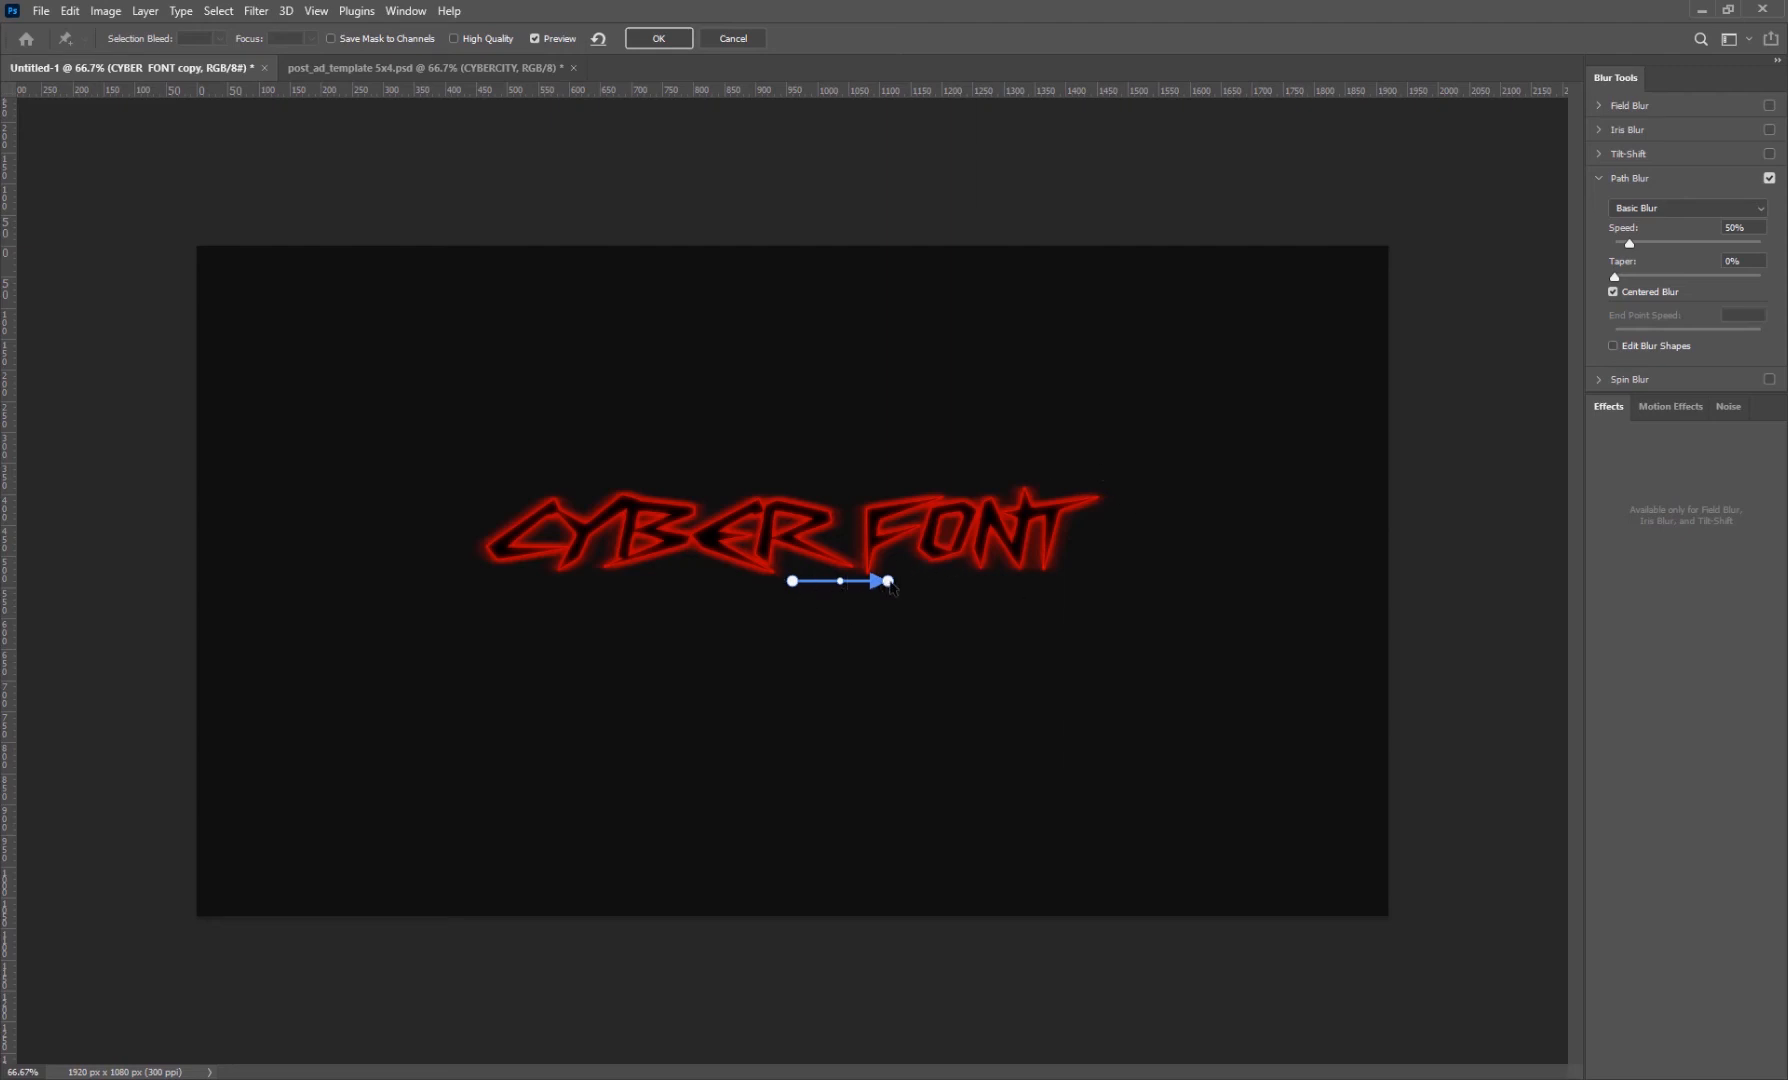
pyautogui.moveTo(886, 586); pyautogui.dragTo(848, 398)
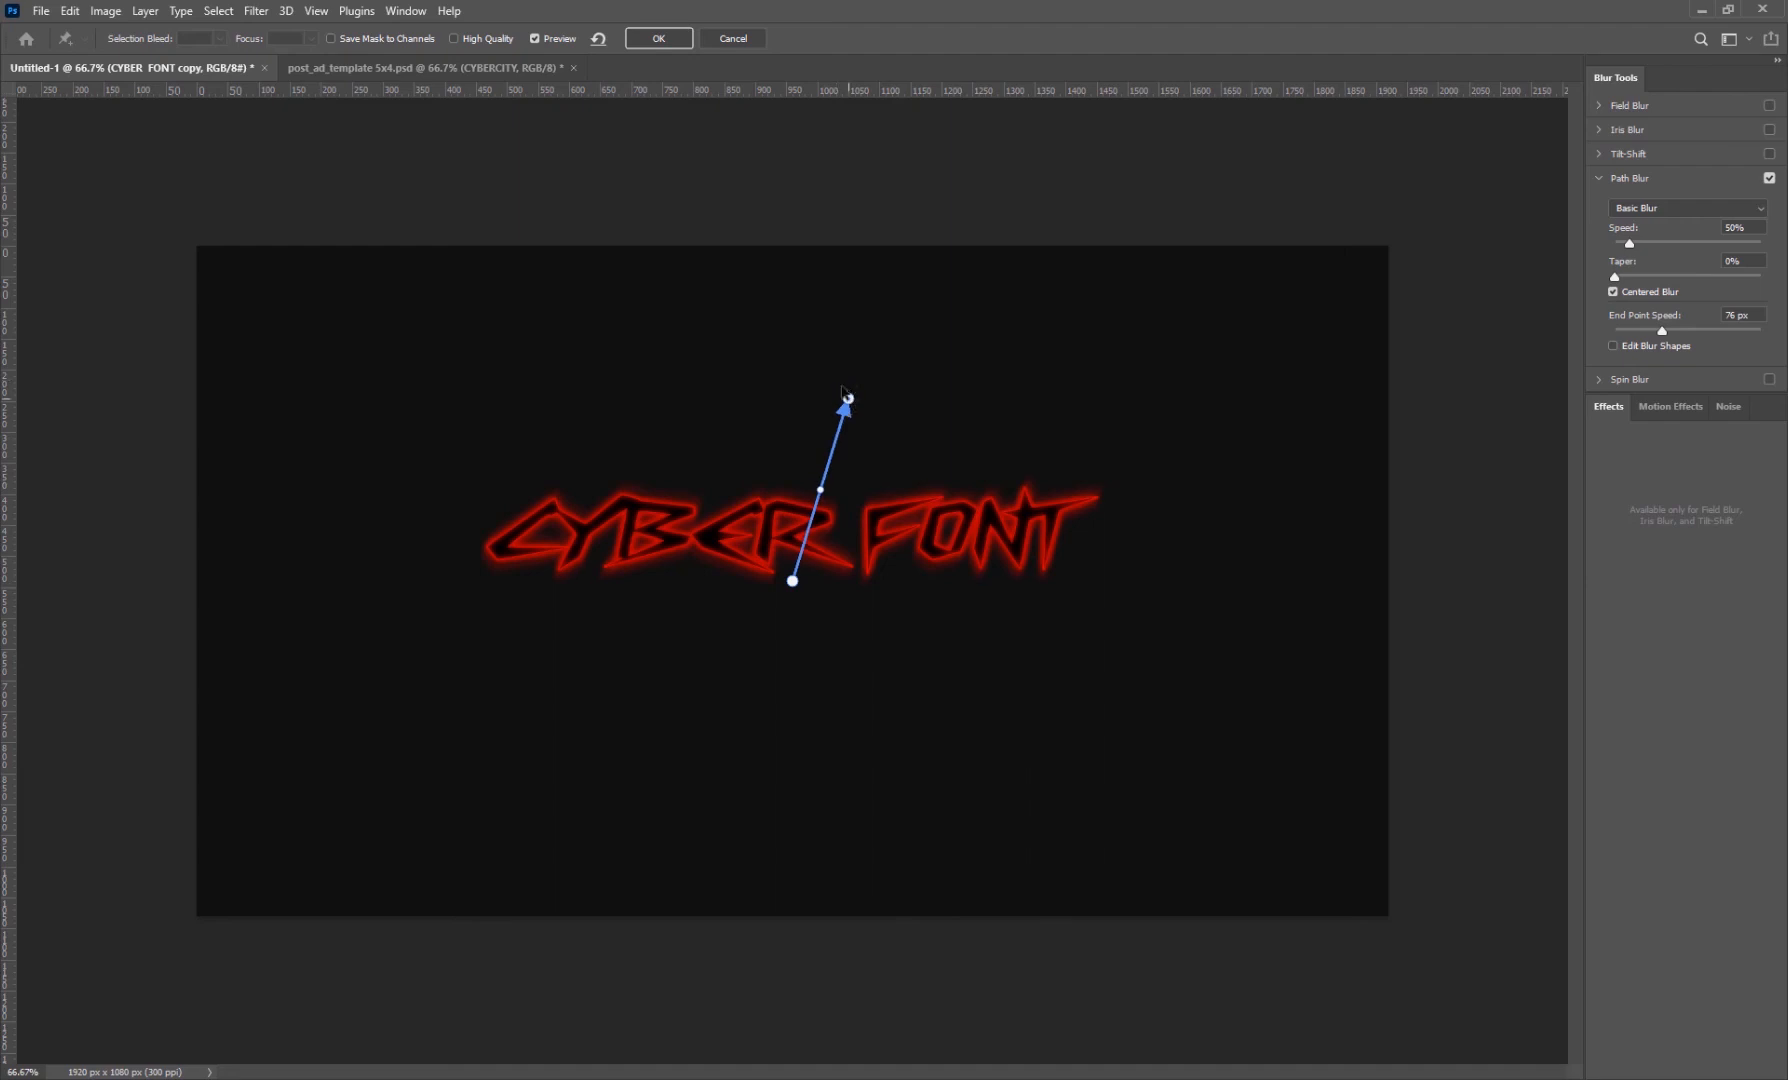
# - Try bending the blur path into a wide arc and undo the bend
pyautogui.moveTo(820, 490); pyautogui.dragTo(835, 418)
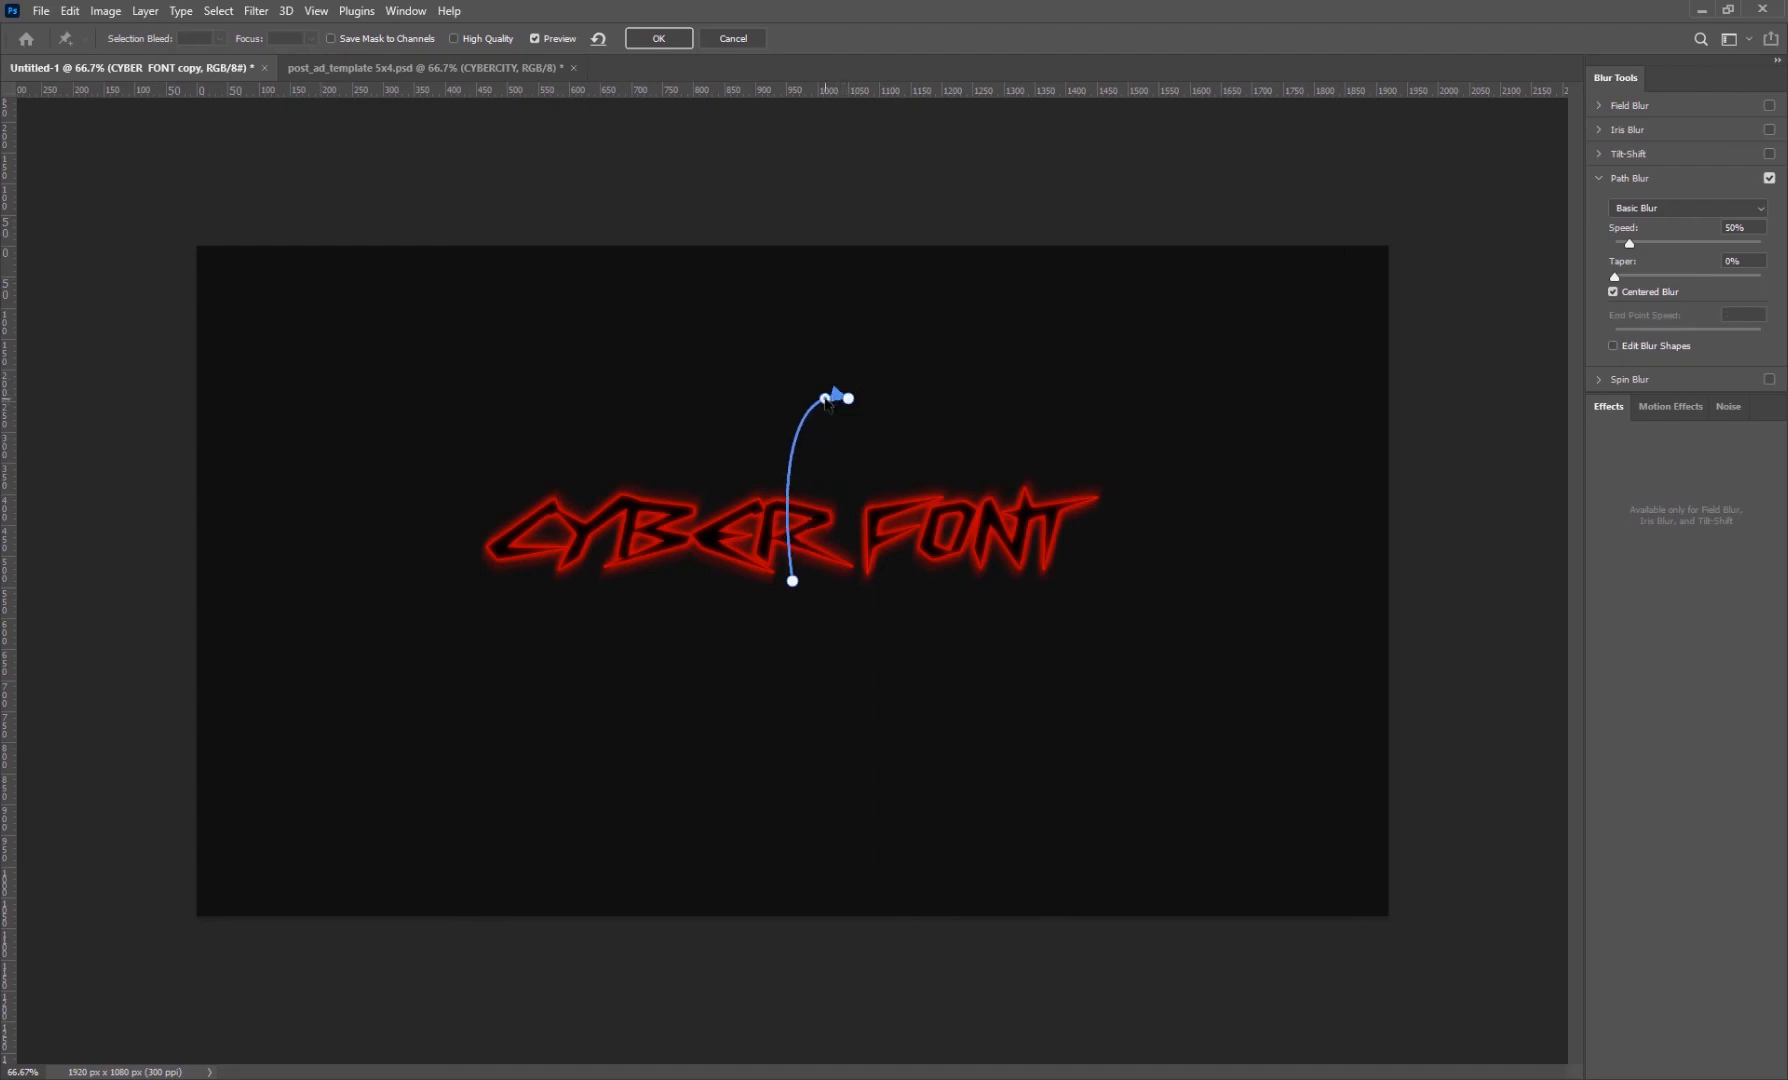
pyautogui.moveTo(818, 485); pyautogui.dragTo(690, 488)
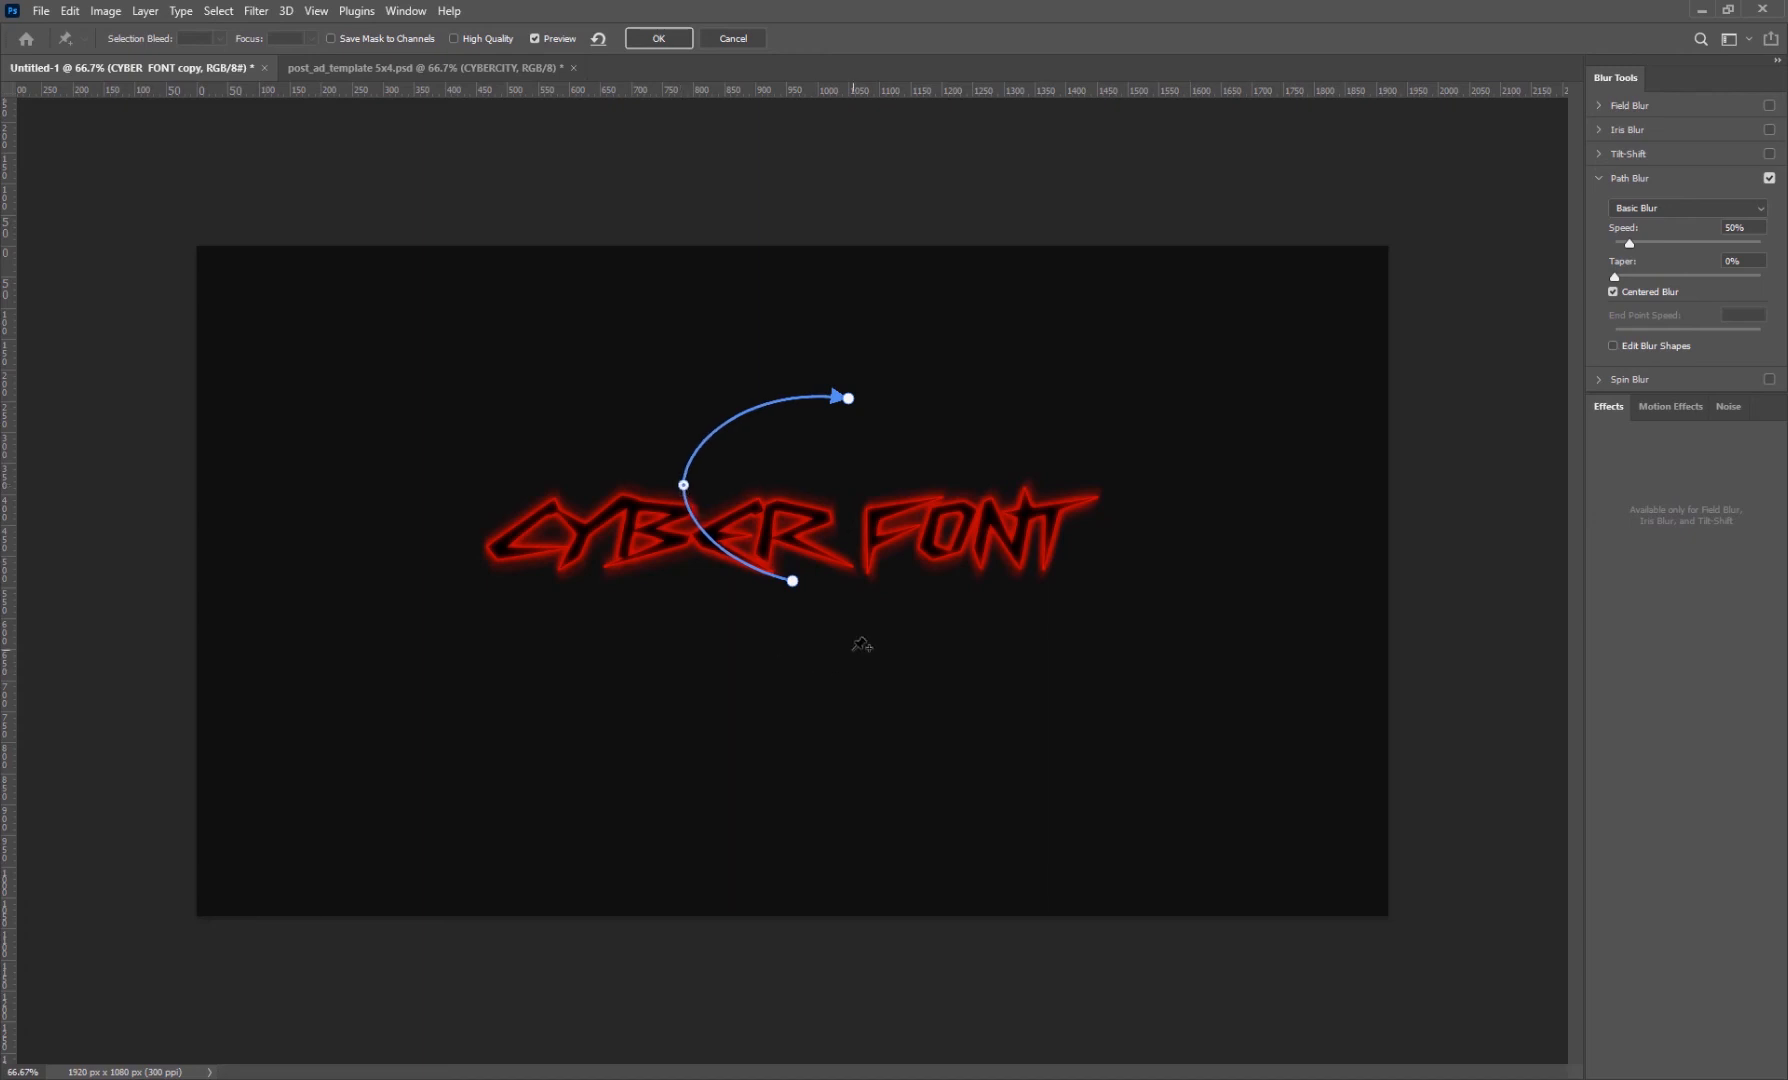
pyautogui.hotkey('ctrl', 'z')
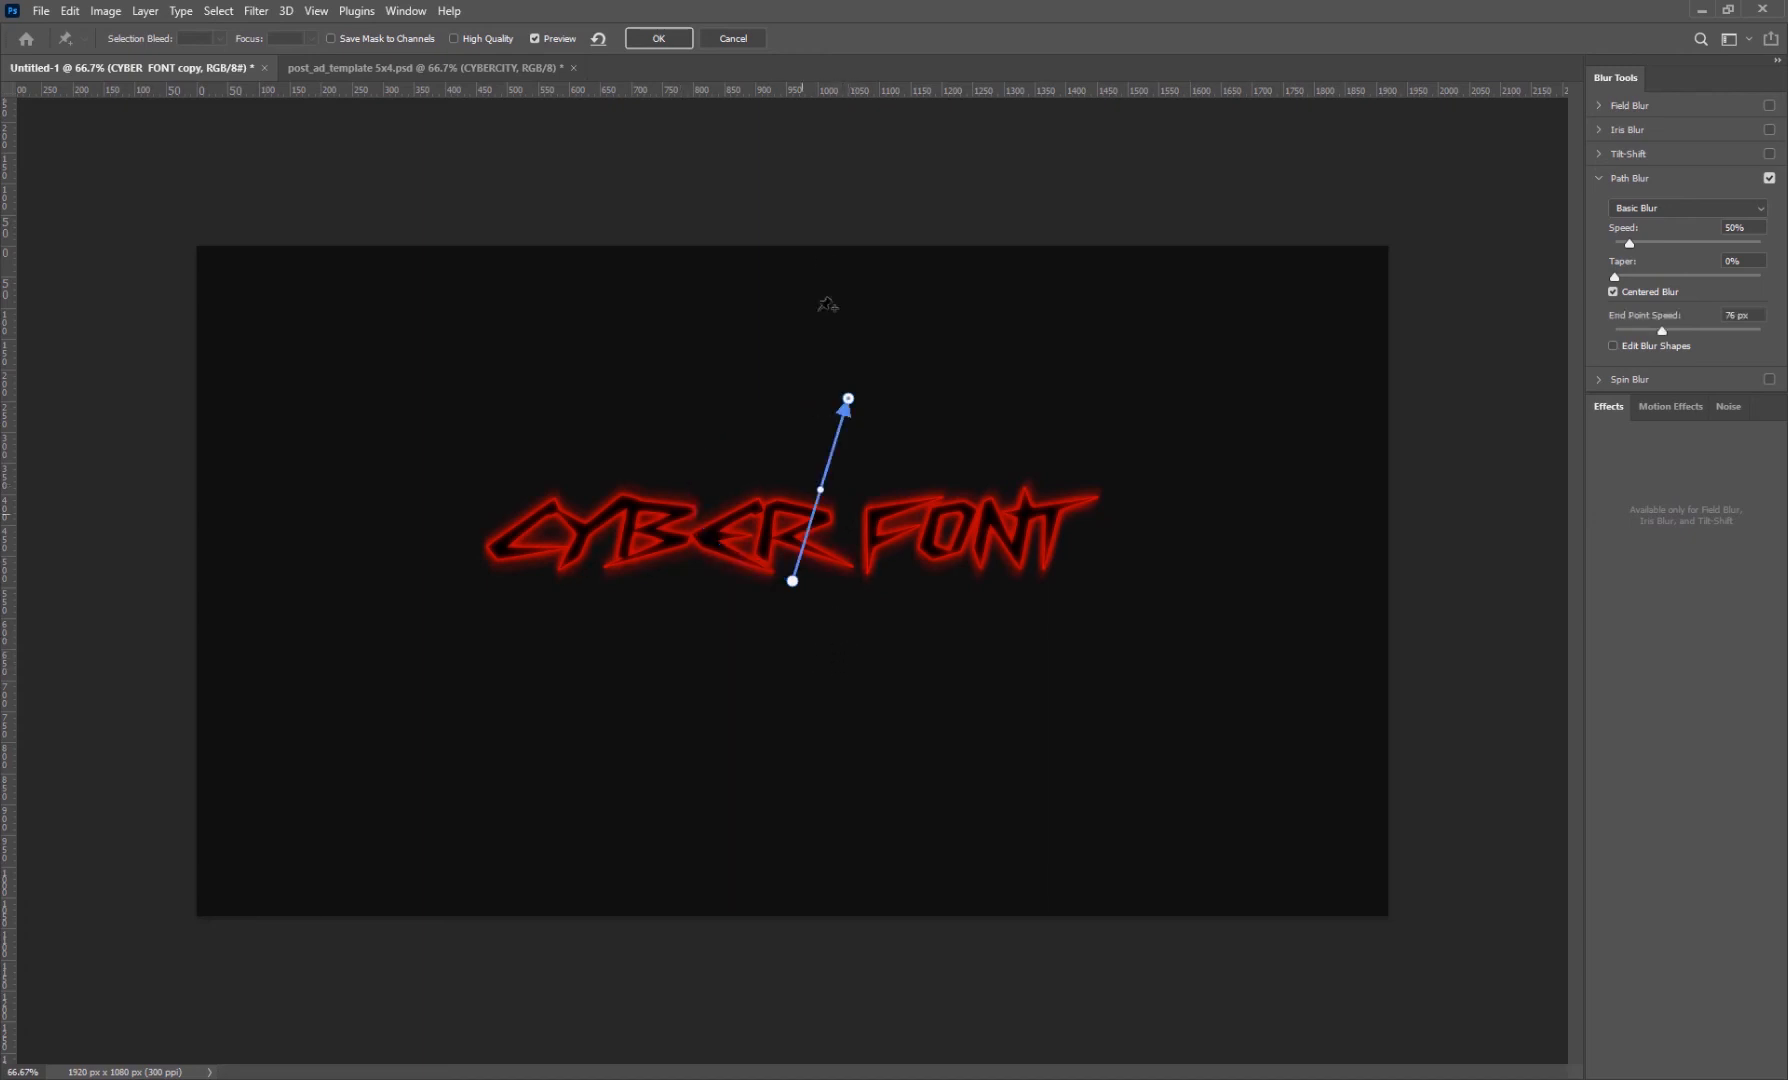
# - Set the Path Blur speed to 197% and the taper to 45%, and adjust the path's end point speed
pyautogui.click(1665, 242)
pyautogui.moveTo(1615, 277); pyautogui.dragTo(1722, 279)
pyautogui.moveTo(1733, 286); pyautogui.dragTo(1730, 284)
pyautogui.click(1672, 244)
pyautogui.moveTo(1664, 332); pyautogui.dragTo(1668, 331)
# - Try arcing the blur path and drawing a second curved path below and around the text, and delete the second path
pyautogui.moveTo(820, 490); pyautogui.dragTo(762, 481)
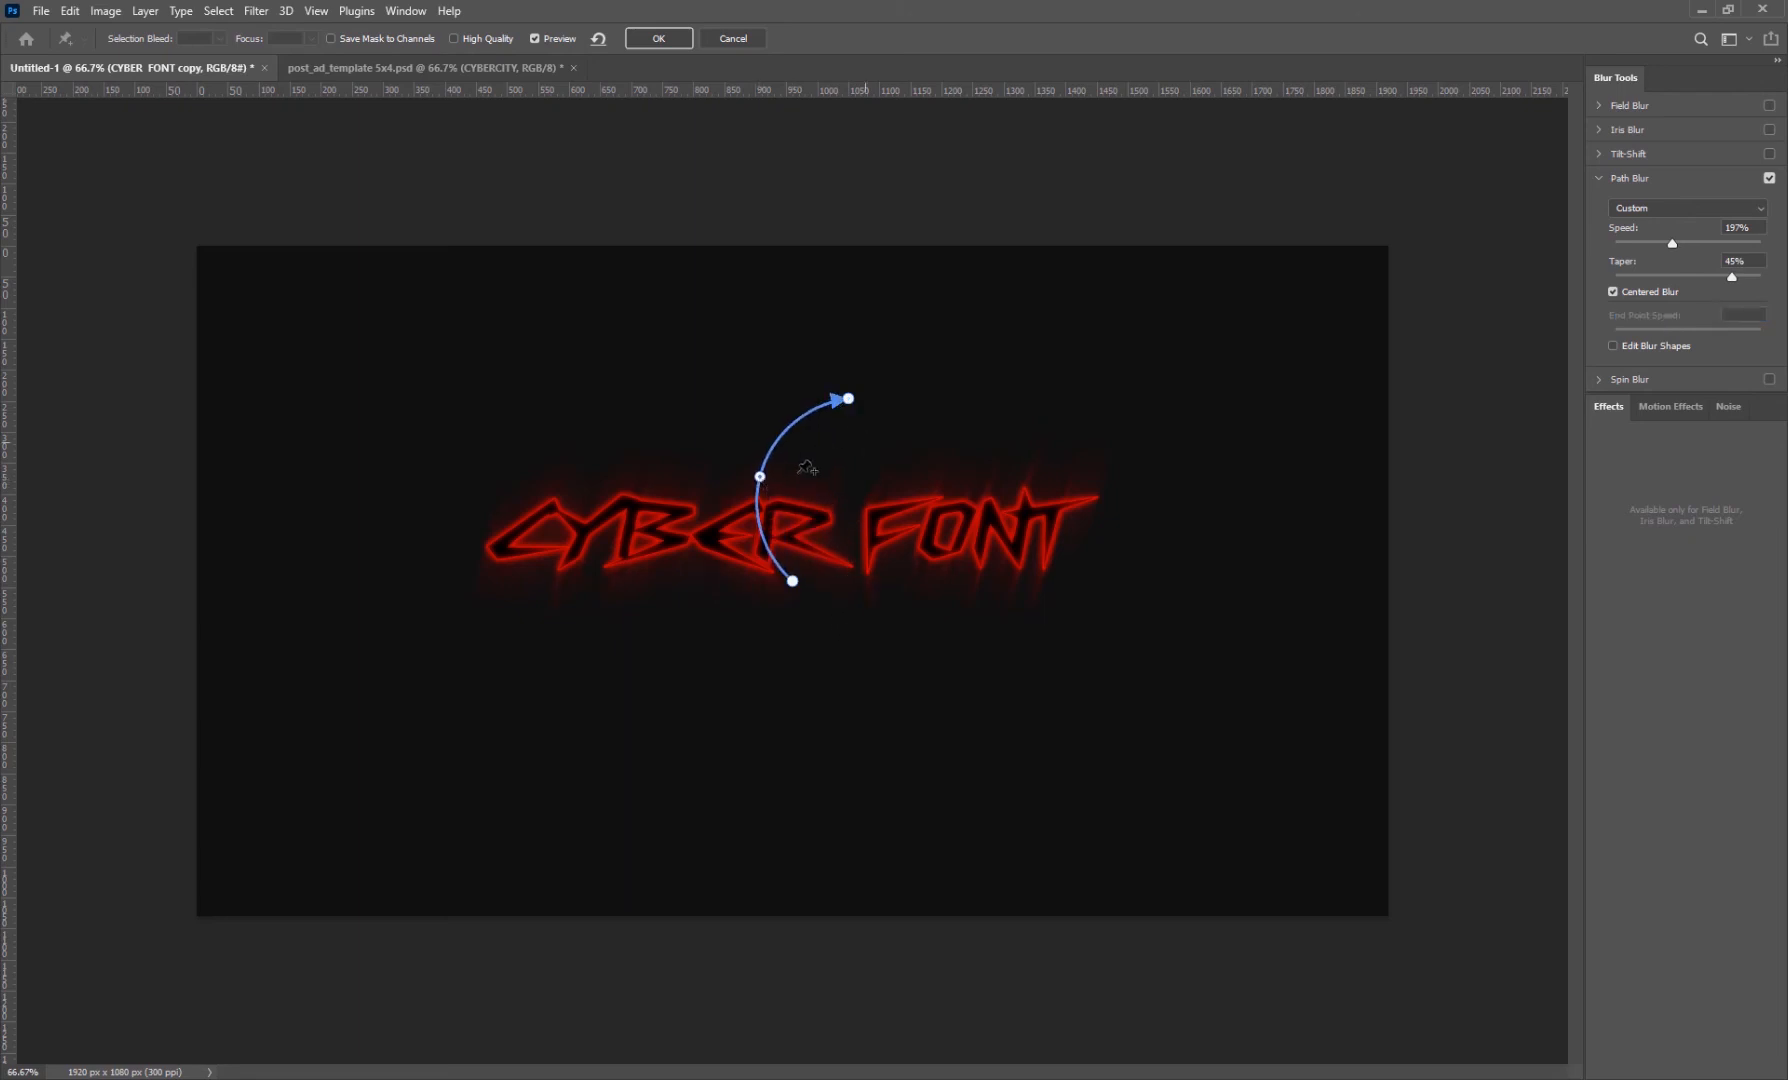
pyautogui.click(674, 748)
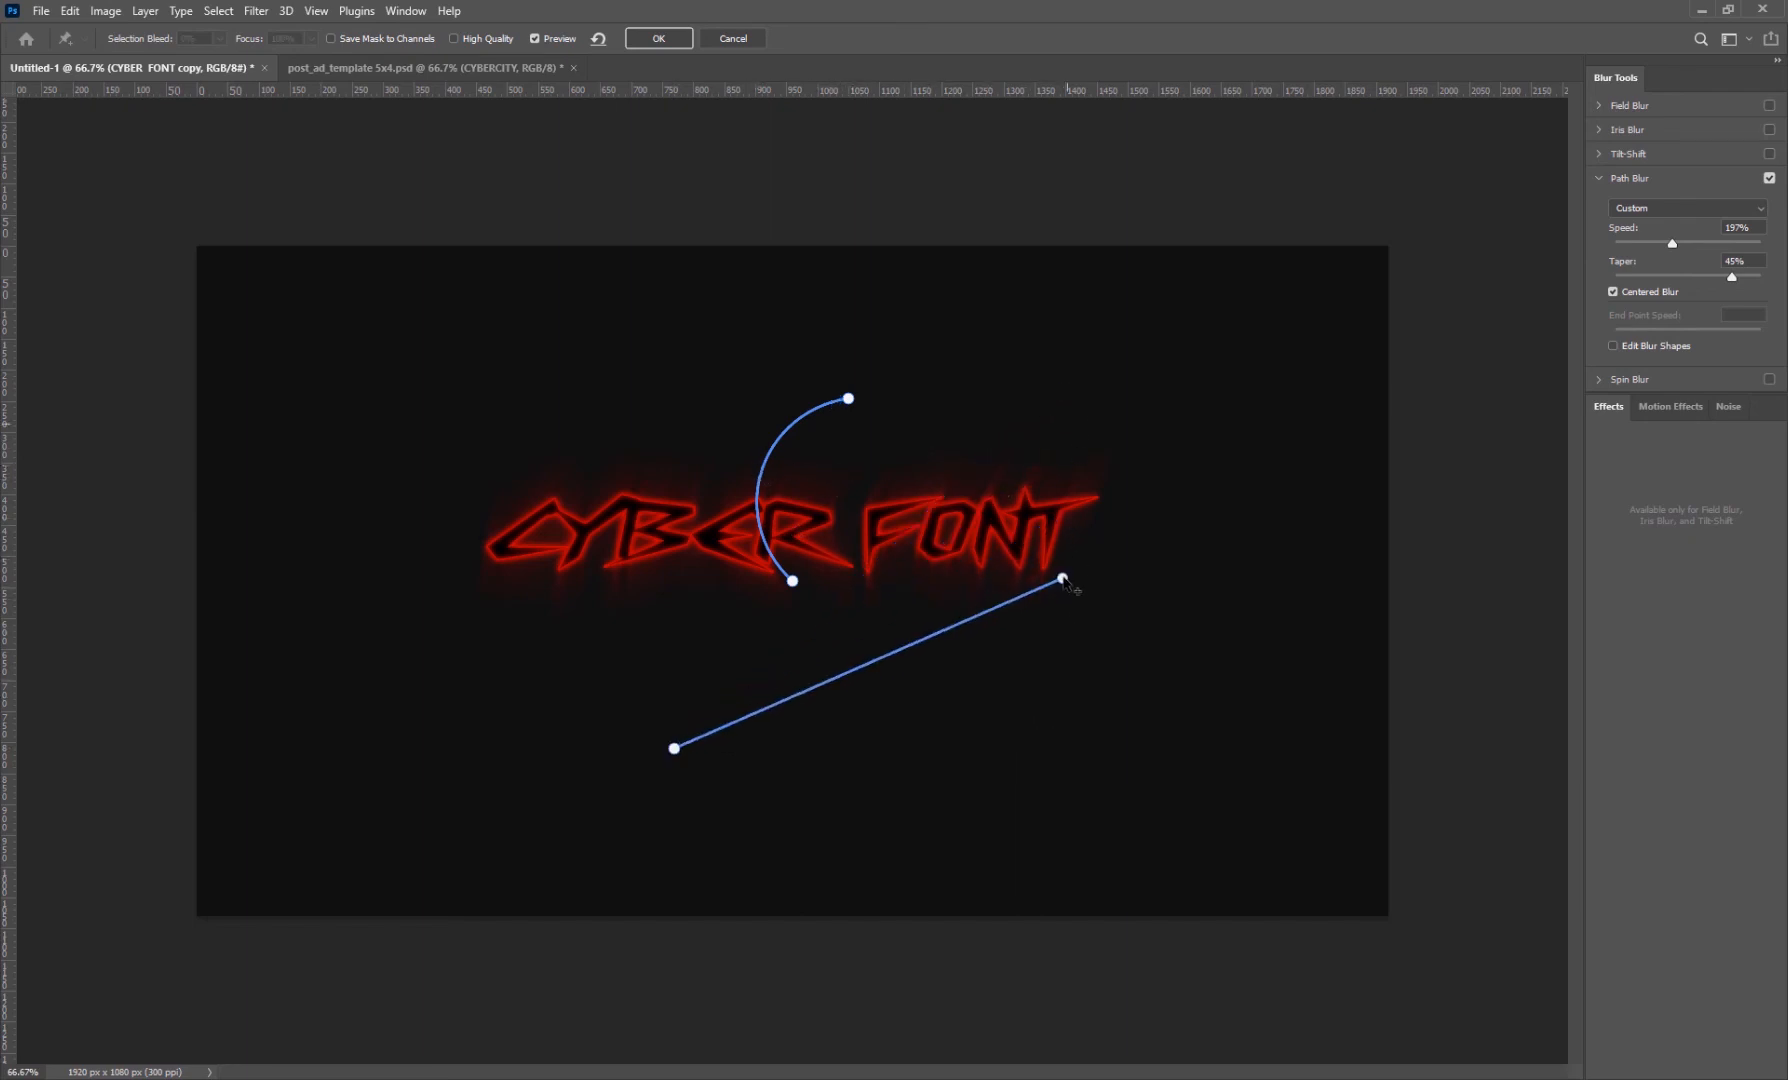
pyautogui.click(1062, 578)
pyautogui.doubleClick(1075, 399)
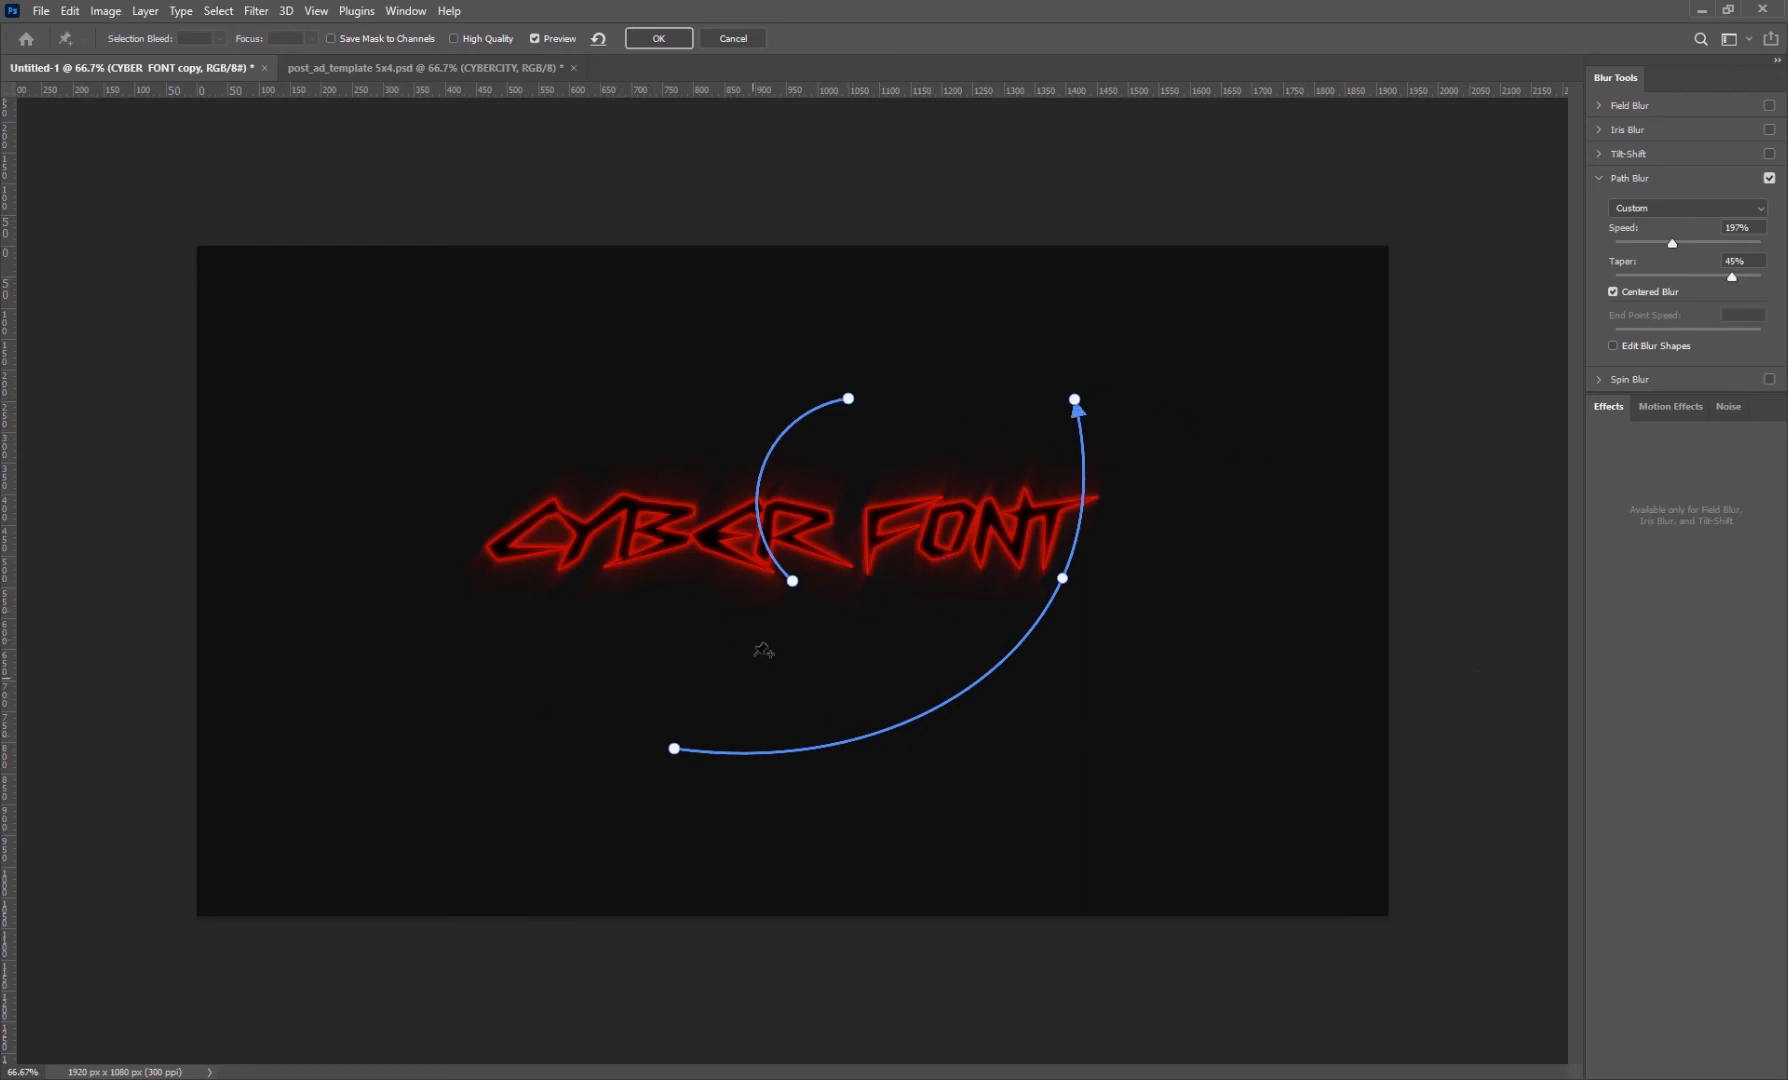
pyautogui.press('Delete')
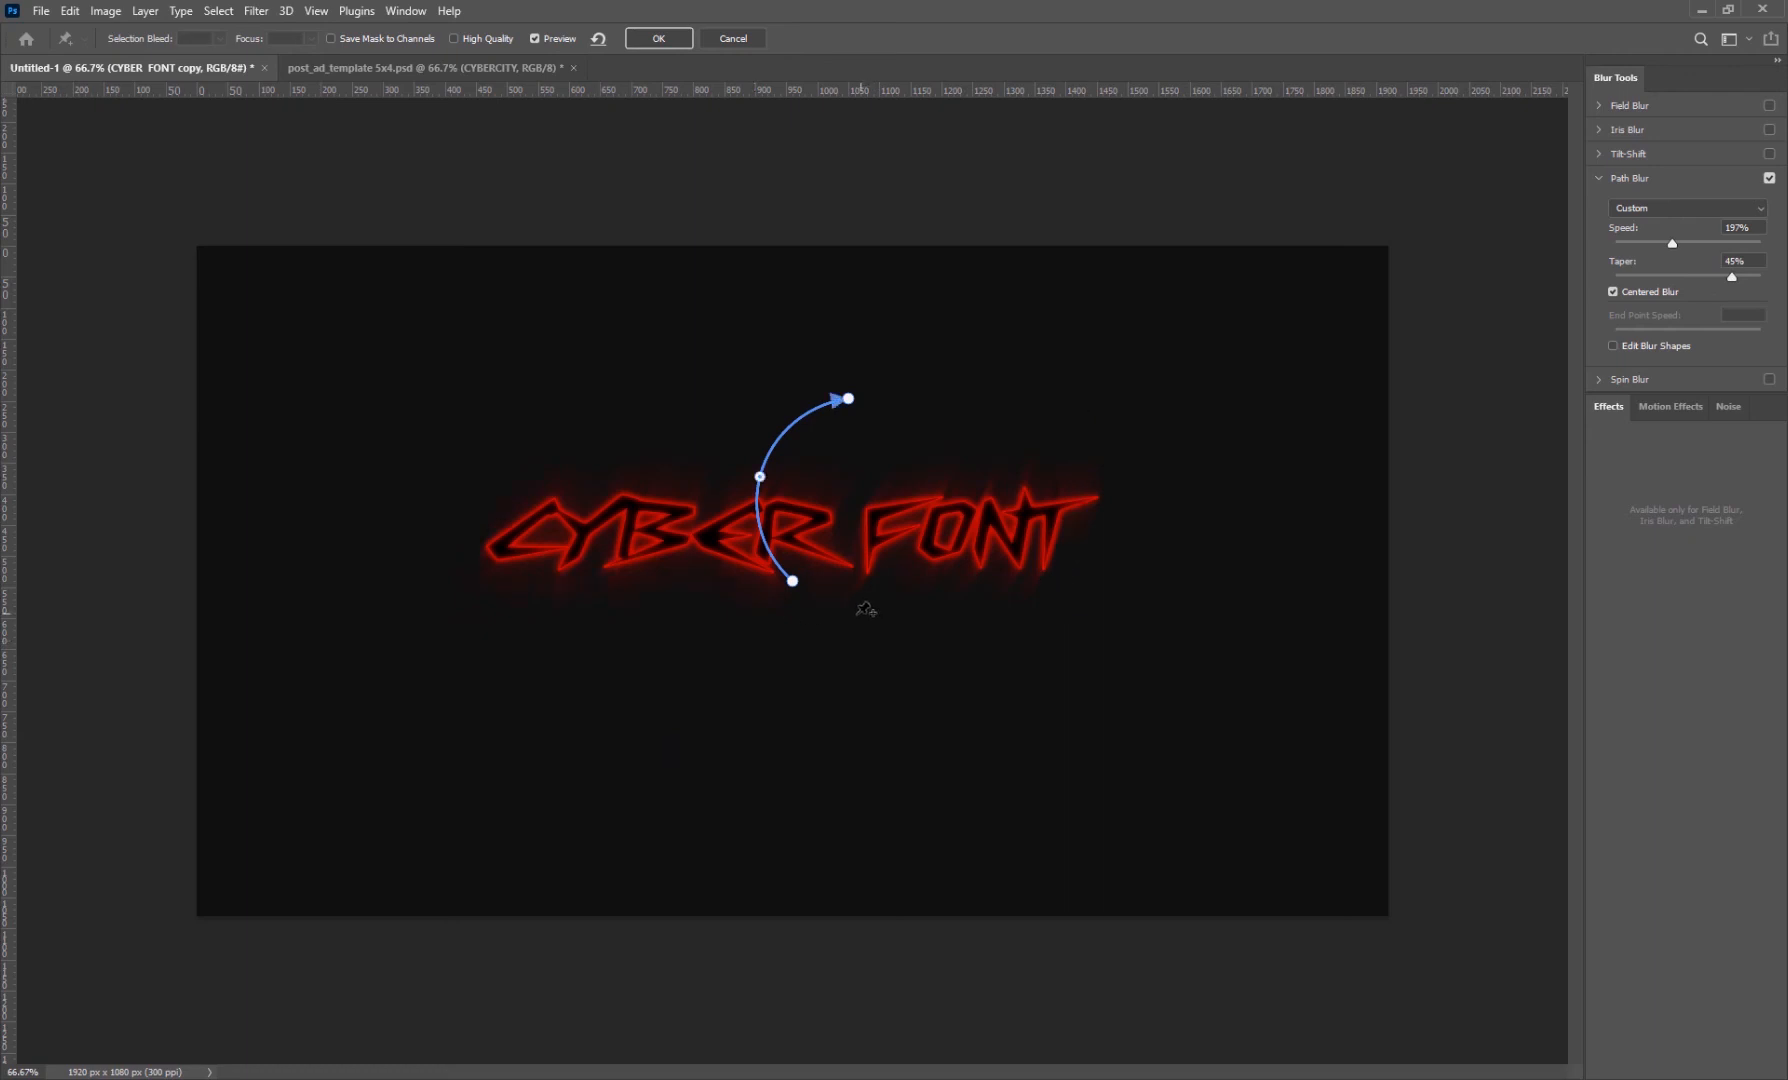
# - Reshape the remaining blur path to be nearly straight and apply the Path Blur to the CYBER FONT copy layer
pyautogui.hotkey('ctrl', 'z')
pyautogui.hotkey('ctrl', 'z')
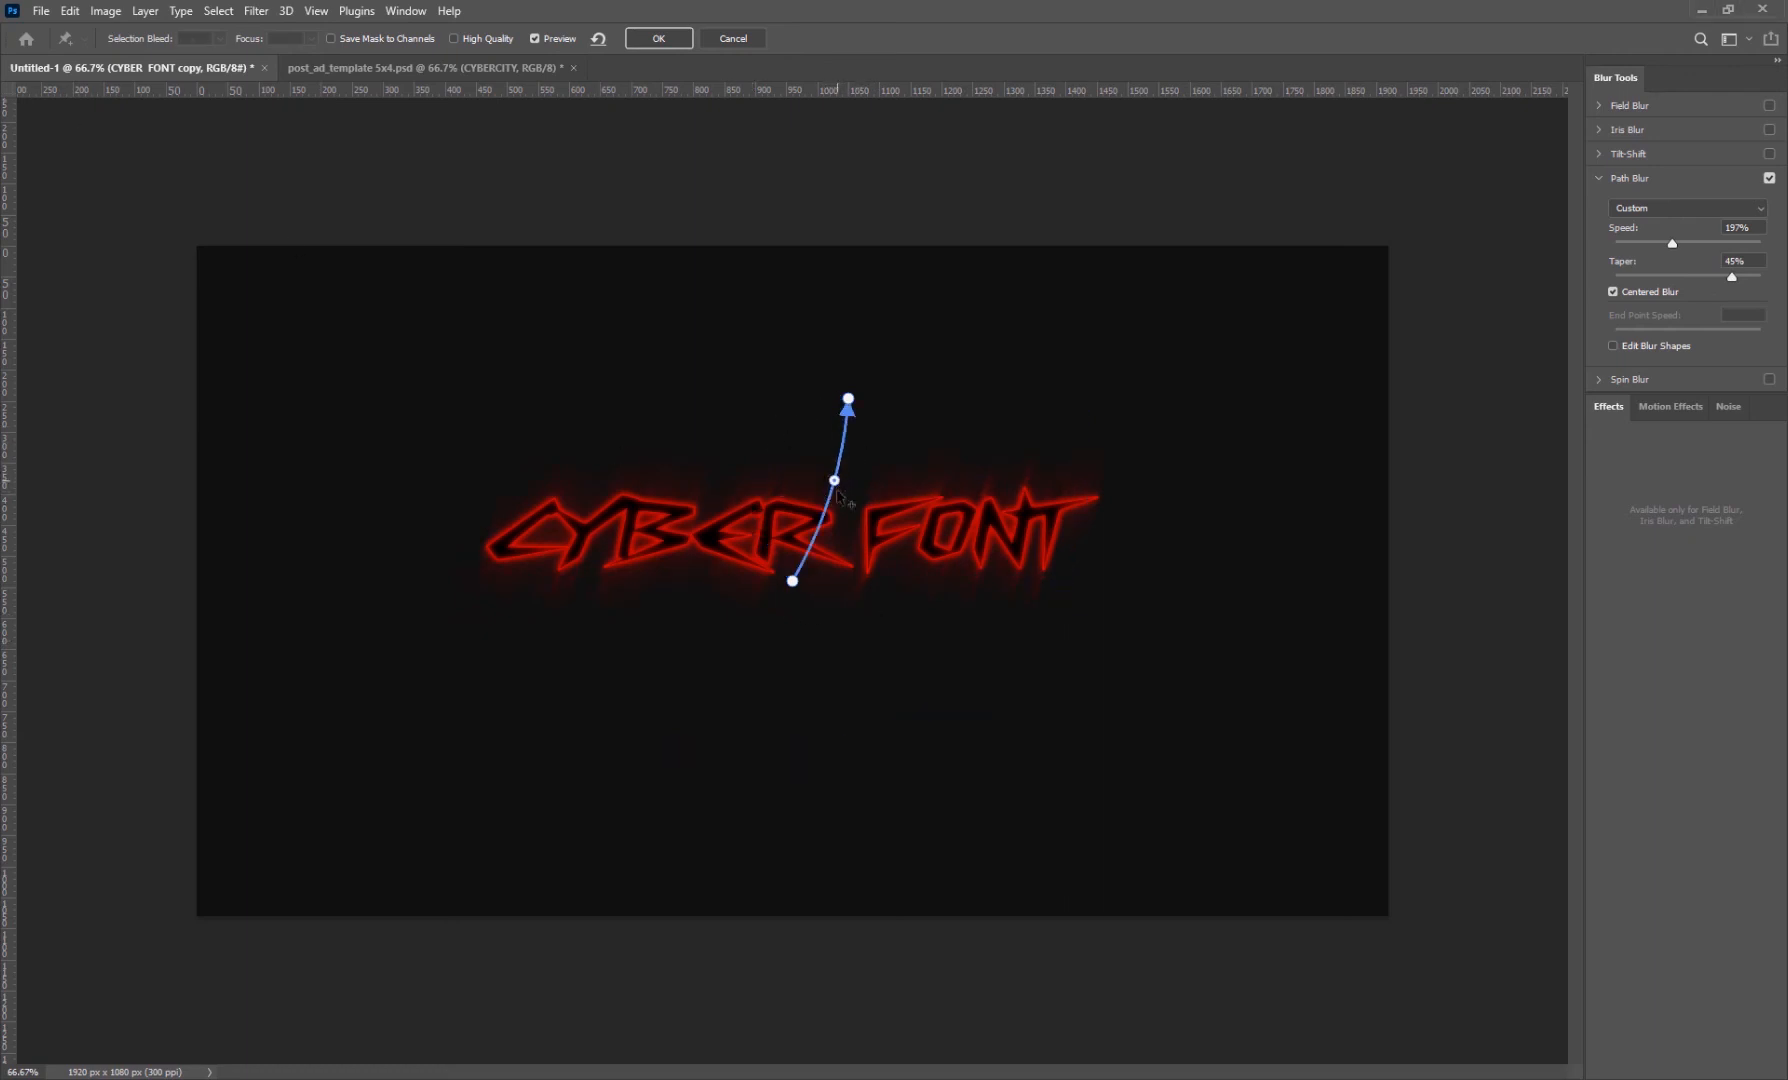
pyautogui.moveTo(835, 482); pyautogui.dragTo(823, 486)
pyautogui.click(658, 40)
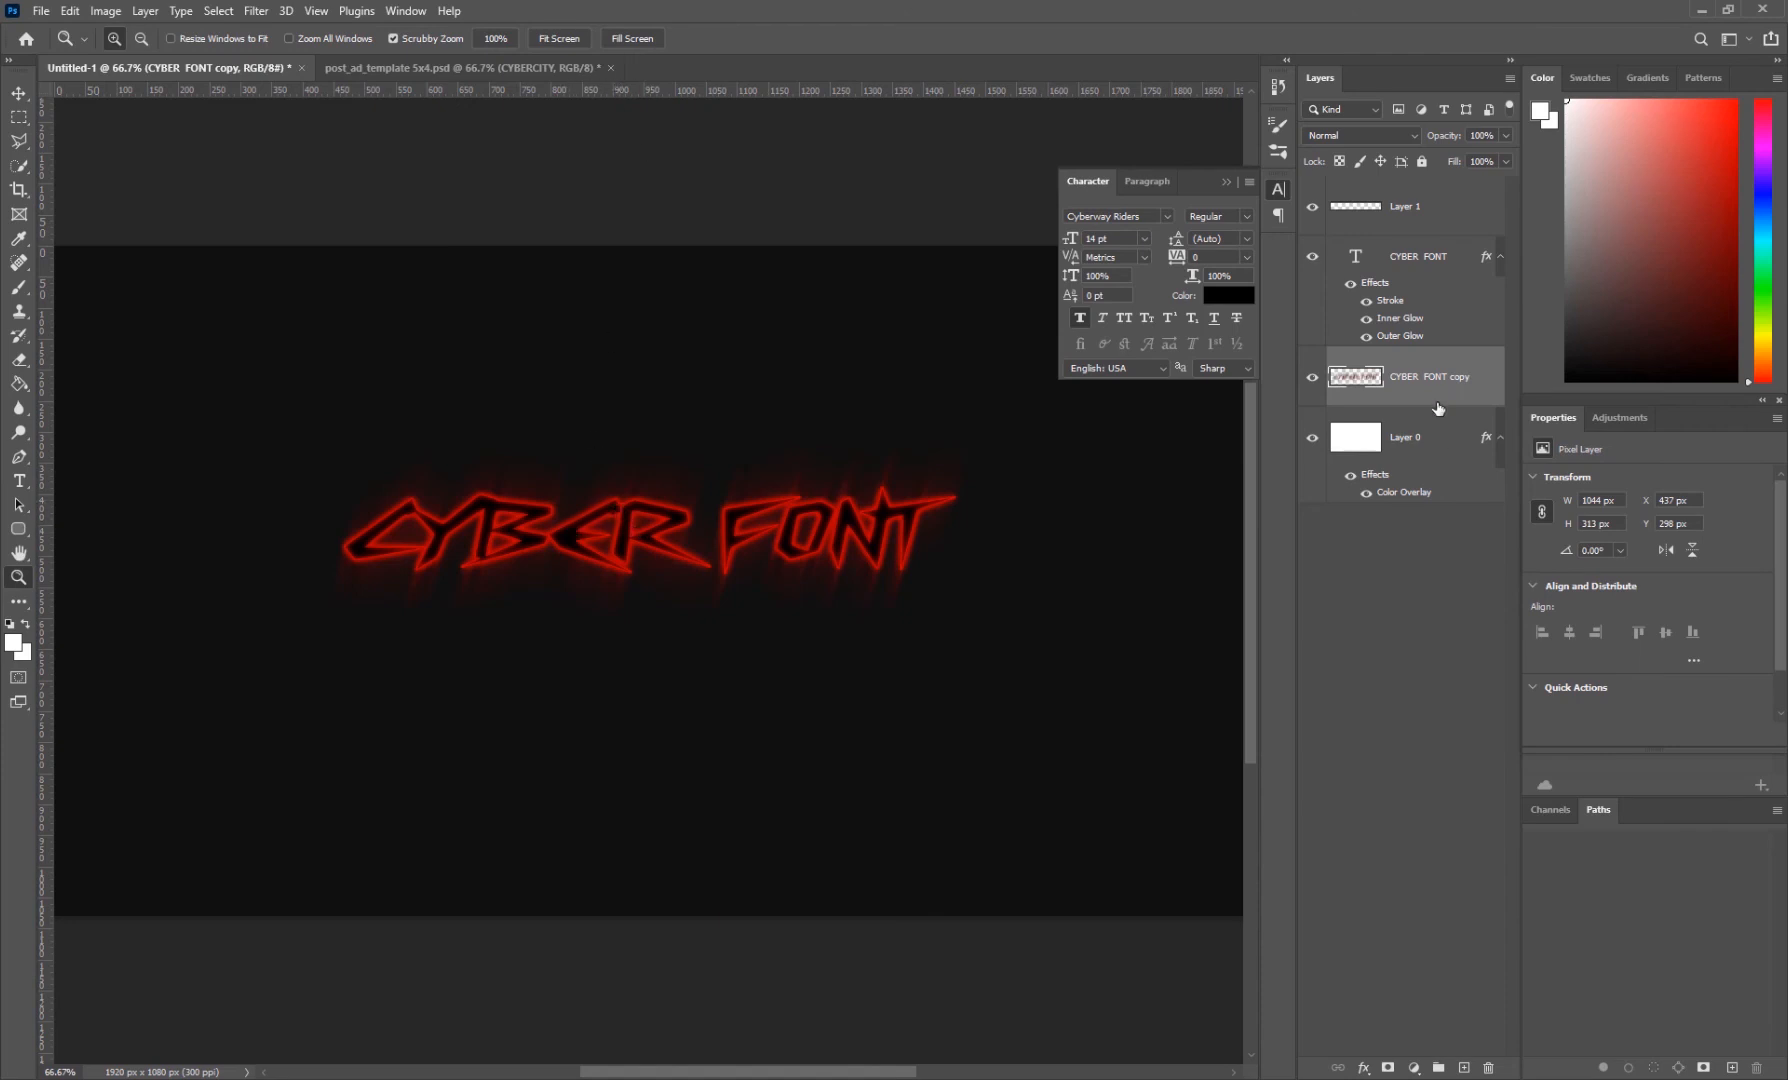
# - Set the Outer Glow of the CYBER FONT text layer to a size of 16 px and an opacity of 56%
pyautogui.click(1469, 323)
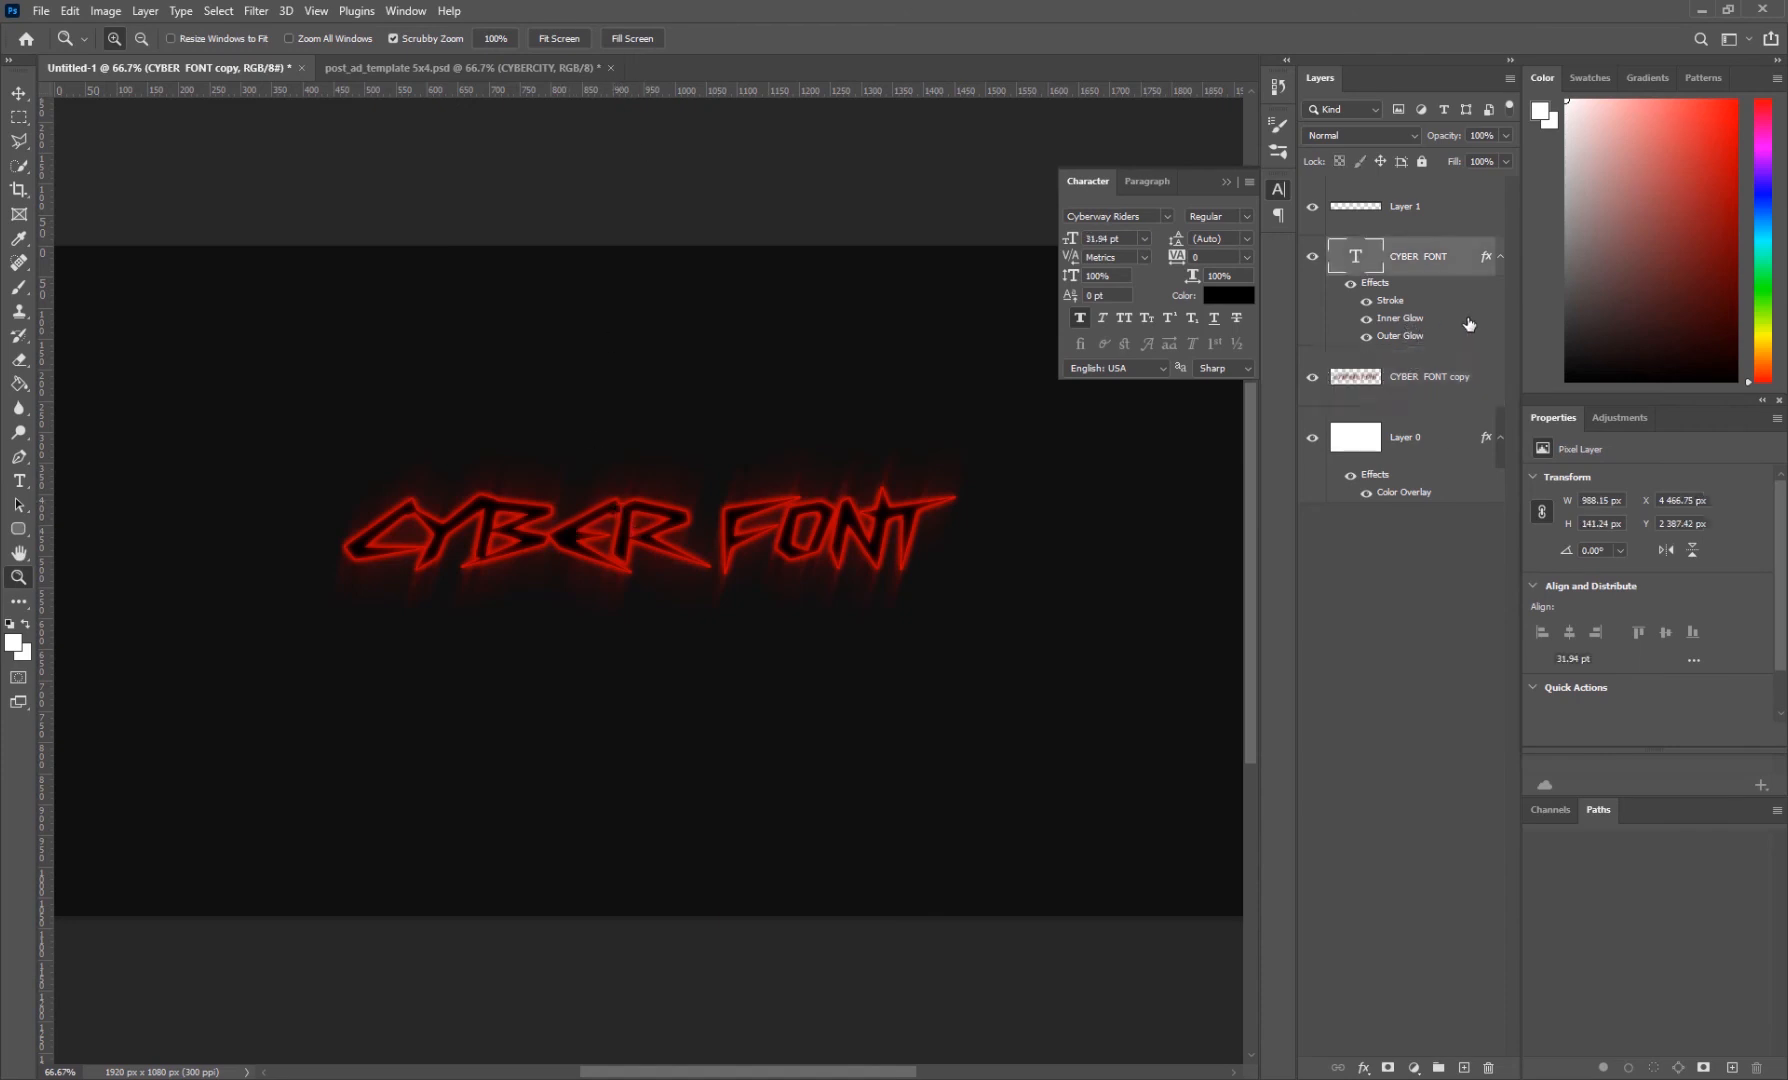
pyautogui.doubleClick(1469, 323)
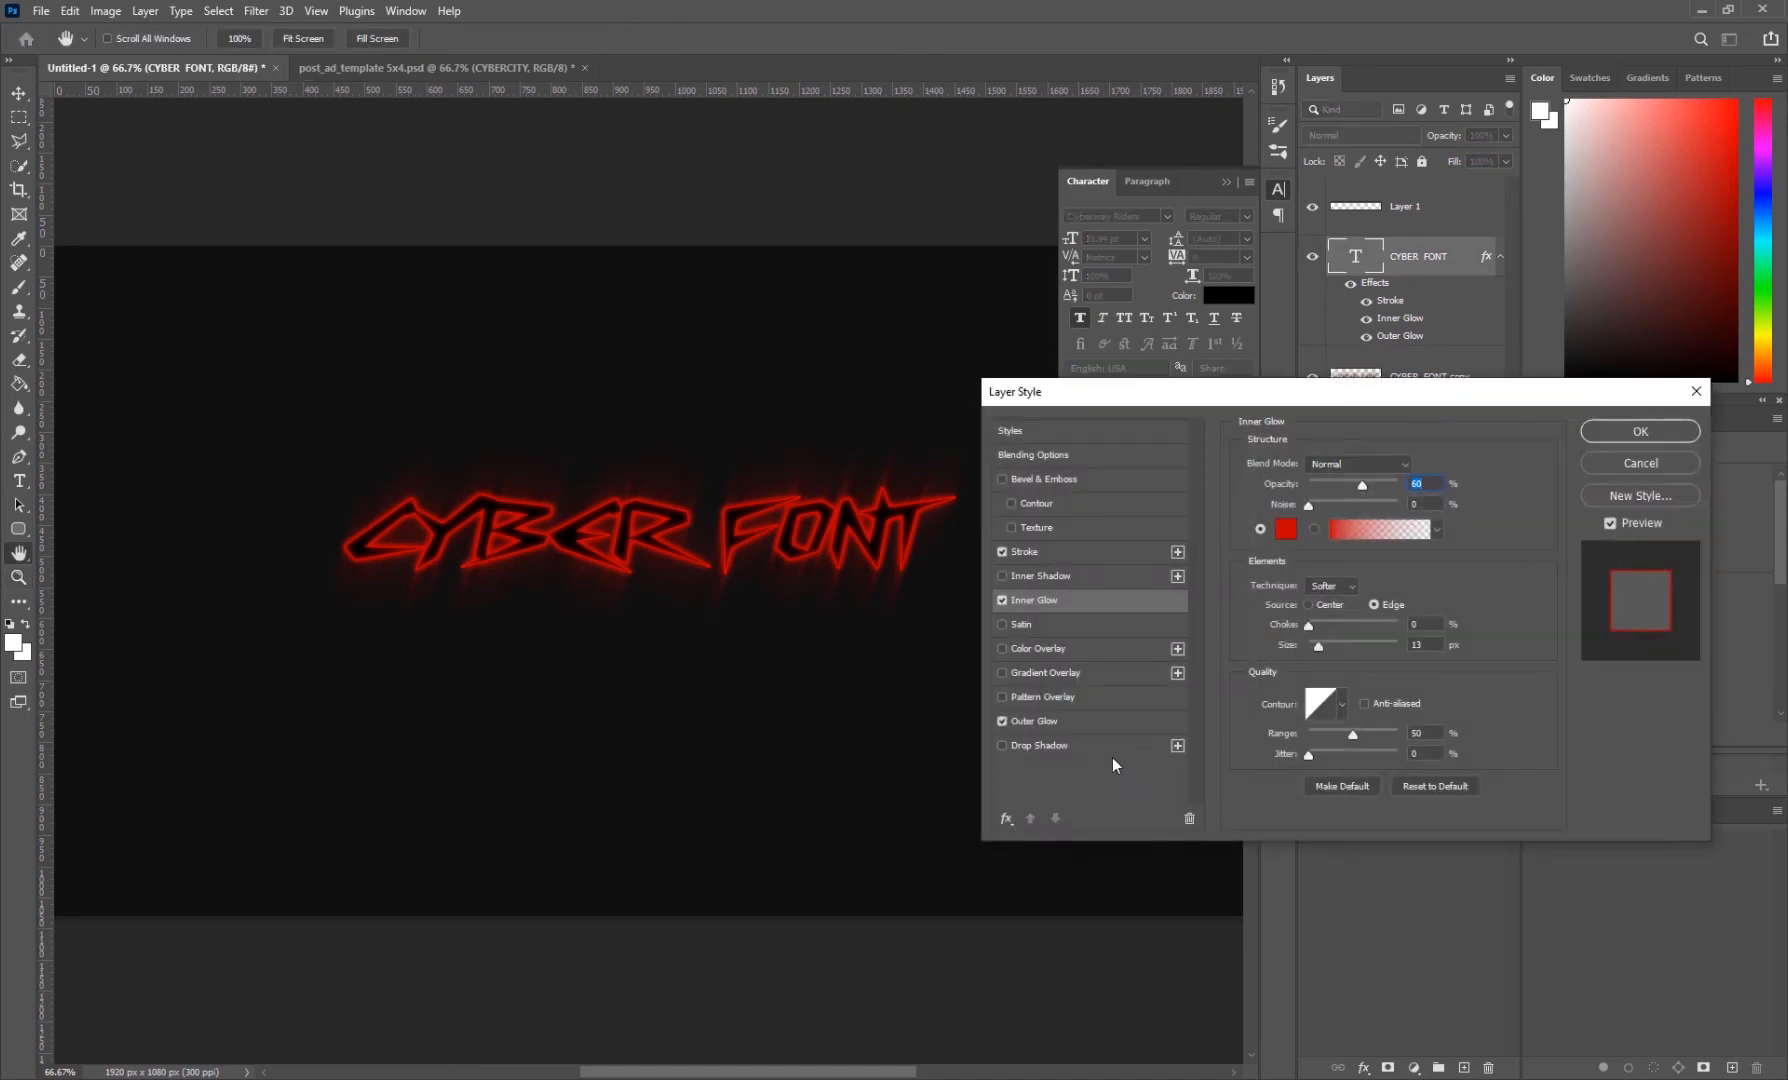
pyautogui.click(1069, 721)
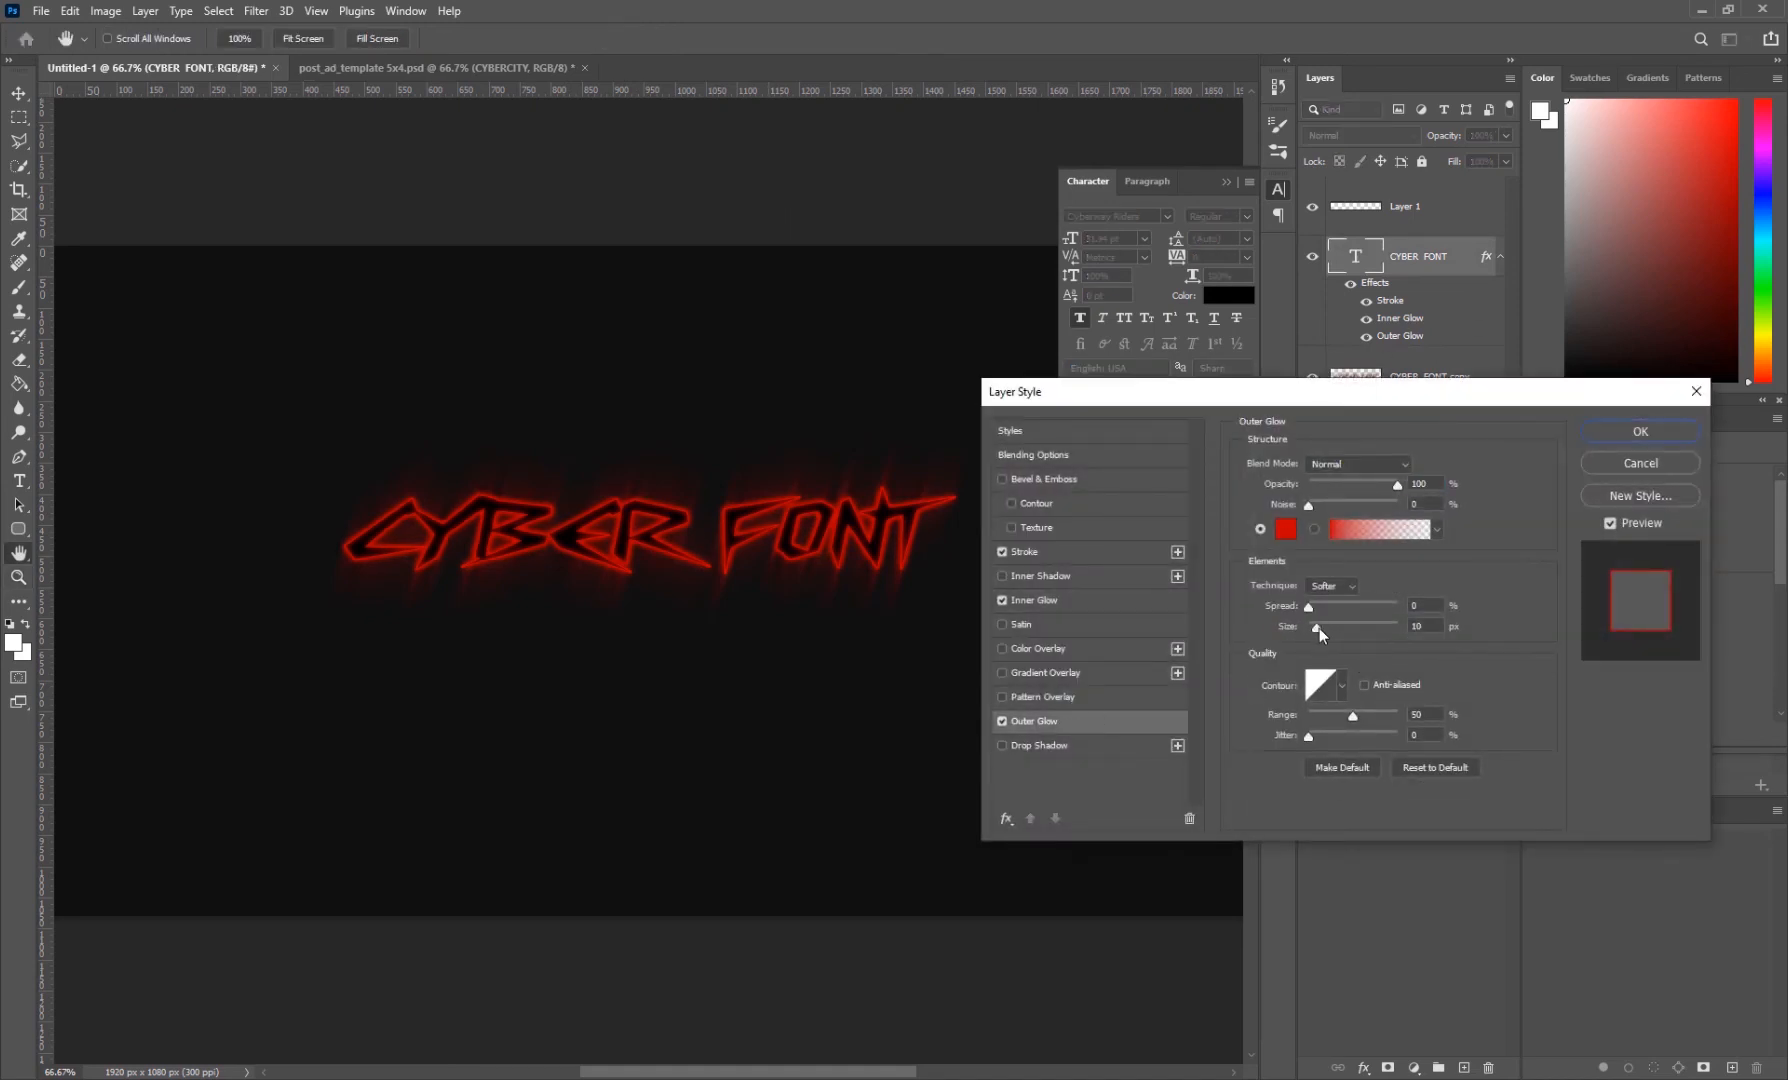
pyautogui.moveTo(1316, 627); pyautogui.dragTo(1323, 626)
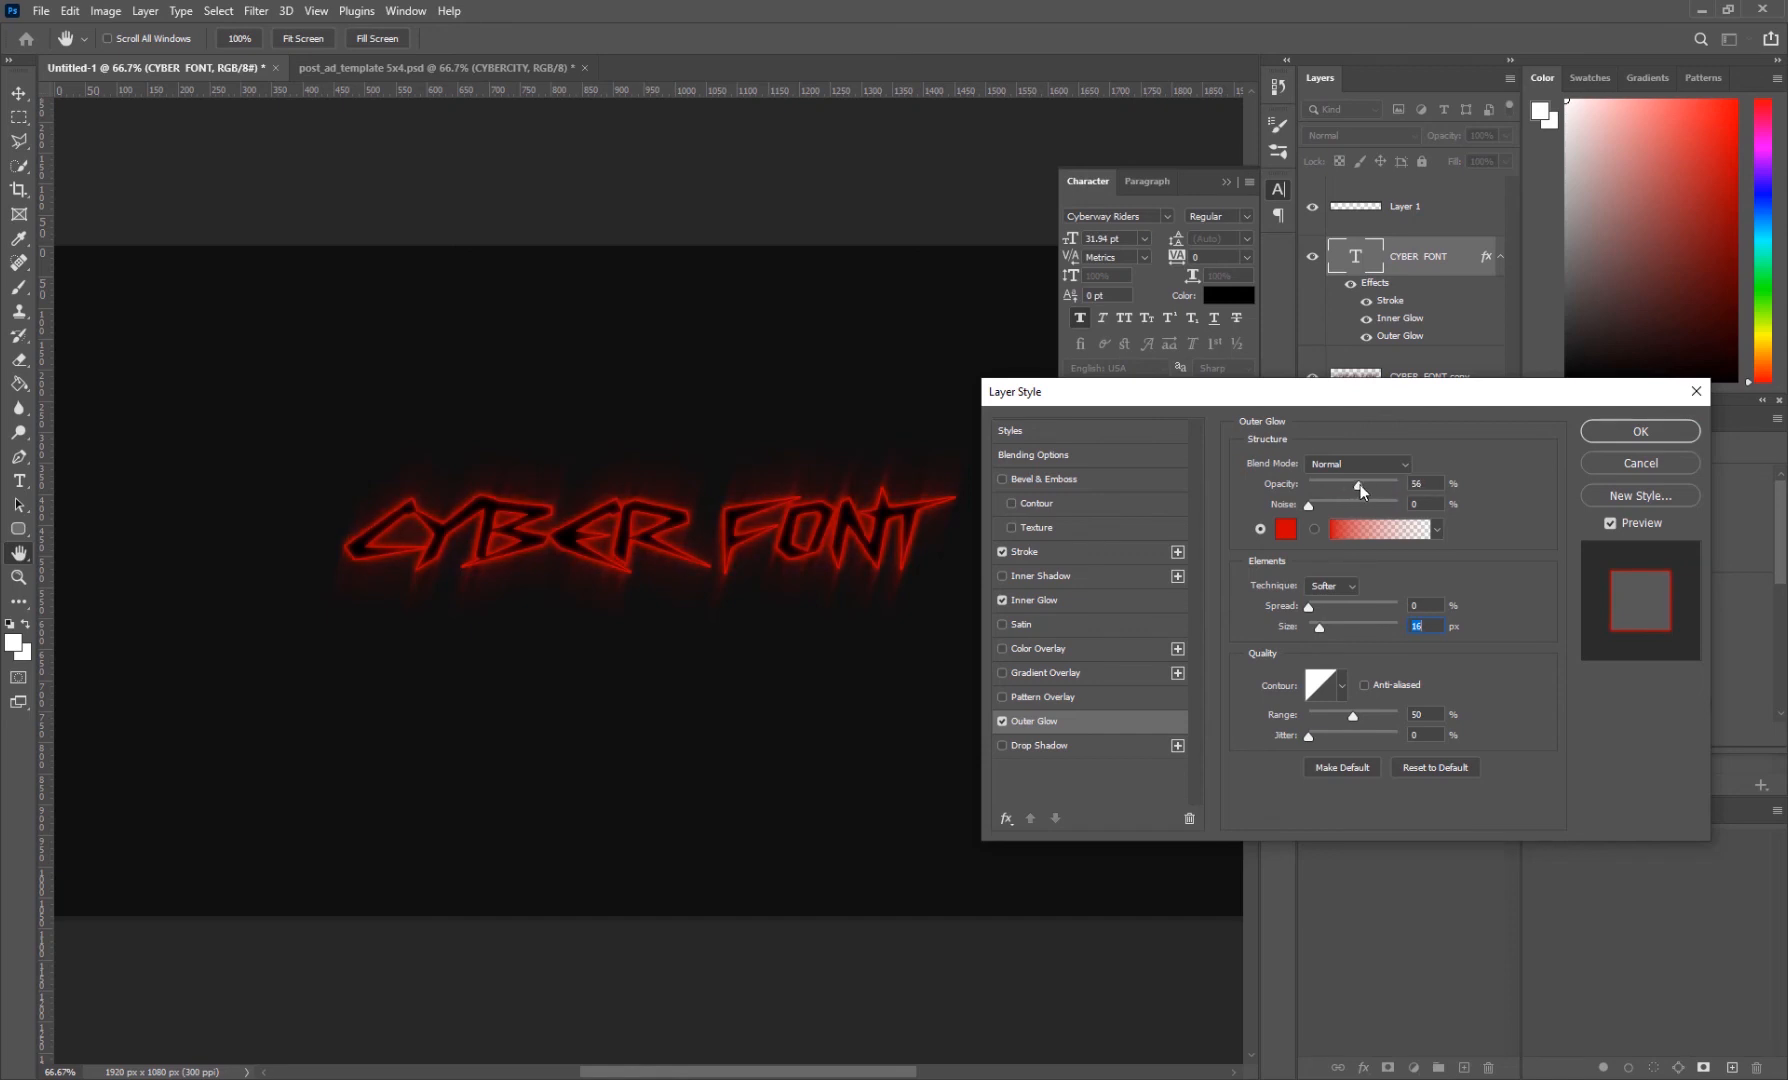
pyautogui.click(1640, 430)
pyautogui.press('z')
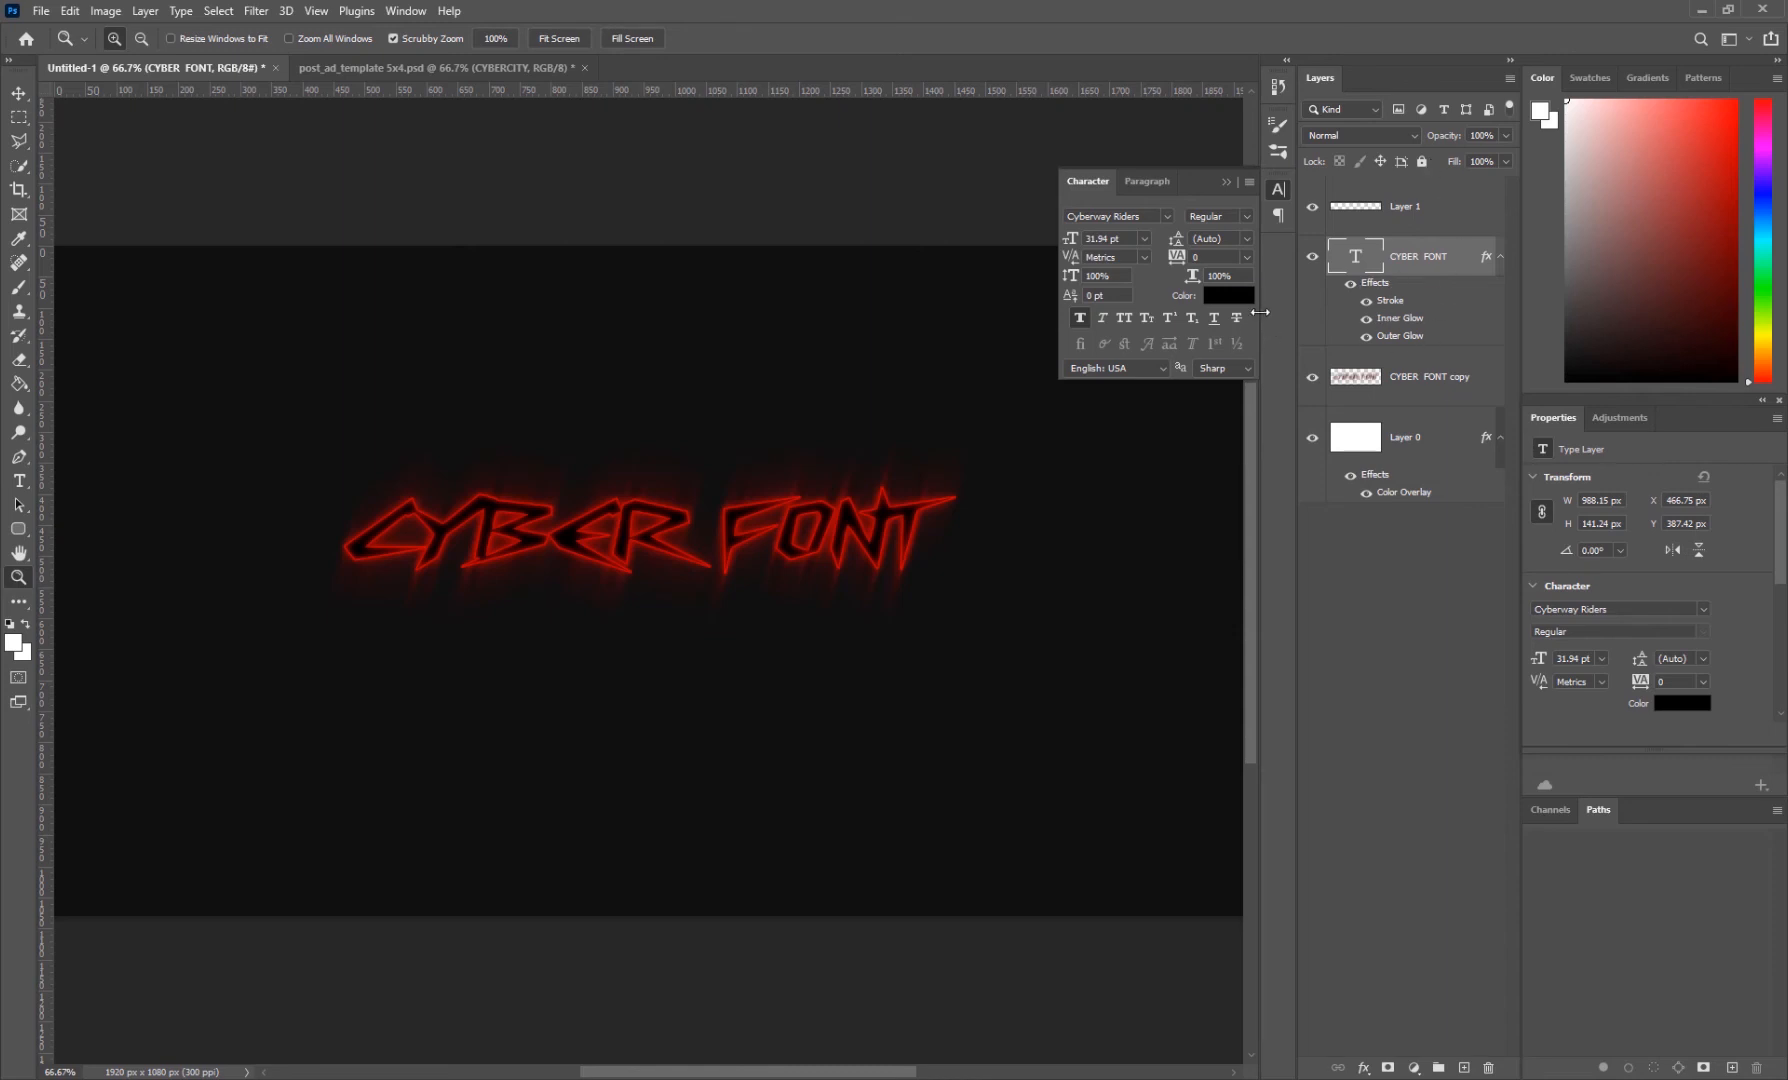
# - Group Layer 1, CYBER FONT and CYBER FONT copy, name the group FONT and check it by toggling its visibility
pyautogui.click(1468, 226)
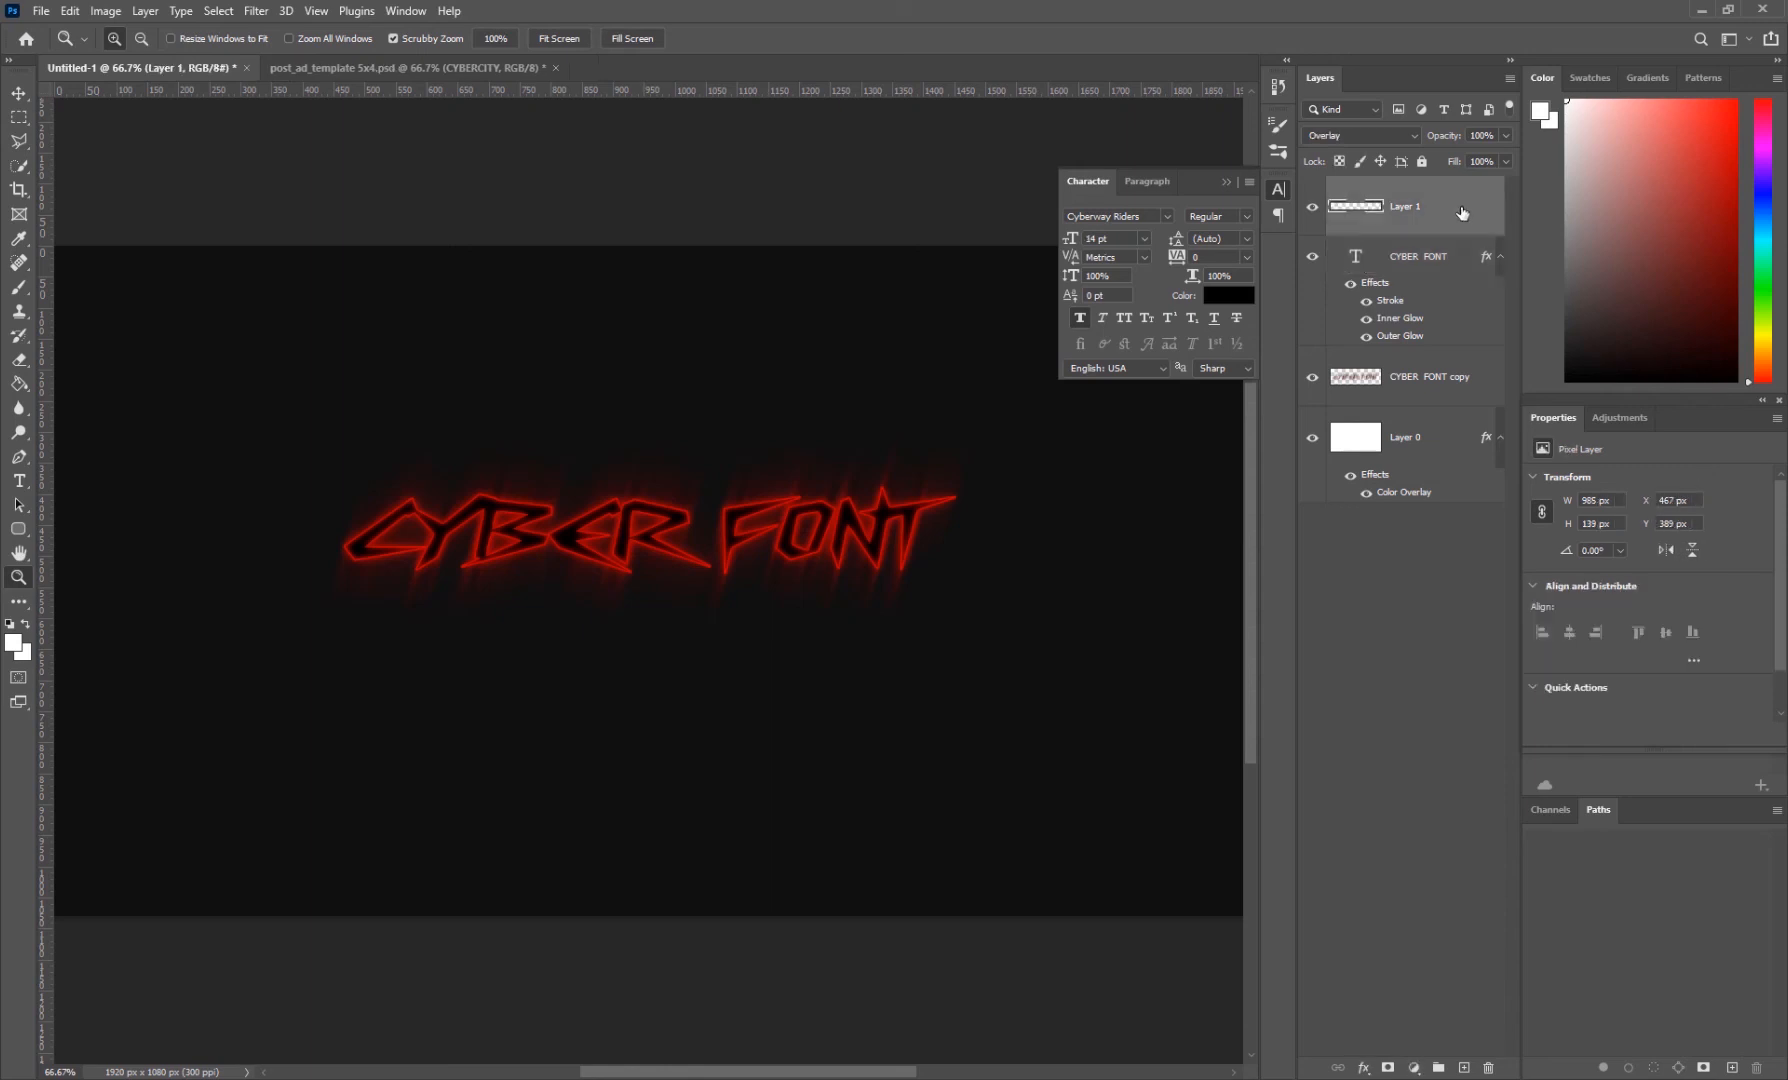
pyautogui.keyDown('shift'); pyautogui.click(1445, 382); pyautogui.keyUp('shift')
pyautogui.moveTo(1425, 388); pyautogui.dragTo(1438, 1066)
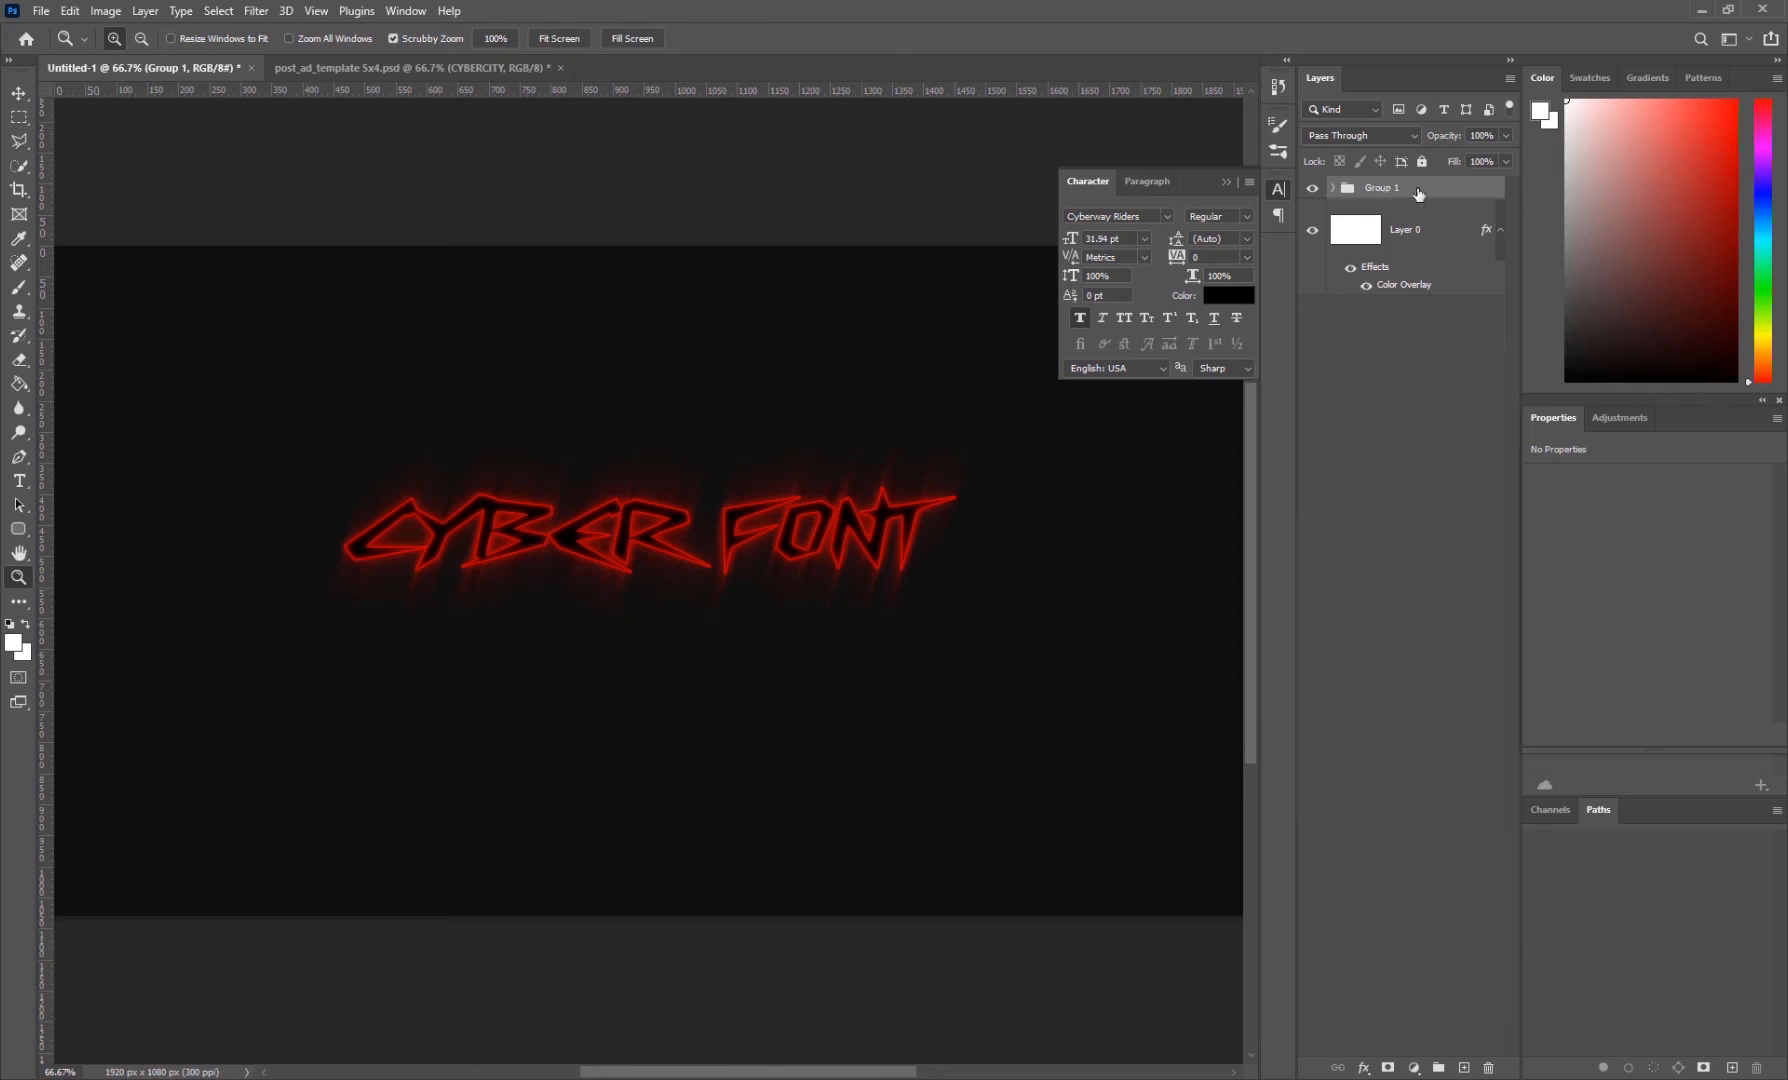
pyautogui.doubleClick(1389, 199)
pyautogui.write('FONT')
pyautogui.click(1312, 188)
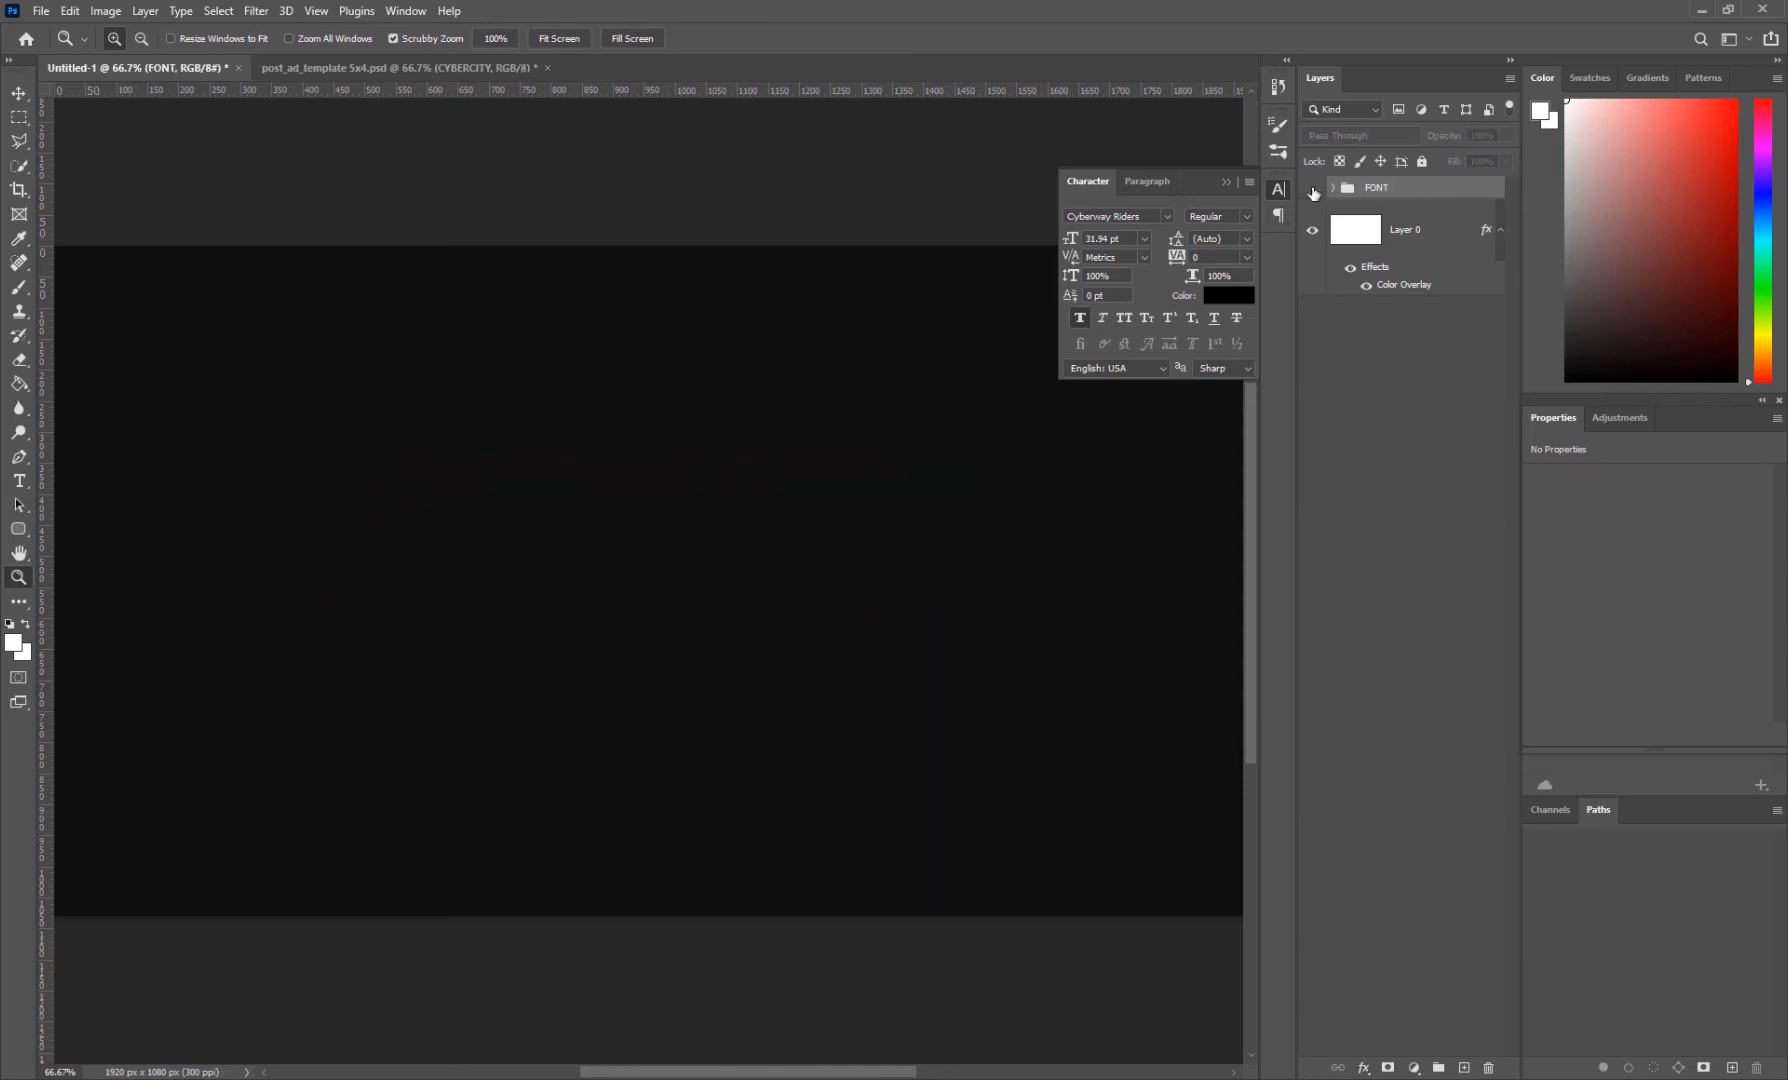
pyautogui.click(1312, 188)
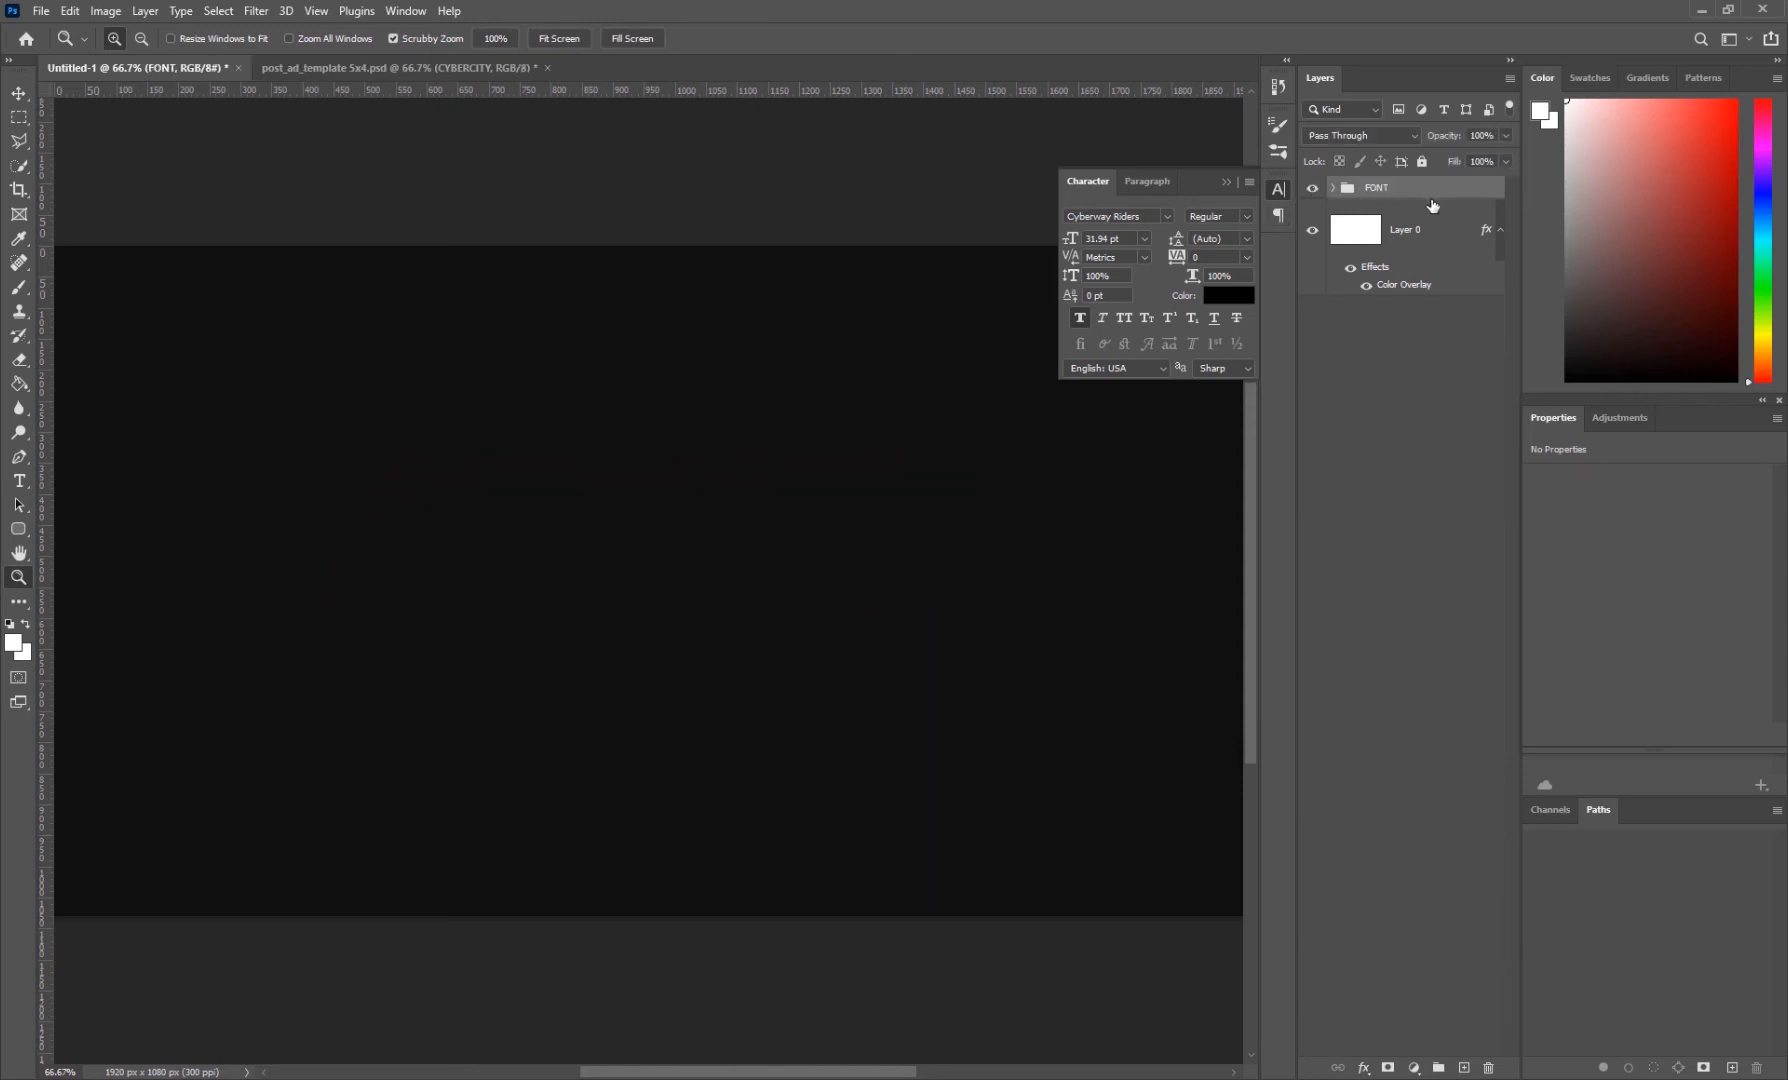
# - Add a Hue/Saturation adjustment layer above the FONT group and clip it to the group
pyautogui.click(1605, 420)
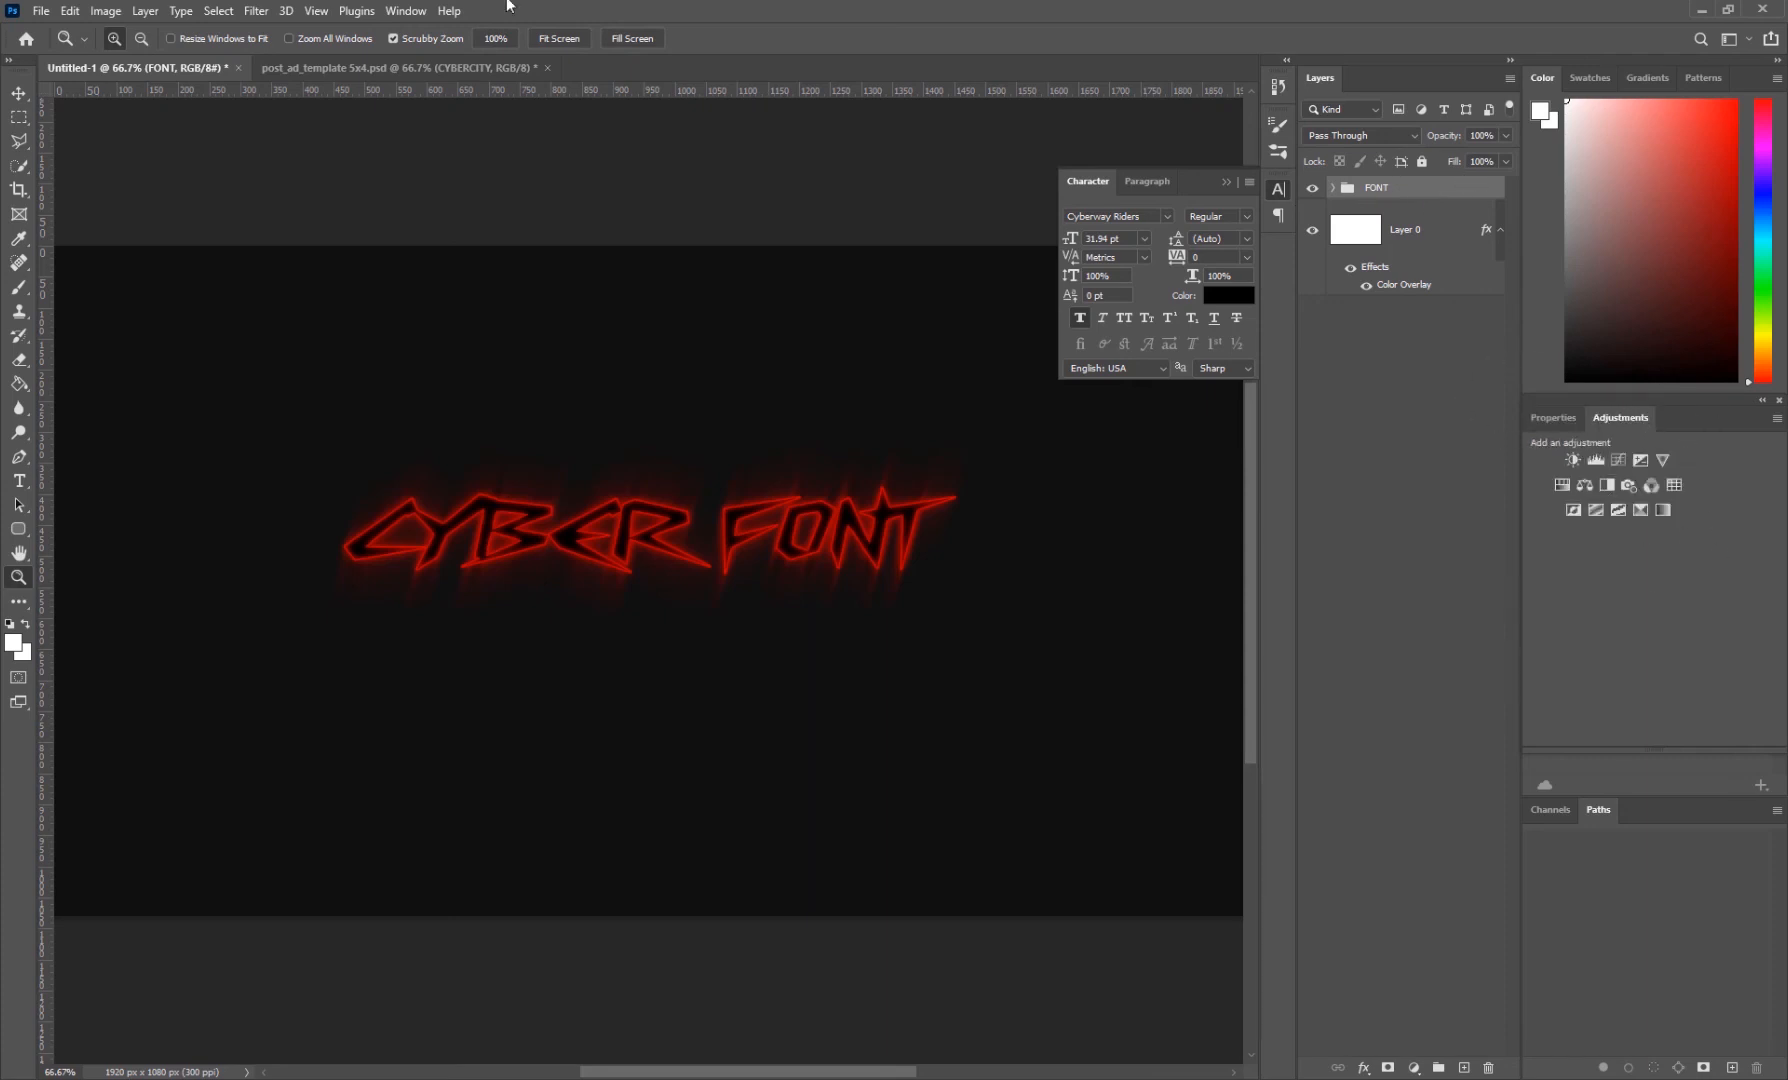
pyautogui.click(400, 11)
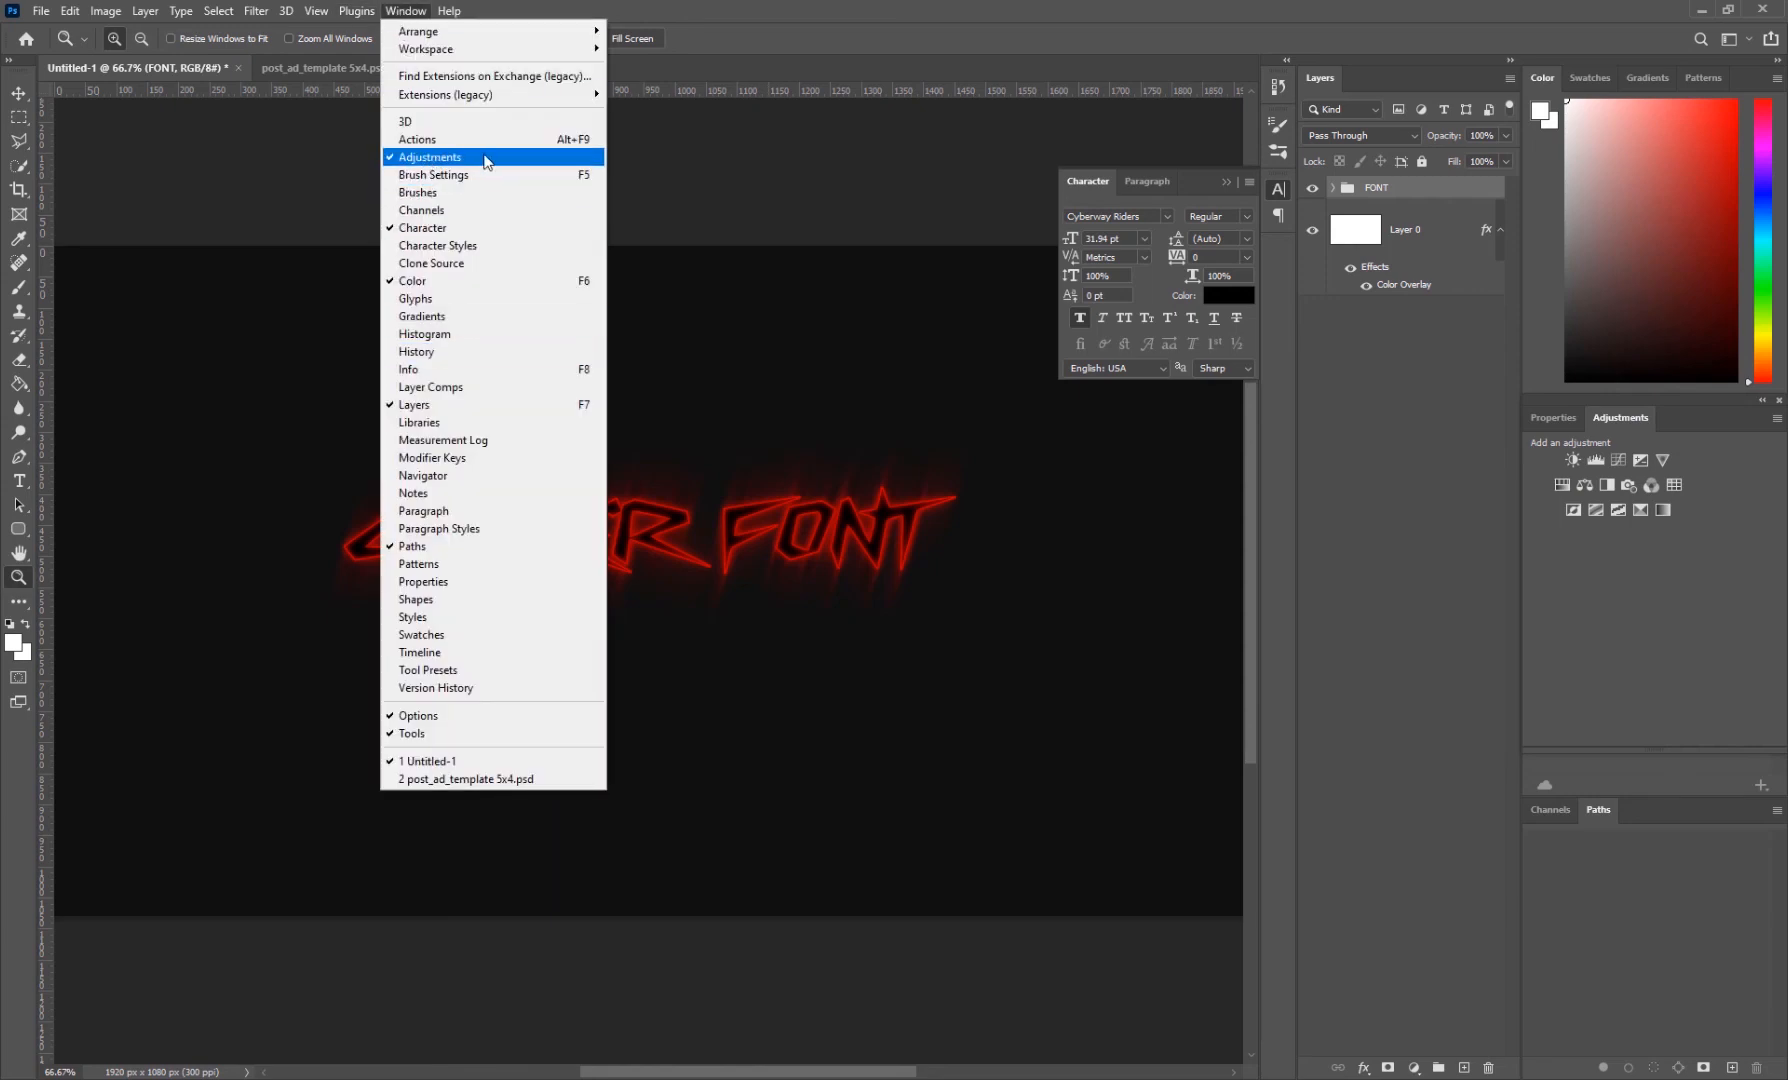
pyautogui.click(1563, 482)
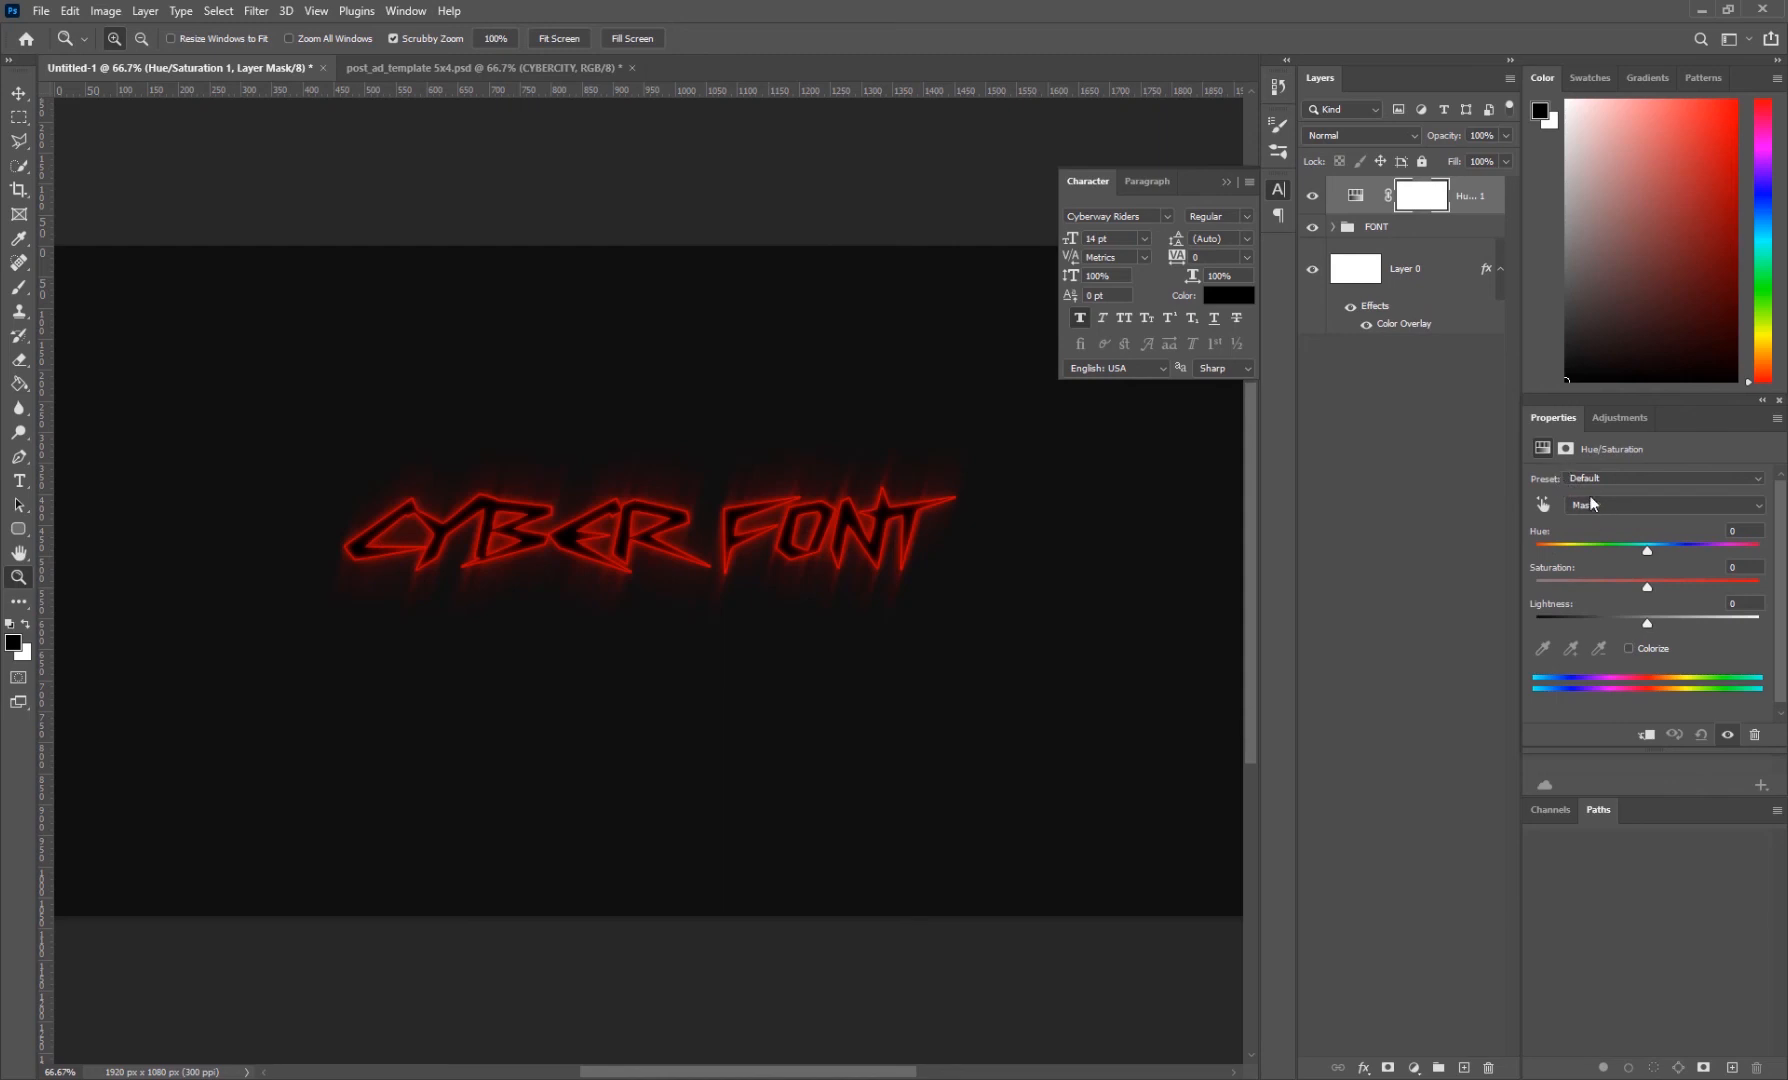
pyautogui.click(1357, 196)
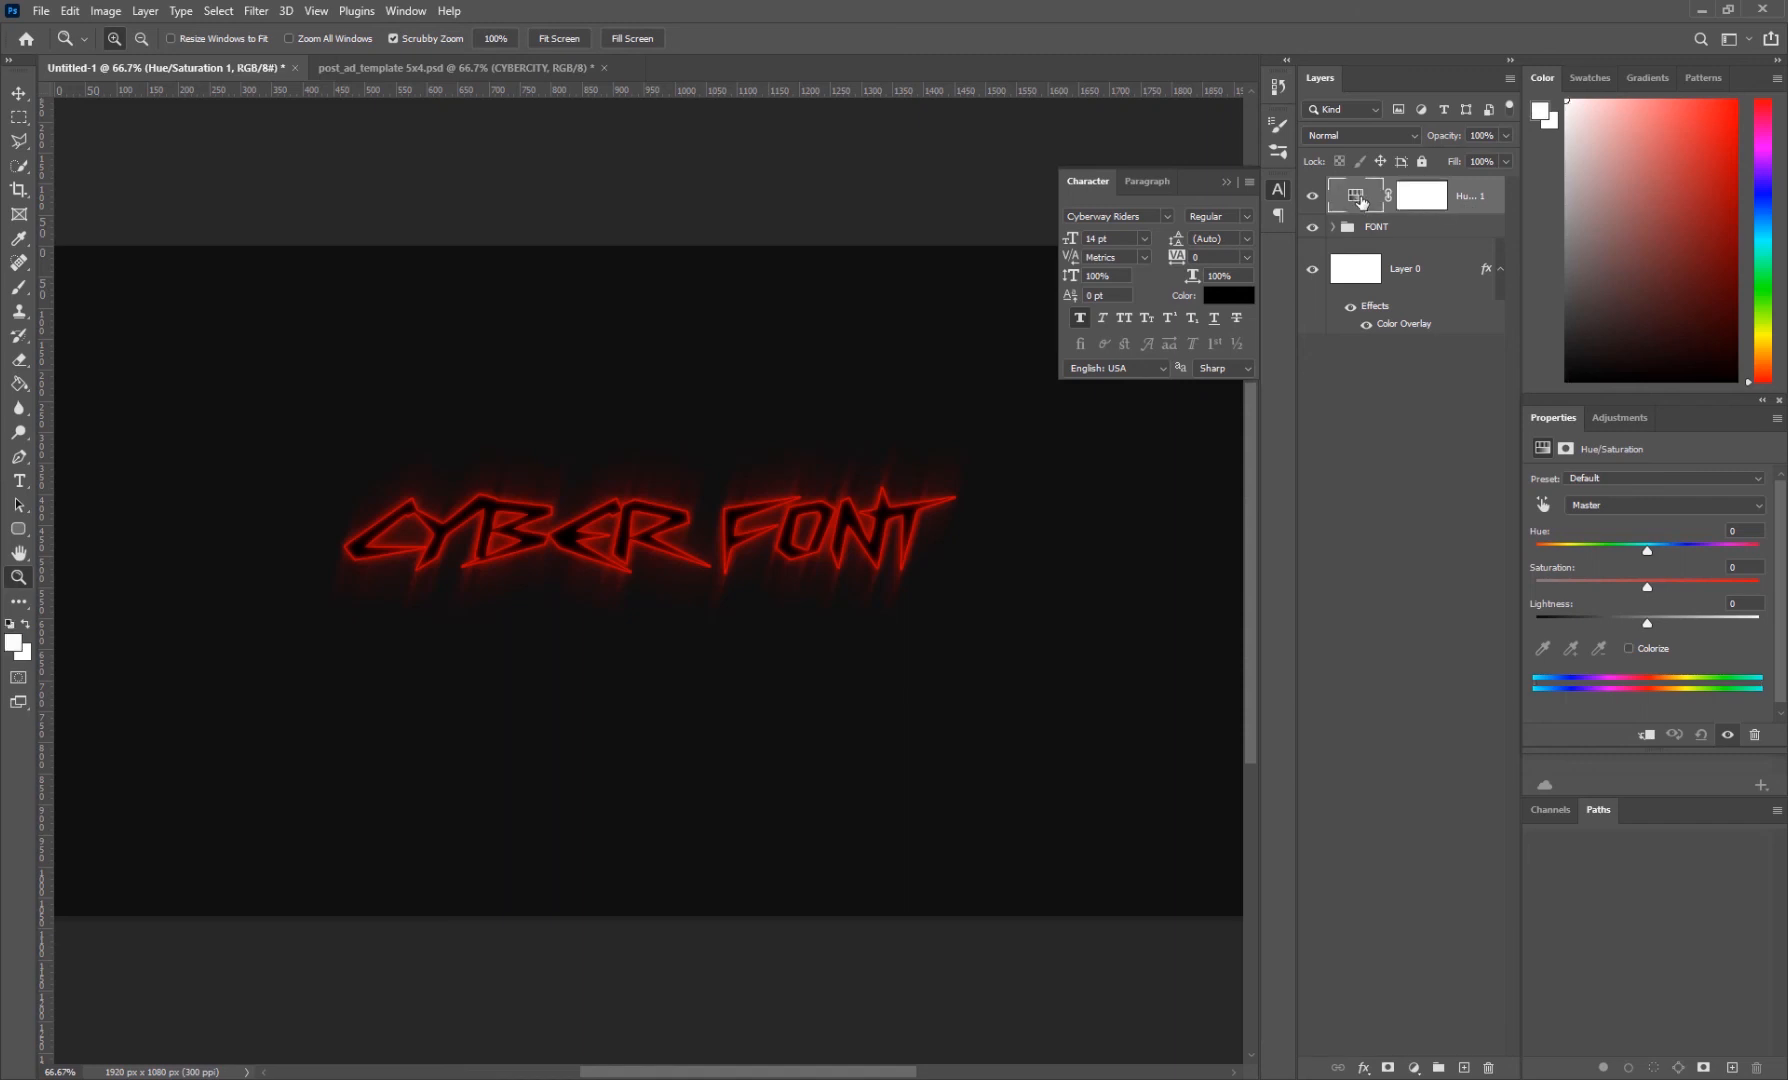
pyautogui.press('alt')
pyautogui.keyDown('alt'); pyautogui.click(1394, 211); pyautogui.keyUp('alt')
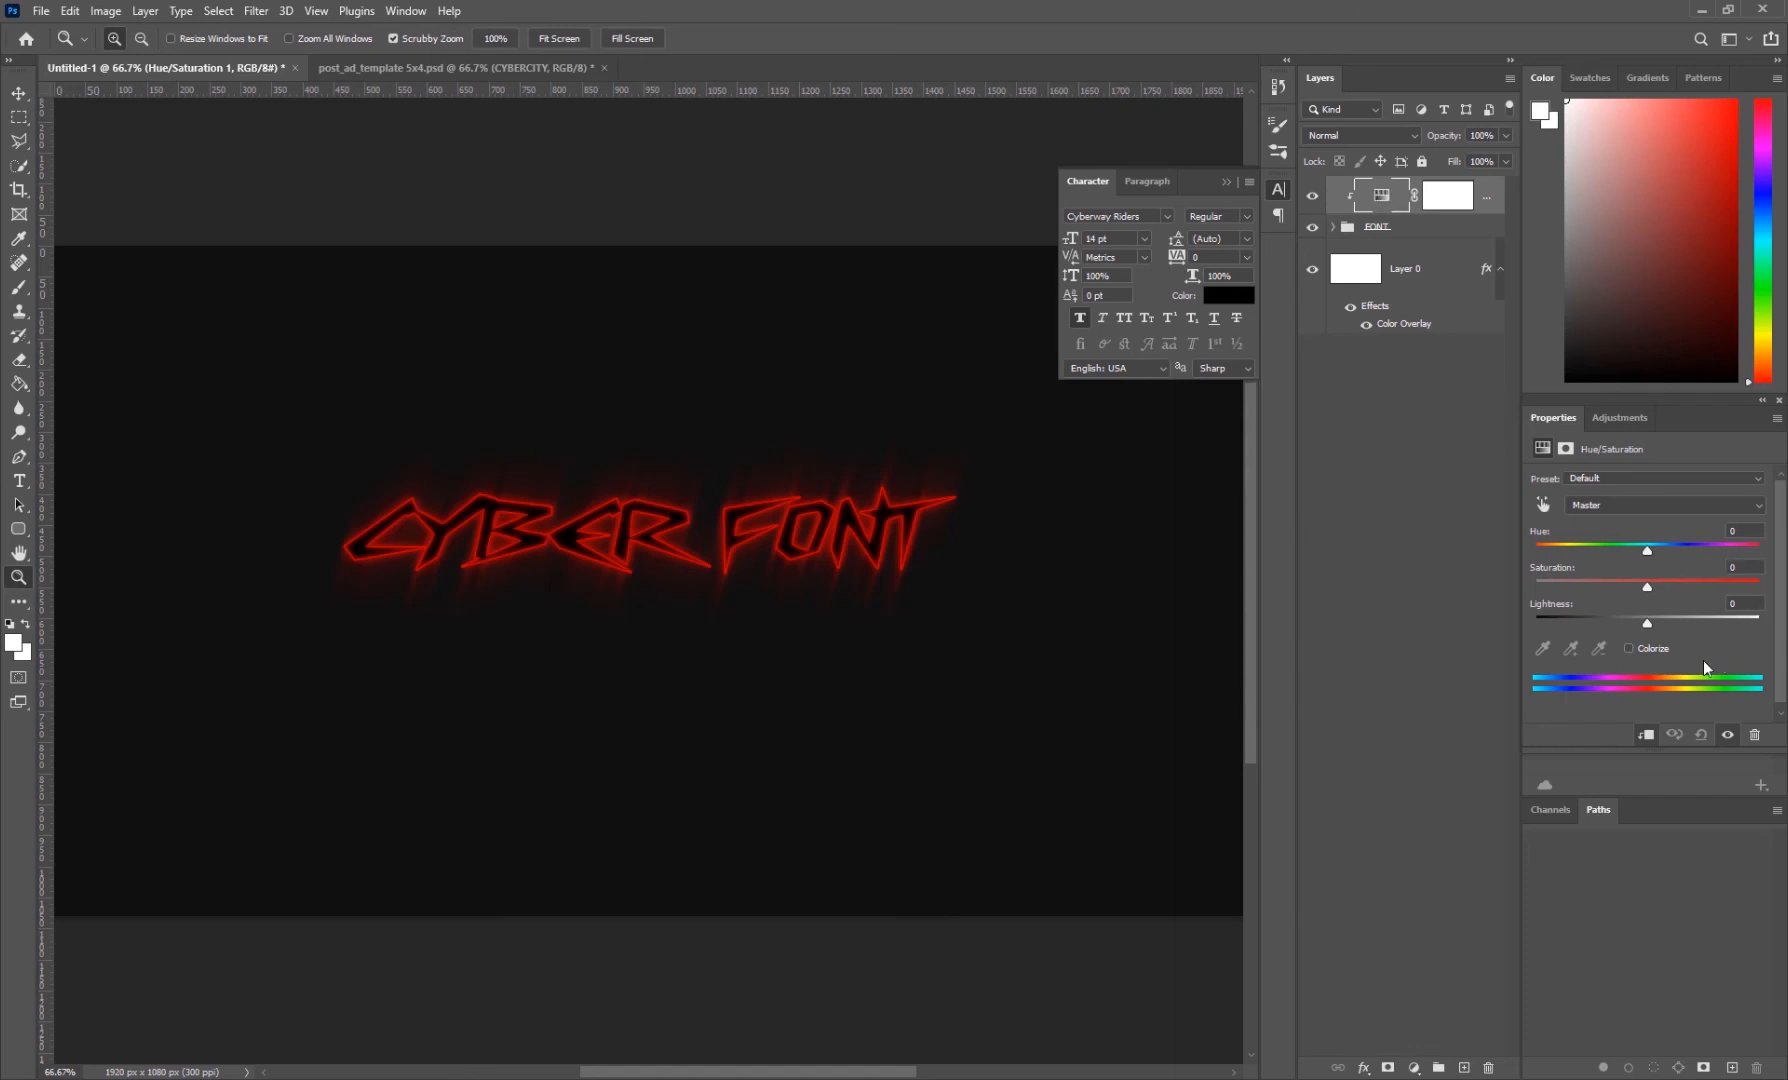
# - Turn on Colorize in the Hue/Saturation adjustment, set the saturation to 100 and shift the hue to blue
pyautogui.click(1644, 649)
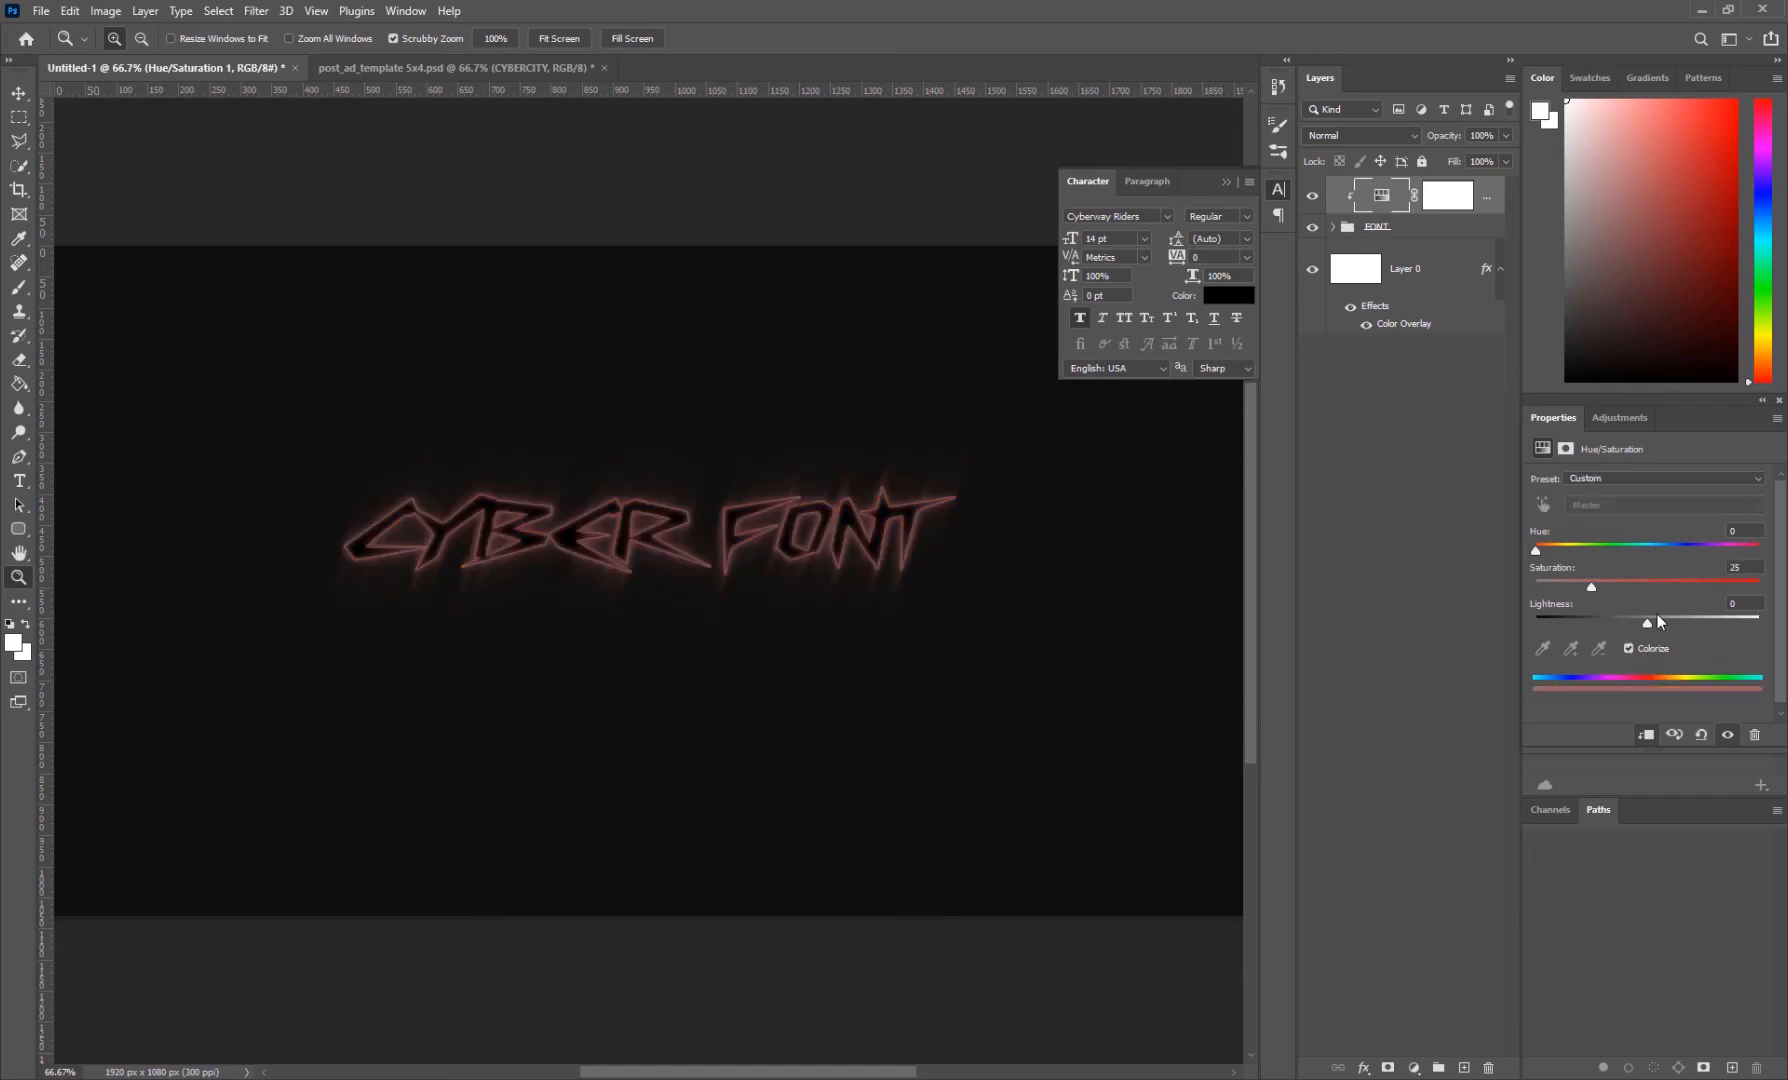
pyautogui.moveTo(1597, 589); pyautogui.dragTo(1759, 587)
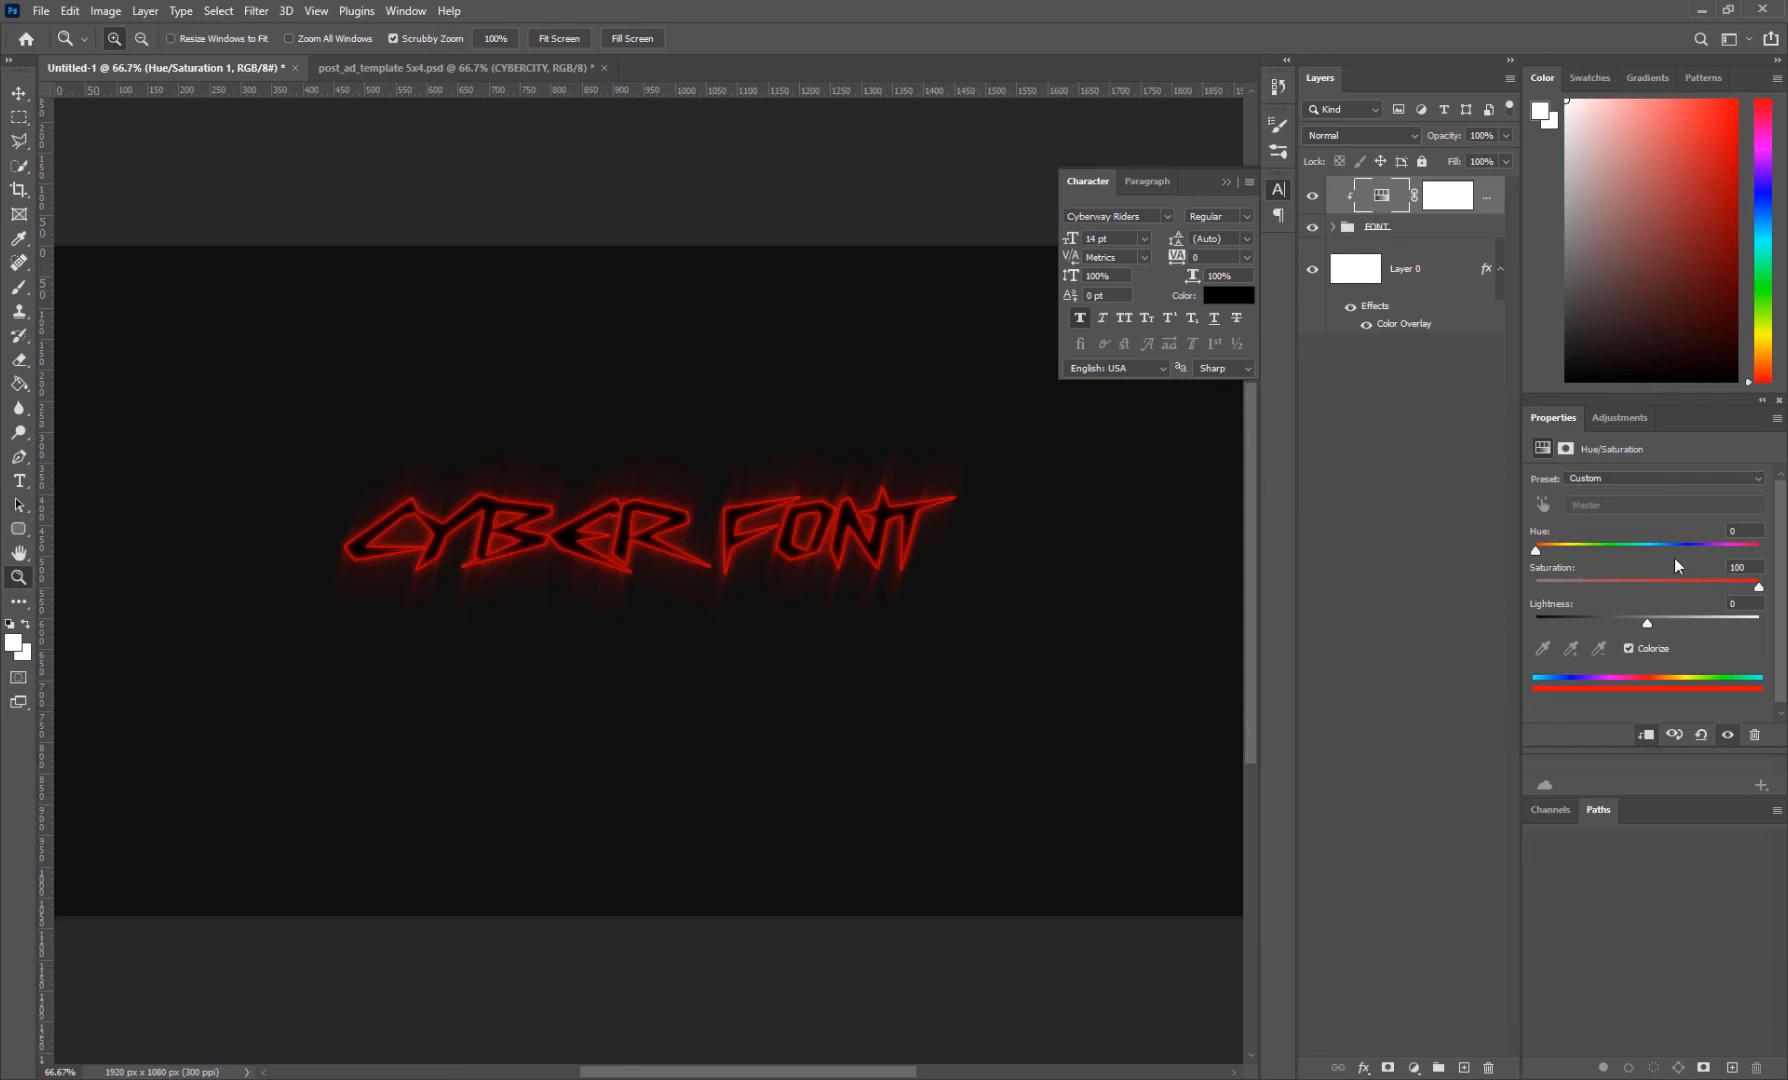
pyautogui.moveTo(1537, 556); pyautogui.dragTo(1602, 558)
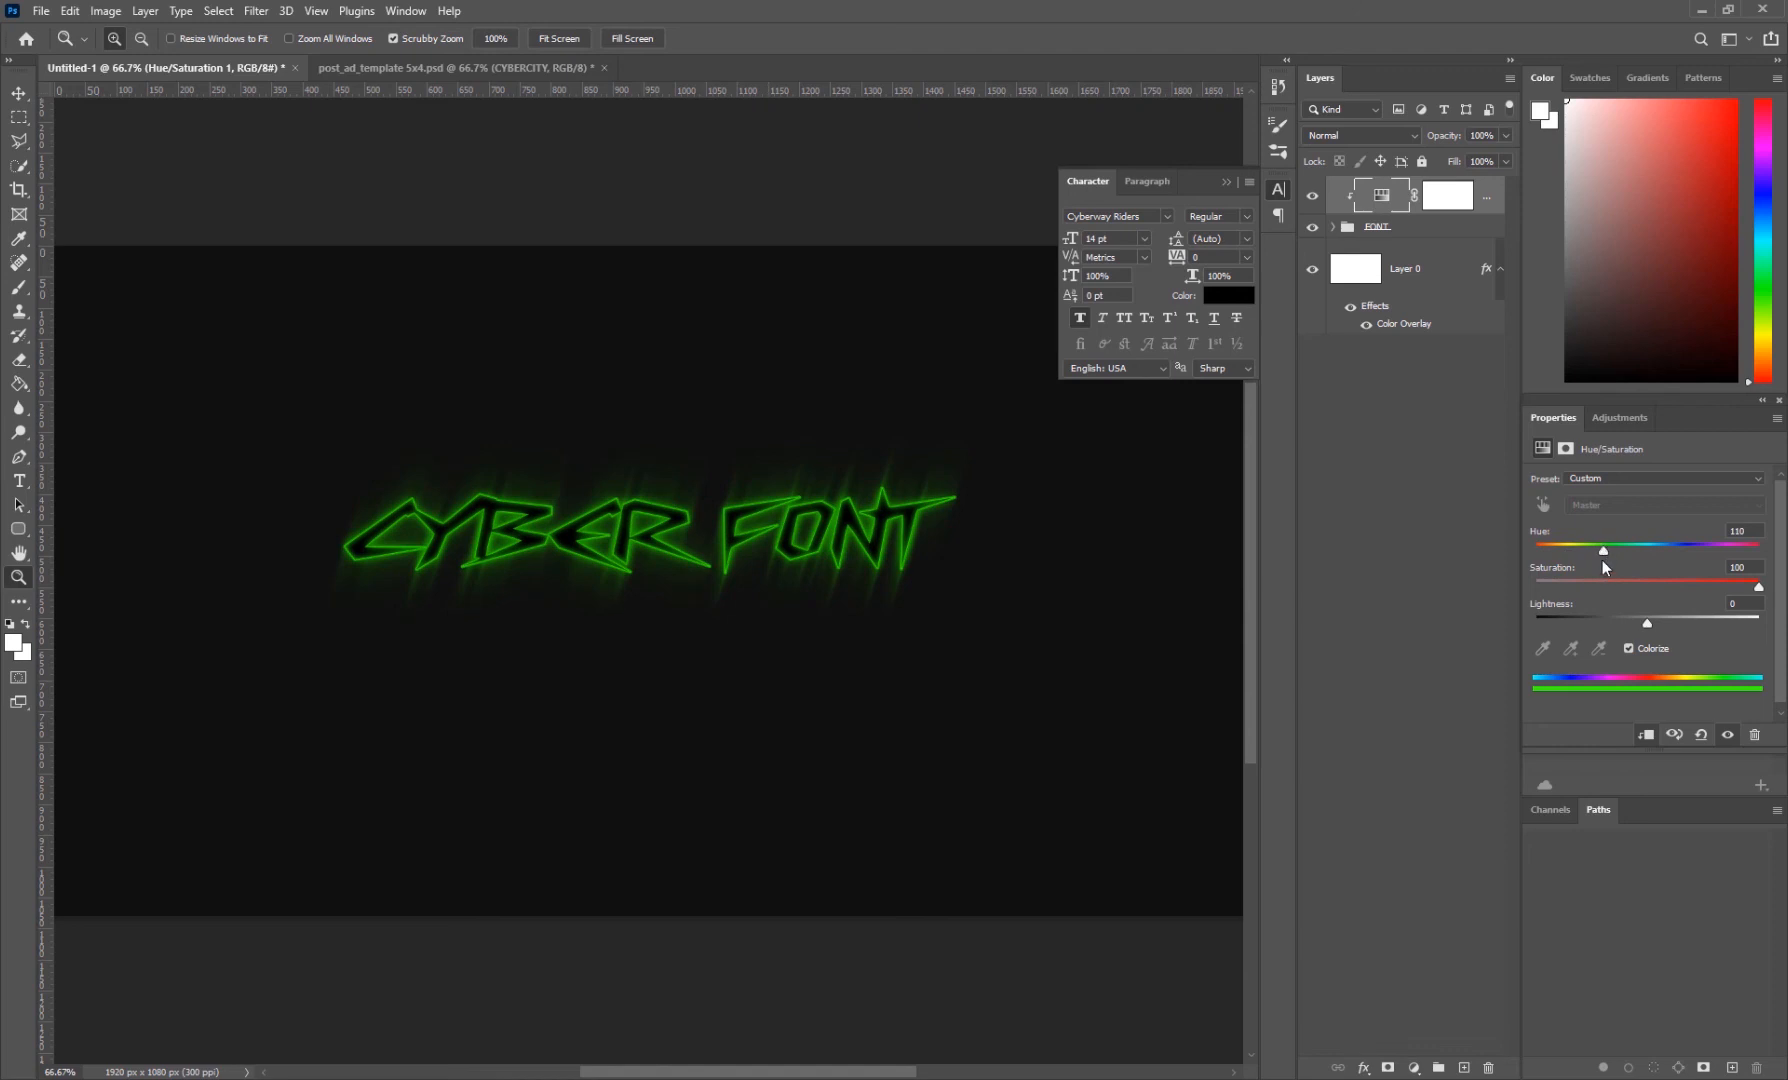
pyautogui.moveTo(1606, 555); pyautogui.dragTo(1662, 546)
# - Duplicate the FONT group together with its Hue/Saturation adjustment and move the copy directly below the original text
pyautogui.click(1441, 228)
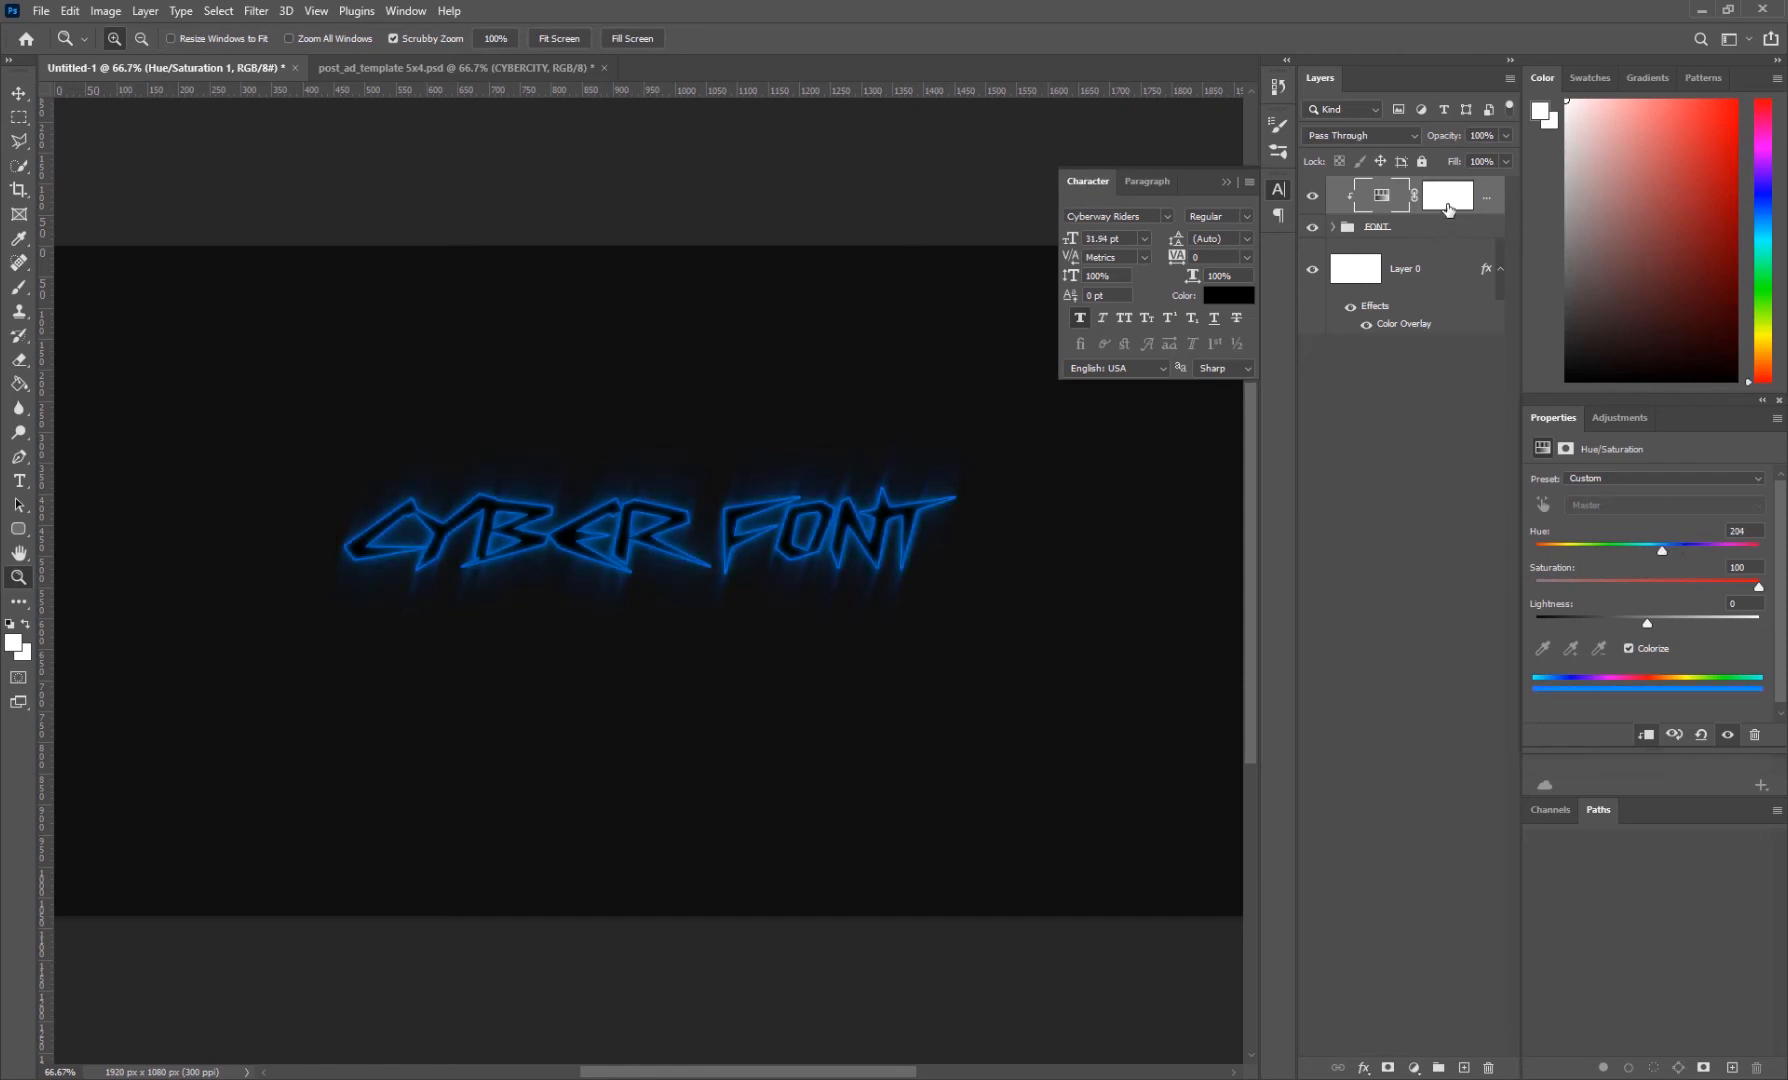
pyautogui.keyDown('shift'); pyautogui.click(1447, 195); pyautogui.keyUp('shift')
pyautogui.click(1447, 195)
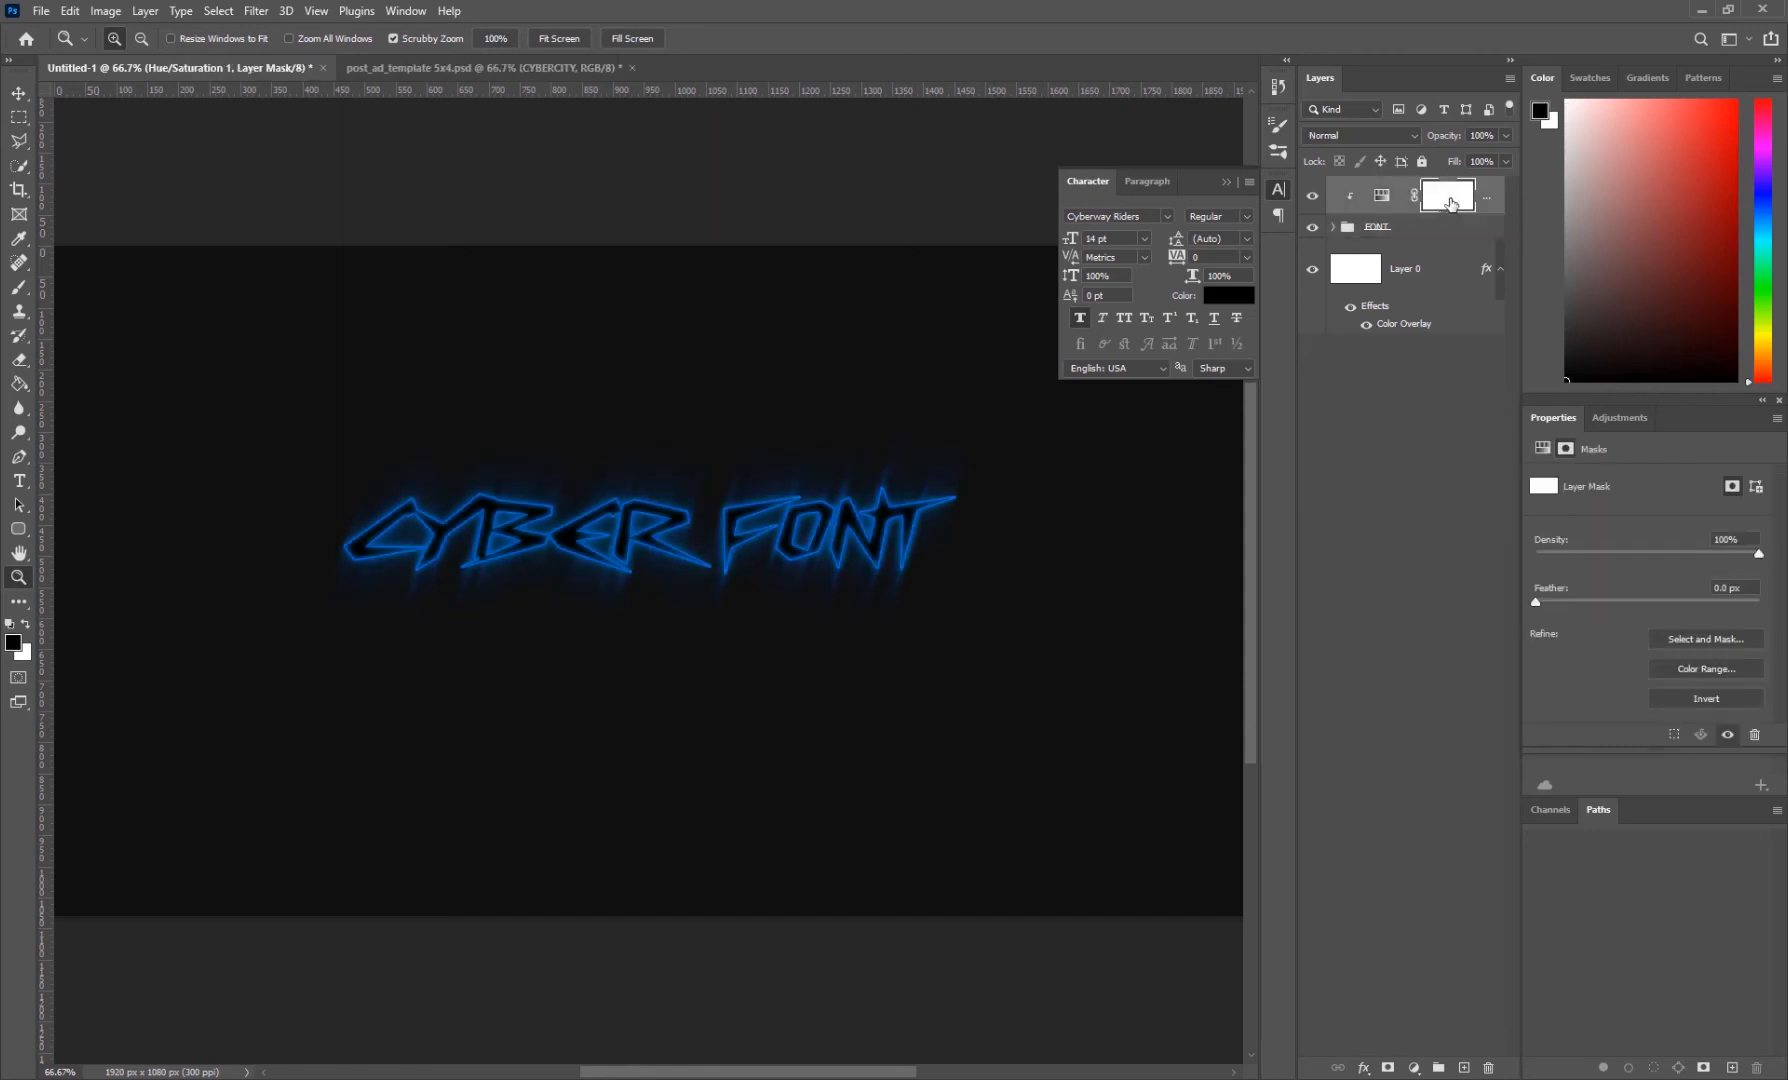
pyautogui.keyDown('shift'); pyautogui.click(1427, 237); pyautogui.keyUp('shift')
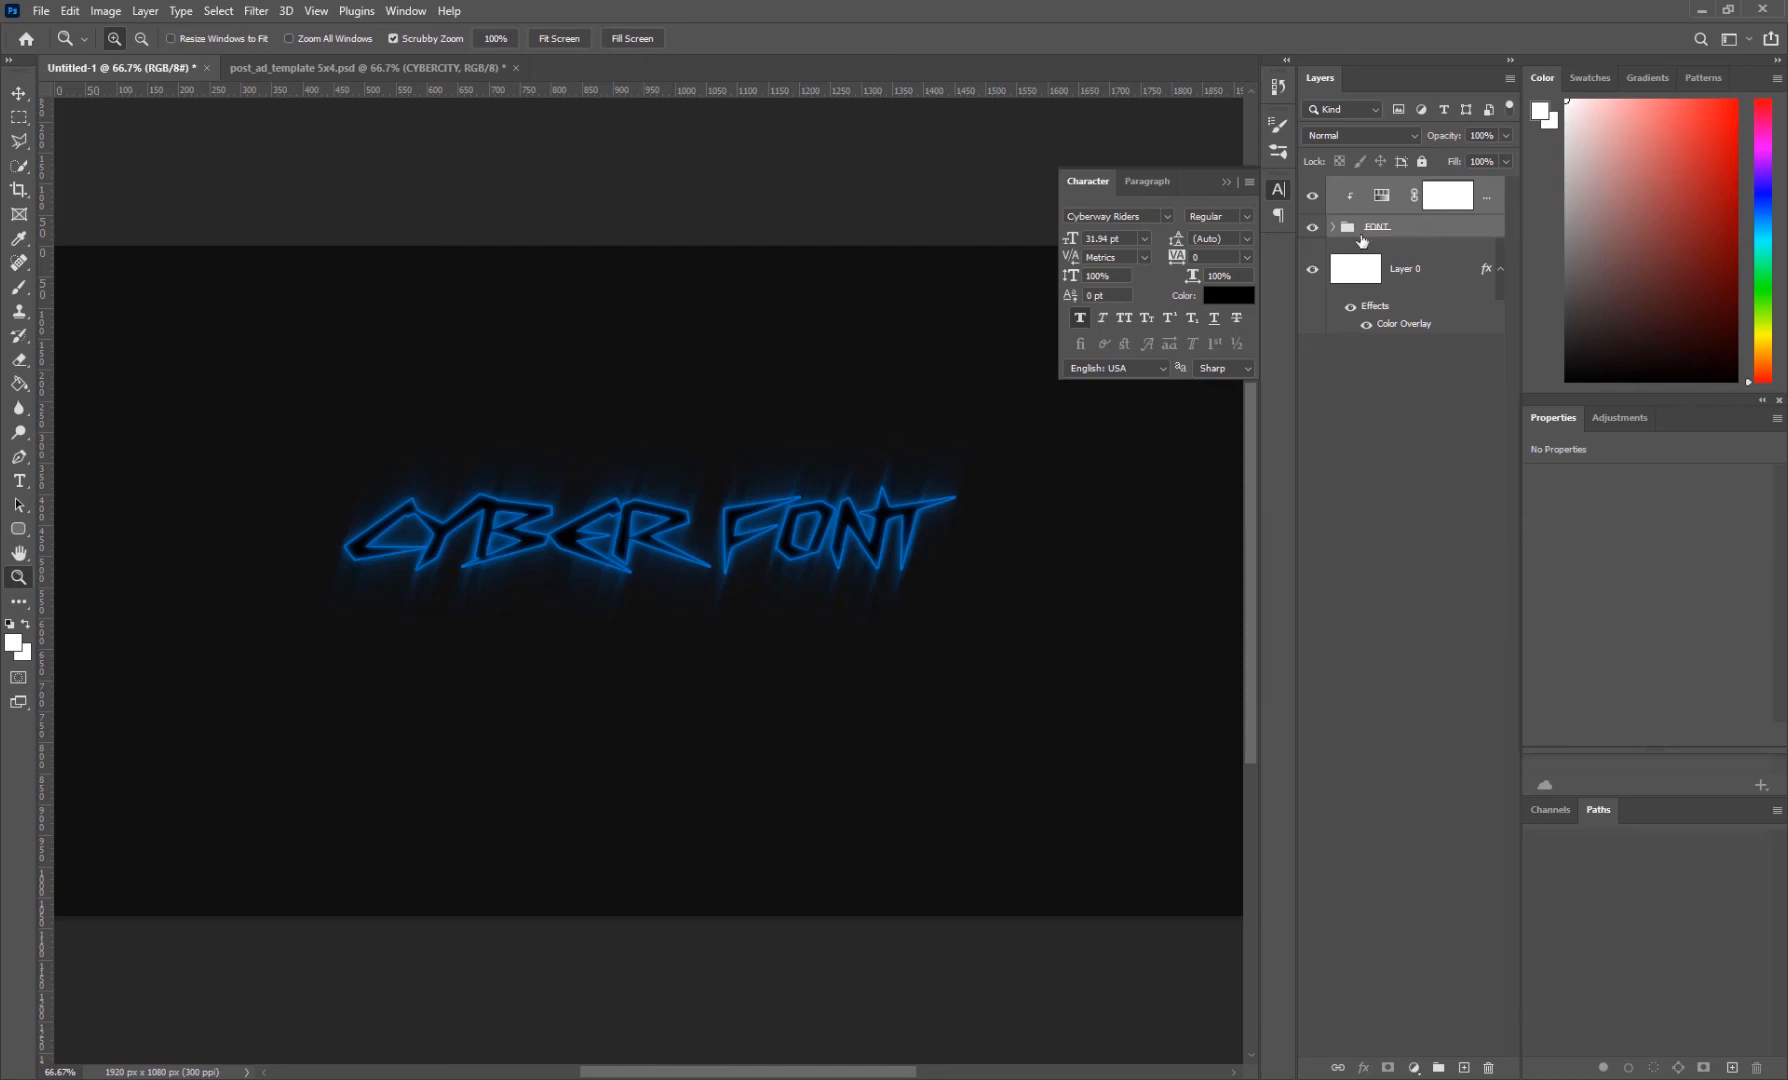
pyautogui.hotkey('ctrl', 'j')
pyautogui.press('v')
pyautogui.moveTo(668, 502); pyautogui.dragTo(666, 725)
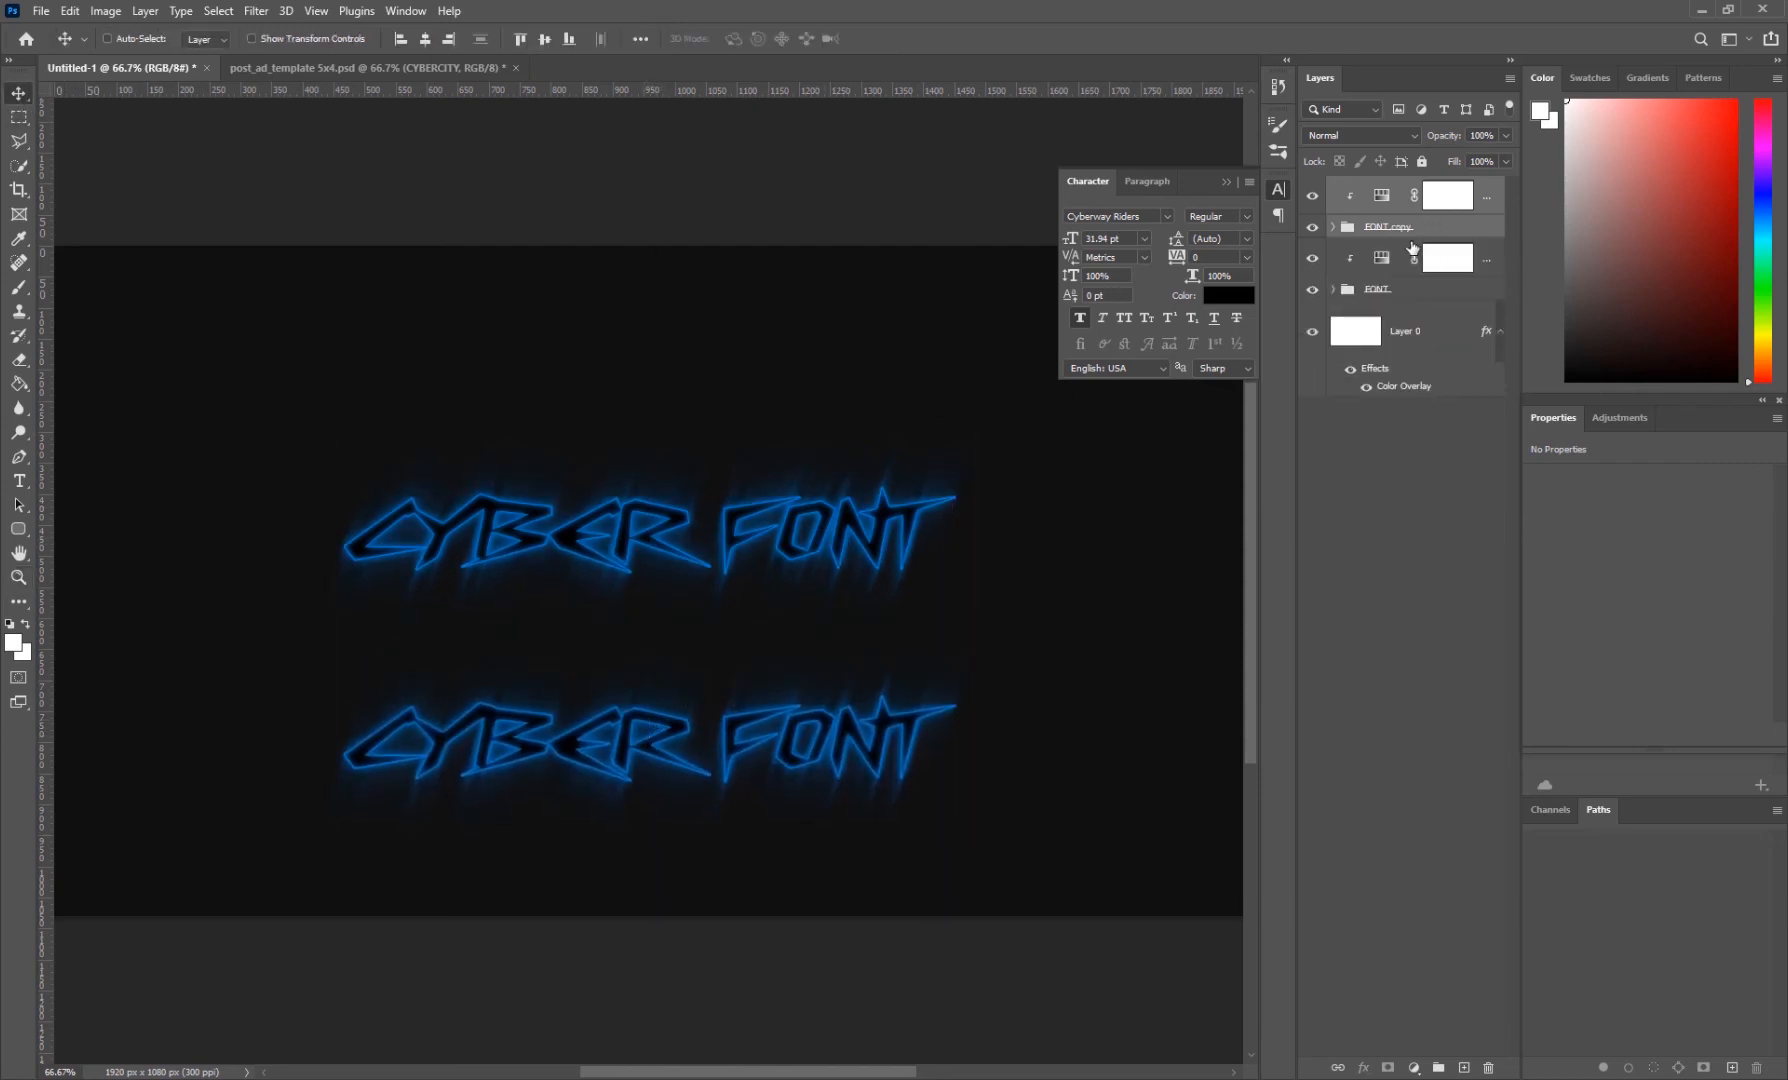
# - Select both FONT groups together with their Hue/Saturation adjustments and move the two texts higher on the canvas
pyautogui.click(1435, 285)
pyautogui.keyDown('shift'); pyautogui.click(1462, 203); pyautogui.keyUp('shift')
pyautogui.click(1456, 199)
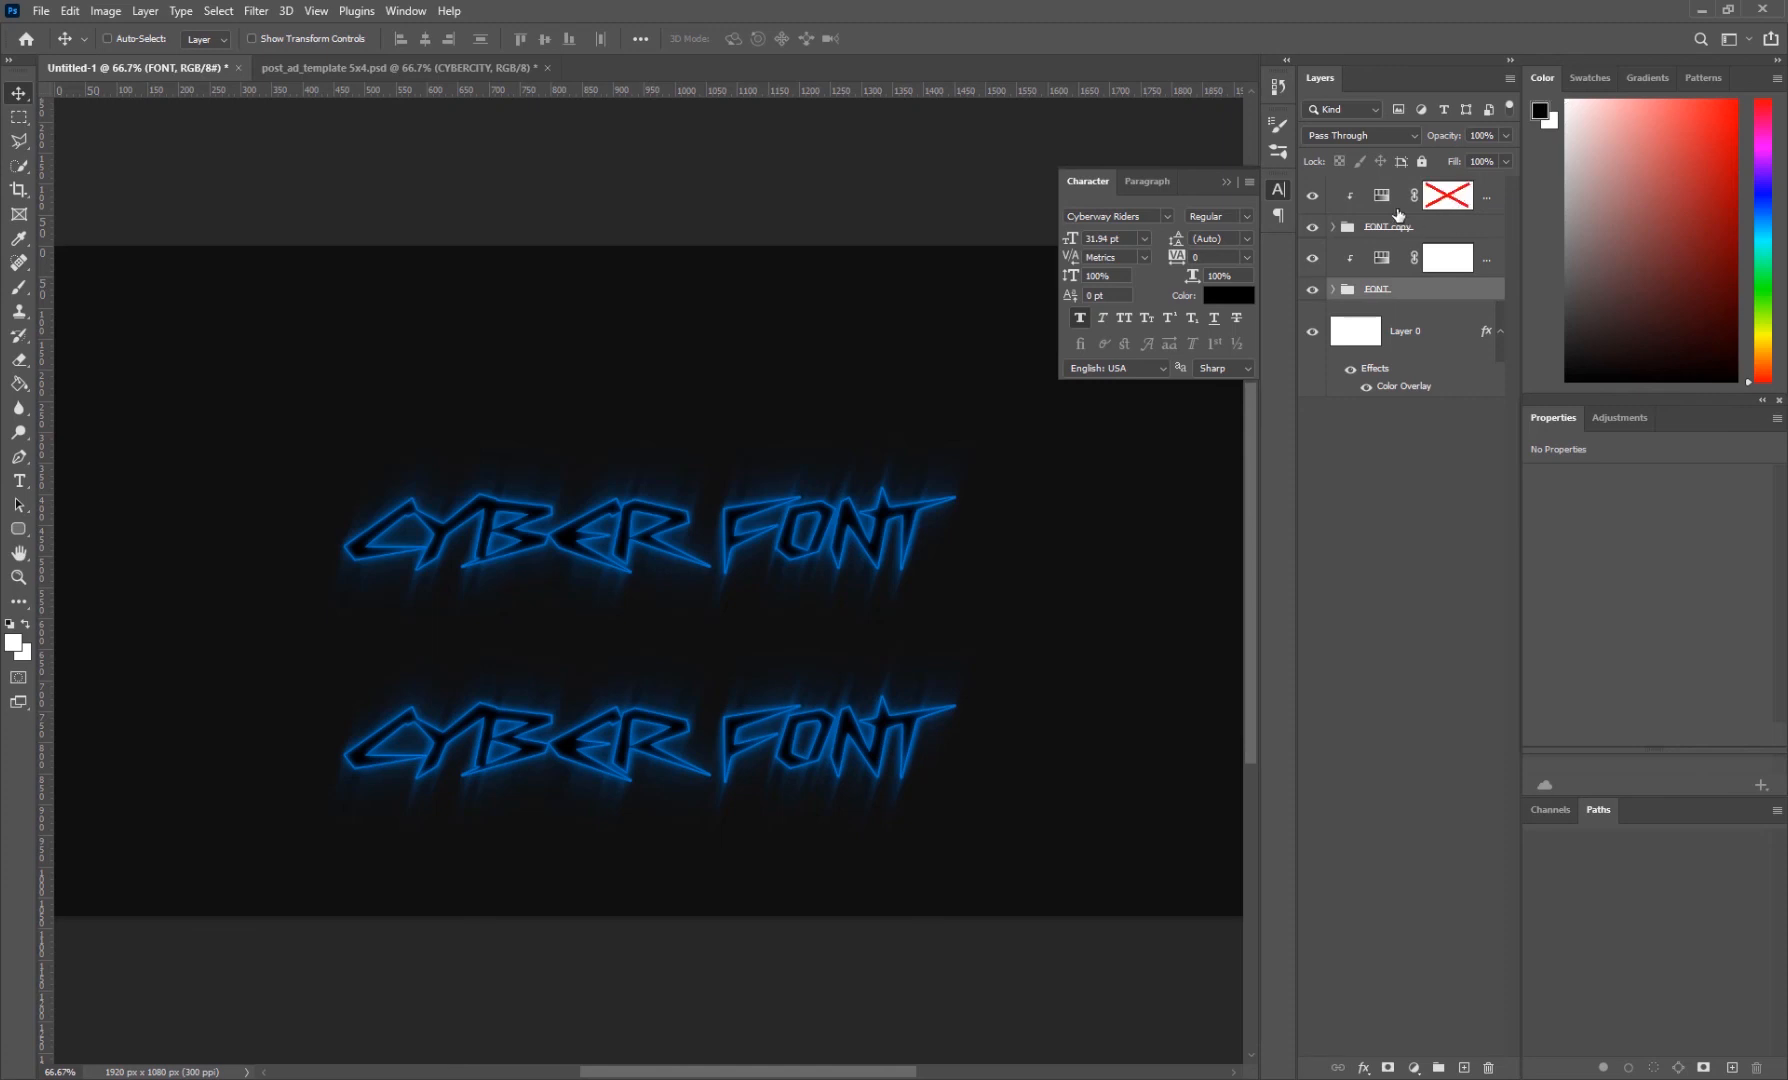
pyautogui.click(1384, 198)
pyautogui.keyDown('shift'); pyautogui.click(1386, 291); pyautogui.keyUp('shift')
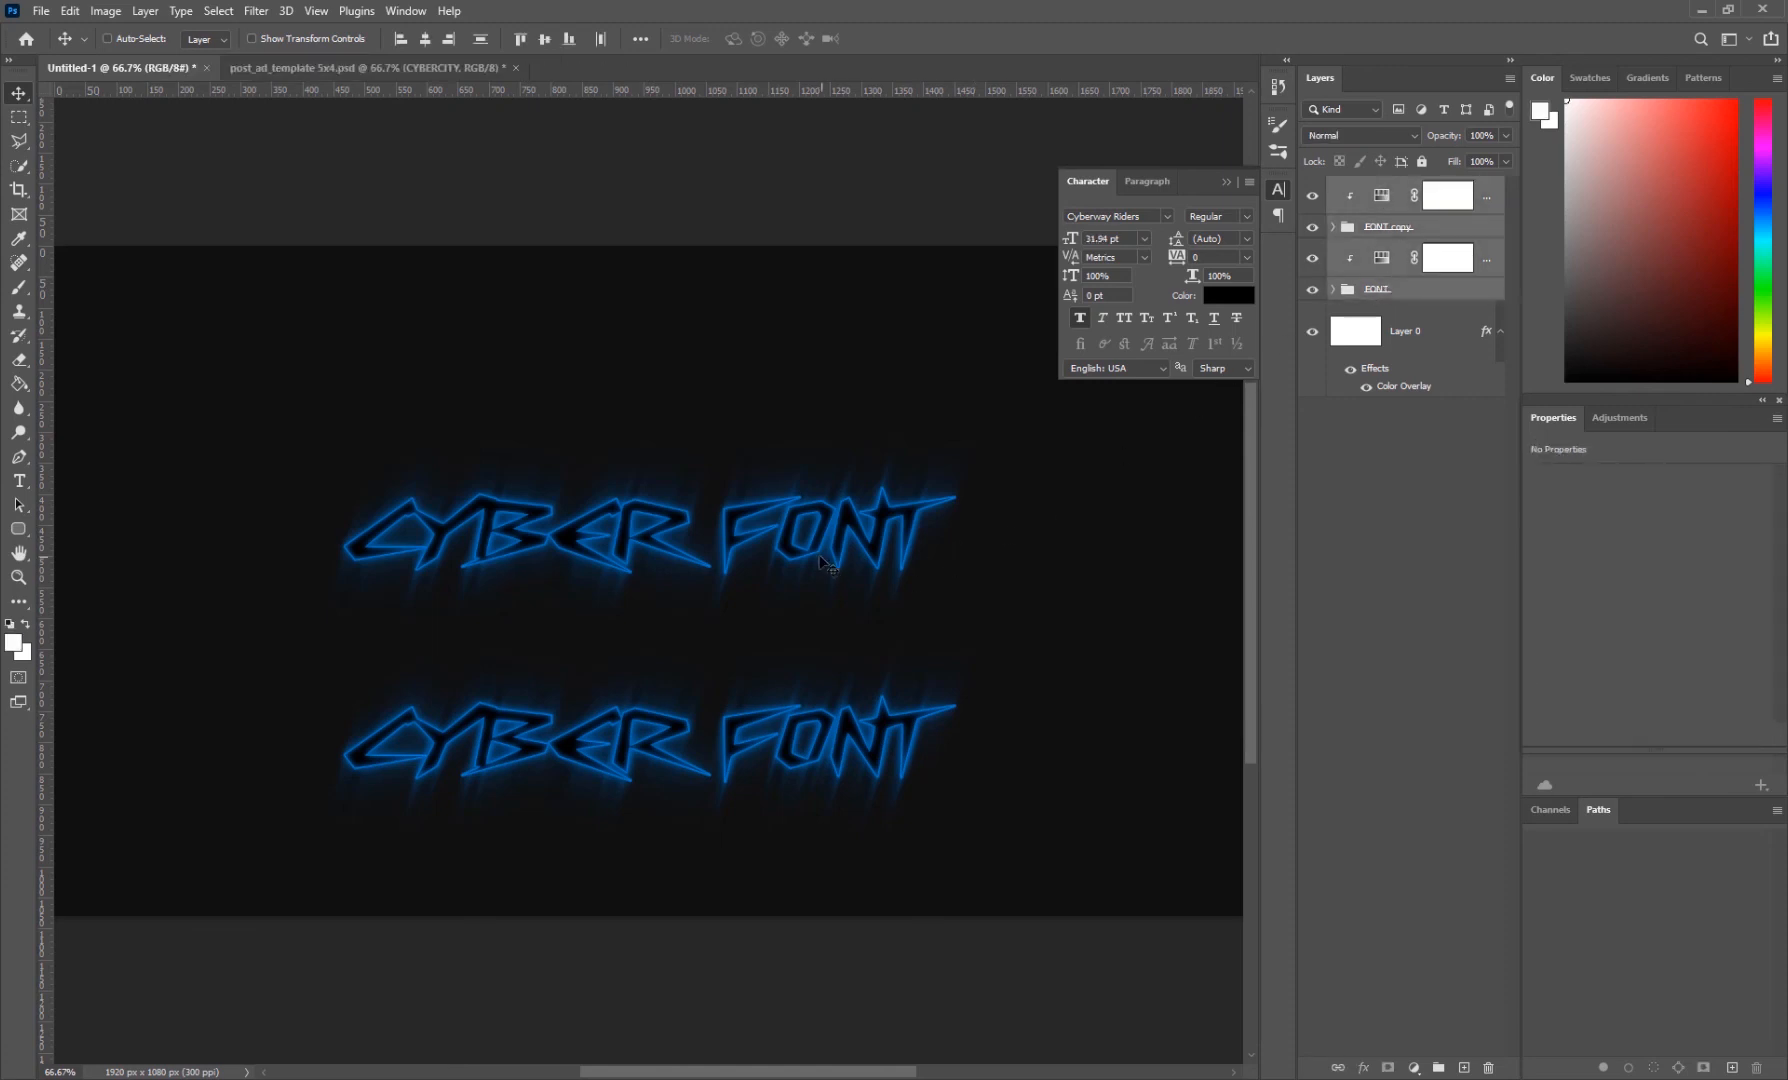
pyautogui.moveTo(837, 562); pyautogui.dragTo(829, 488)
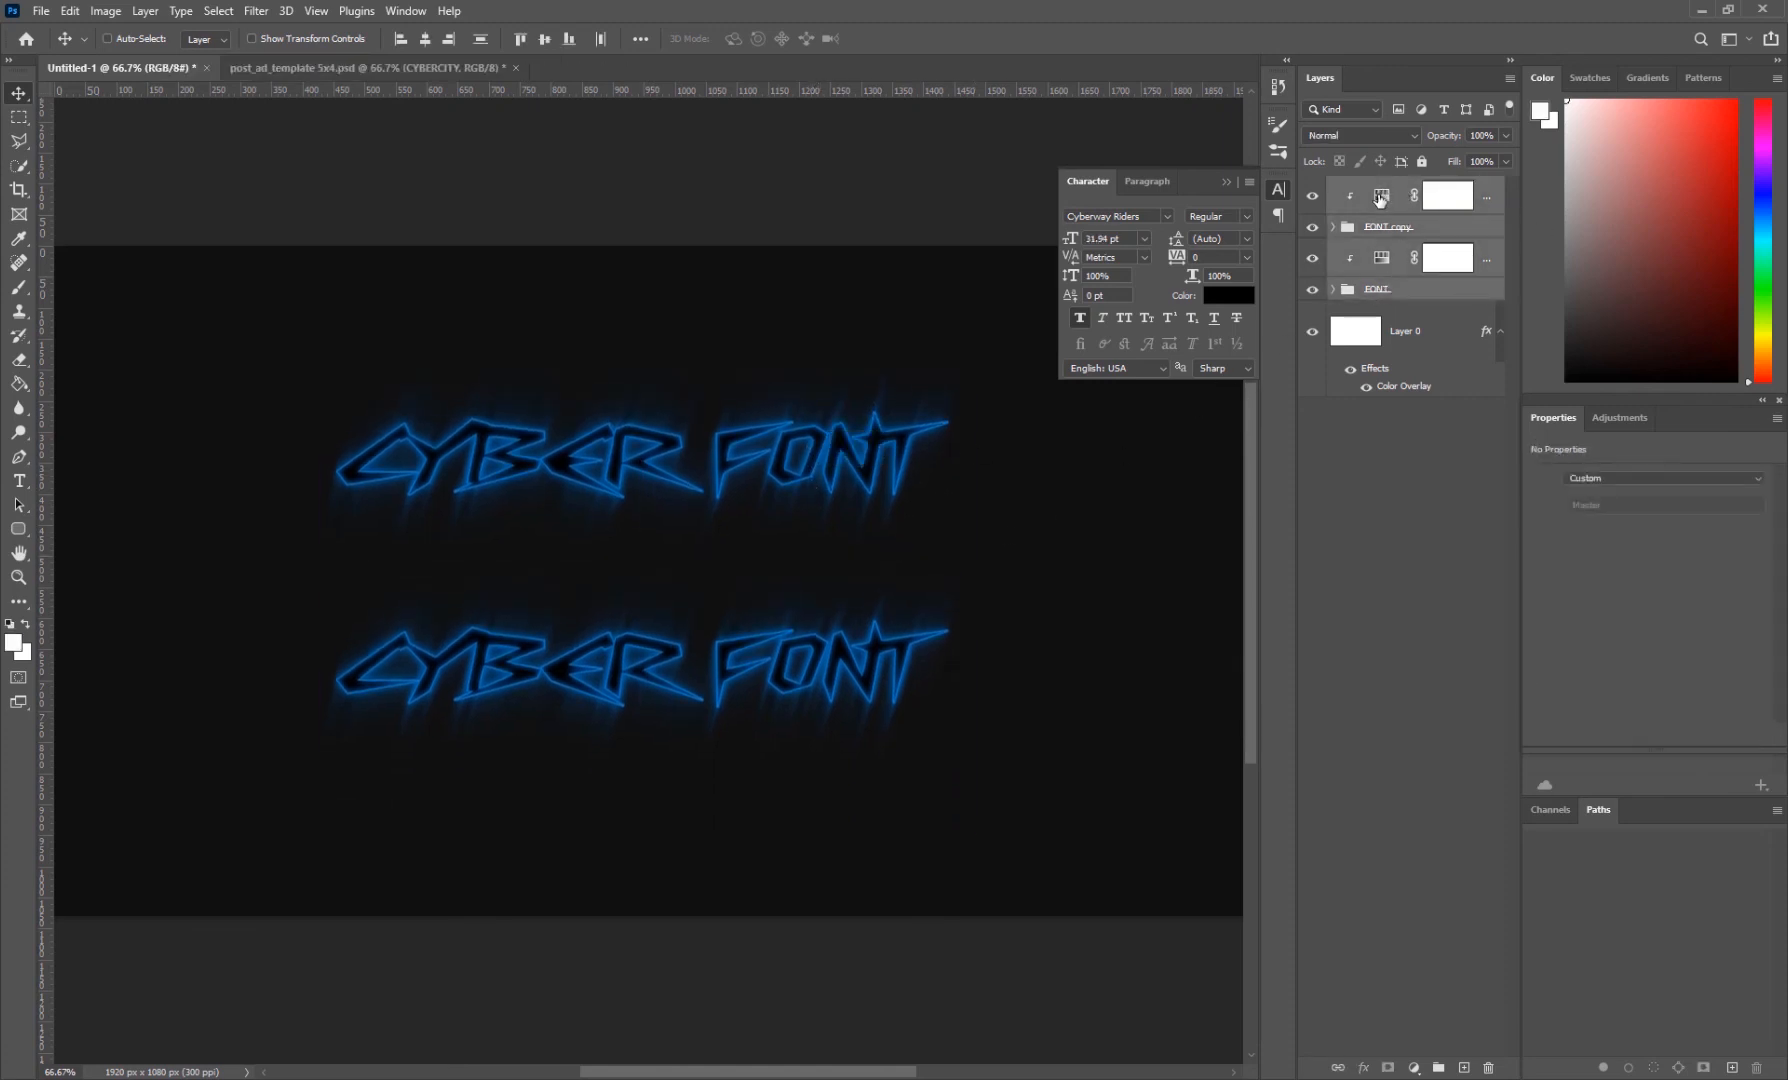
# - Recolor the duplicated lower text green by setting the hue of its Hue/Saturation adjustment to 125
pyautogui.click(1384, 196)
pyautogui.moveTo(1662, 551); pyautogui.dragTo(1609, 553)
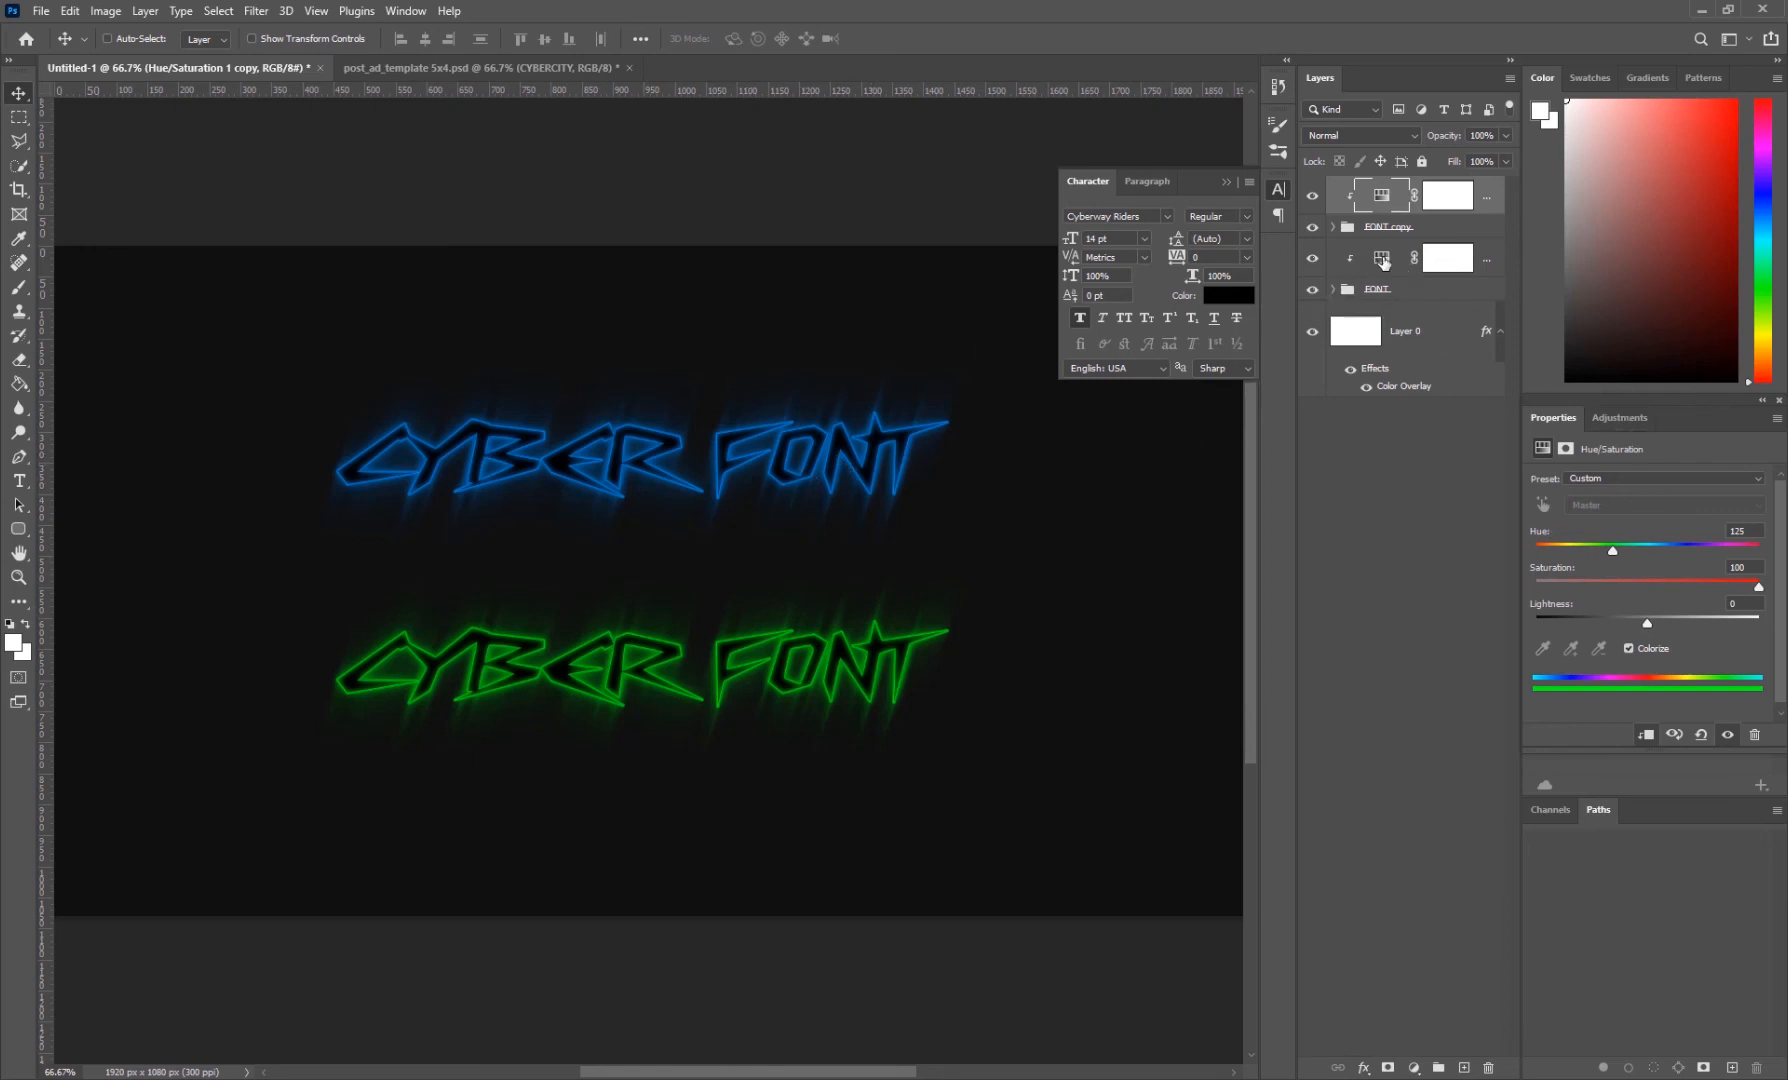
# - Try a lightness of +10 on the original FONT group's Hue/Saturation adjustment and undo it
pyautogui.click(1447, 258)
pyautogui.moveTo(1648, 624); pyautogui.dragTo(1665, 623)
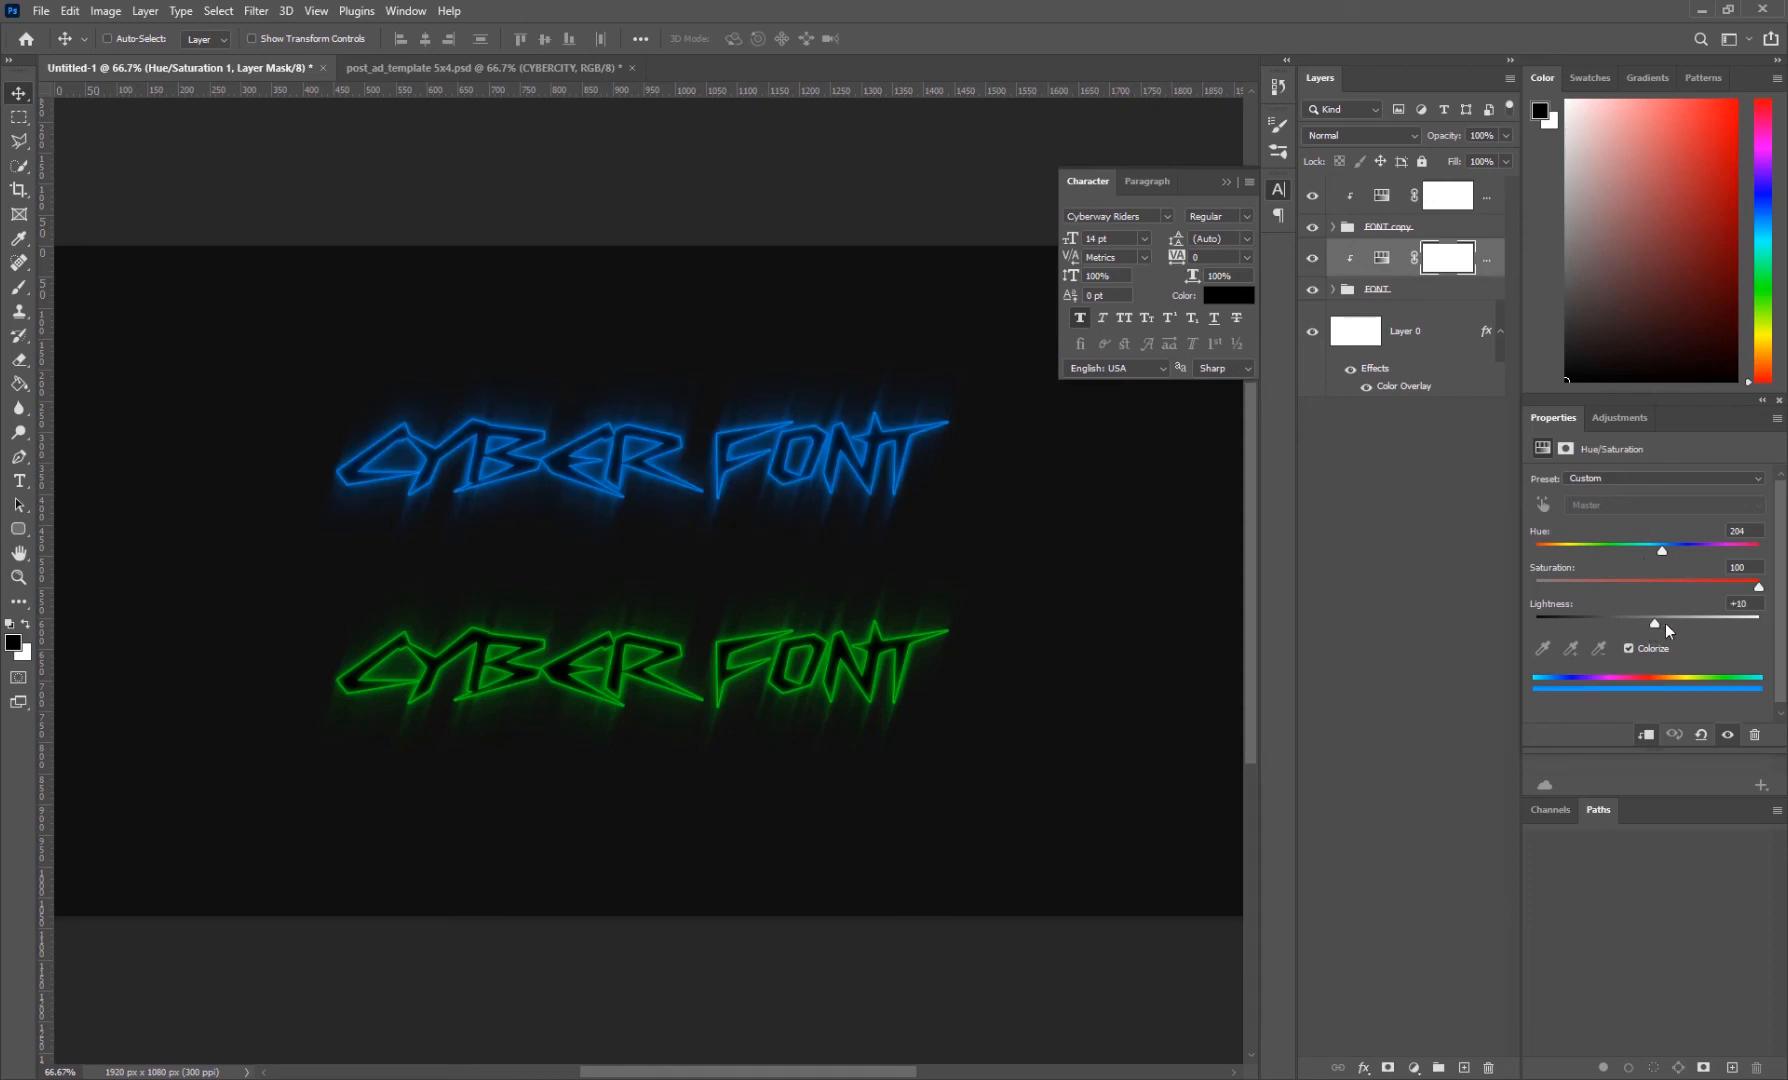
pyautogui.hotkey('ctrl', 'z')
# - Add a Brightness/Contrast adjustment above the original FONT group's Hue/Saturation layer and clip it to the group
pyautogui.click(1620, 418)
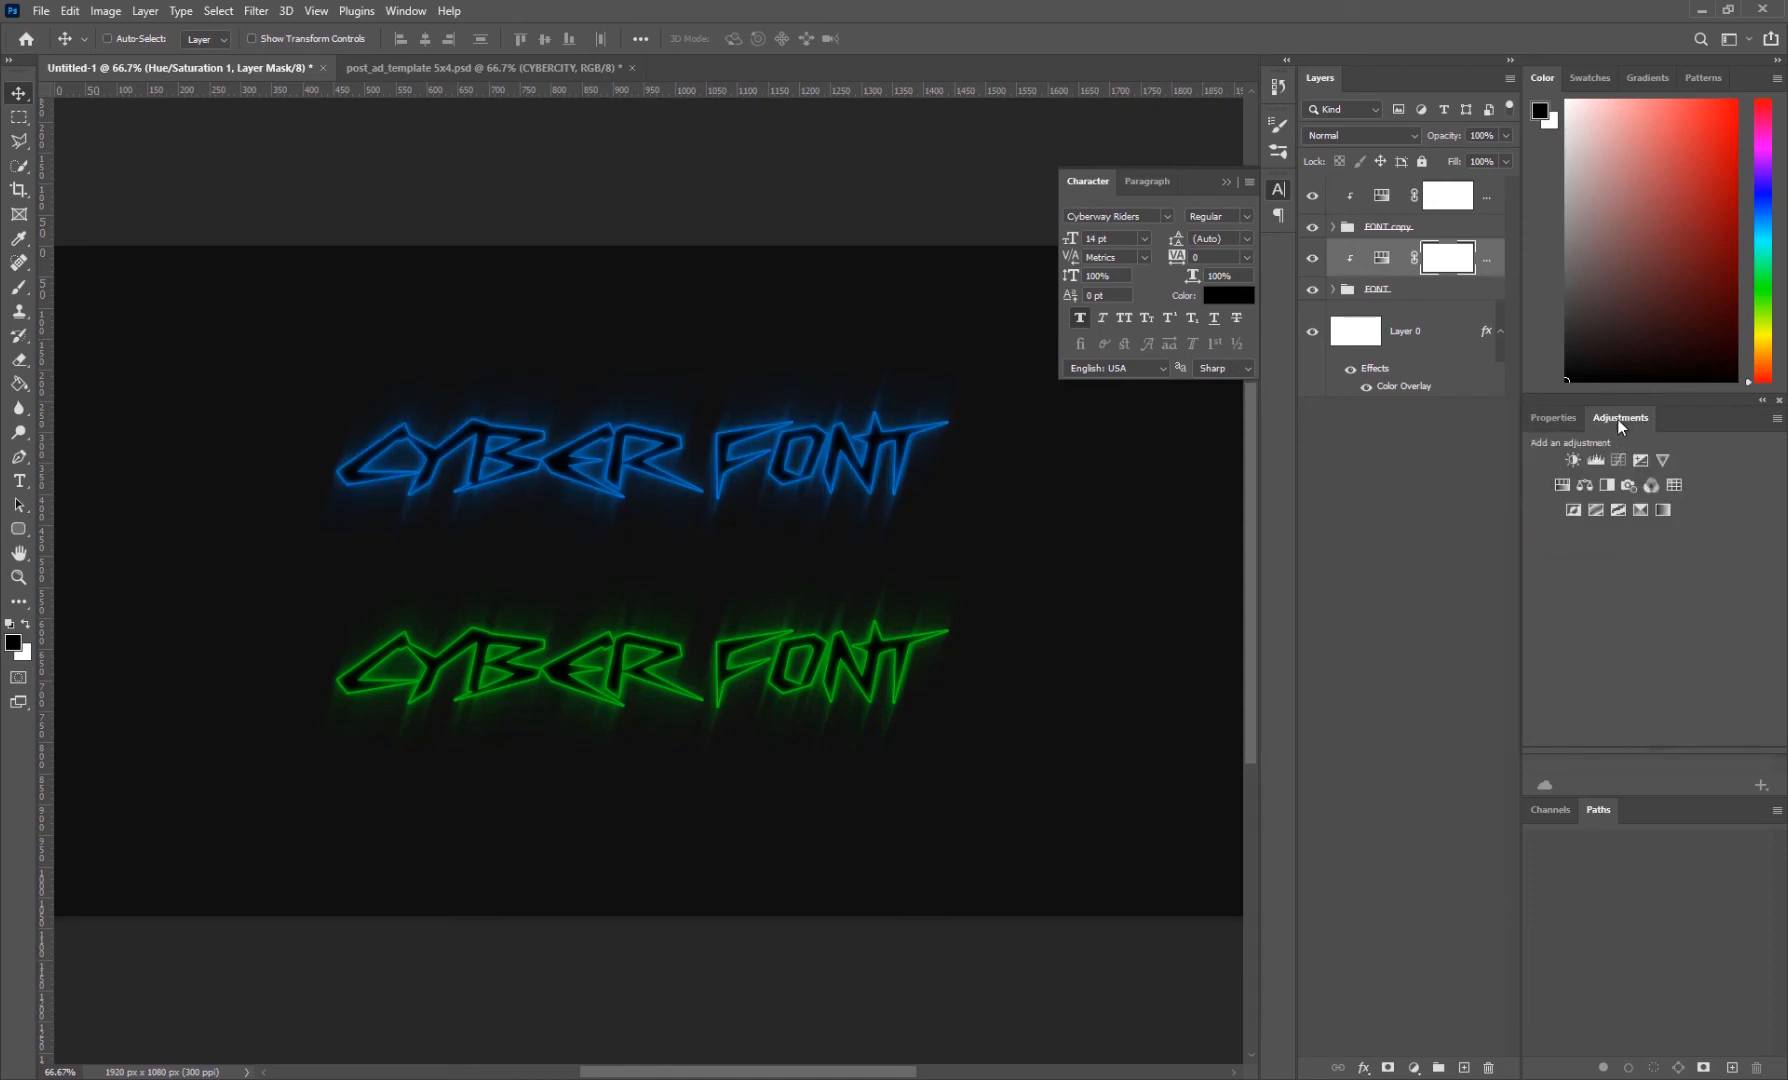
pyautogui.click(1573, 460)
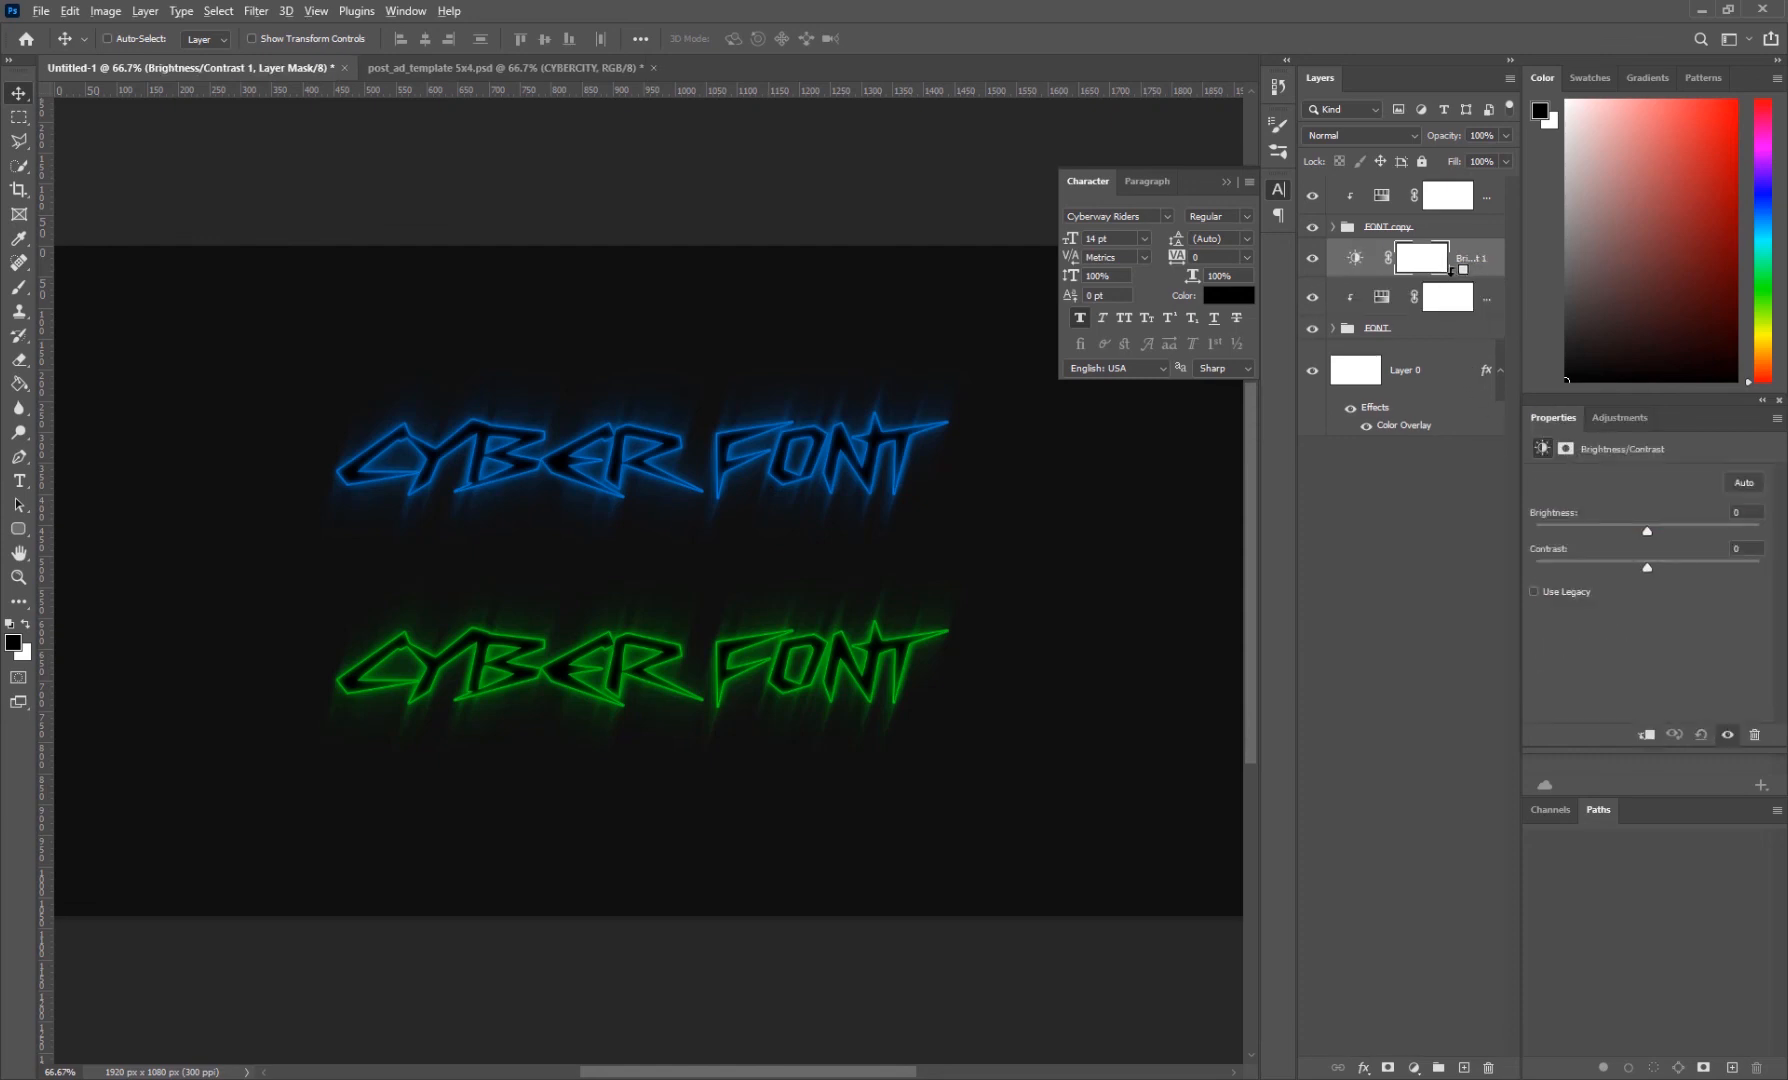
pyautogui.keyDown('alt'); pyautogui.click(1451, 271); pyautogui.keyUp('alt')
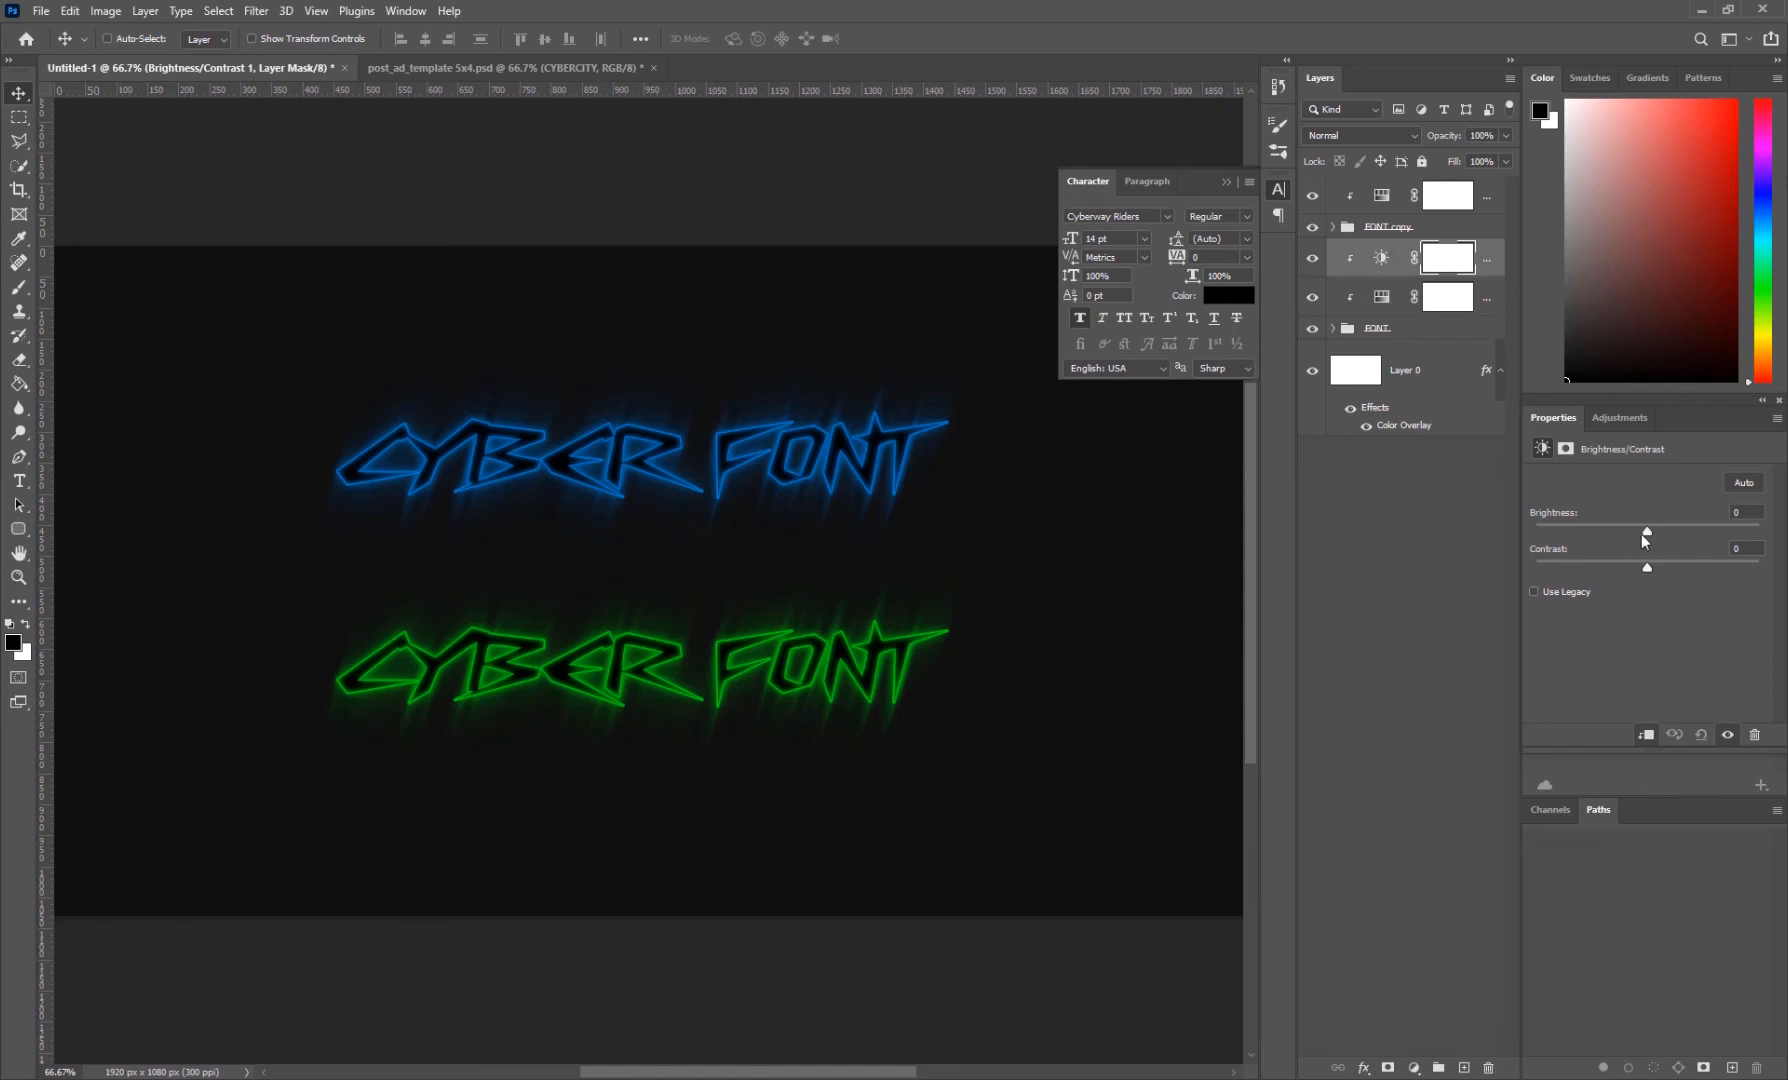
# - Raise the brightness of the clipped Brightness/Contrast adjustment to 102
pyautogui.moveTo(1648, 533); pyautogui.dragTo(1693, 529)
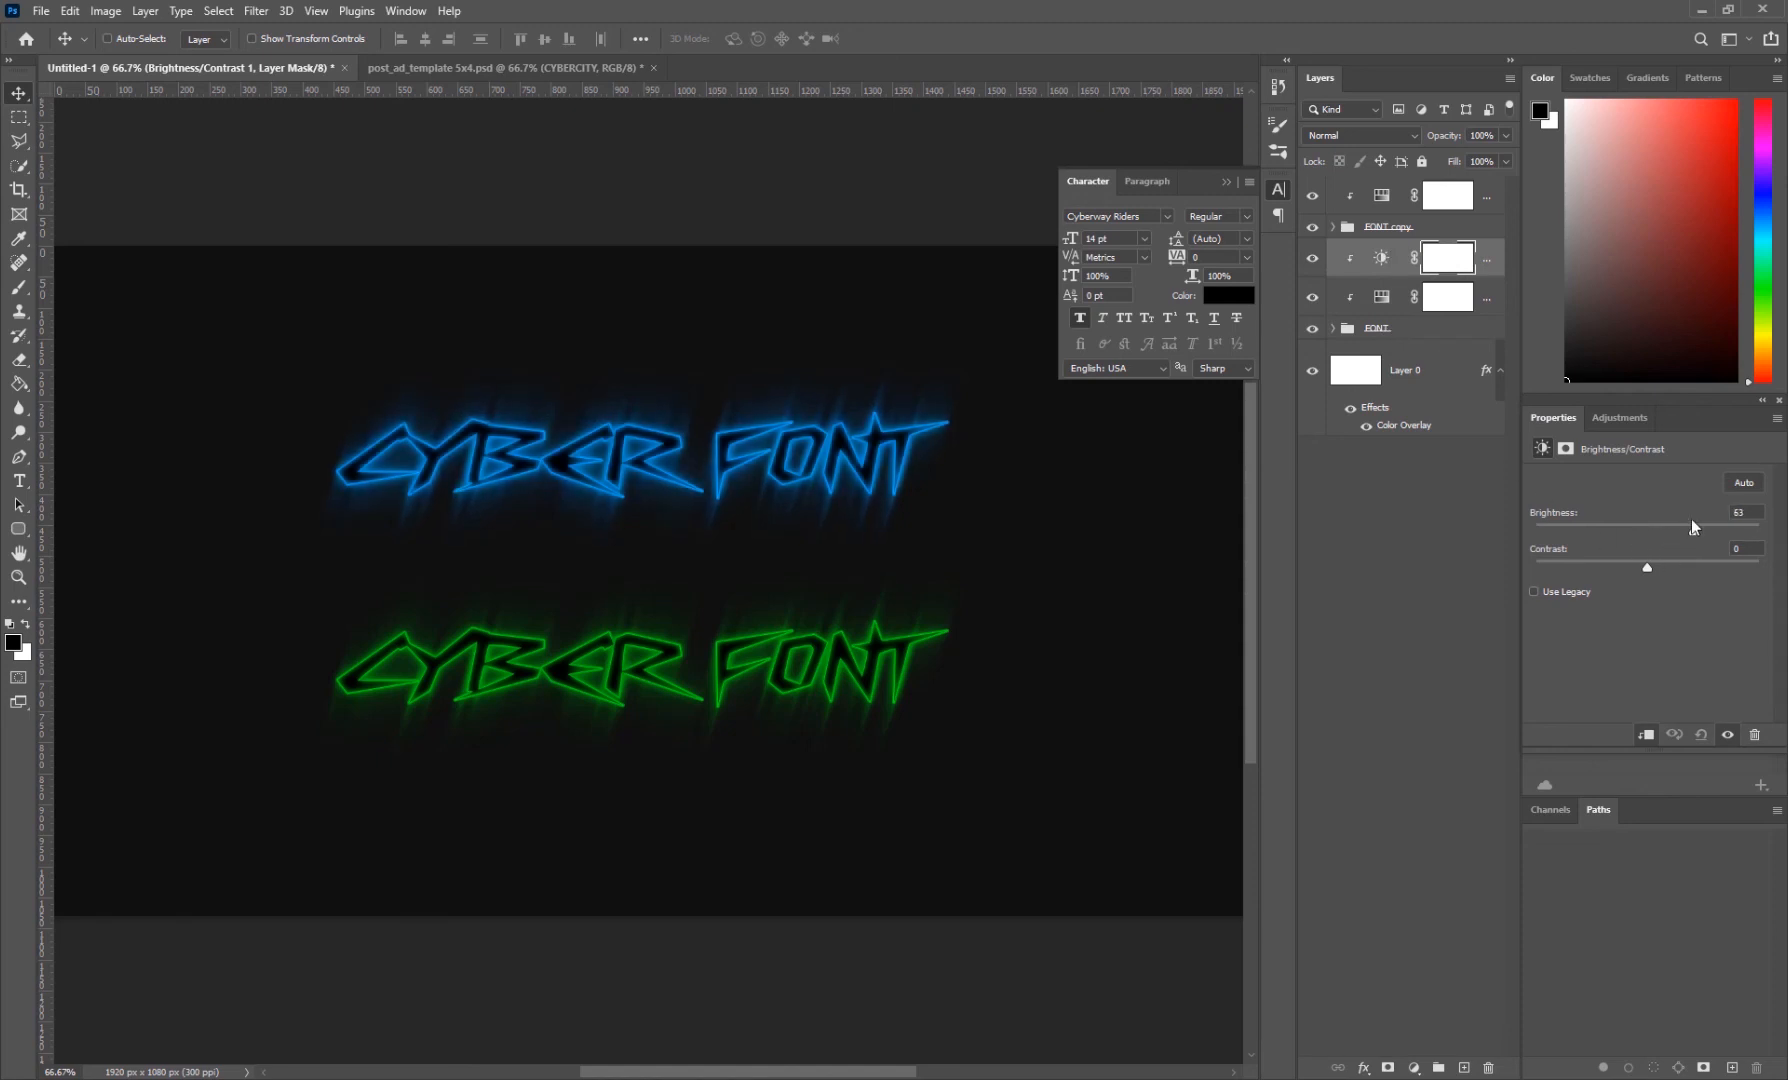
pyautogui.click(1383, 303)
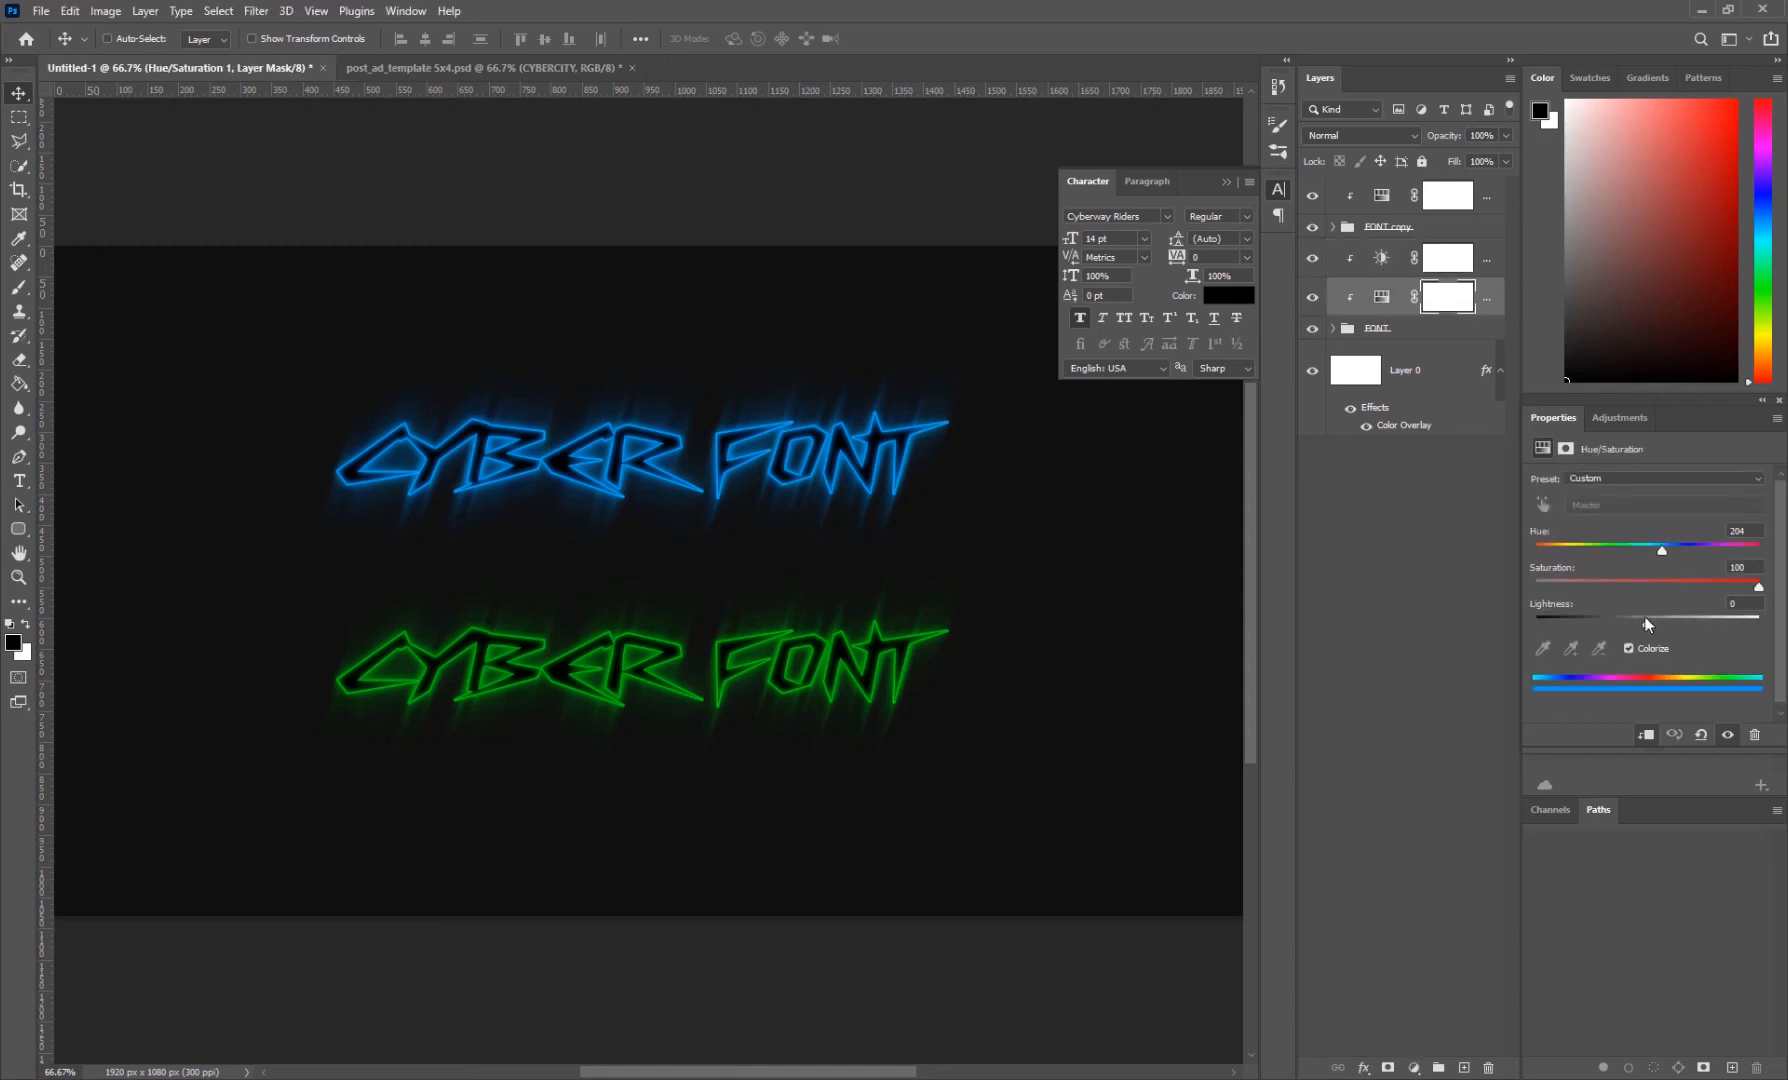
pyautogui.click(1382, 259)
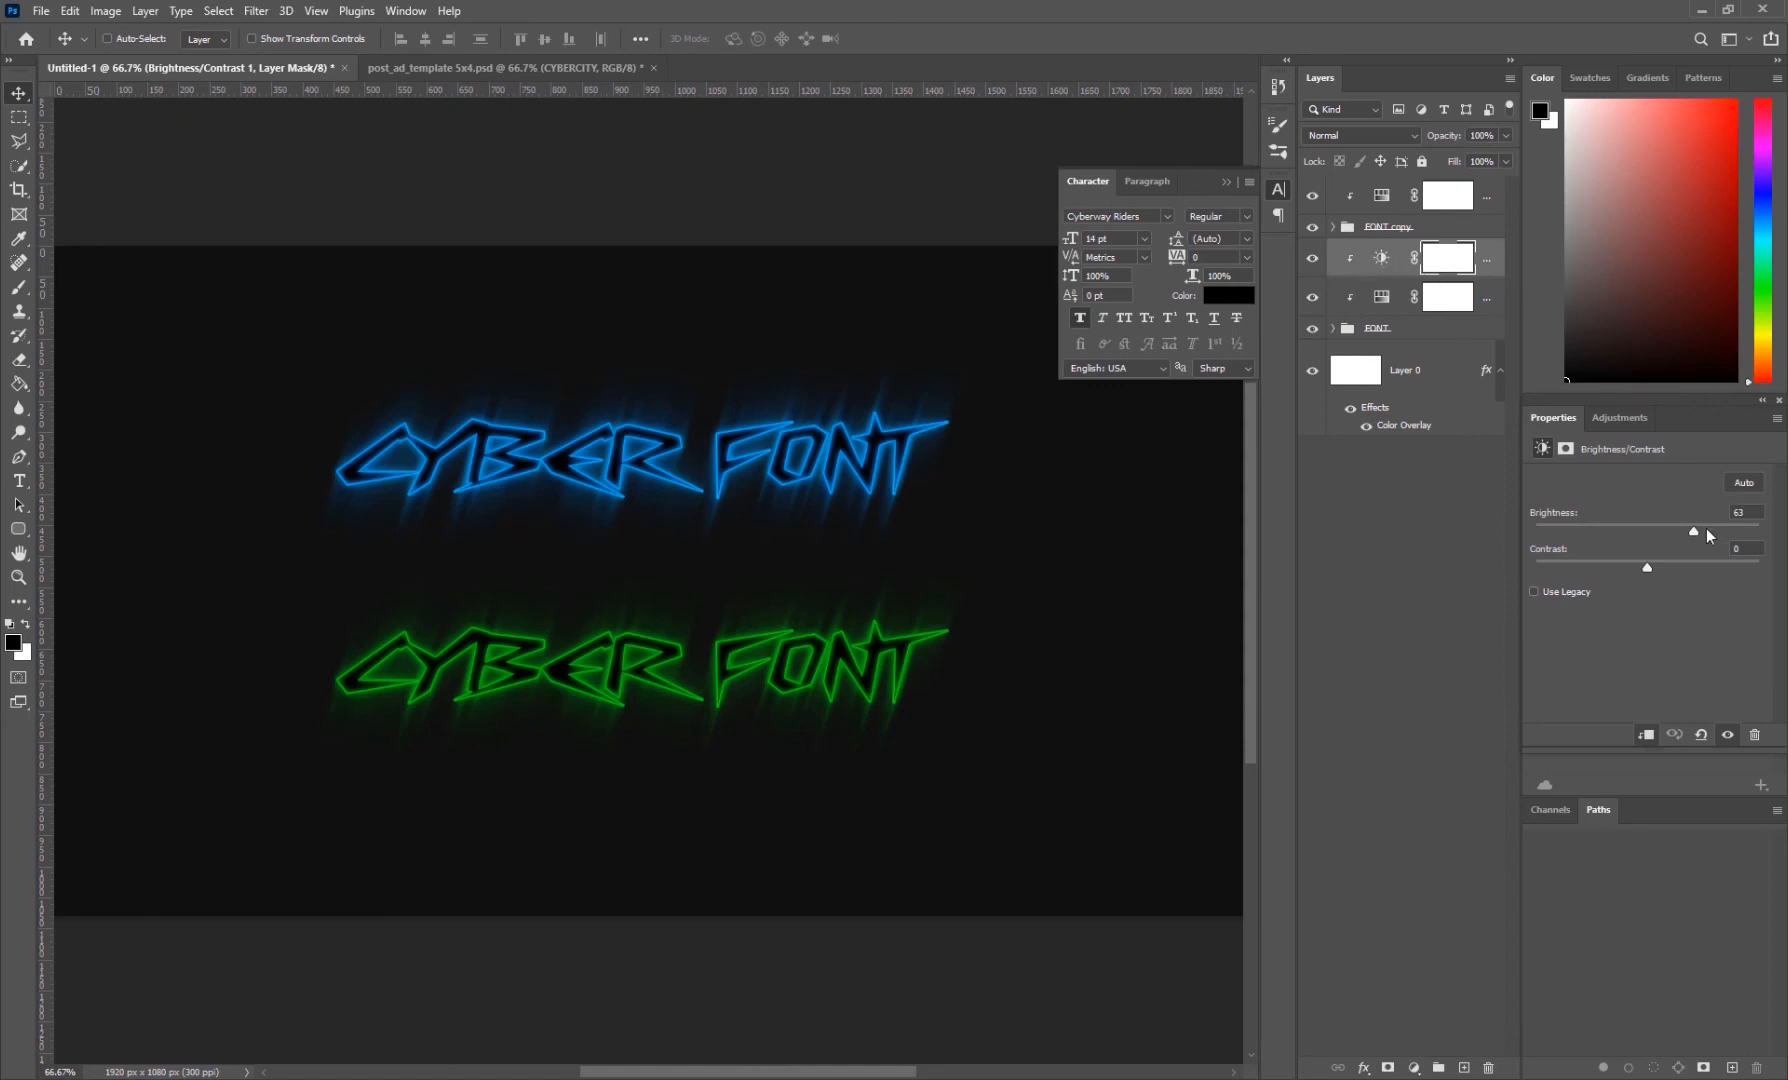
pyautogui.moveTo(1732, 538); pyautogui.dragTo(1724, 536)
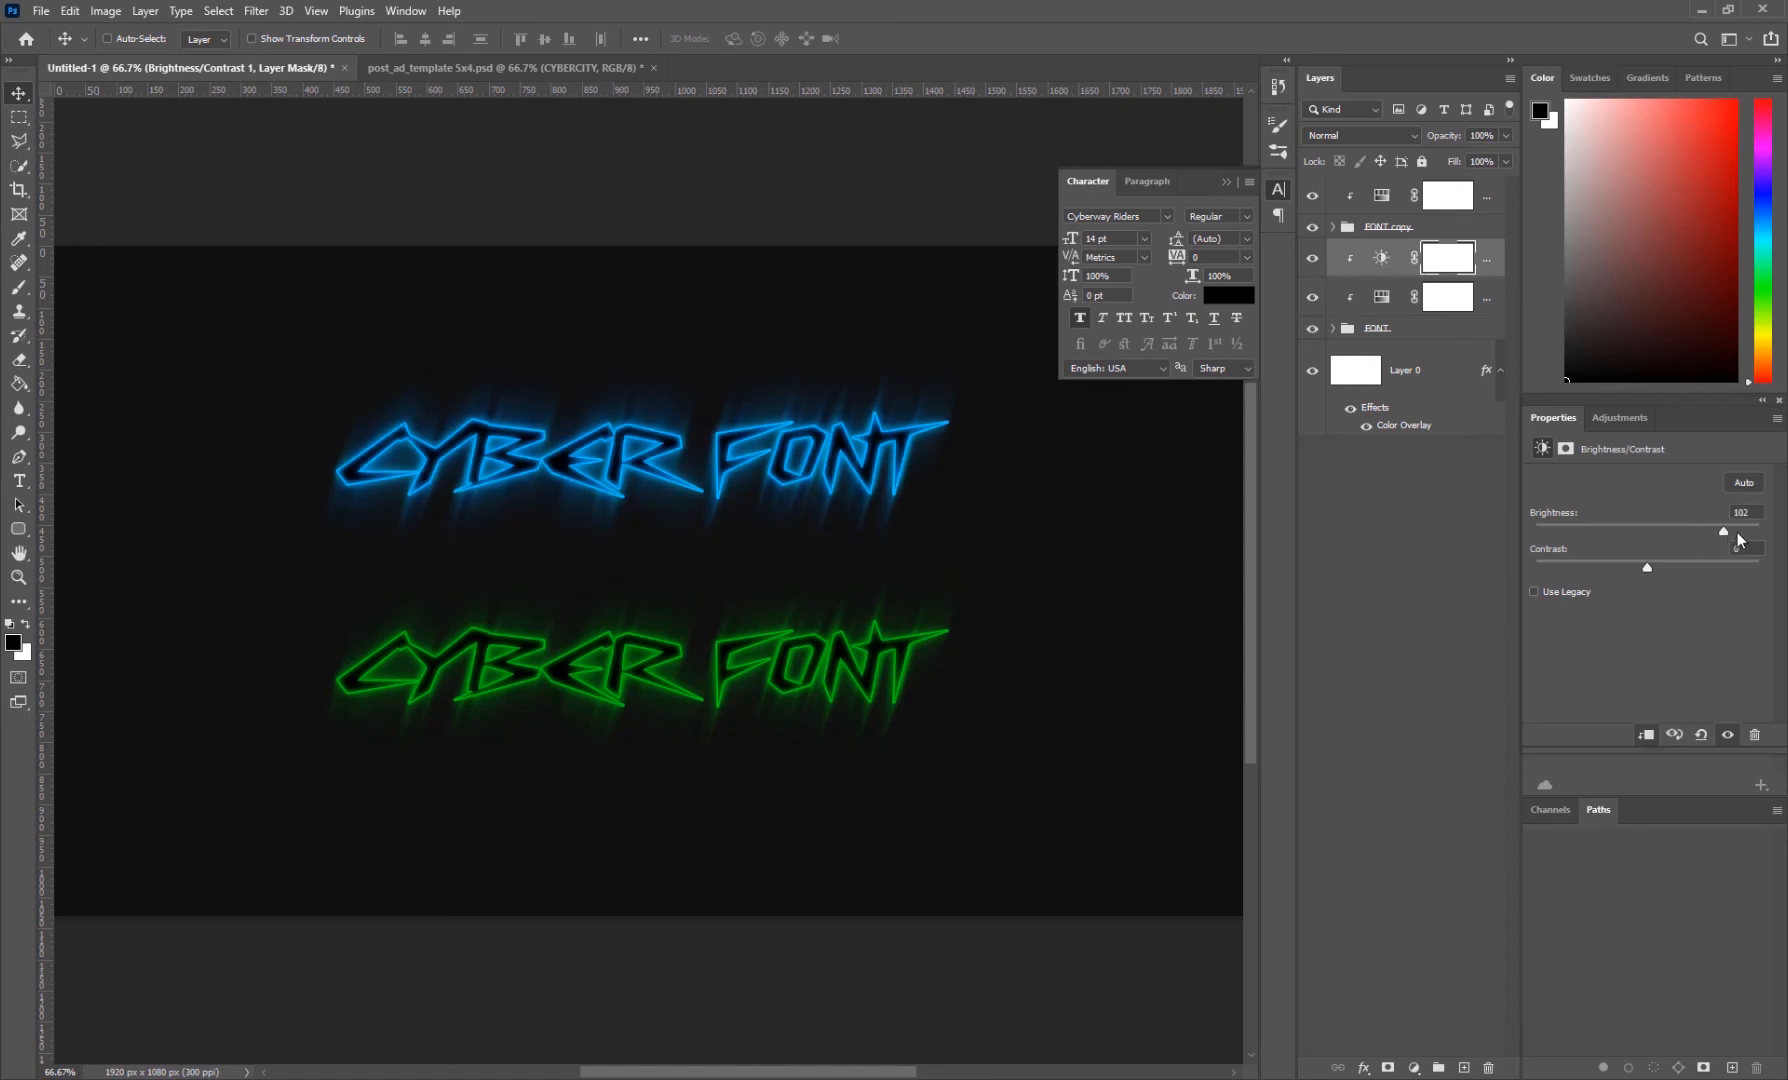
# - Shift the original upper text to cyan by setting its Hue/Saturation adjustment's hue to 170
pyautogui.click(1381, 297)
pyautogui.moveTo(1673, 552)
pyautogui.mouseDown()
pyautogui.moveTo(1567, 553)
pyautogui.moveTo(1715, 556)
pyautogui.moveTo(1641, 554)
pyautogui.mouseUp()
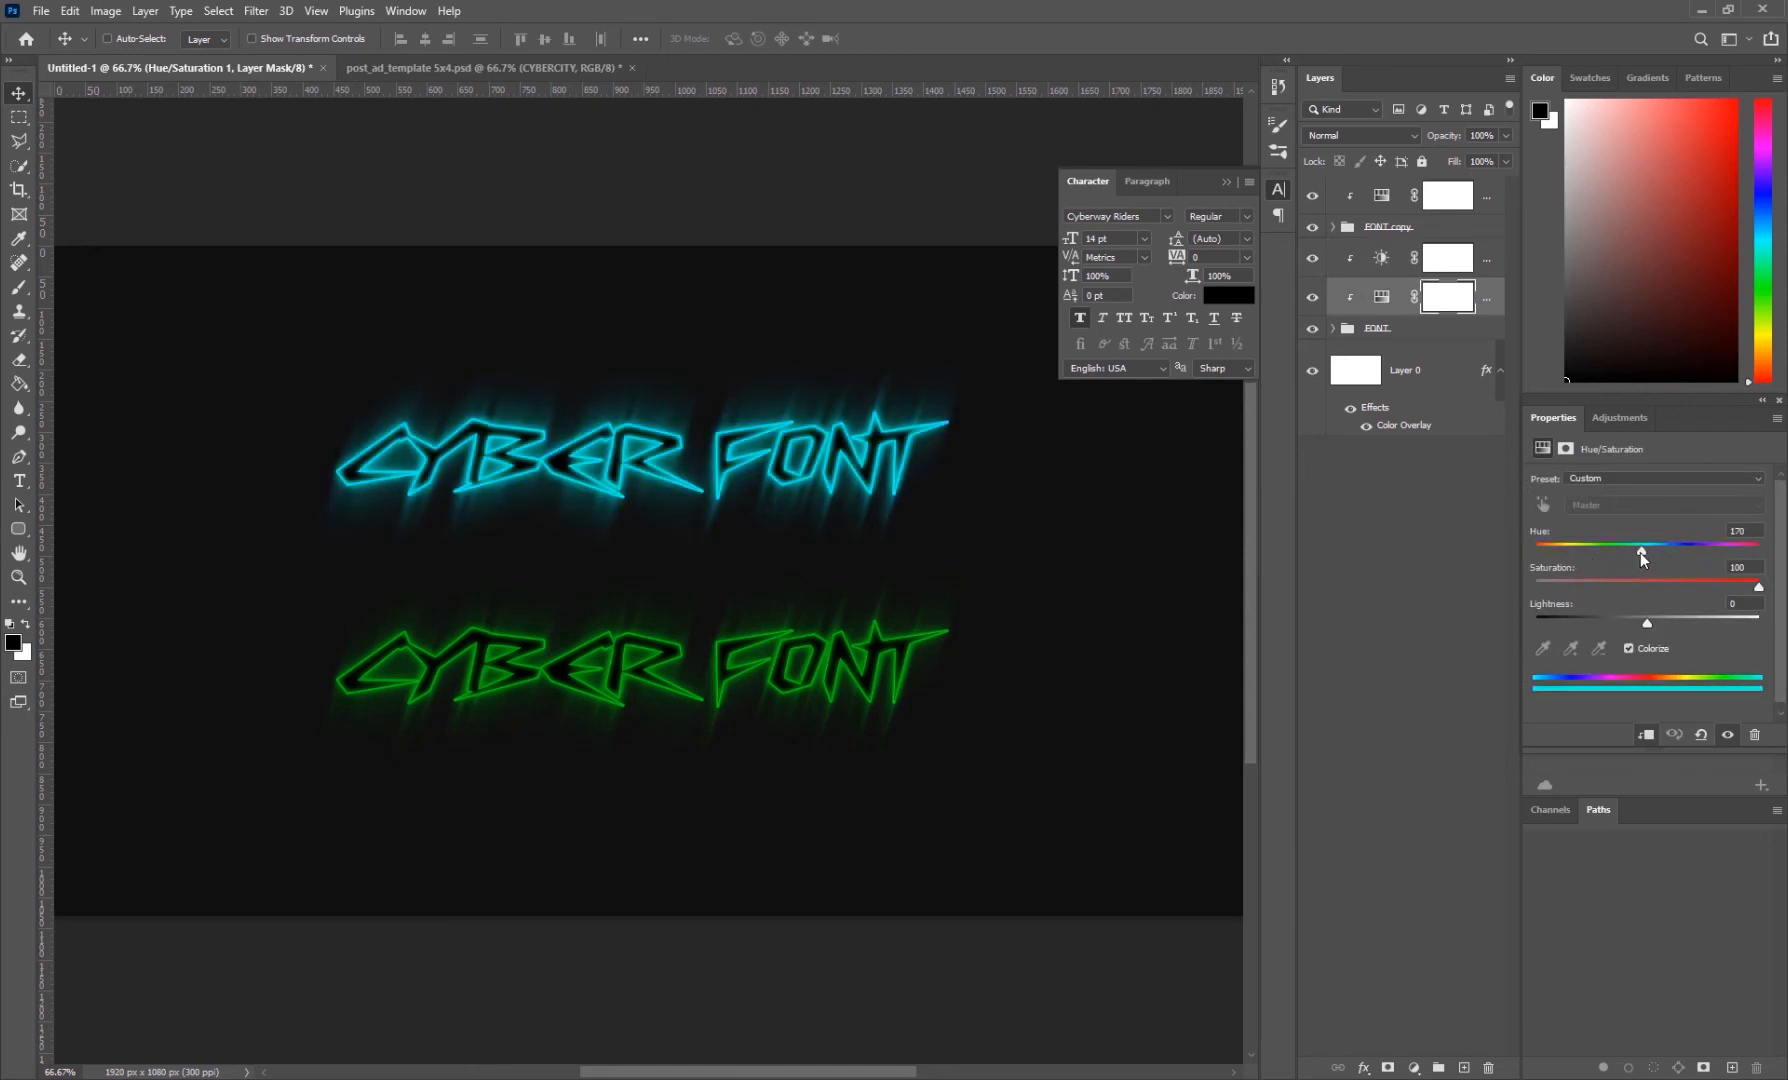